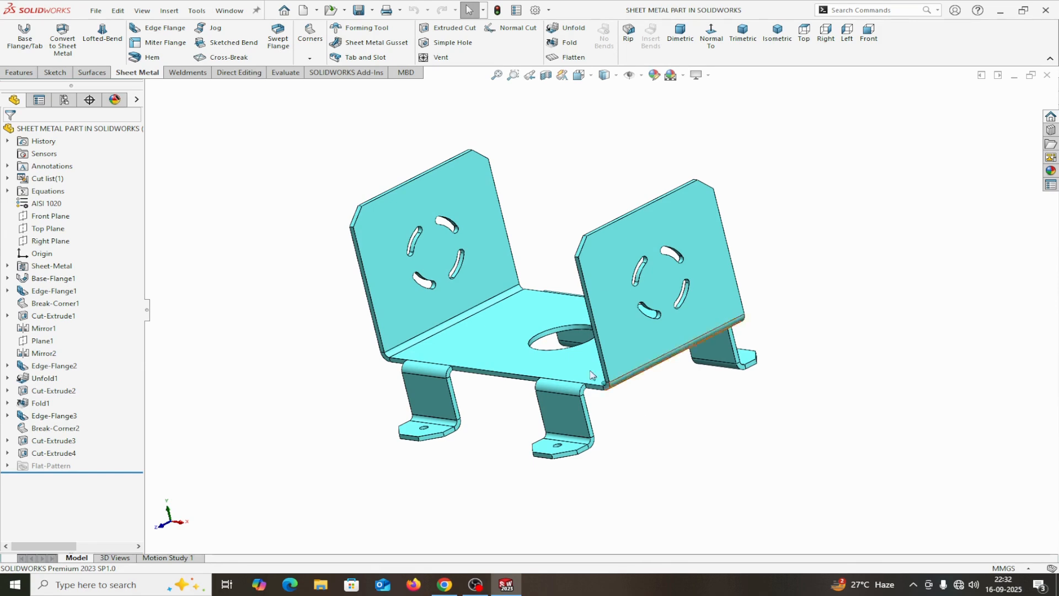
pyautogui.click(96, 12)
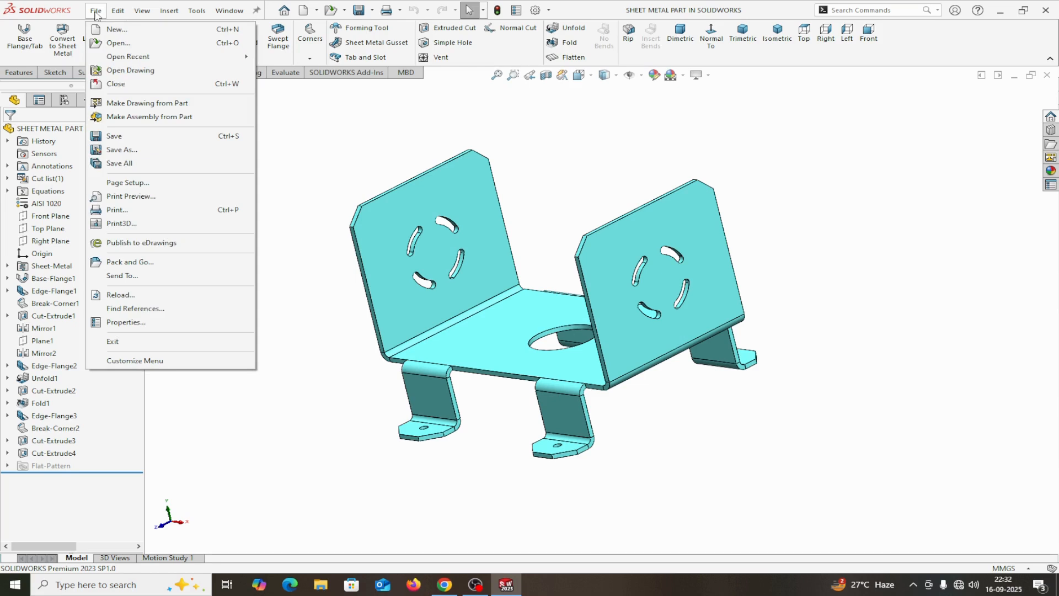
pyautogui.click(117, 31)
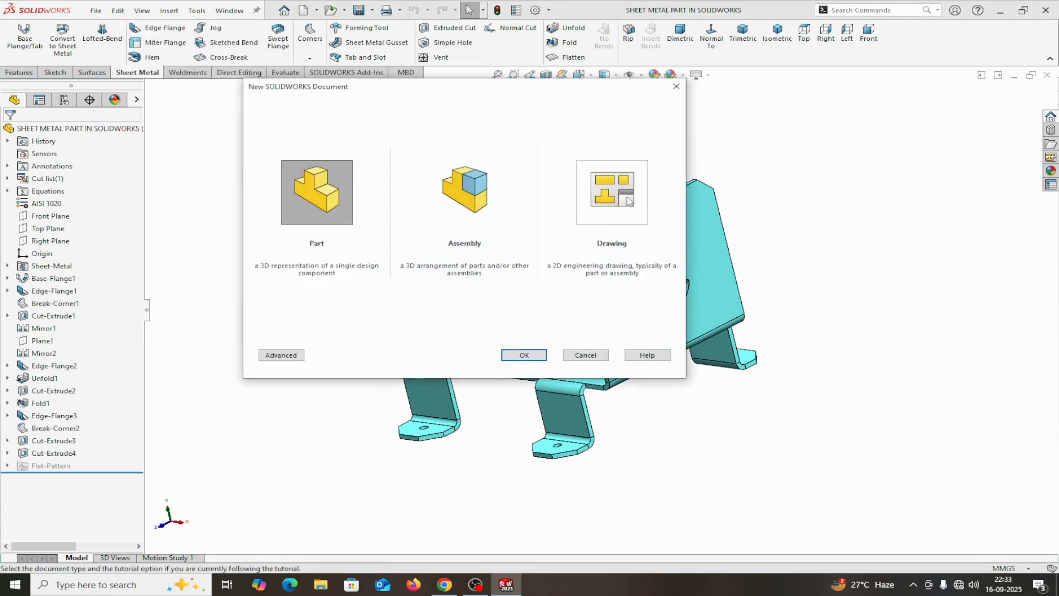
pyautogui.click(611, 192)
pyautogui.click(520, 354)
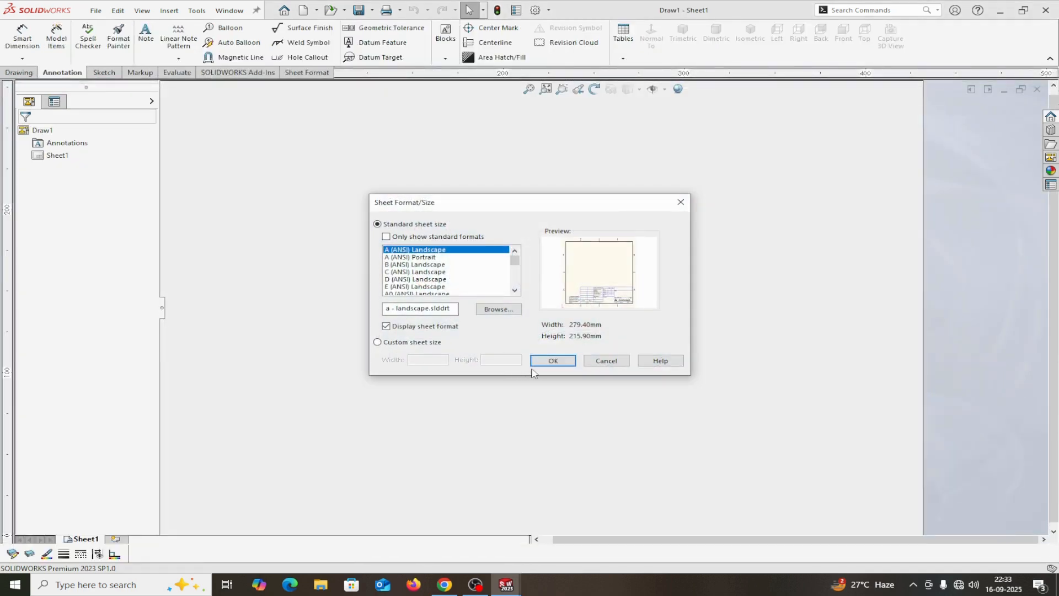
pyautogui.click(681, 204)
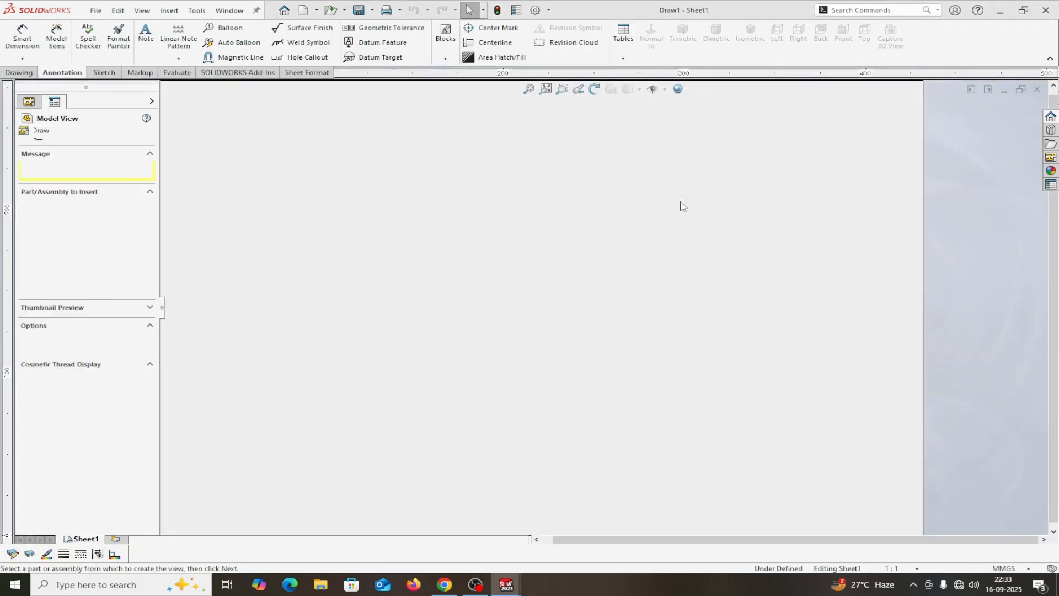
pyautogui.click(43, 134)
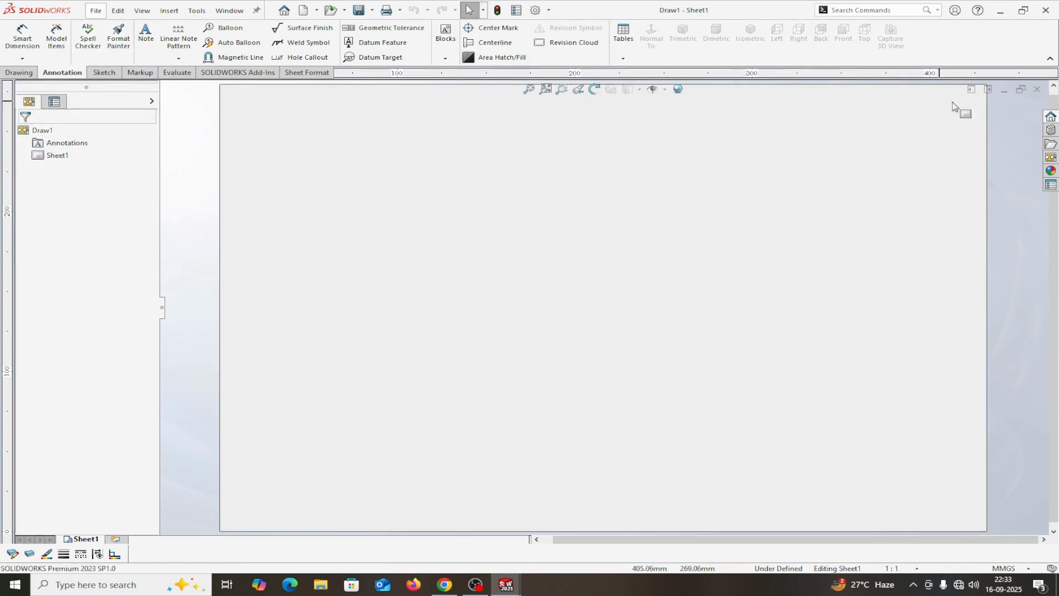
pyautogui.click(1036, 89)
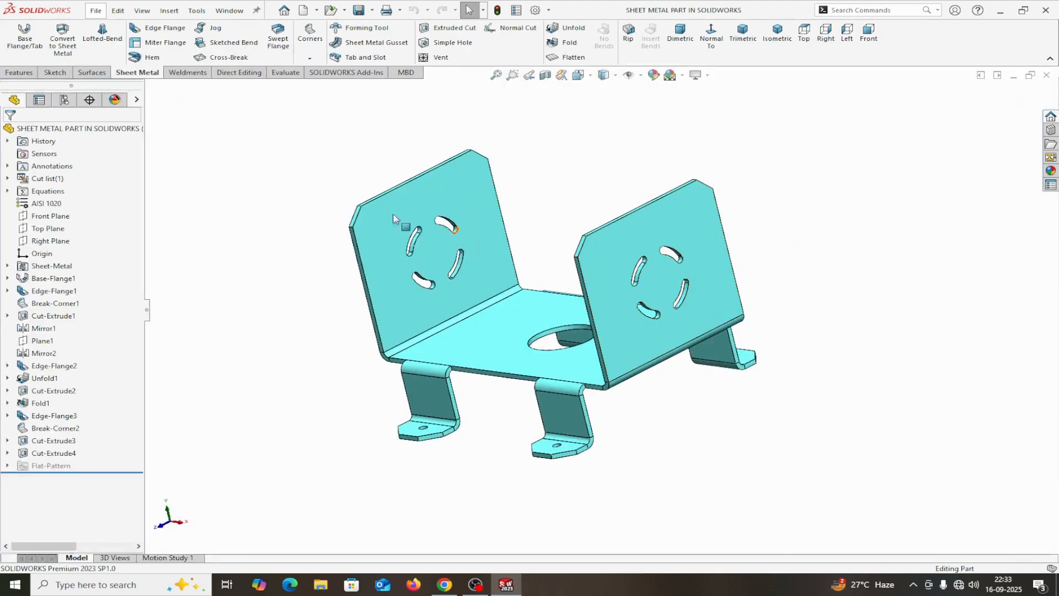
# Step: Make a drawing from the open sheet metal part on an A3 (ISO) sheet with the sheet format displayed
pyautogui.click(95, 11)
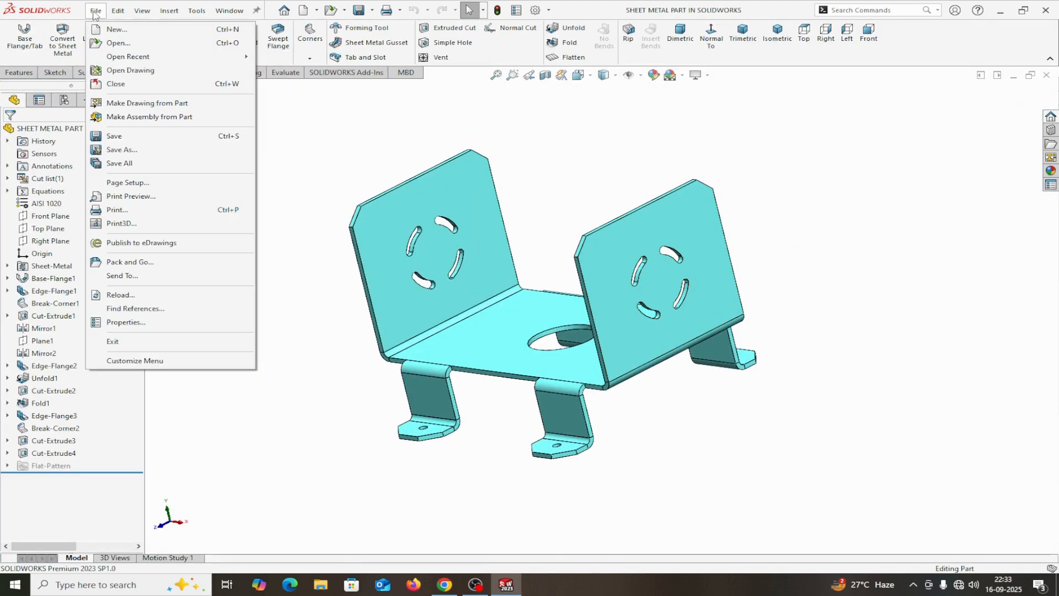
pyautogui.click(131, 104)
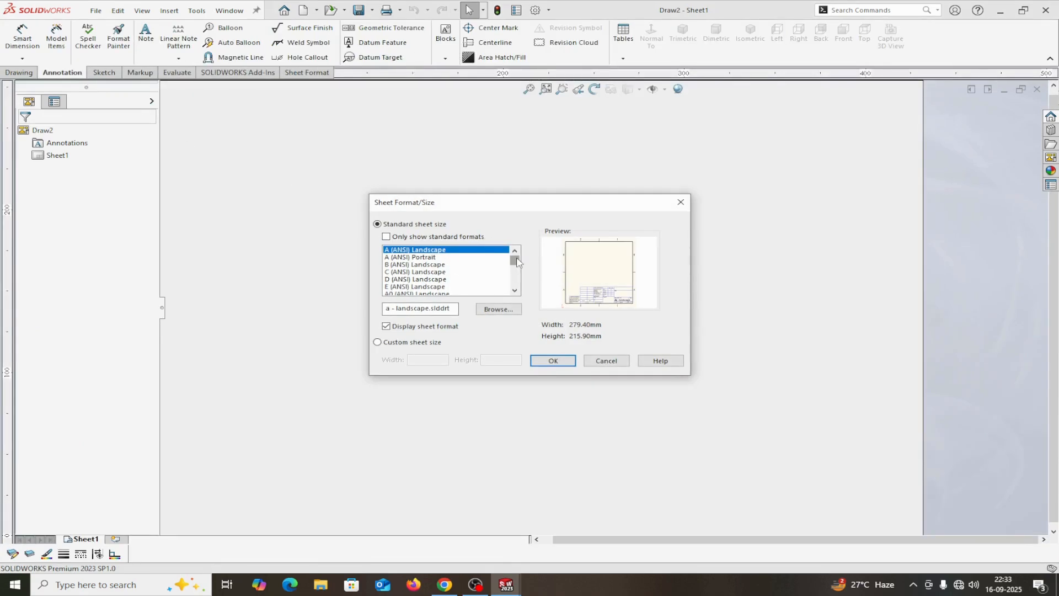
pyautogui.moveTo(517, 262); pyautogui.dragTo(519, 267)
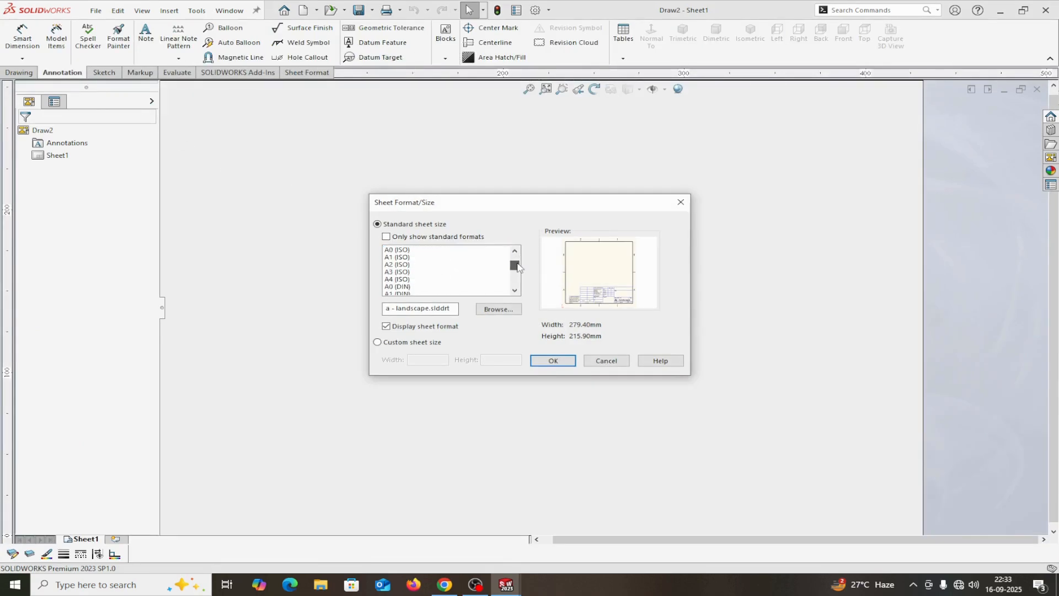
pyautogui.click(395, 272)
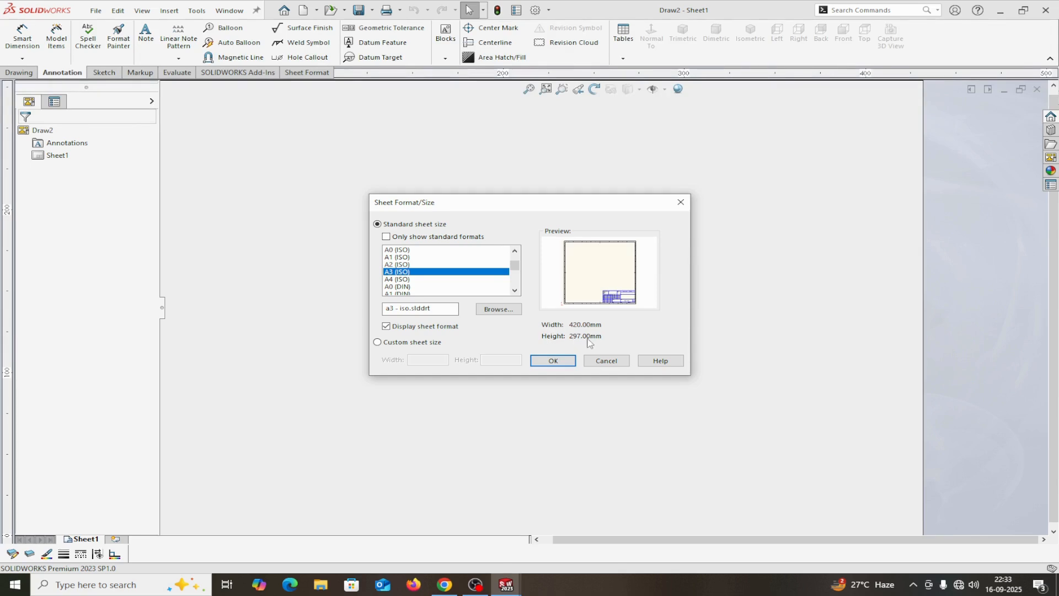
pyautogui.click(557, 361)
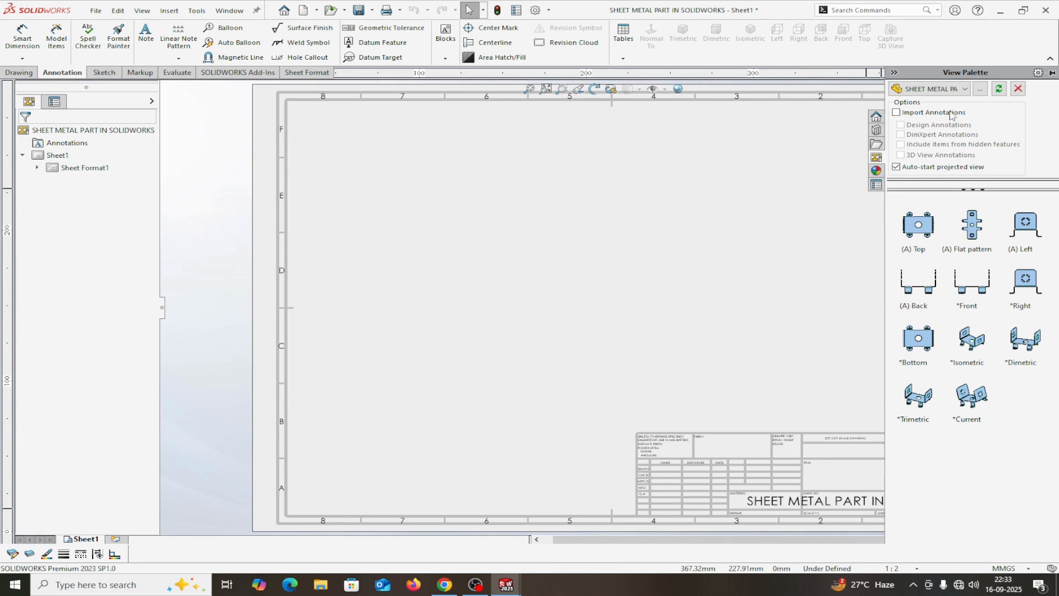
pyautogui.click(964, 90)
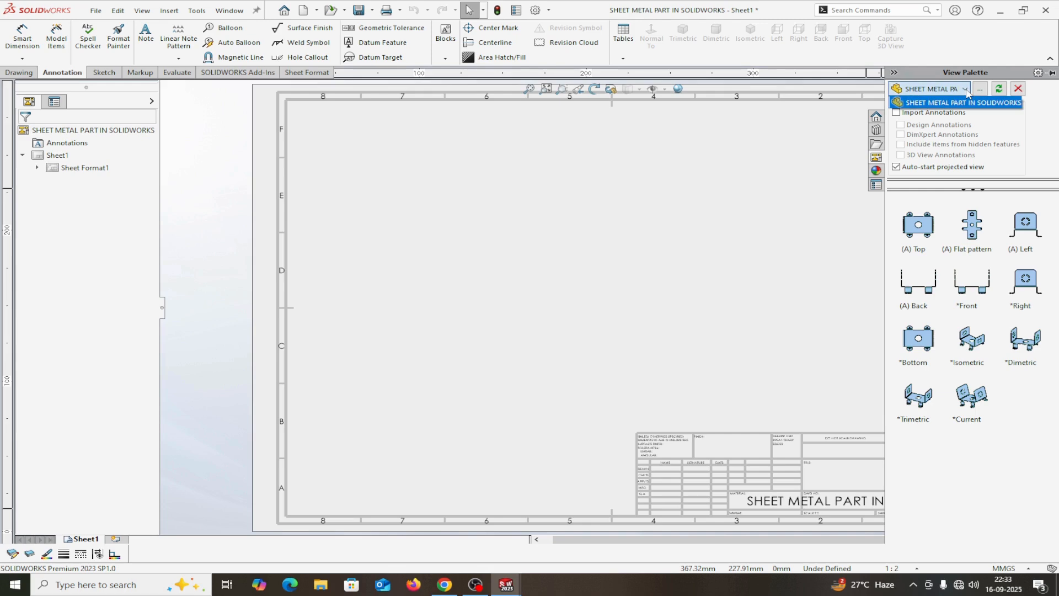
pyautogui.click(980, 92)
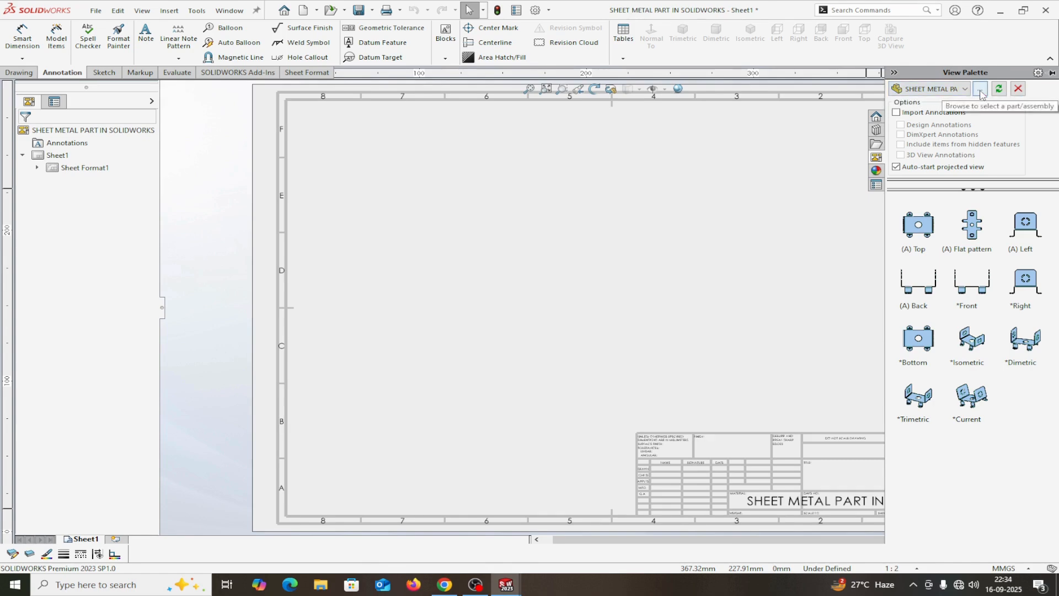
pyautogui.click(980, 92)
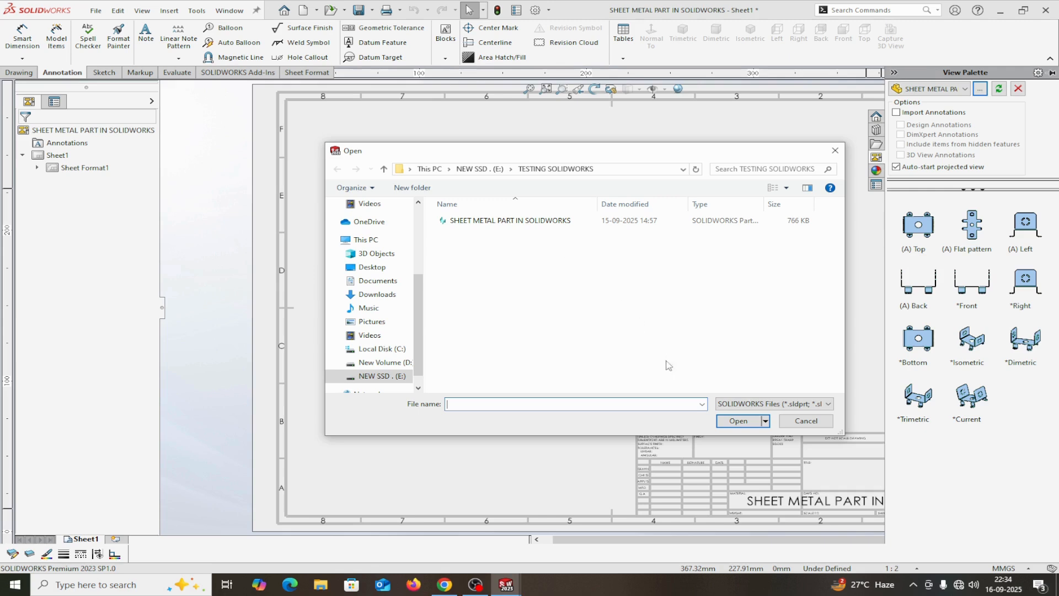
pyautogui.click(836, 150)
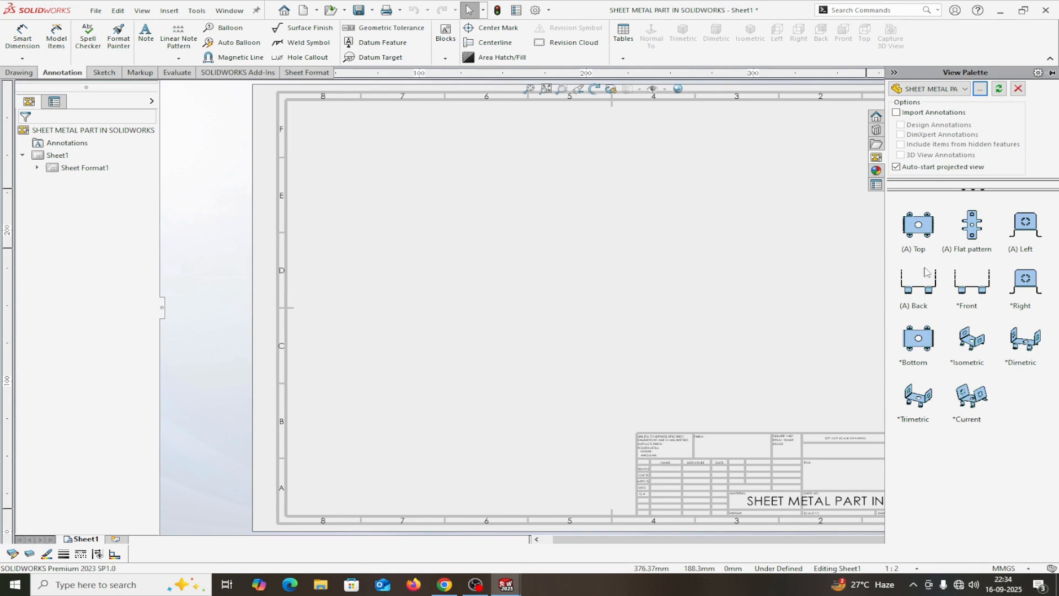
# Step: Place the part's top view on the sheet with projected views above and beside it, plus an isometric projection
pyautogui.moveTo(920, 224); pyautogui.dragTo(470, 322)
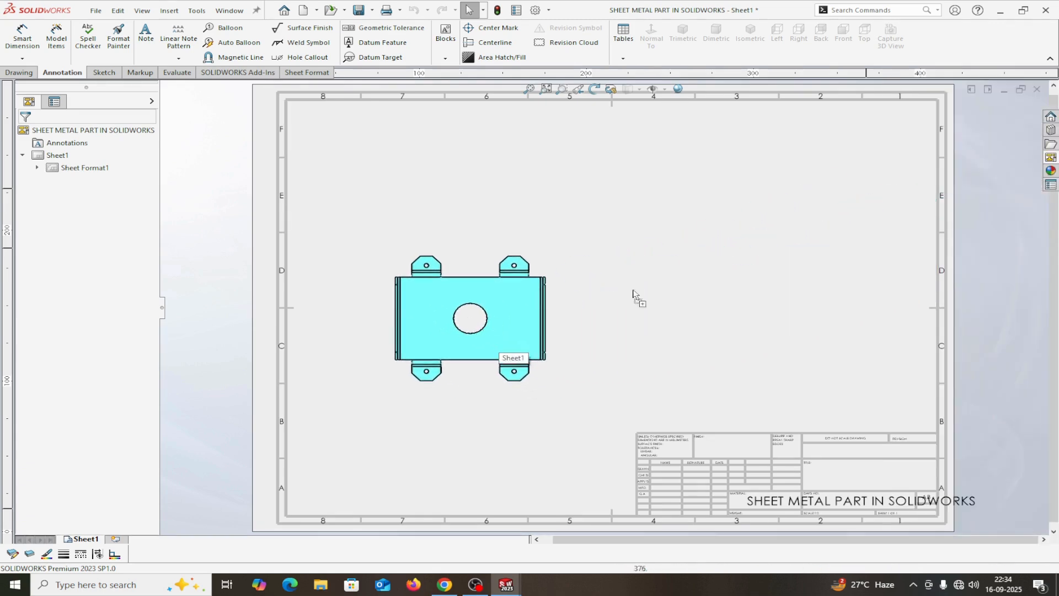
pyautogui.click(1050, 156)
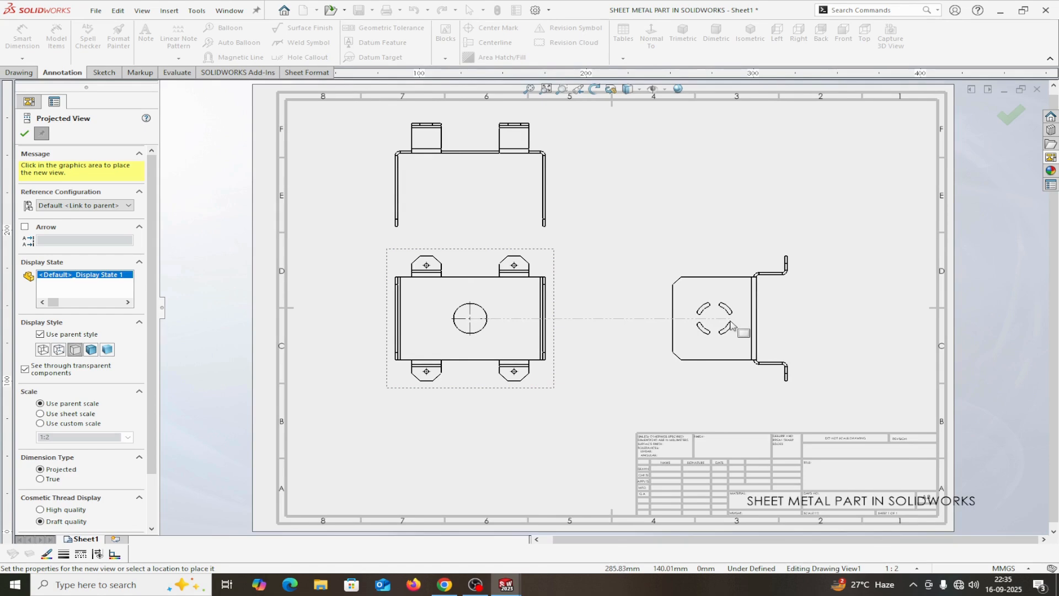
pyautogui.click(732, 325)
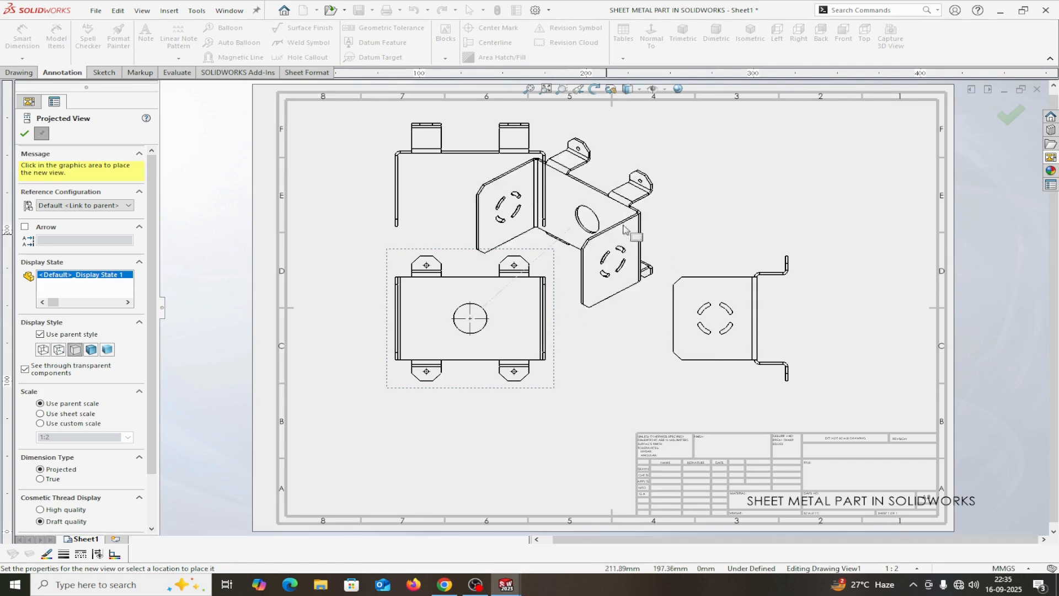
pyautogui.click(718, 235)
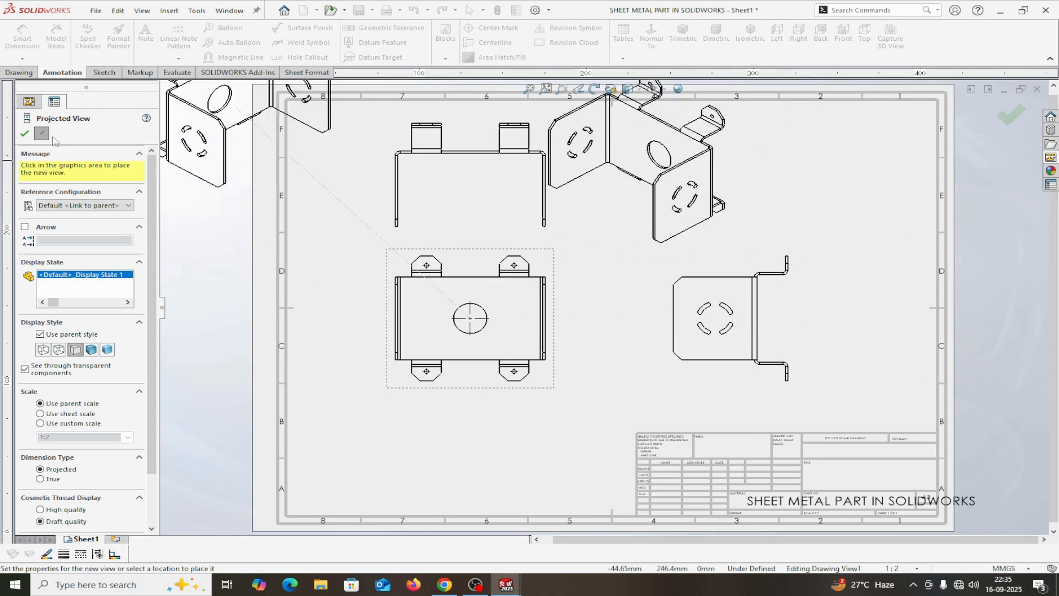
pyautogui.click(24, 132)
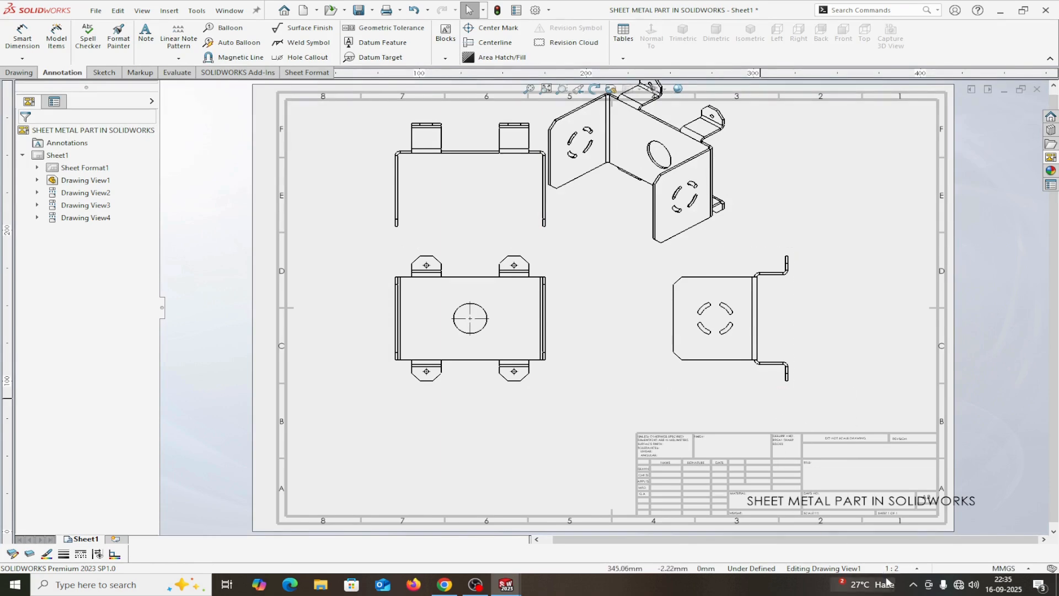
# Step: Set a user-defined sheet scale of 1:3
pyautogui.click(917, 569)
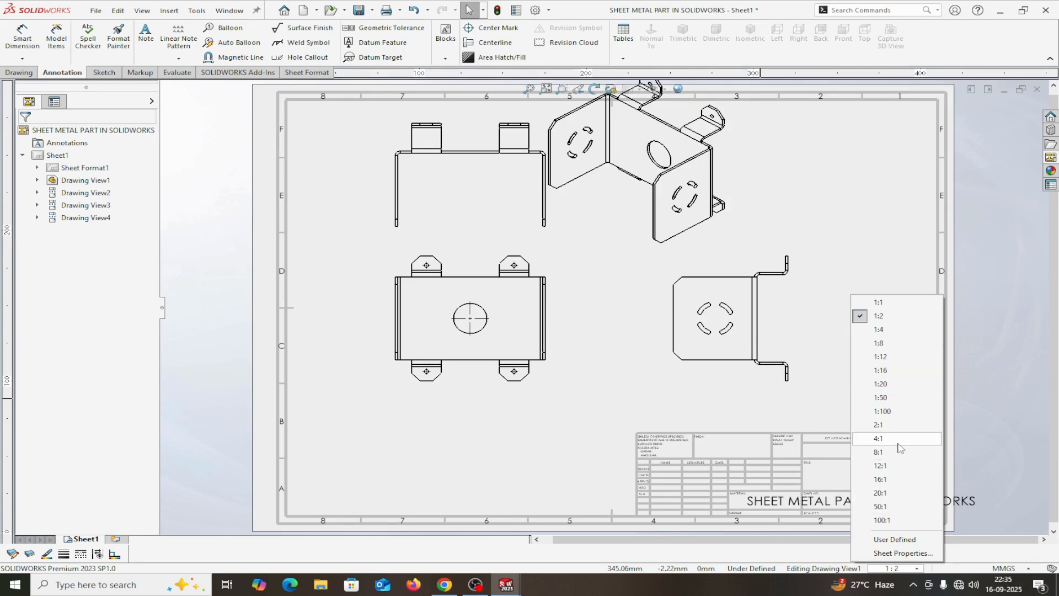
pyautogui.click(895, 539)
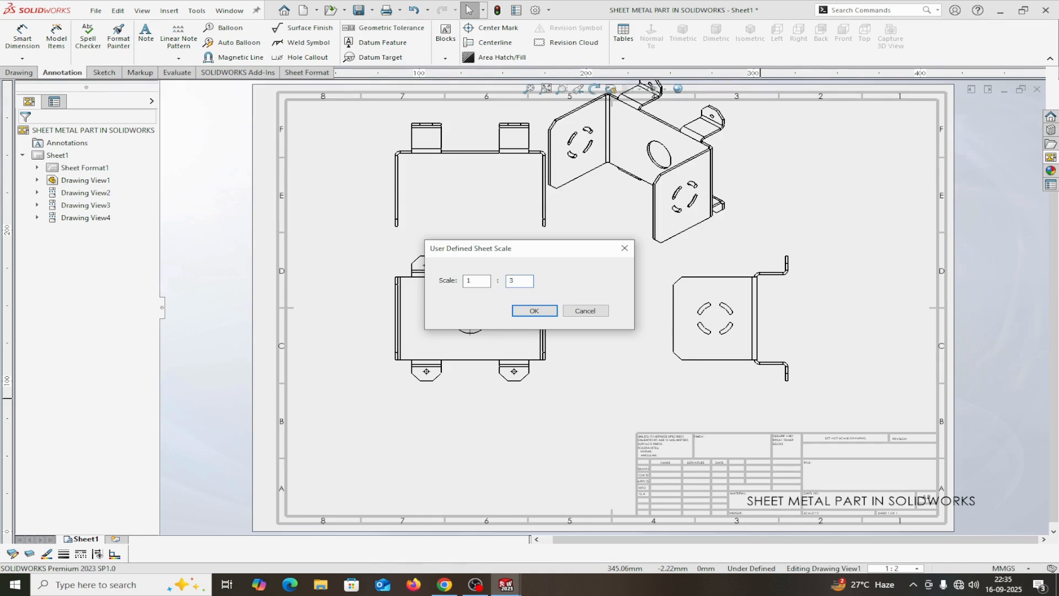
pyautogui.write('3')
pyautogui.click(533, 311)
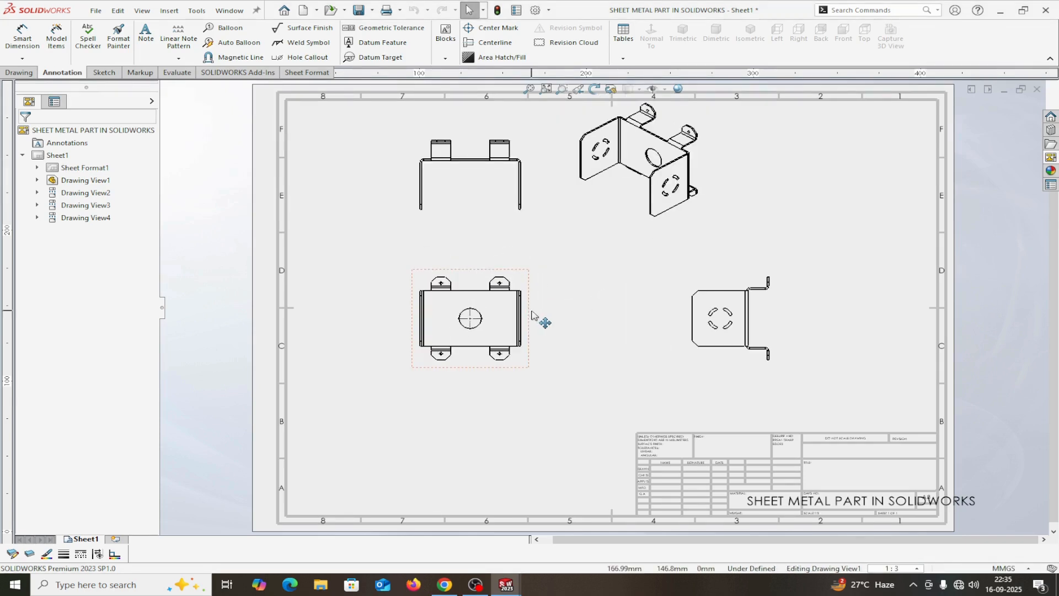
# Step: Move the isometric view to the sheet's upper-right area and display it shaded with edges
pyautogui.moveTo(721, 237)
pyautogui.mouseDown()
pyautogui.moveTo(792, 260)
pyautogui.moveTo(874, 266)
pyautogui.mouseUp()
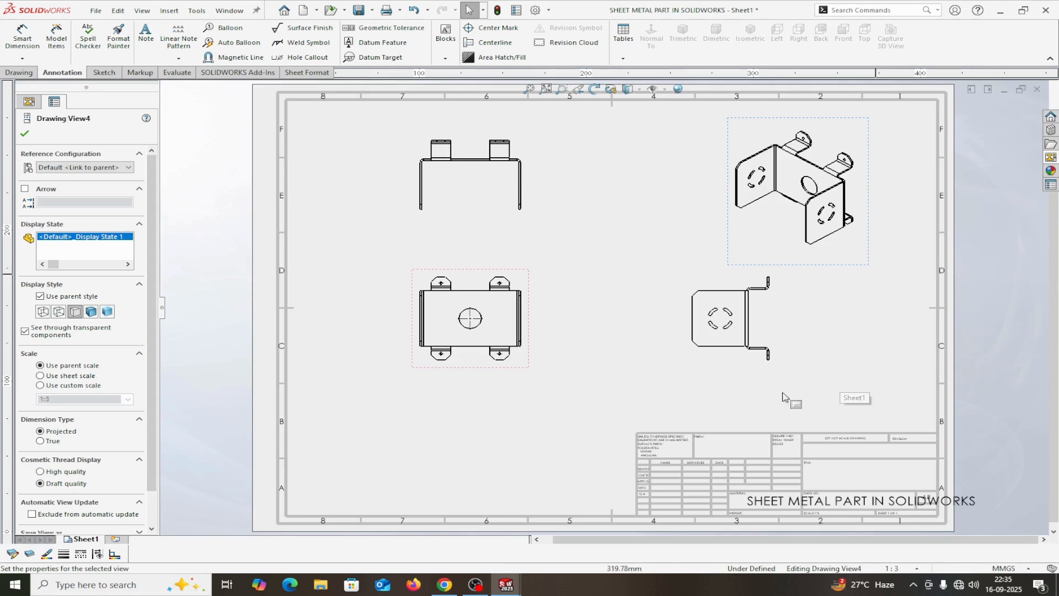
pyautogui.click(91, 312)
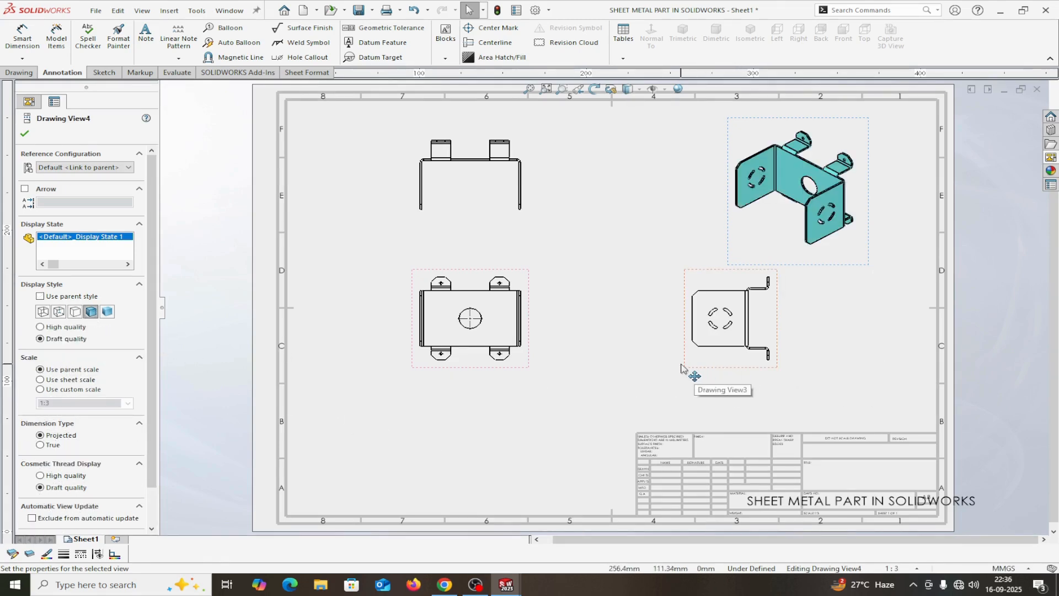
# Step: Move the projected side view closer to the top view and display it shaded with edges in high quality
pyautogui.moveTo(687, 371); pyautogui.dragTo(647, 372)
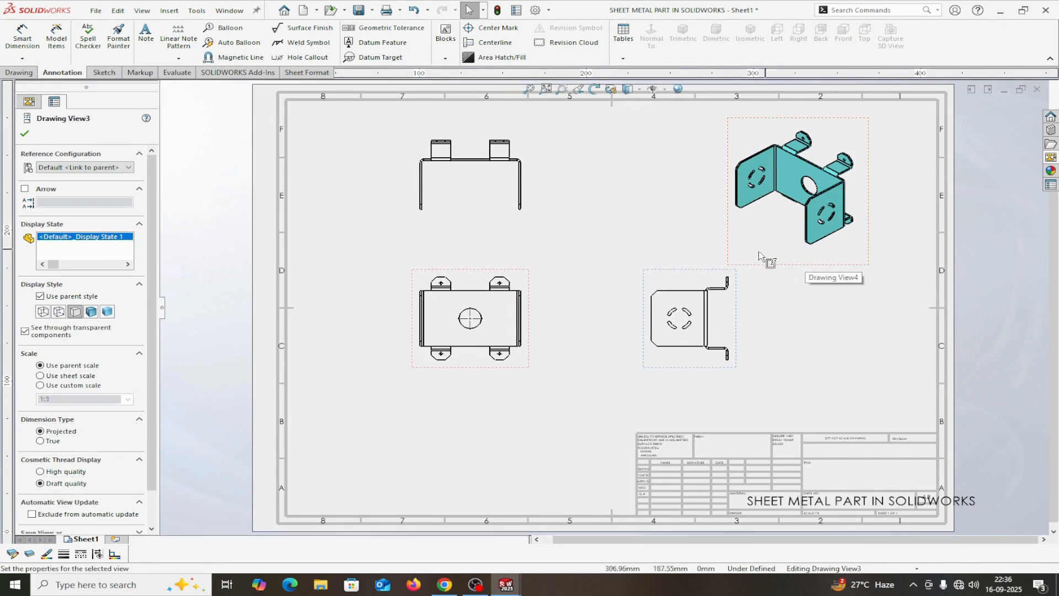
pyautogui.click(91, 311)
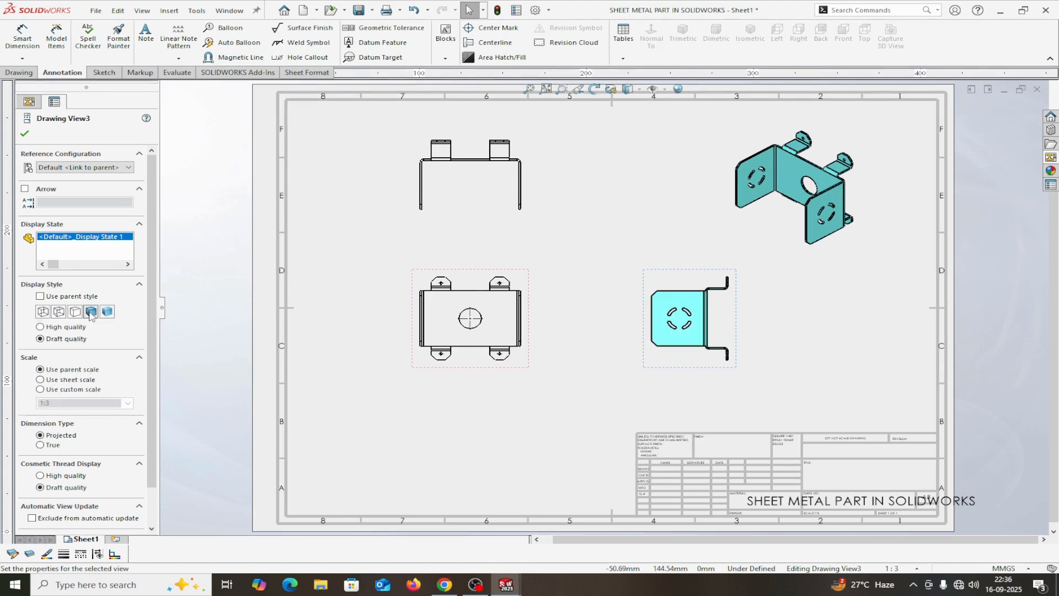
pyautogui.click(40, 327)
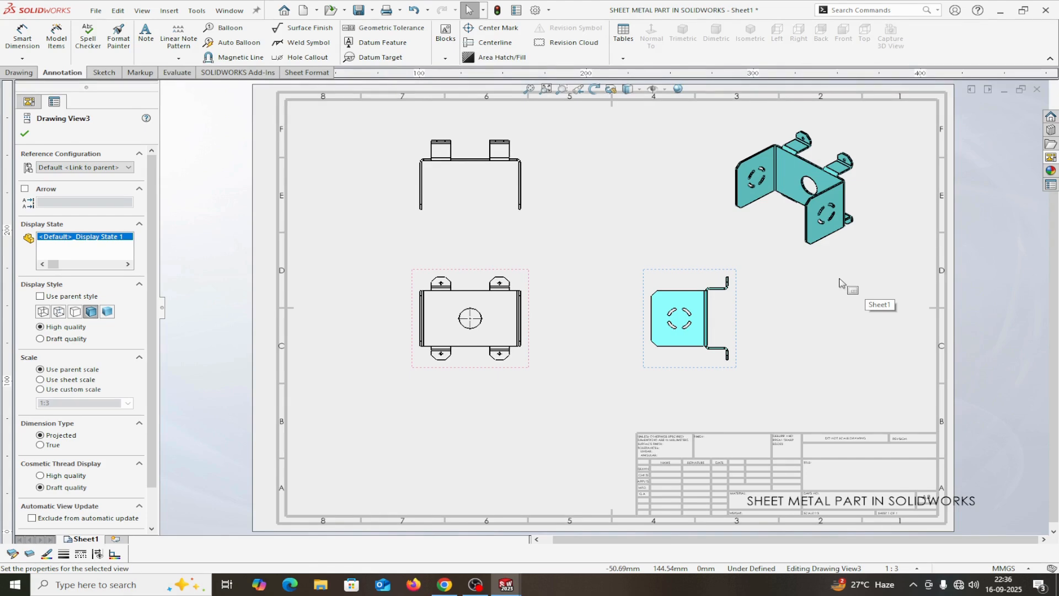
# Step: Give the isometric view a custom scale of 1:3.5
pyautogui.click(833, 260)
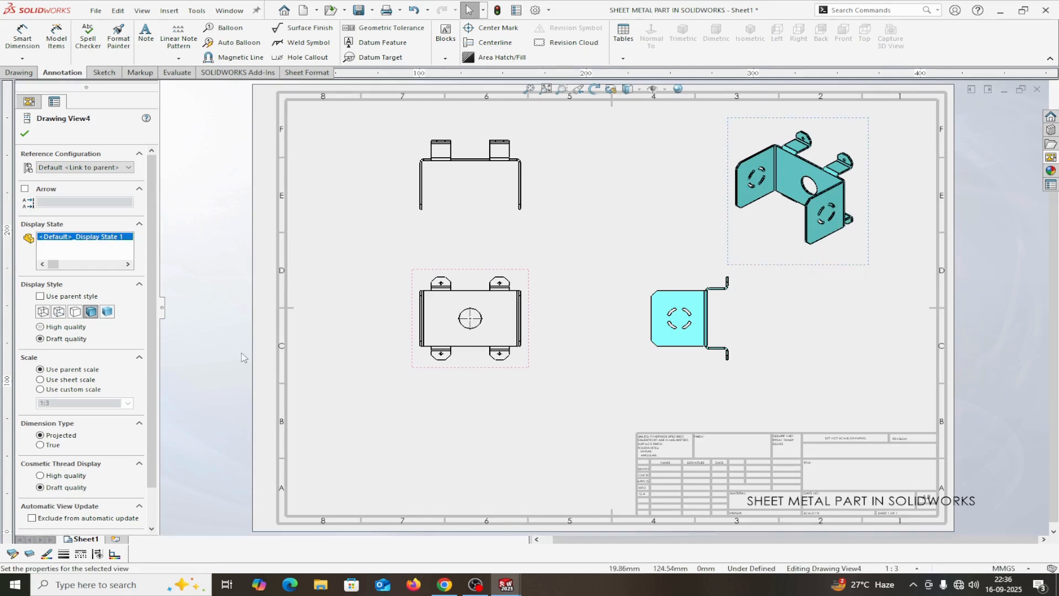
pyautogui.click(40, 390)
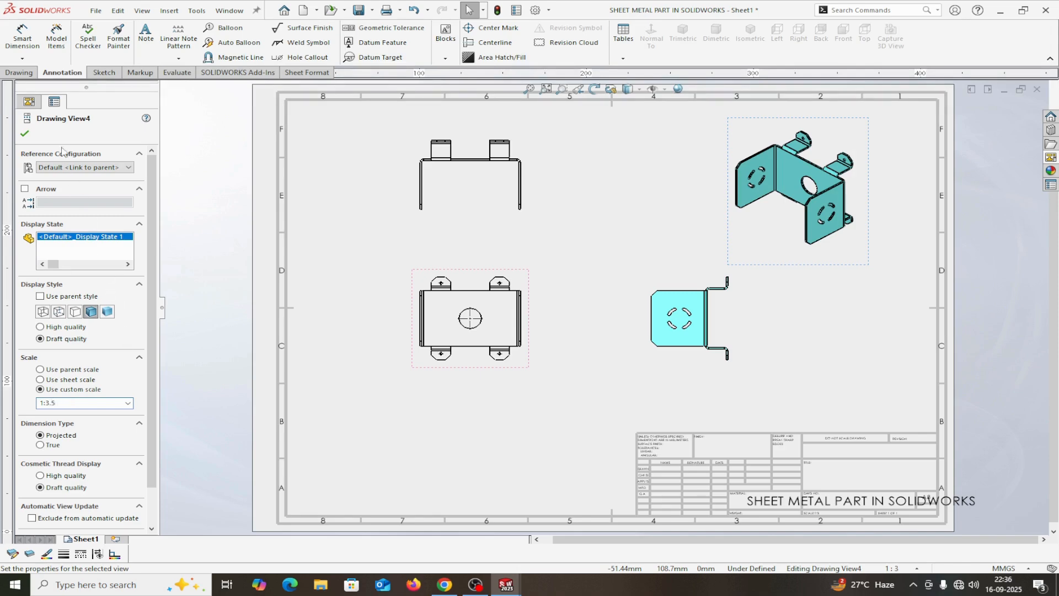
pyautogui.click(24, 134)
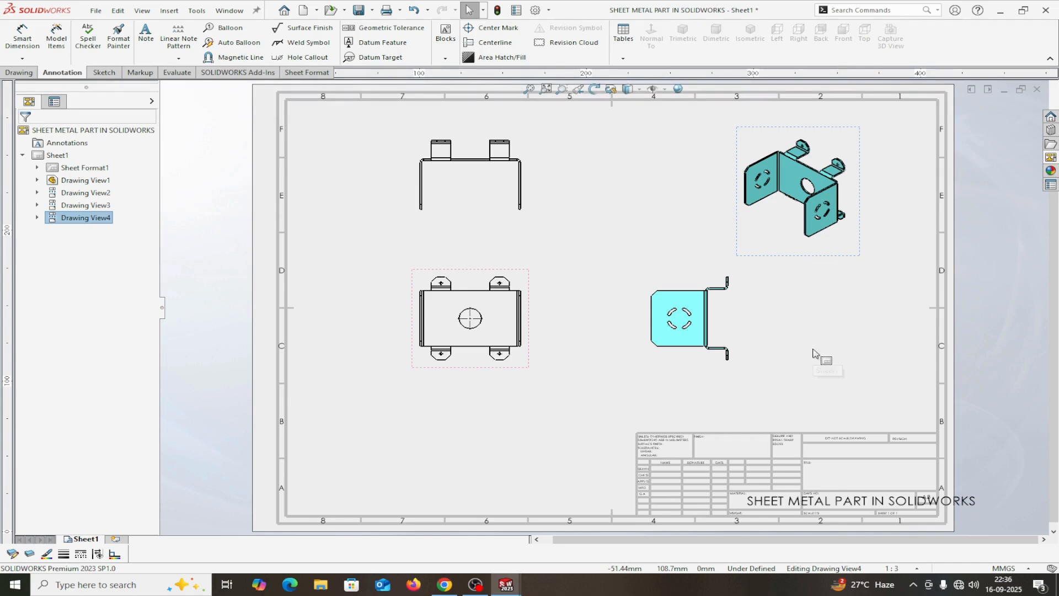
# Step: Change the projected side view's display style to hidden lines removed
pyautogui.click(699, 366)
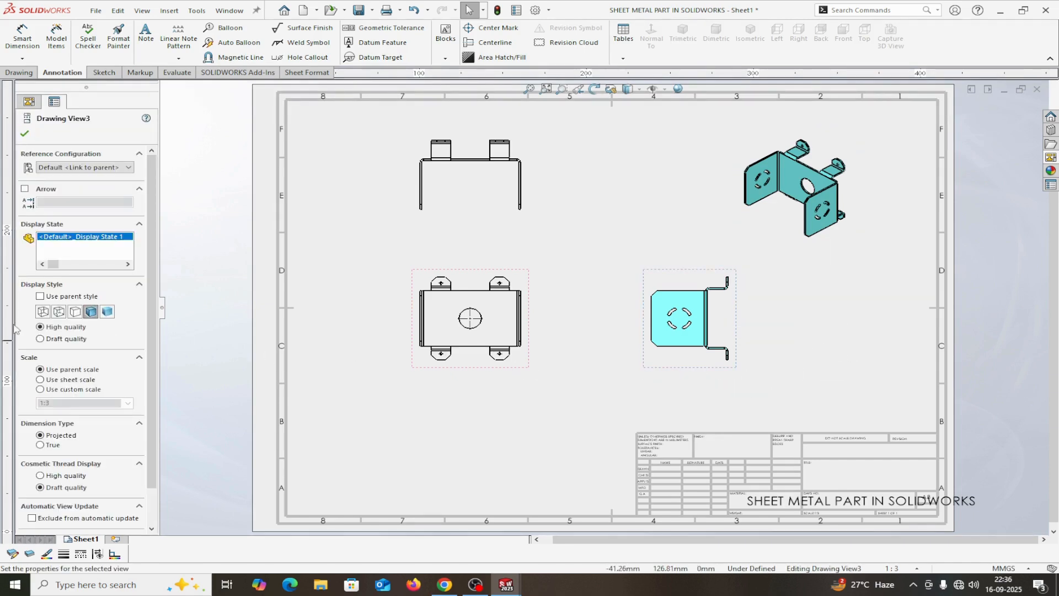
pyautogui.click(74, 312)
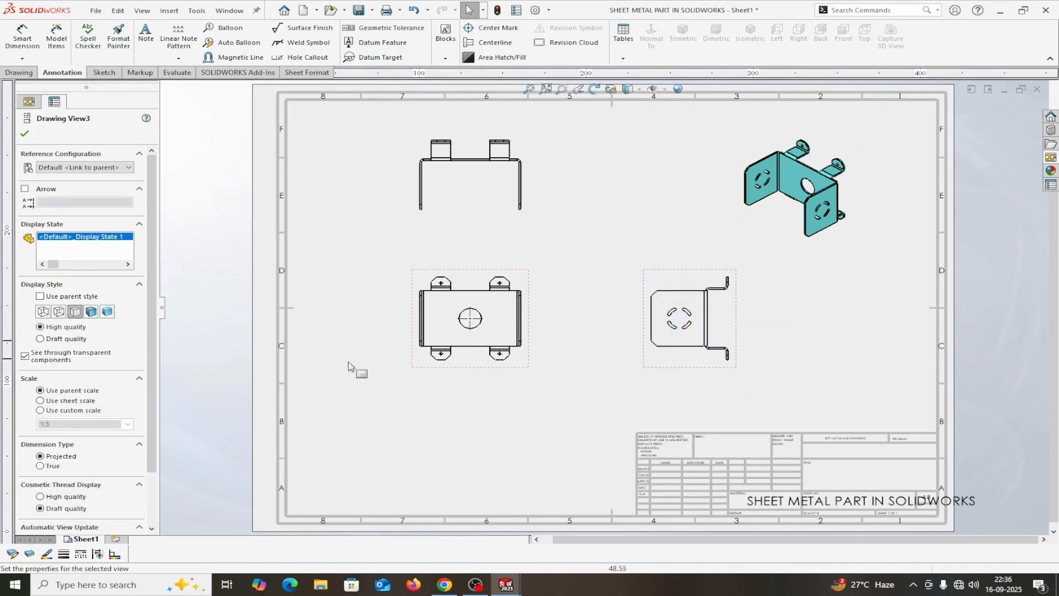
pyautogui.click(24, 135)
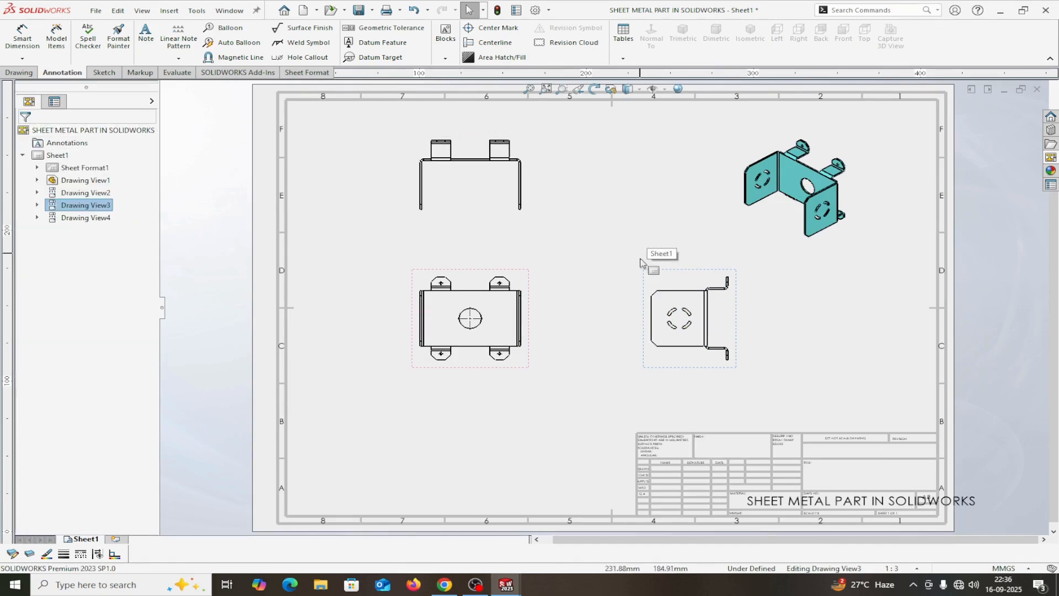
pyautogui.scroll(2, 544, 190)
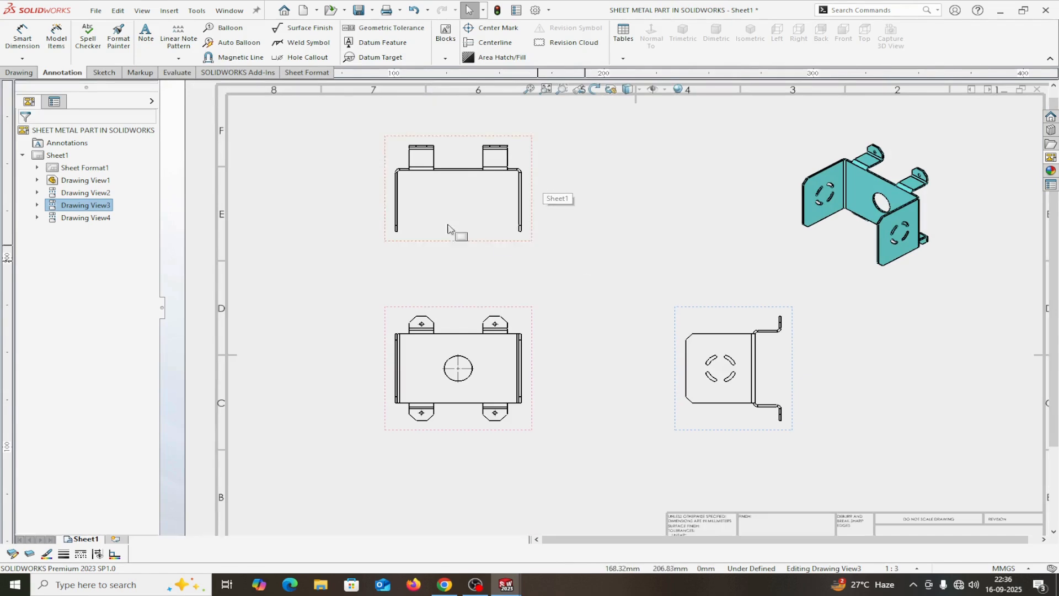
# Step: Check Sheet1's scale, projection type and sheet size settings in its properties
pyautogui.rightClick(66, 156)
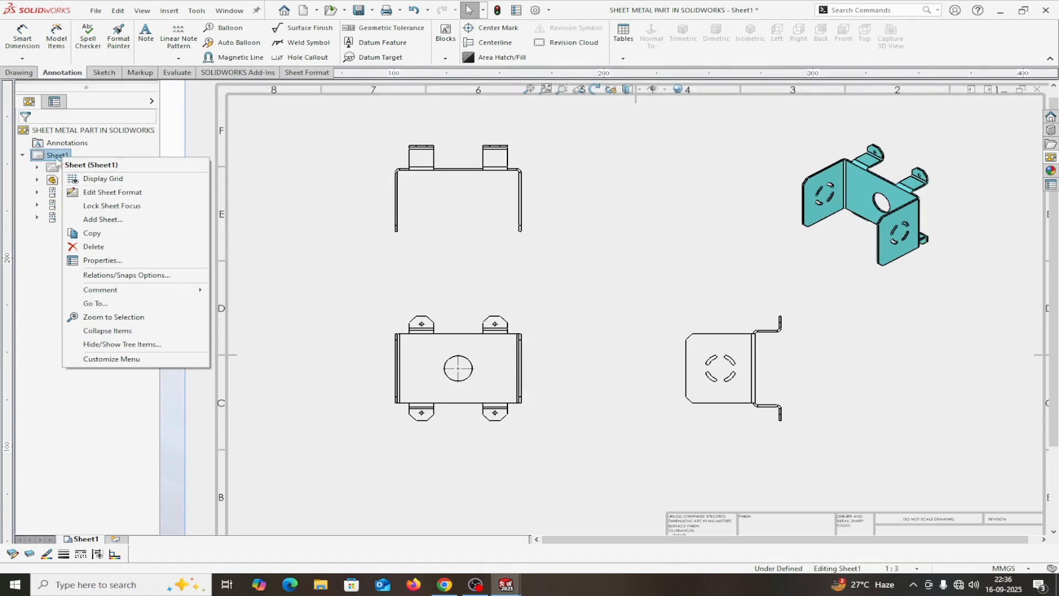
pyautogui.click(92, 260)
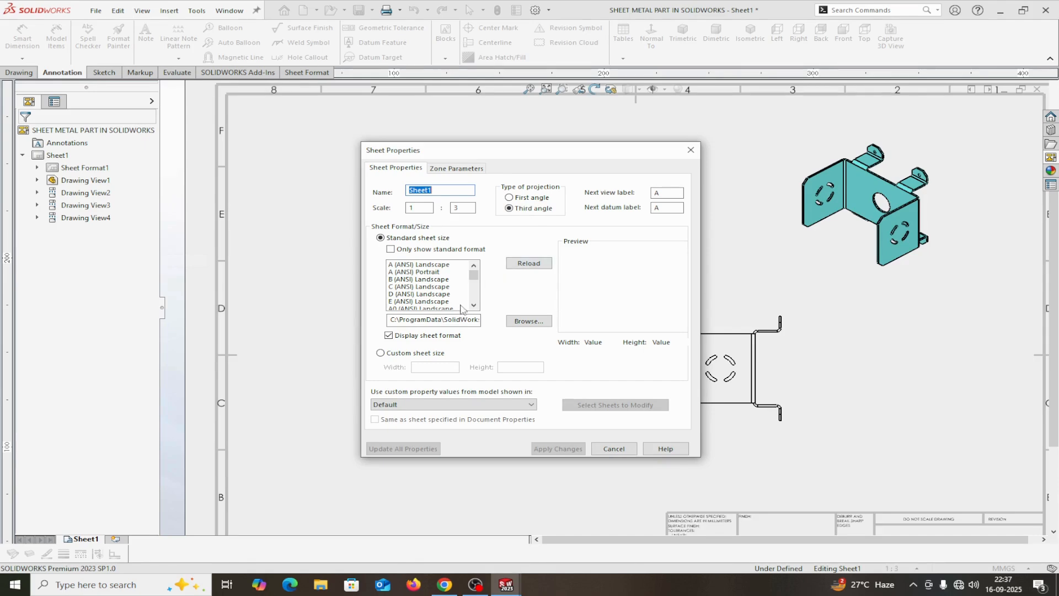
pyautogui.moveTo(476, 279)
pyautogui.mouseDown()
pyautogui.moveTo(487, 309)
pyautogui.moveTo(488, 270)
pyautogui.mouseUp()
pyautogui.click(613, 449)
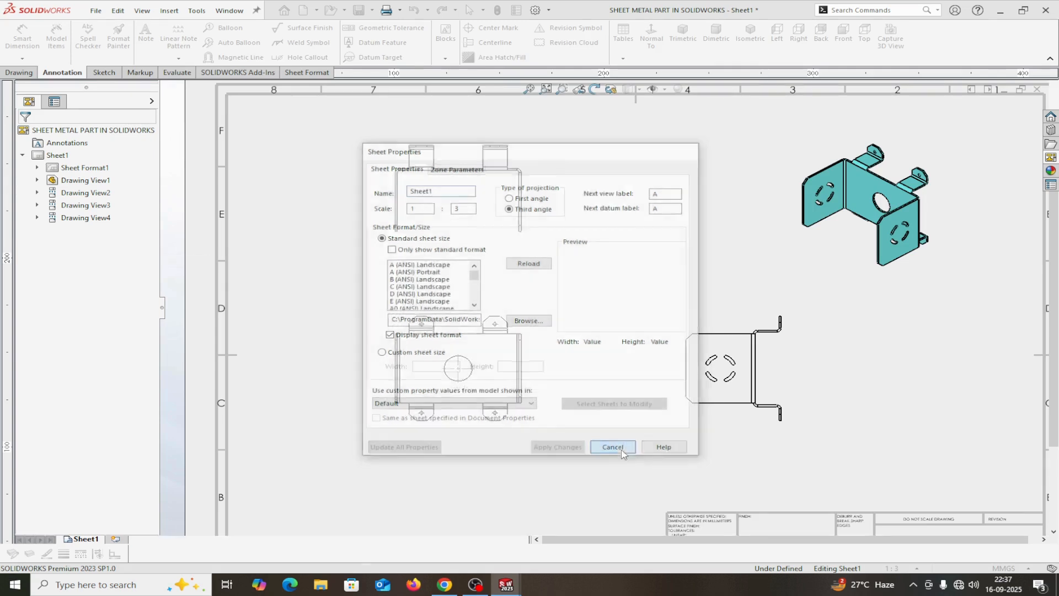
pyautogui.press('f')
pyautogui.scroll(3, 578, 223)
pyautogui.scroll(-3, 577, 222)
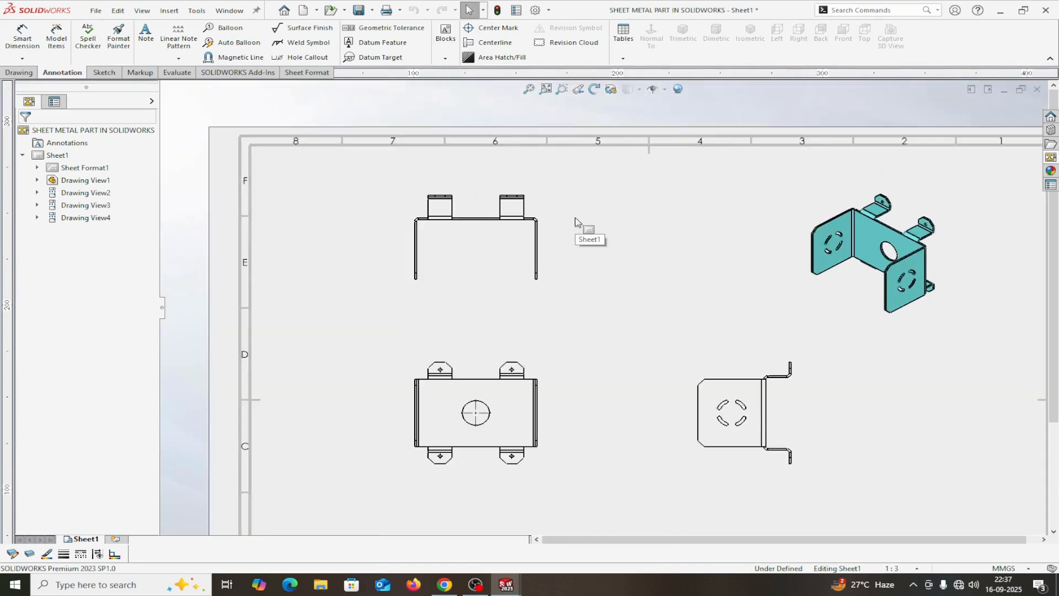
pyautogui.scroll(3, 574, 281)
pyautogui.scroll(-3, 564, 289)
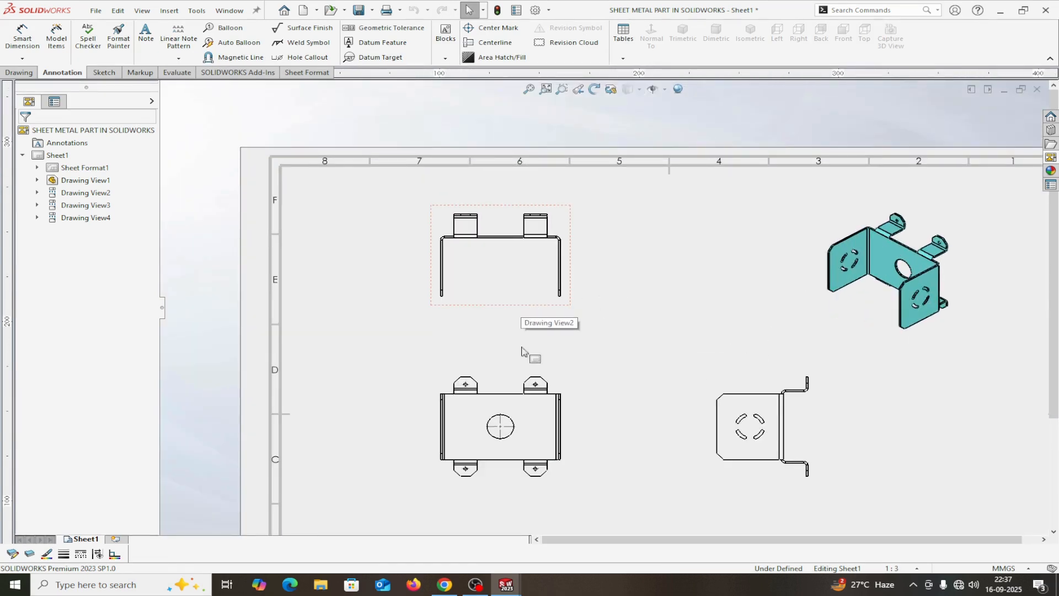
pyautogui.scroll(-1, 511, 369)
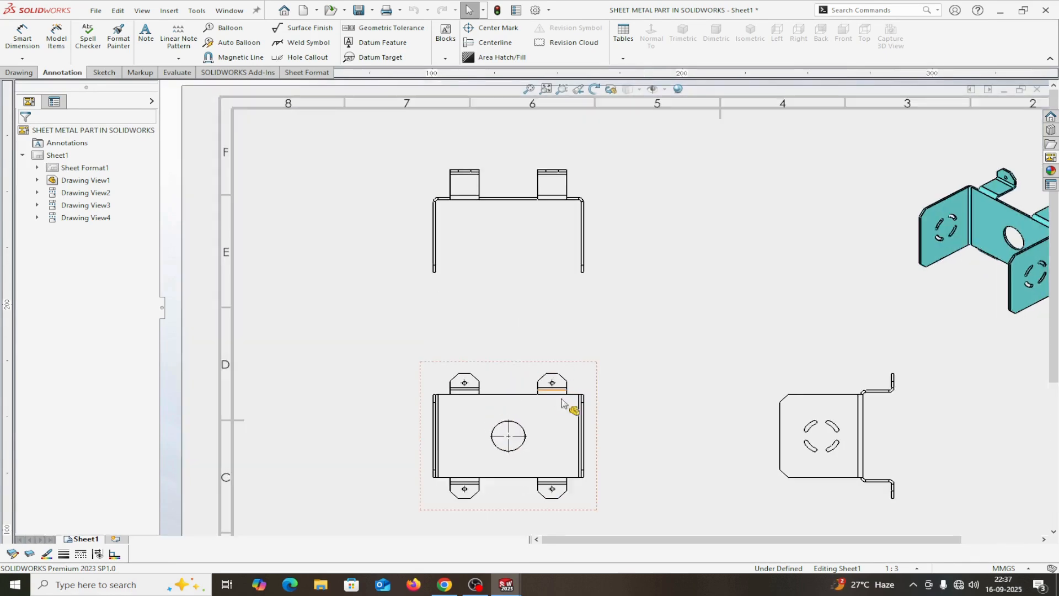
pyautogui.scroll(3, 554, 391)
pyautogui.scroll(-1, 519, 394)
pyautogui.scroll(2, 552, 393)
pyautogui.scroll(-1, 617, 353)
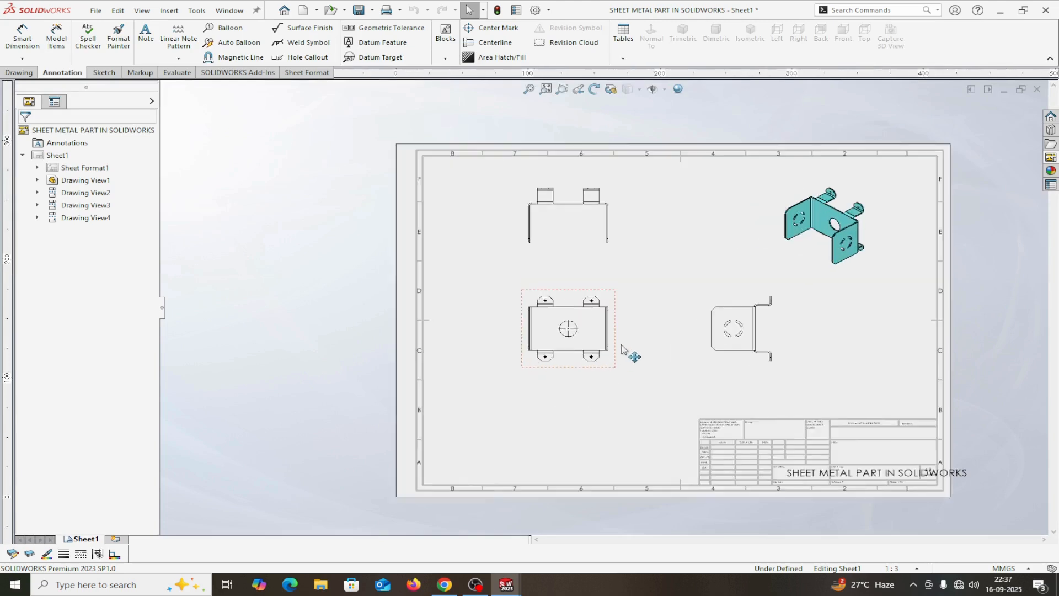
pyautogui.scroll(-1, 708, 408)
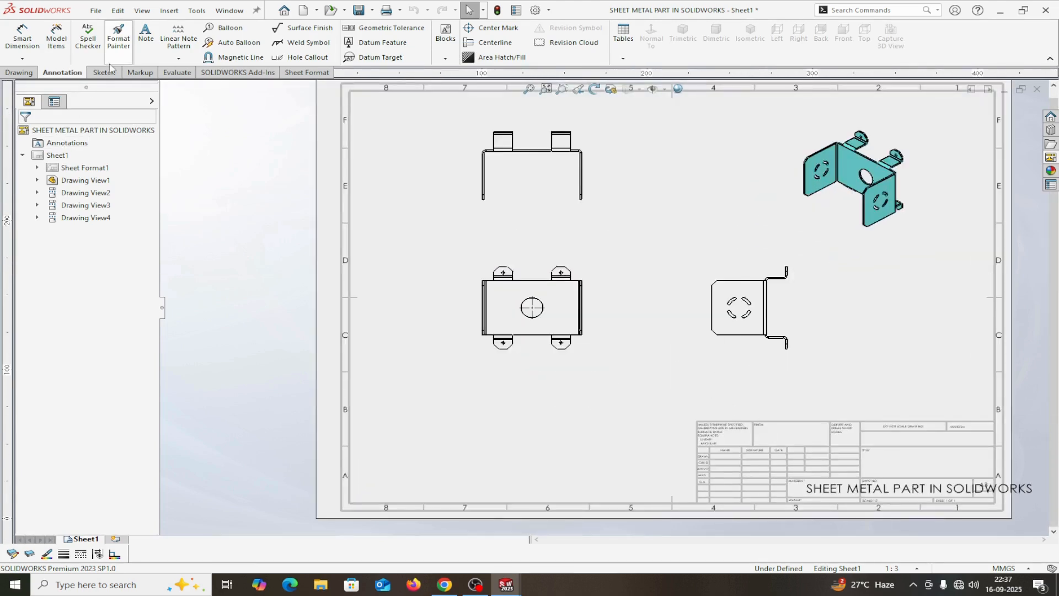
# Step: Project a new view from the central view with the round hole and place it directly beneath that view
pyautogui.click(28, 73)
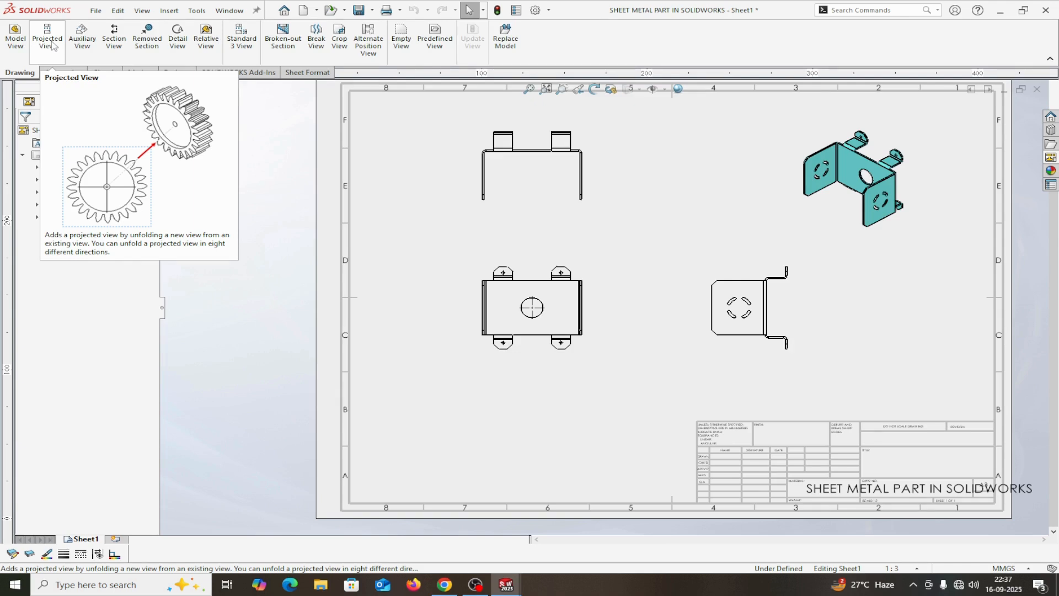
pyautogui.click(54, 46)
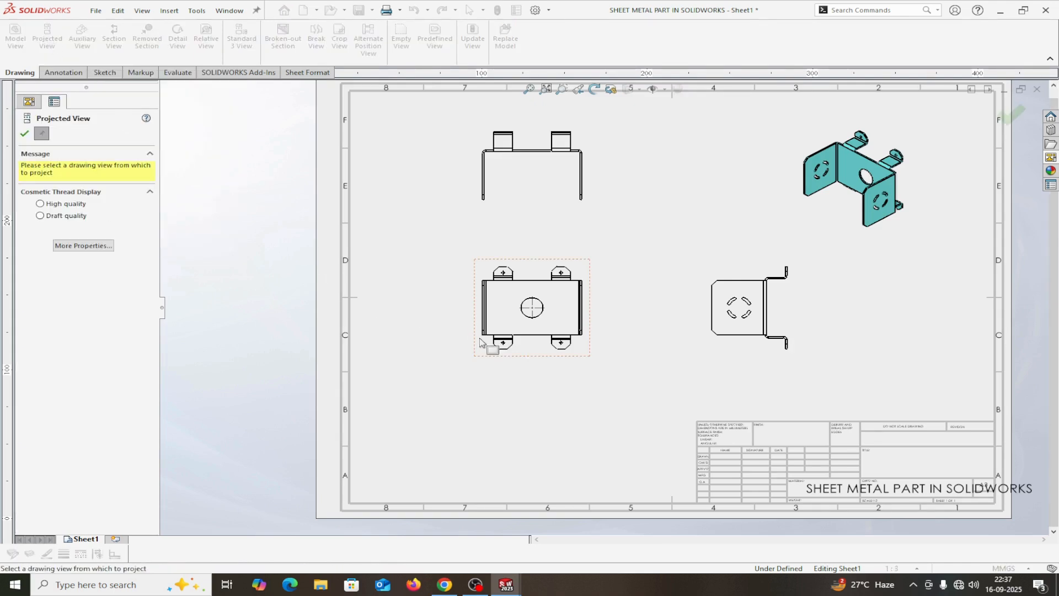
pyautogui.click(496, 344)
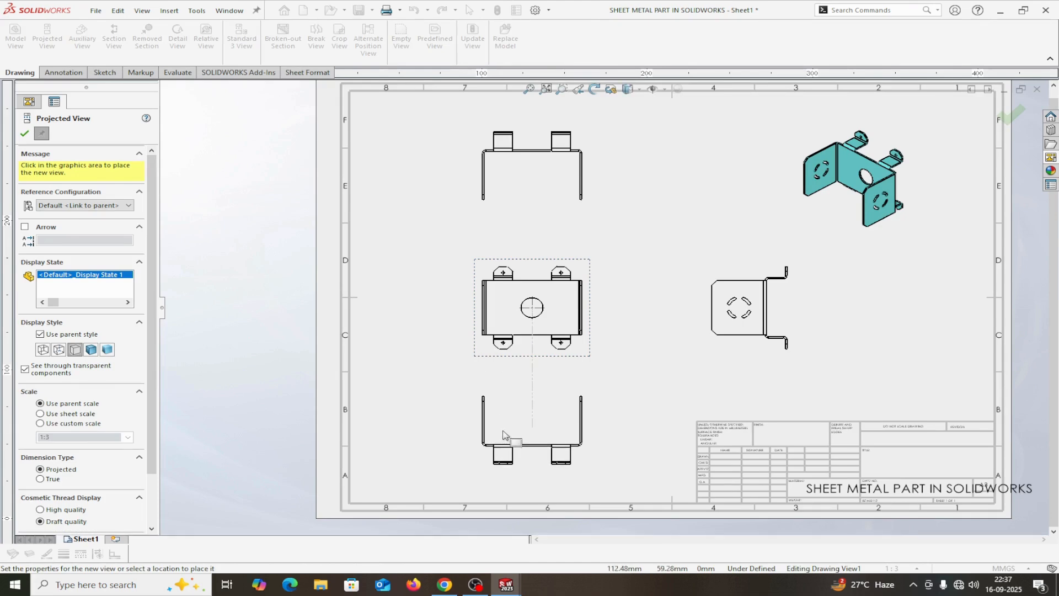
pyautogui.click(503, 434)
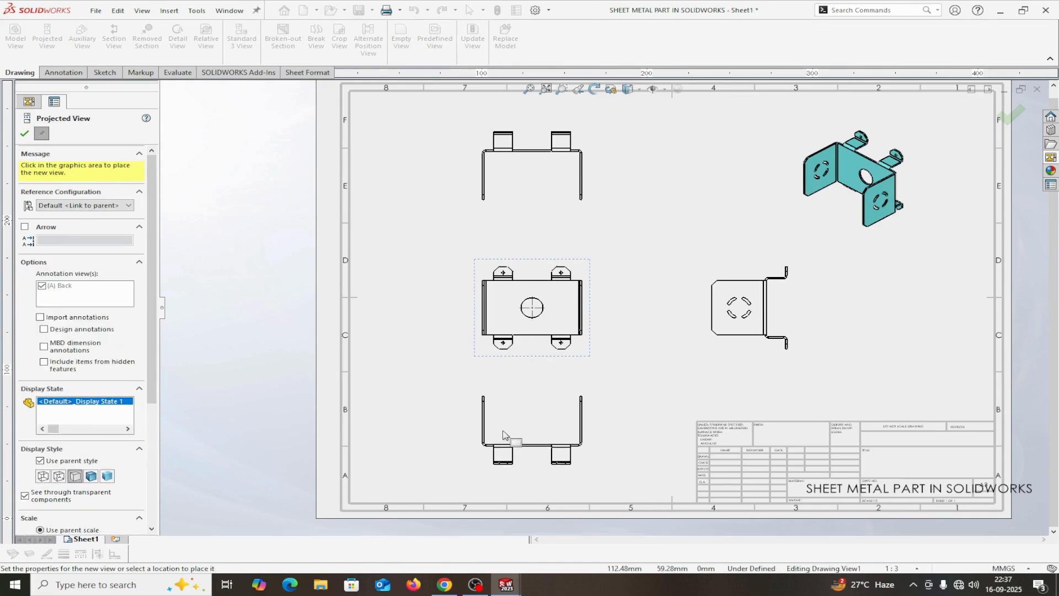
pyautogui.click(25, 135)
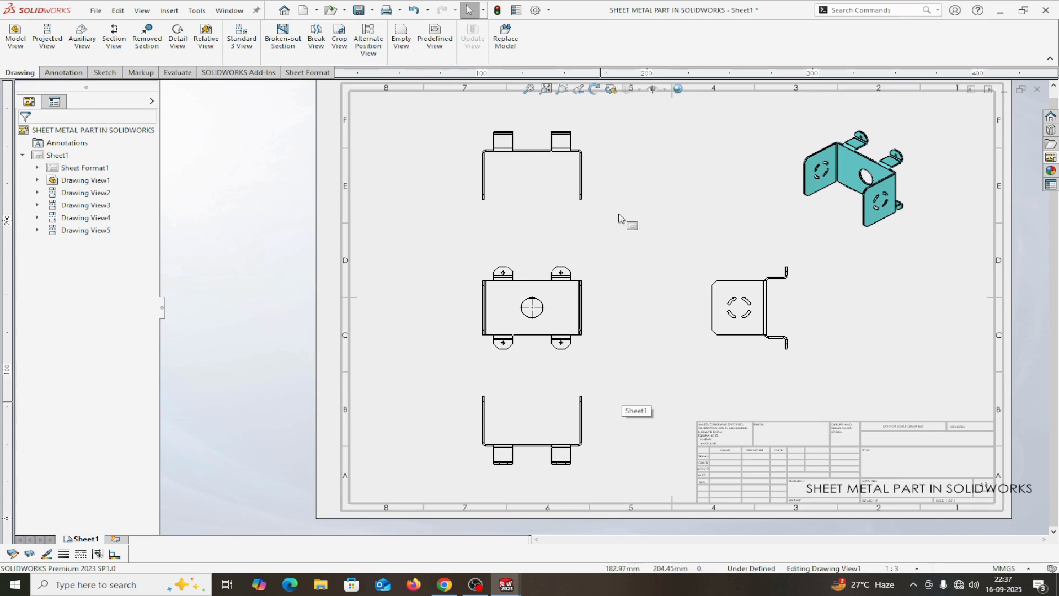
# Step: Set the tangent edges to removed in the projected view above the central view
pyautogui.scroll(-2, 619, 216)
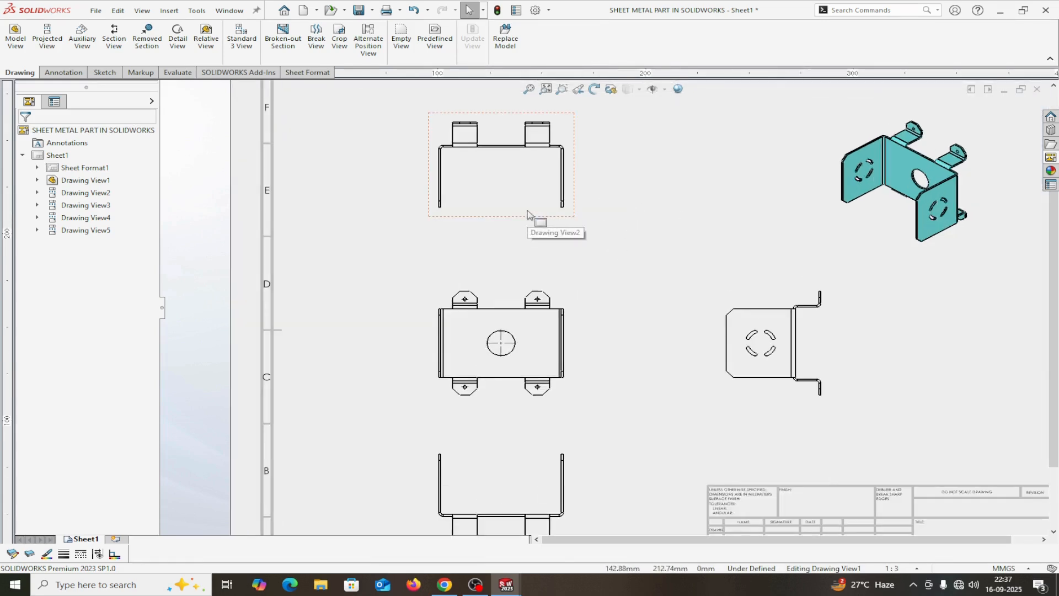
pyautogui.click(527, 214)
pyautogui.scroll(-3, 520, 166)
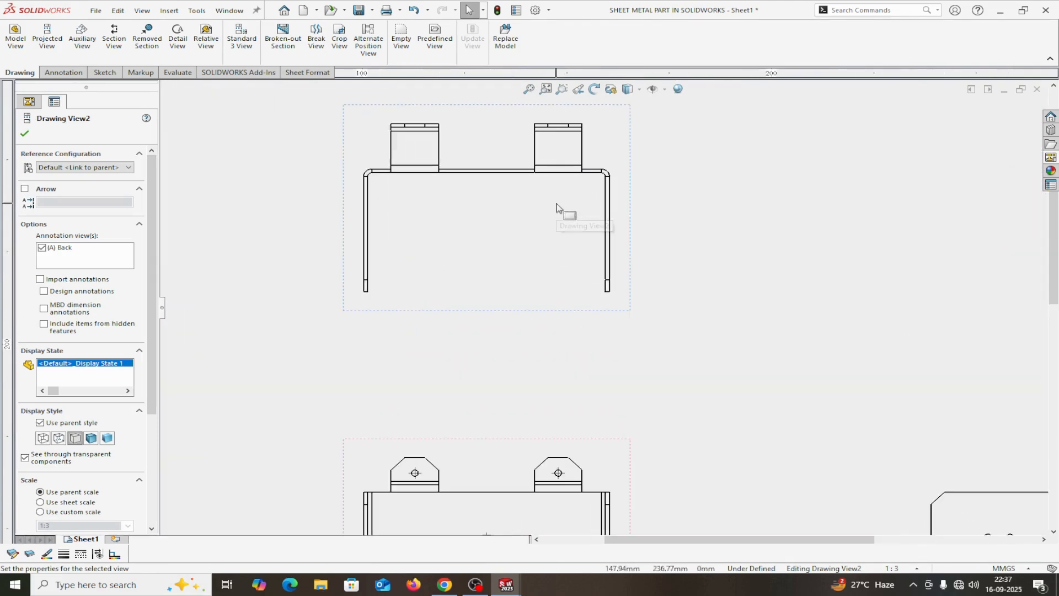
pyautogui.rightClick(528, 268)
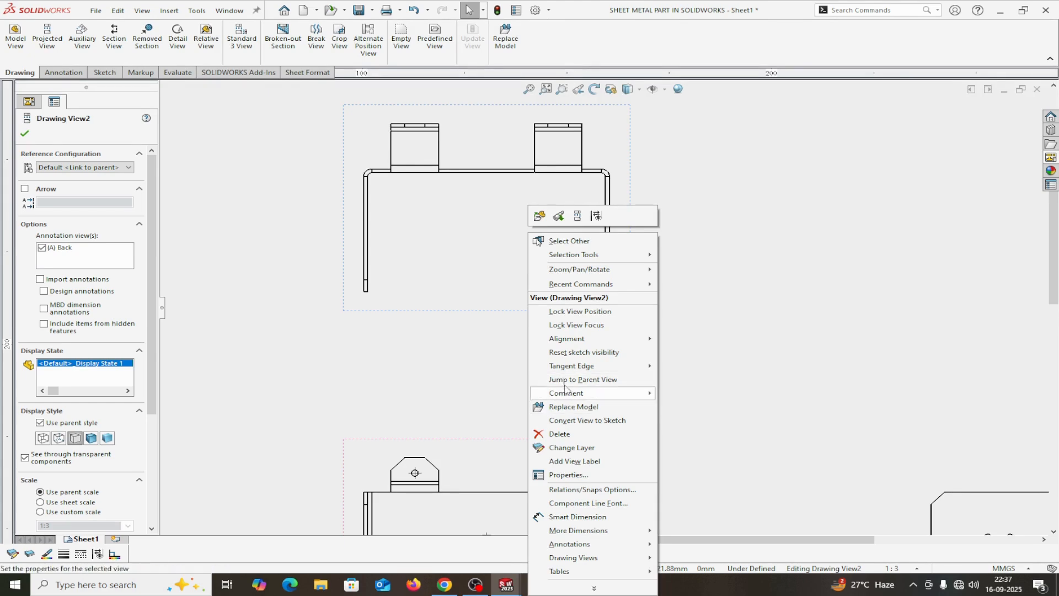
pyautogui.moveTo(565, 367)
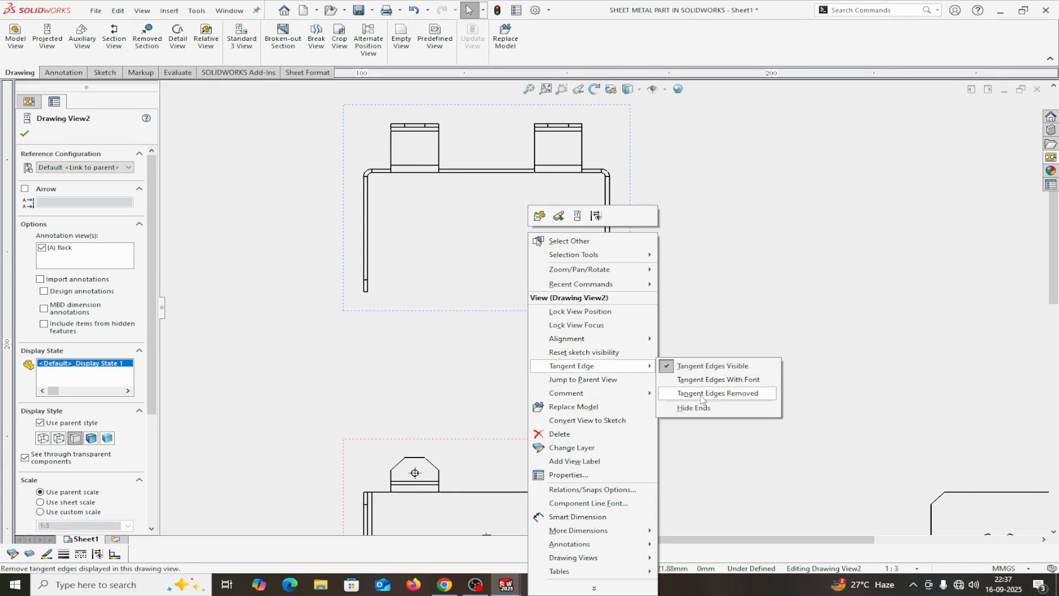
pyautogui.click(702, 398)
# Step: Set the tangent edges to removed in the central view with the round hole
pyautogui.scroll(3, 627, 407)
pyautogui.scroll(-2, 611, 378)
pyautogui.scroll(4, 576, 345)
pyautogui.scroll(-3, 617, 392)
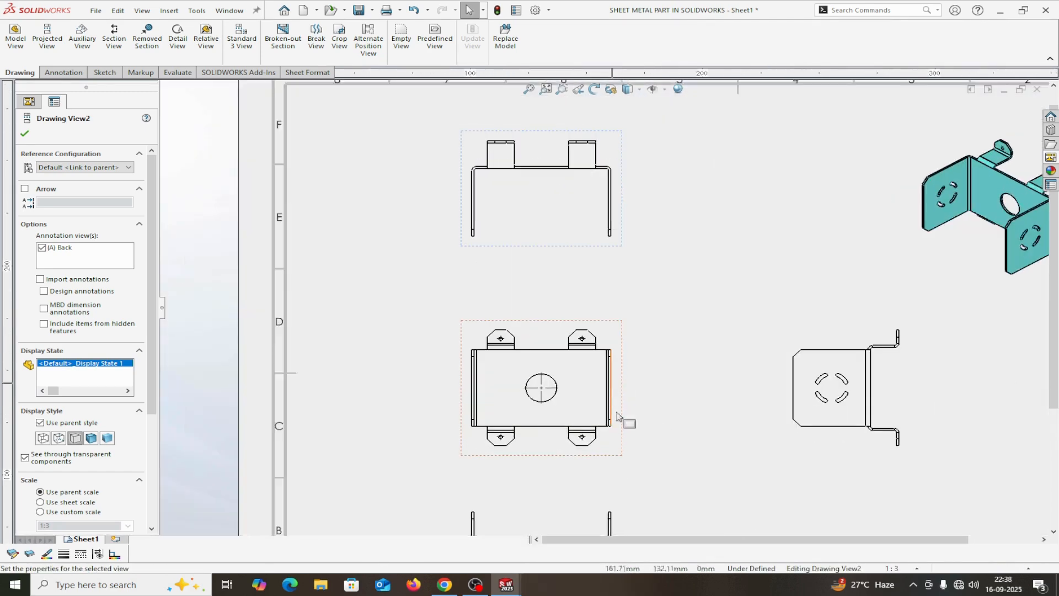
pyautogui.rightClick(611, 441)
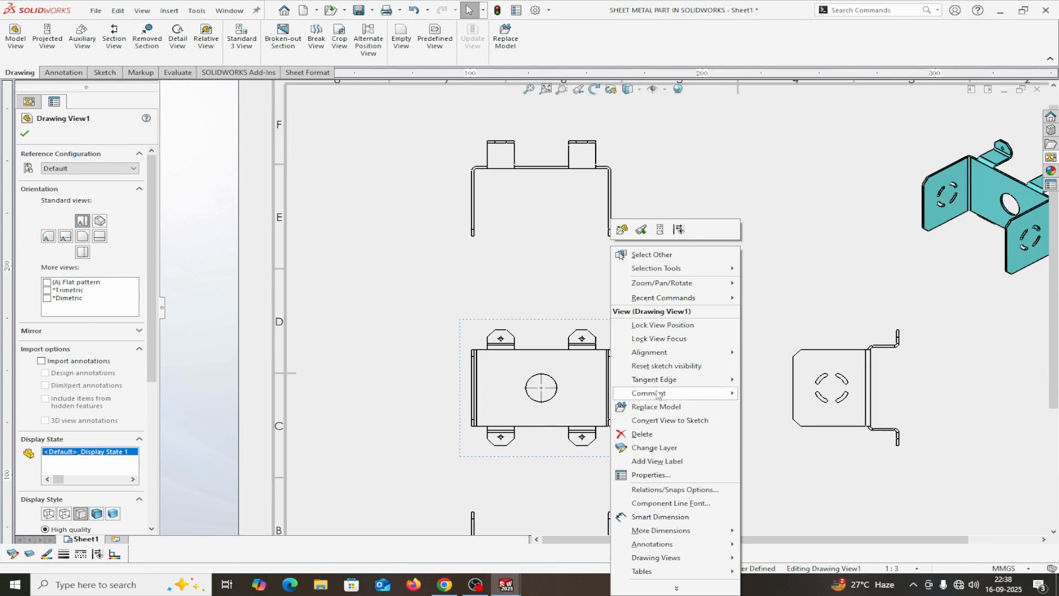
pyautogui.moveTo(659, 384)
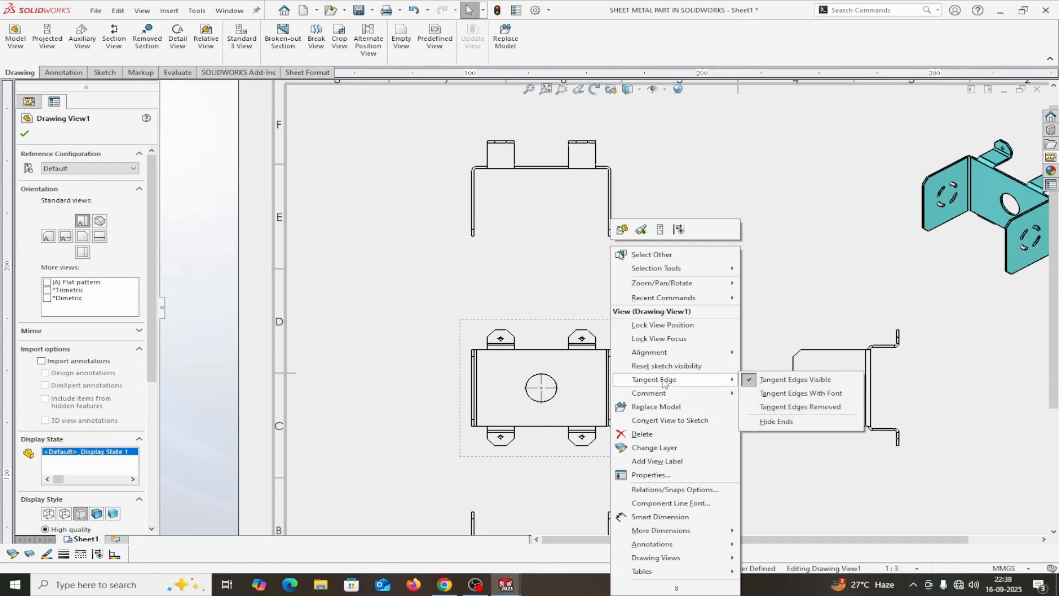
pyautogui.click(792, 406)
# Step: Set the tangent edges to removed in the projected side view with the four curved slots
pyautogui.rightClick(809, 443)
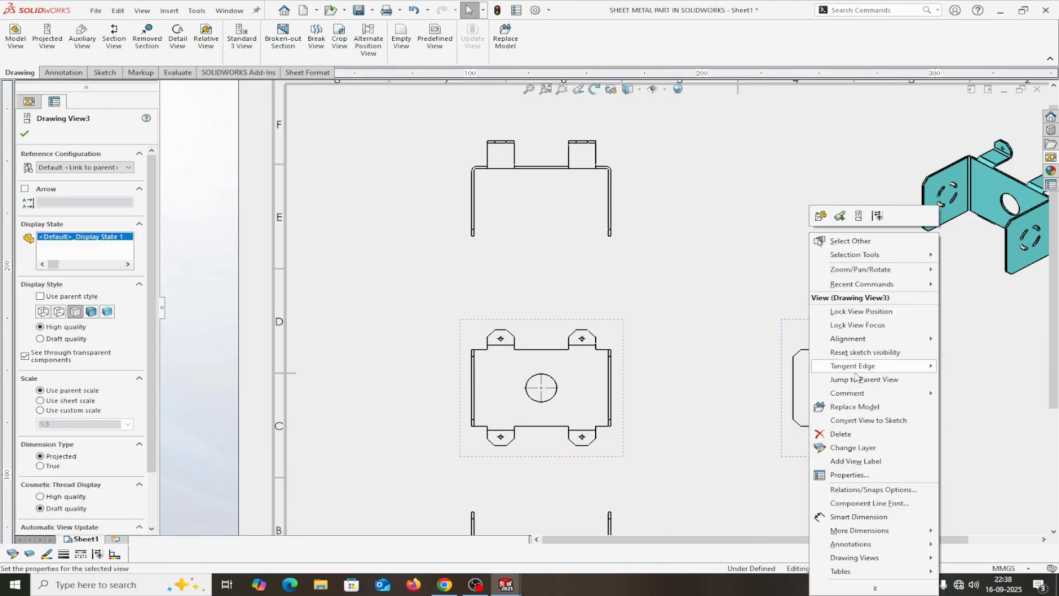
pyautogui.moveTo(863, 368)
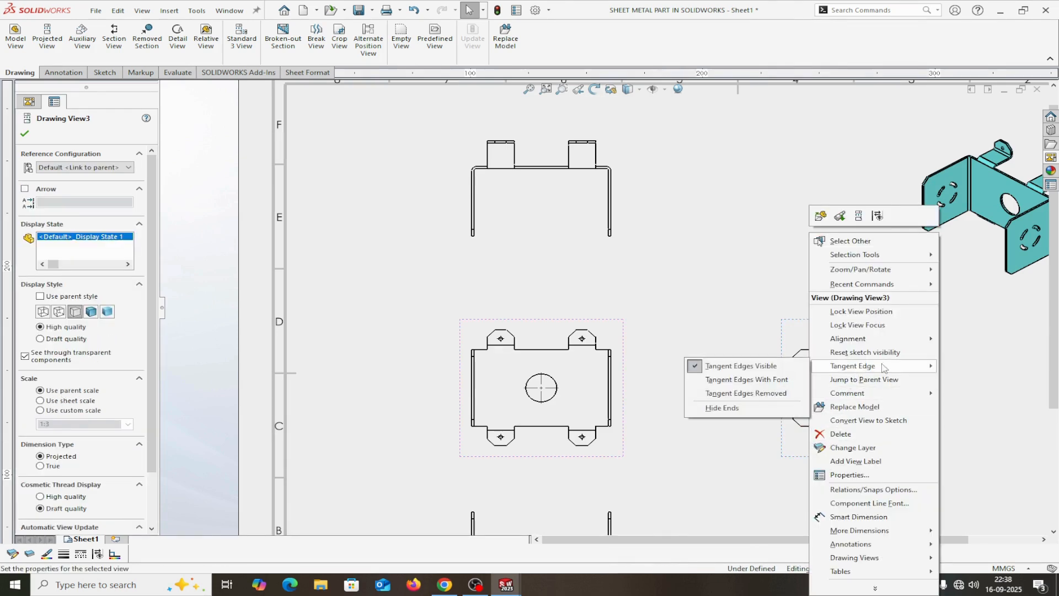
pyautogui.click(745, 393)
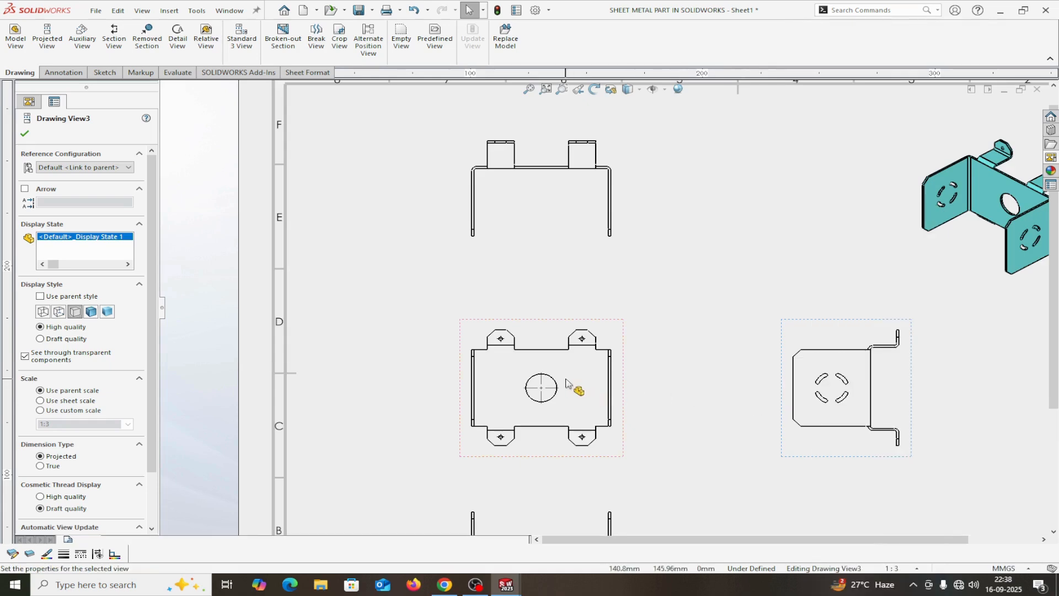
# Step: Set the tangent edges to removed in the projected view below the central view
pyautogui.scroll(-2, 576, 391)
pyautogui.scroll(3, 639, 374)
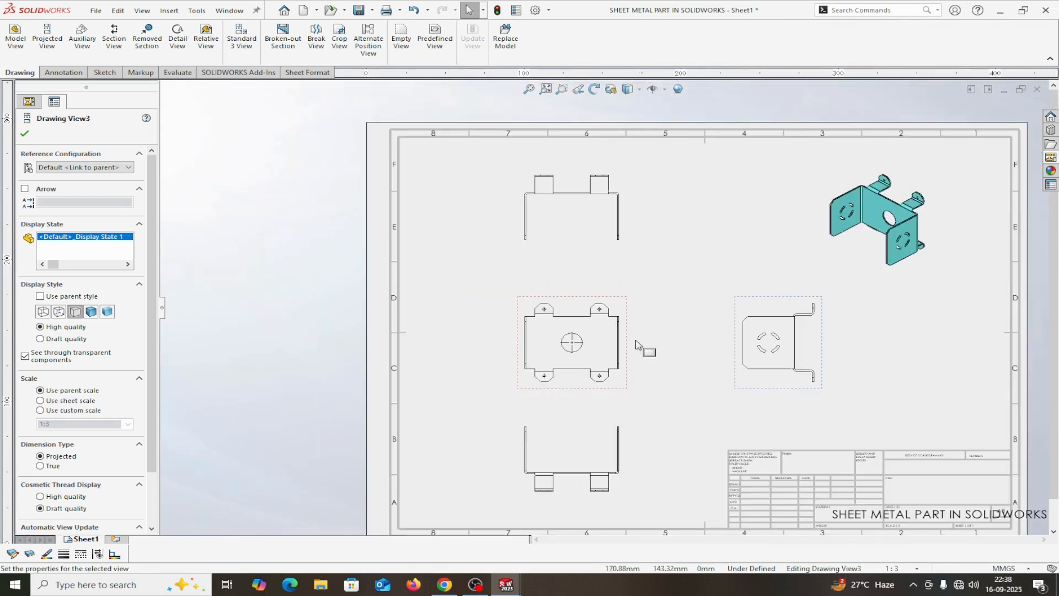
pyautogui.scroll(-1, 637, 350)
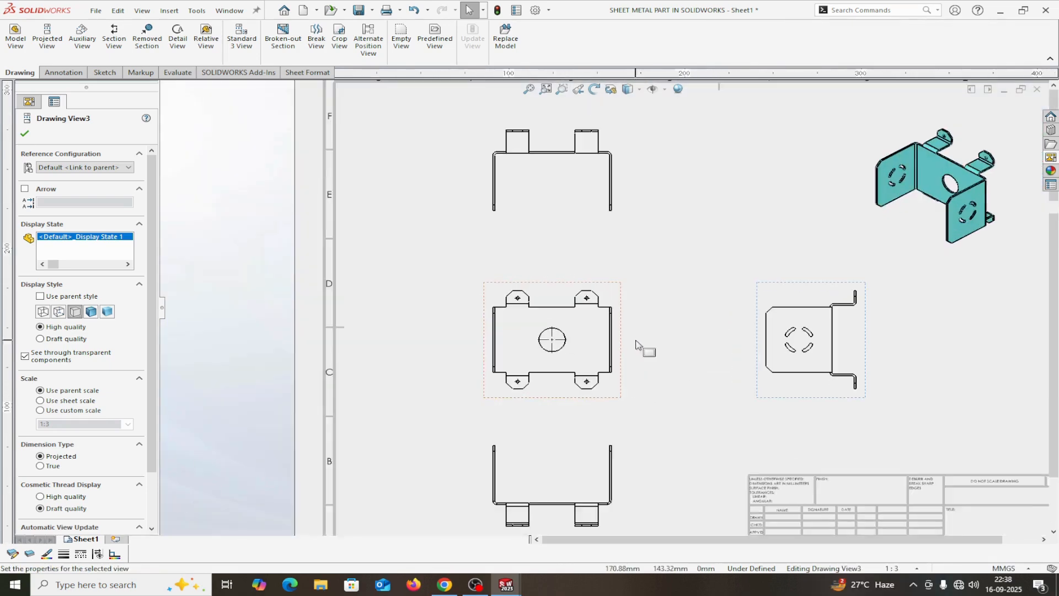
pyautogui.rightClick(617, 484)
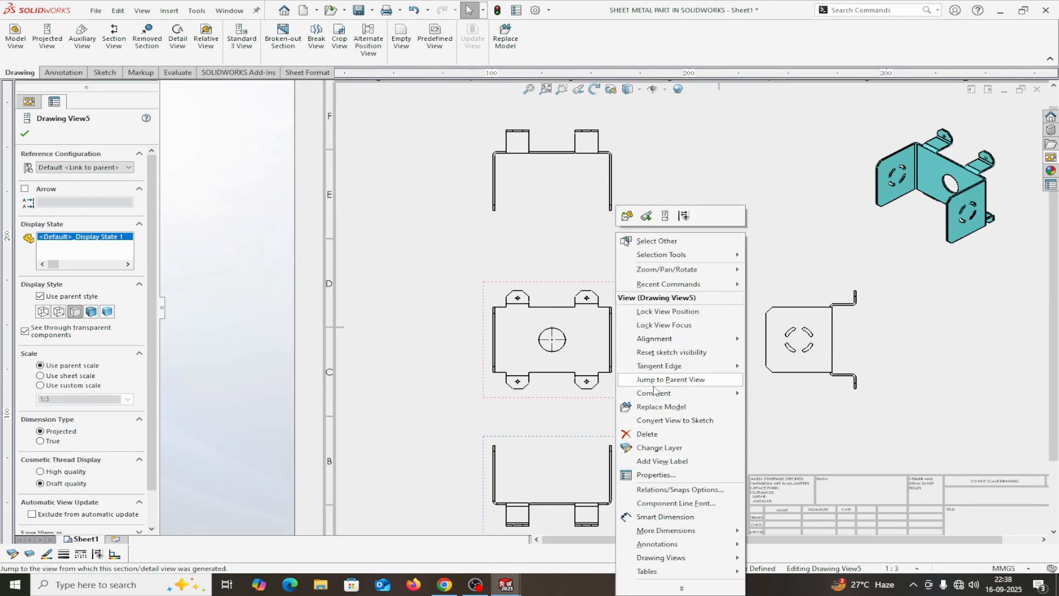
pyautogui.moveTo(701, 370)
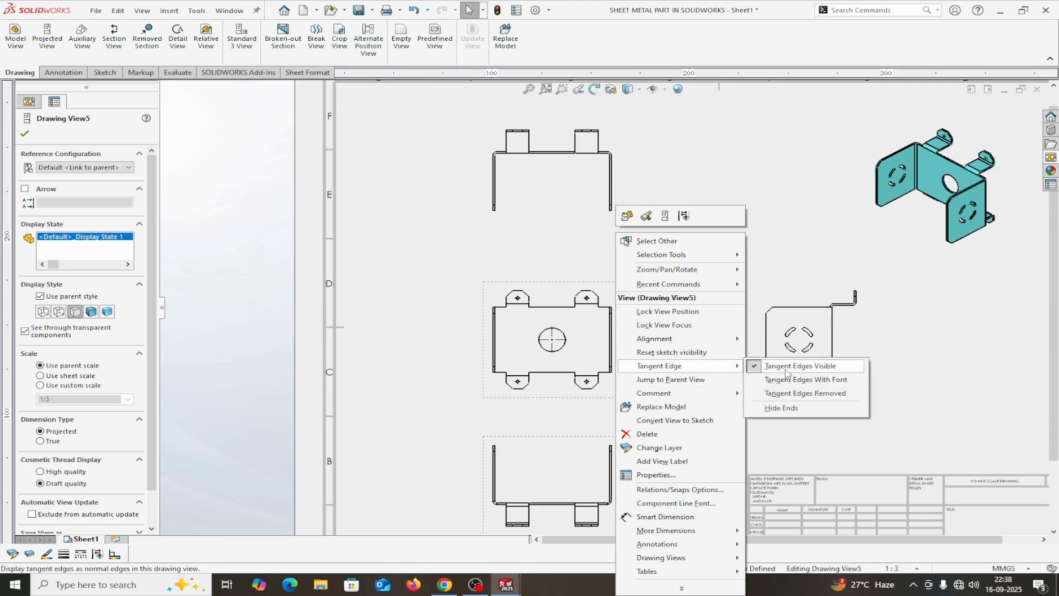
pyautogui.click(804, 393)
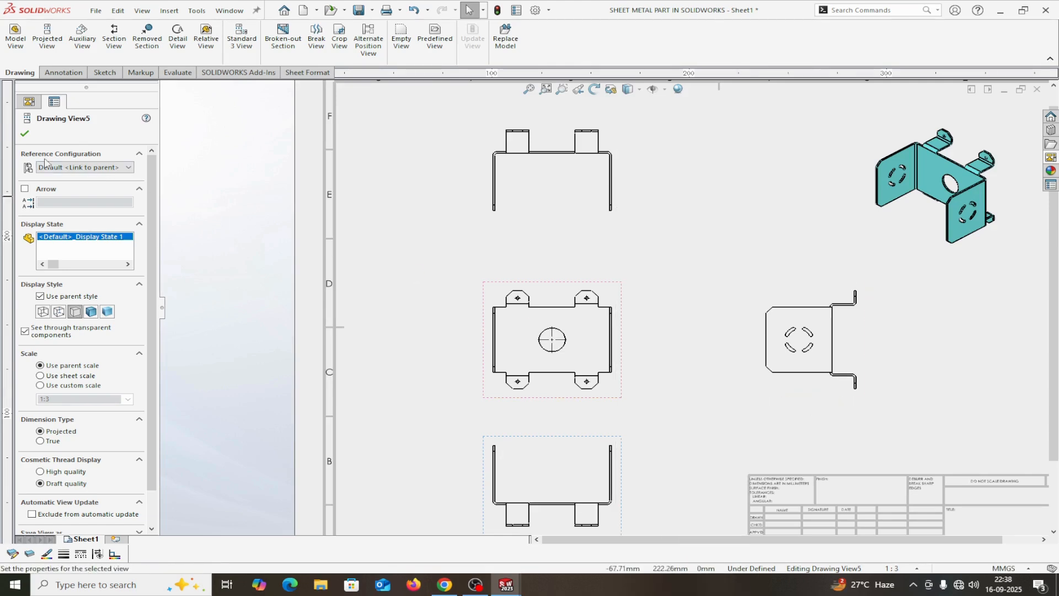
pyautogui.click(24, 134)
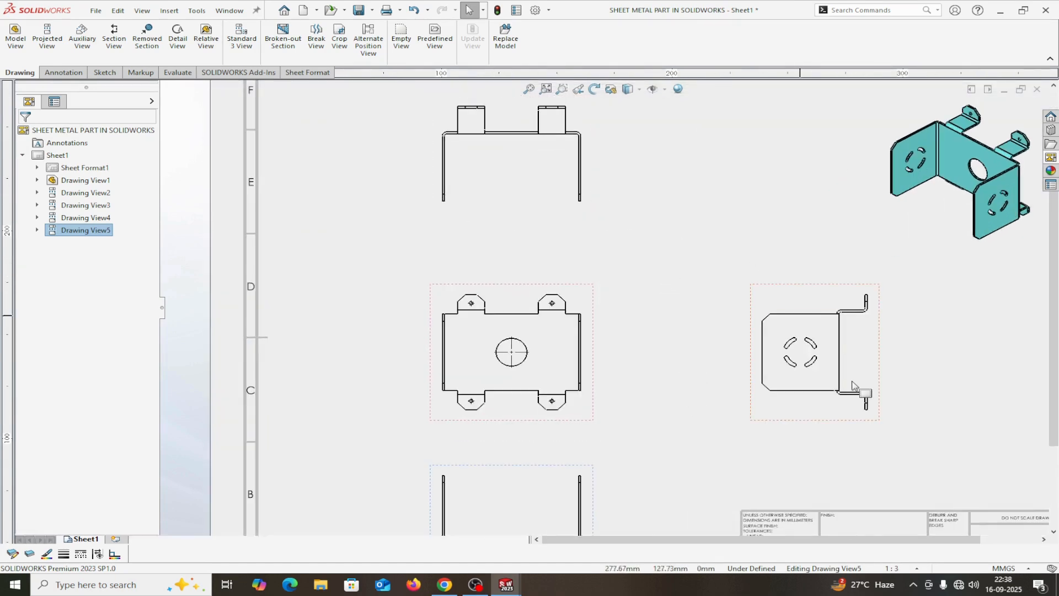
# Step: Dimension the plate's height in the side view between its upper and lower horizontal edges, placing the dimension beside the chamfered edge
pyautogui.press('f')
pyautogui.scroll(-3, 805, 323)
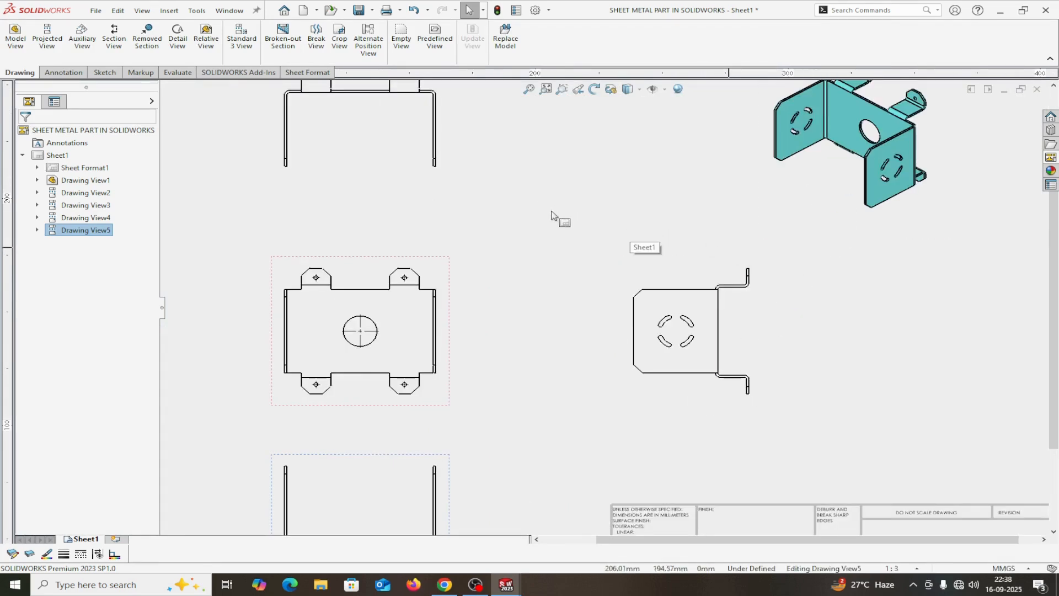
pyautogui.click(64, 73)
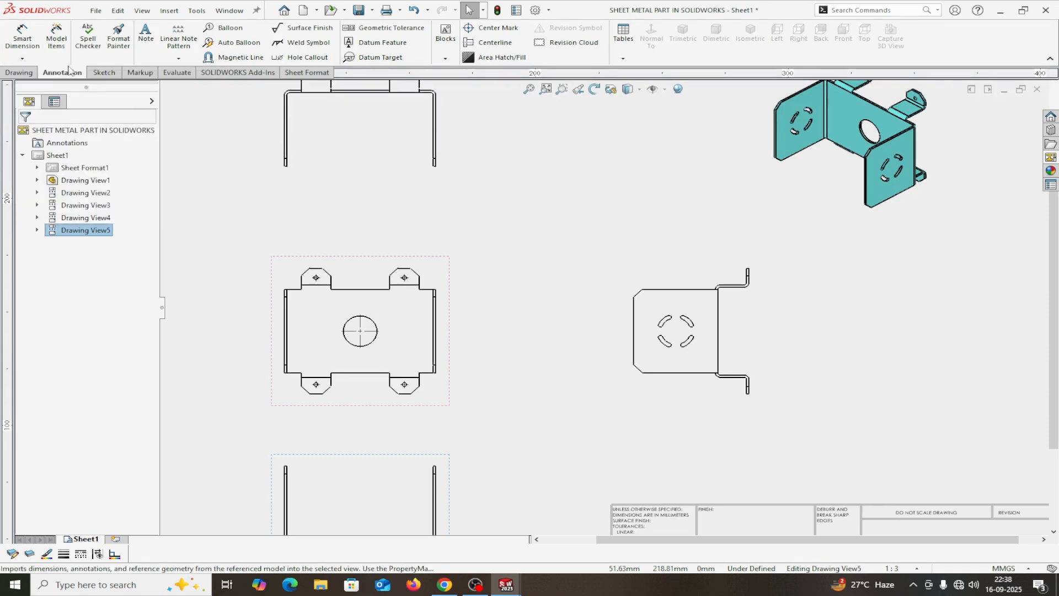
pyautogui.click(23, 58)
pyautogui.click(41, 71)
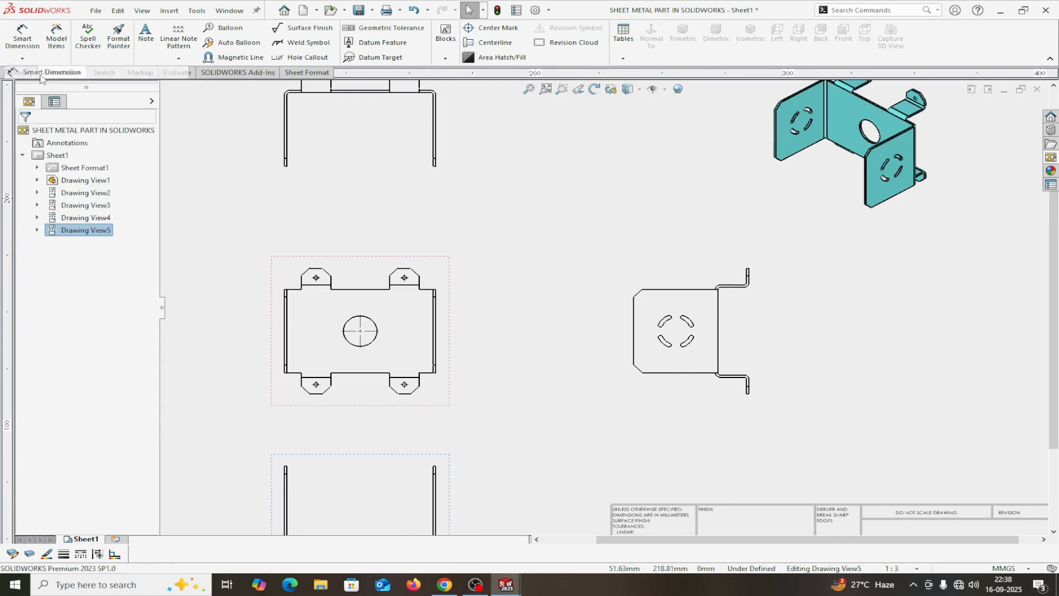
pyautogui.scroll(-3, 685, 361)
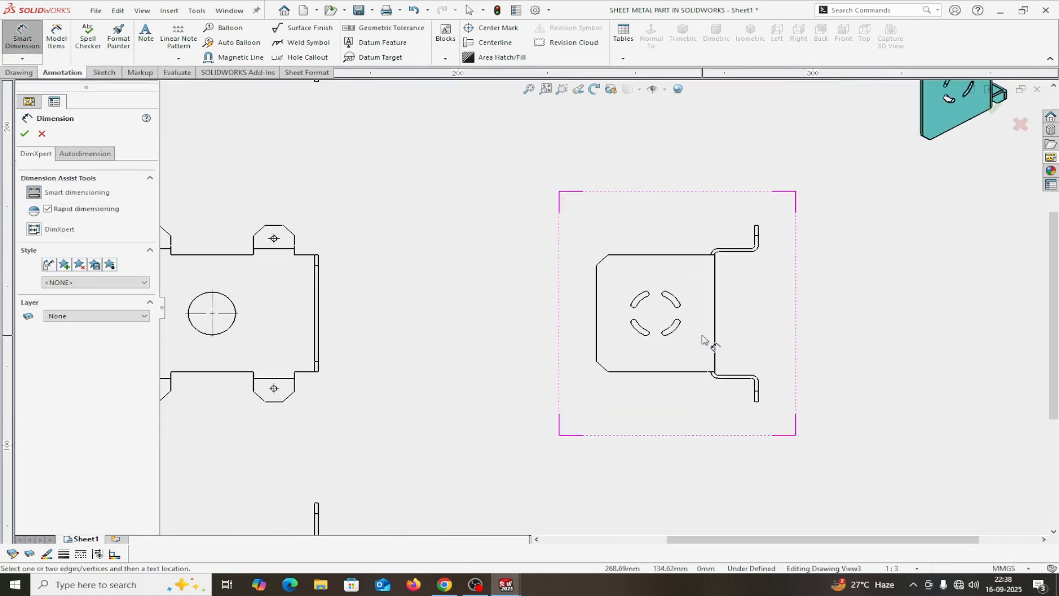
pyautogui.click(657, 256)
pyautogui.click(666, 373)
pyautogui.click(527, 330)
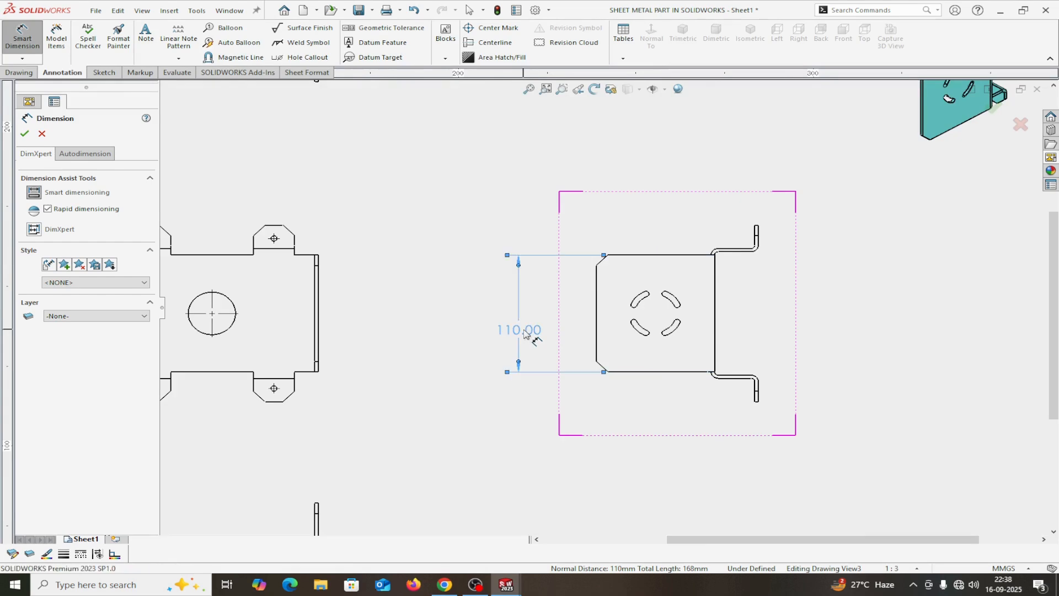
pyautogui.click(24, 135)
pyautogui.scroll(-3, 747, 323)
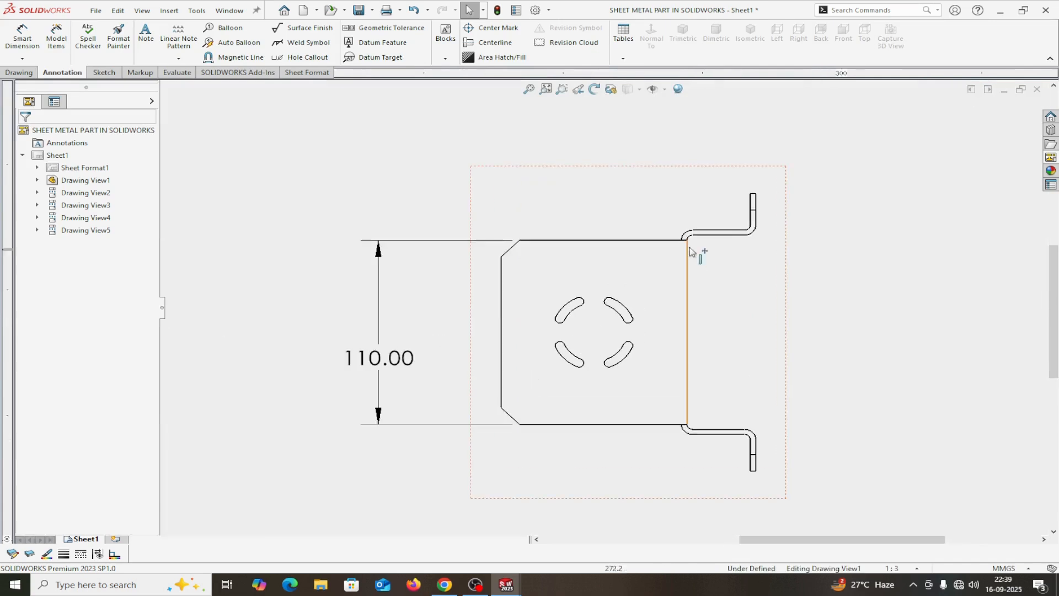
# Step: Set the central view with the round hole to display hidden lines
pyautogui.scroll(-1, 717, 260)
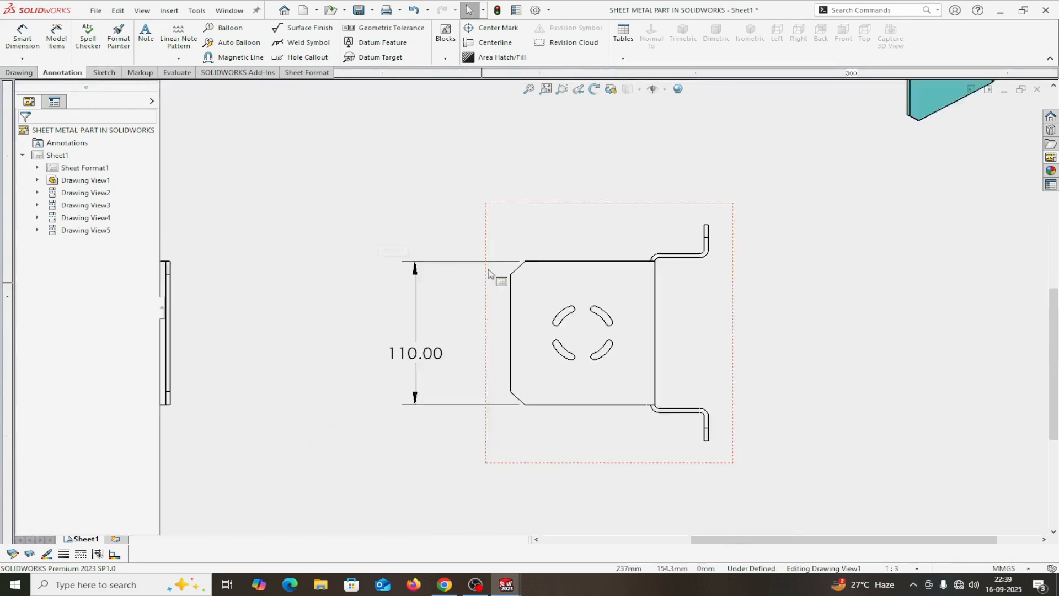
pyautogui.press('f')
pyautogui.scroll(1, 517, 260)
pyautogui.scroll(-3, 423, 282)
pyautogui.scroll(4, 549, 331)
pyautogui.scroll(-1, 561, 337)
pyautogui.scroll(-2, 573, 342)
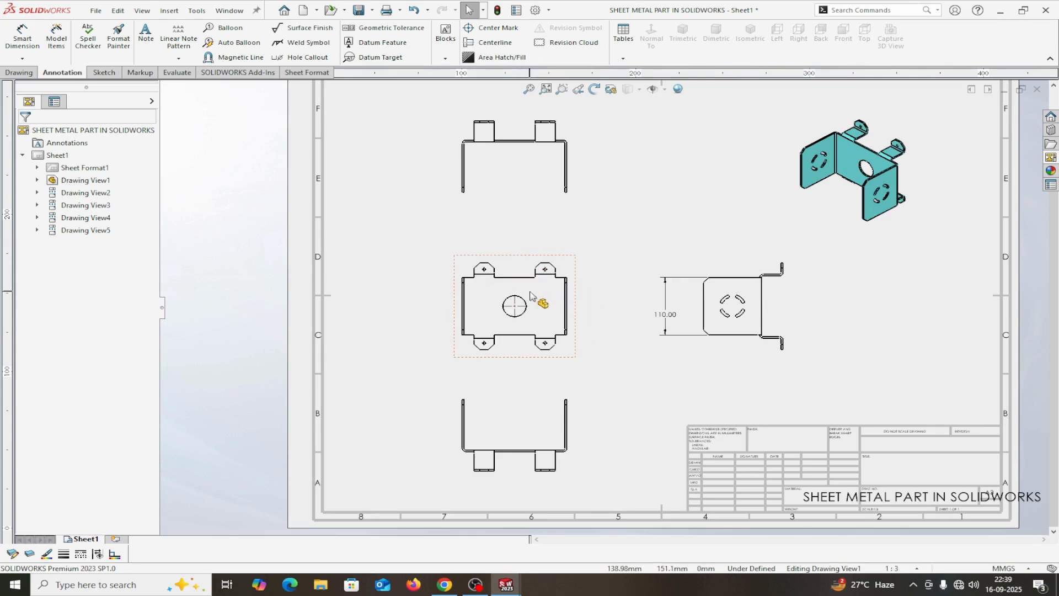
pyautogui.click(531, 296)
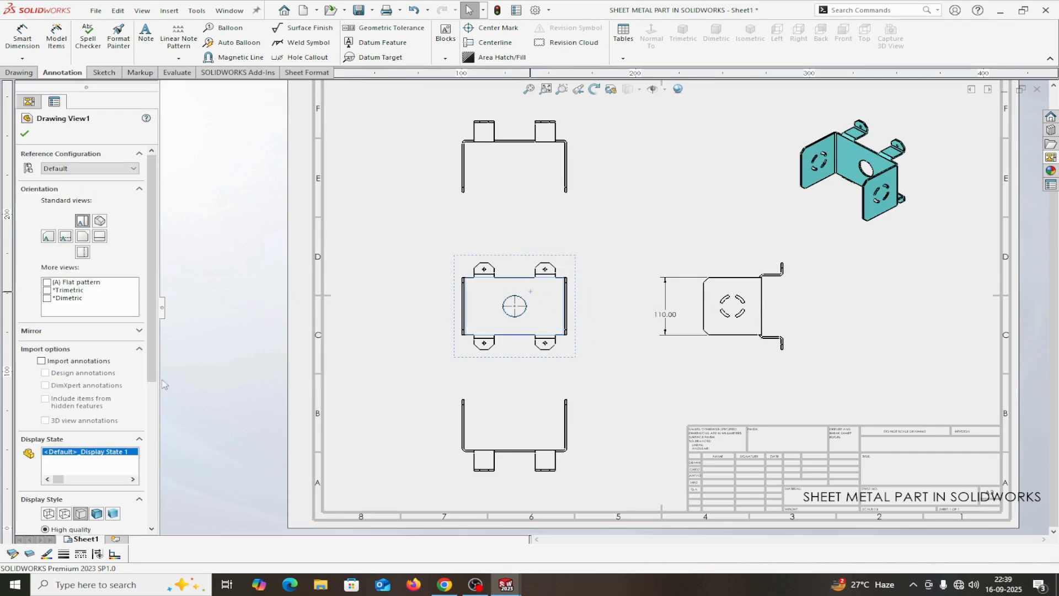
pyautogui.click(66, 514)
pyautogui.scroll(-4, 545, 209)
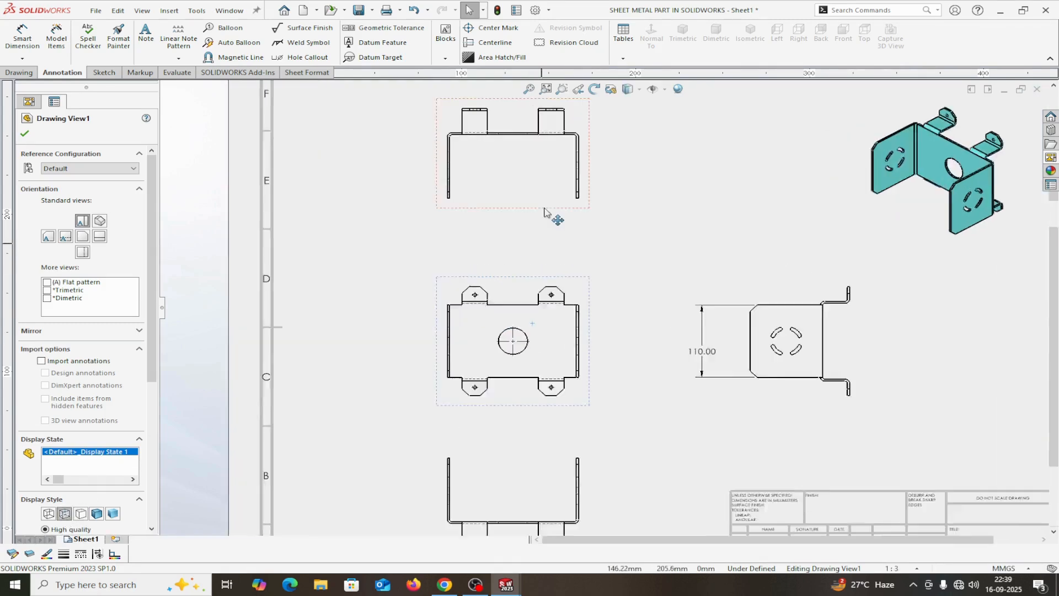
pyautogui.scroll(3, 545, 210)
pyautogui.scroll(-1, 559, 224)
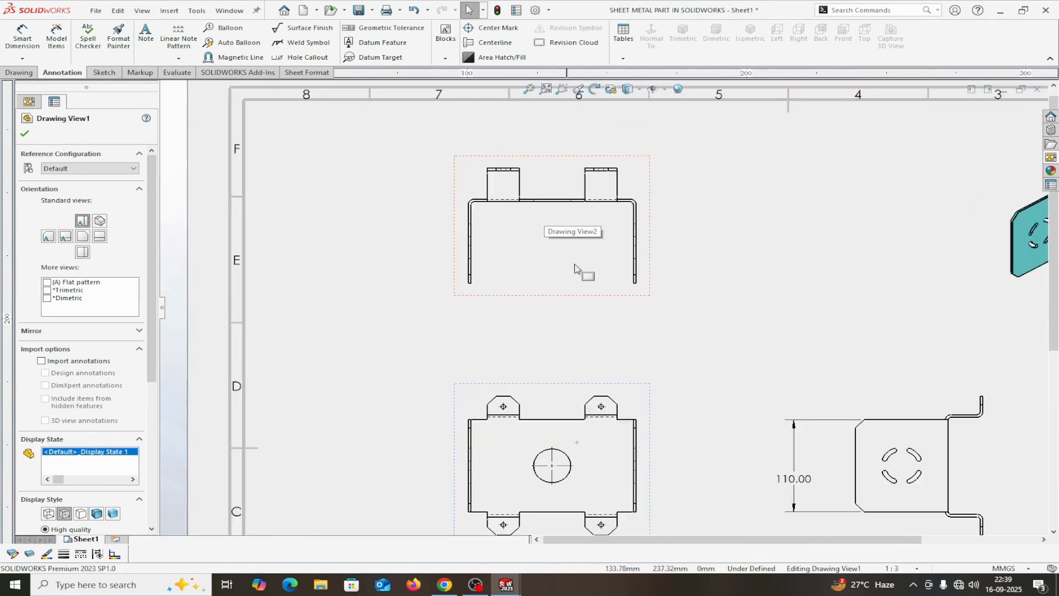
pyautogui.scroll(3, 508, 496)
pyautogui.scroll(-3, 609, 384)
pyautogui.scroll(1, 609, 385)
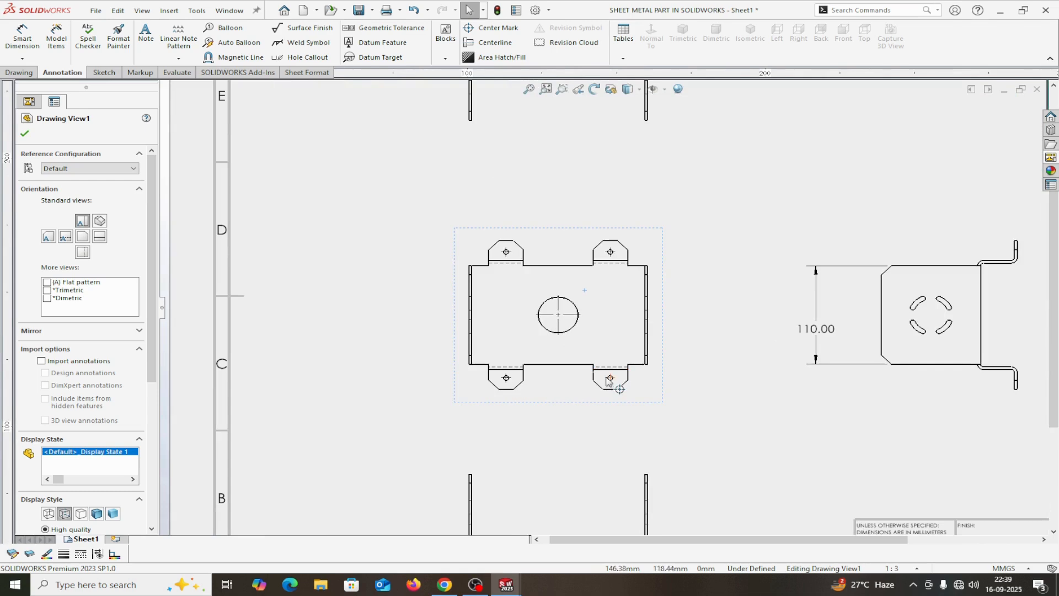
# Step: Move the central view slightly up and to the left on the sheet, keeping the projected views aligned with it
pyautogui.scroll(3, 794, 408)
pyautogui.moveTo(760, 365); pyautogui.dragTo(740, 383)
pyautogui.click(762, 379)
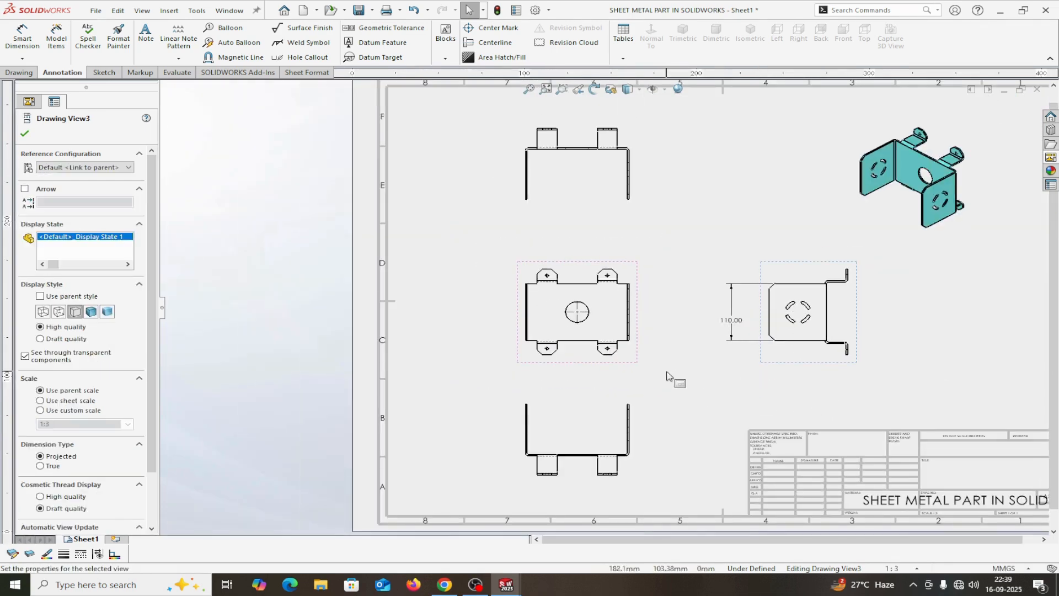
pyautogui.moveTo(636, 363)
pyautogui.mouseDown()
pyautogui.moveTo(667, 383)
pyautogui.moveTo(559, 355)
pyautogui.moveTo(671, 366)
pyautogui.moveTo(537, 353)
pyautogui.moveTo(634, 359)
pyautogui.moveTo(607, 347)
pyautogui.moveTo(550, 359)
pyautogui.moveTo(641, 350)
pyautogui.moveTo(588, 319)
pyautogui.moveTo(598, 362)
pyautogui.moveTo(618, 330)
pyautogui.mouseUp()
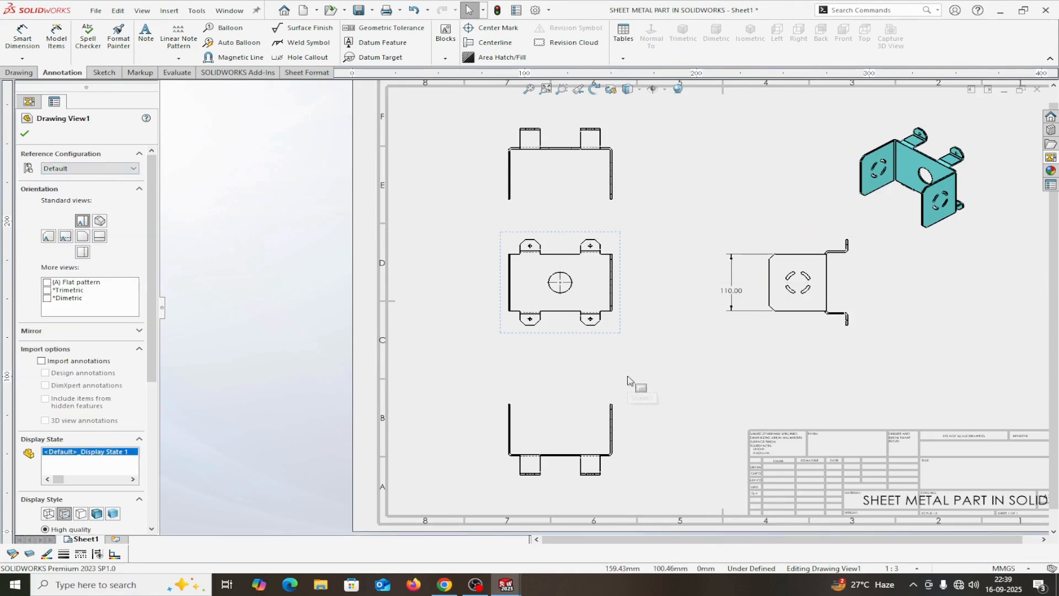
pyautogui.scroll(-2, 606, 441)
pyautogui.scroll(3, 626, 338)
pyautogui.scroll(-3, 619, 317)
pyautogui.scroll(2, 619, 317)
pyautogui.scroll(-1, 627, 331)
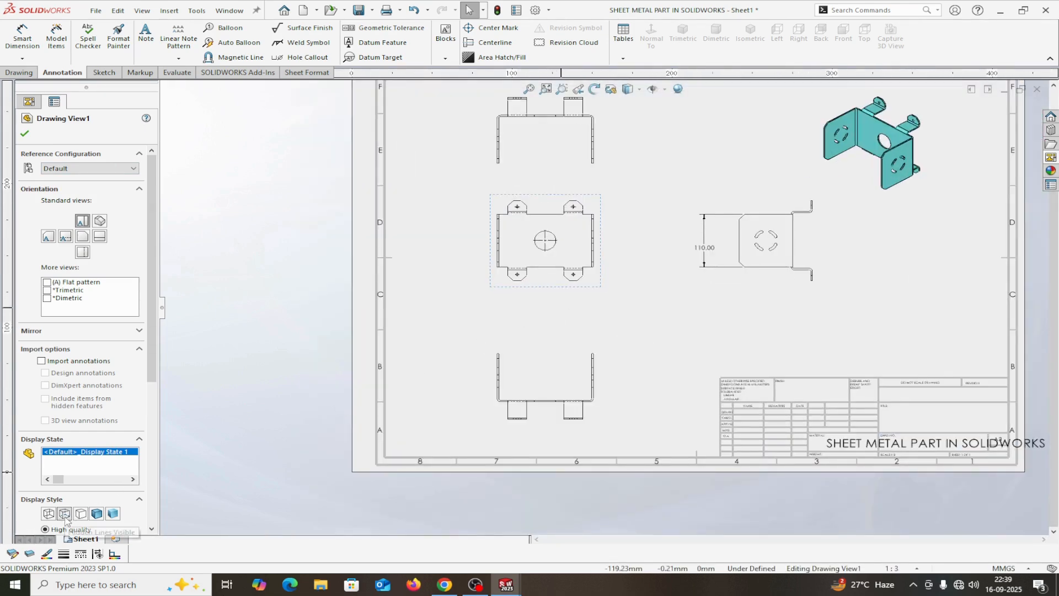
pyautogui.scroll(-2, 622, 243)
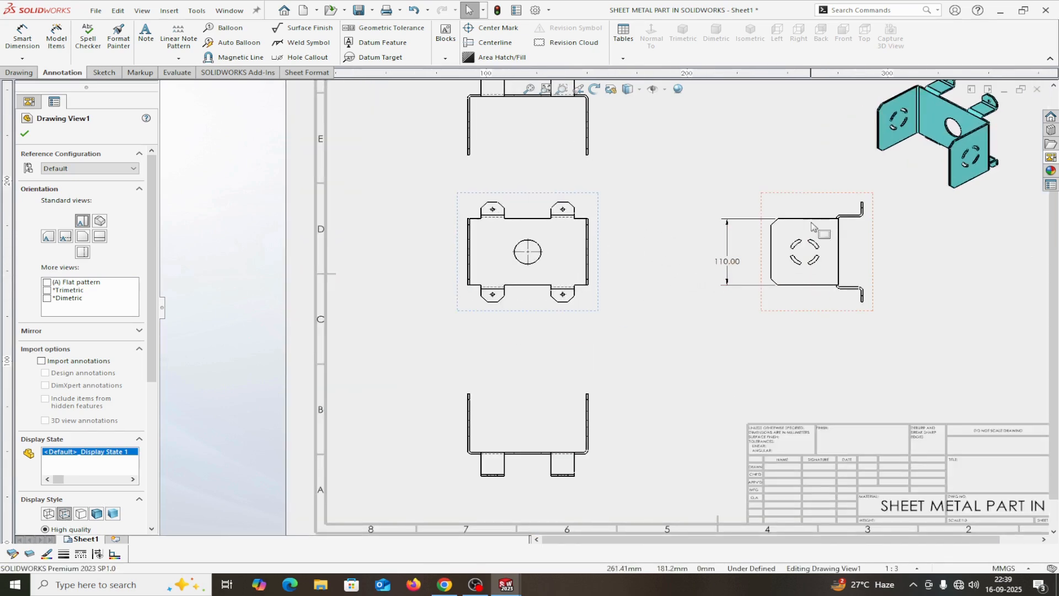
pyautogui.click(25, 134)
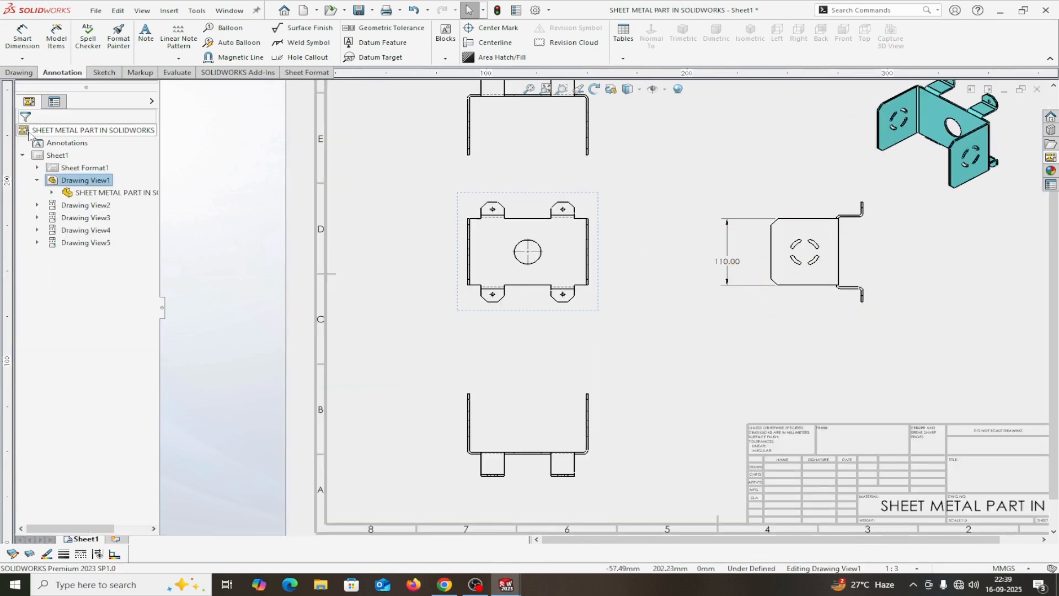
# Step: Dimension the sheet thickness between the right flange's two vertical edges in the central view, placing the dimension outside its upper right corner
pyautogui.click(21, 33)
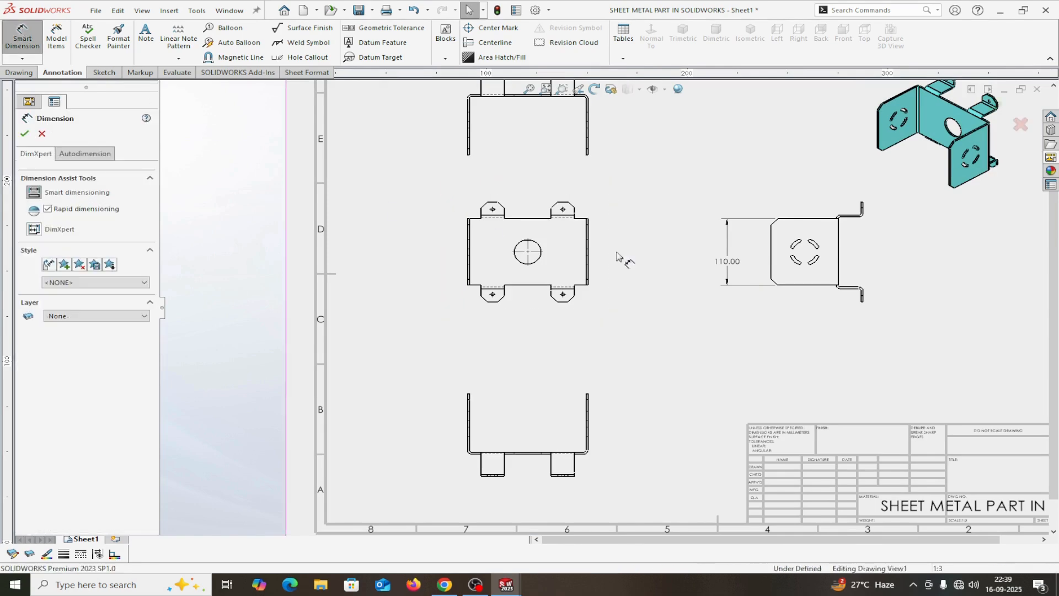
pyautogui.scroll(-3, 717, 237)
pyautogui.scroll(-1, 285, 231)
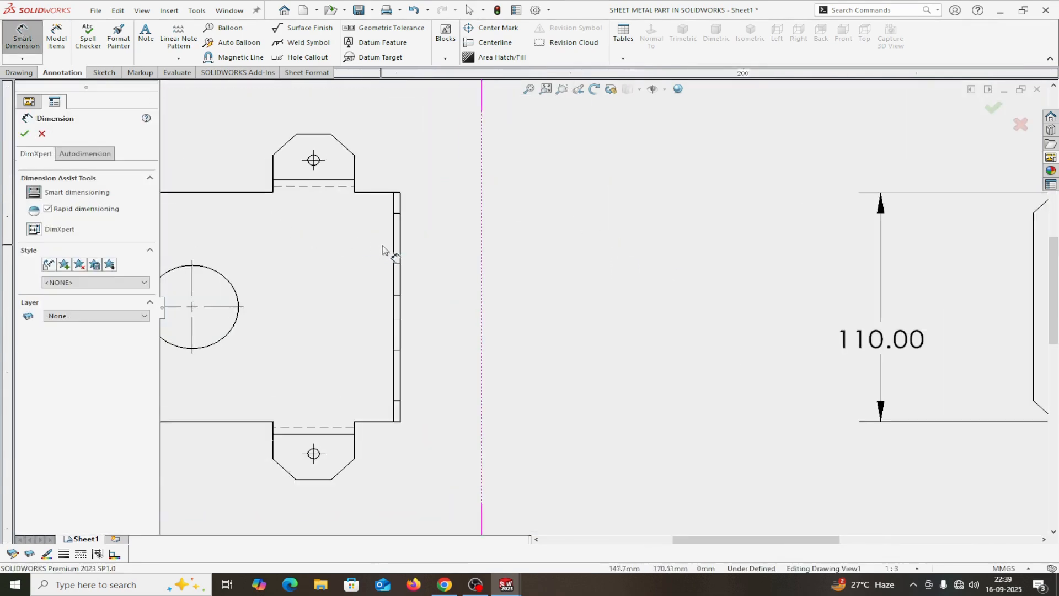
pyautogui.click(393, 209)
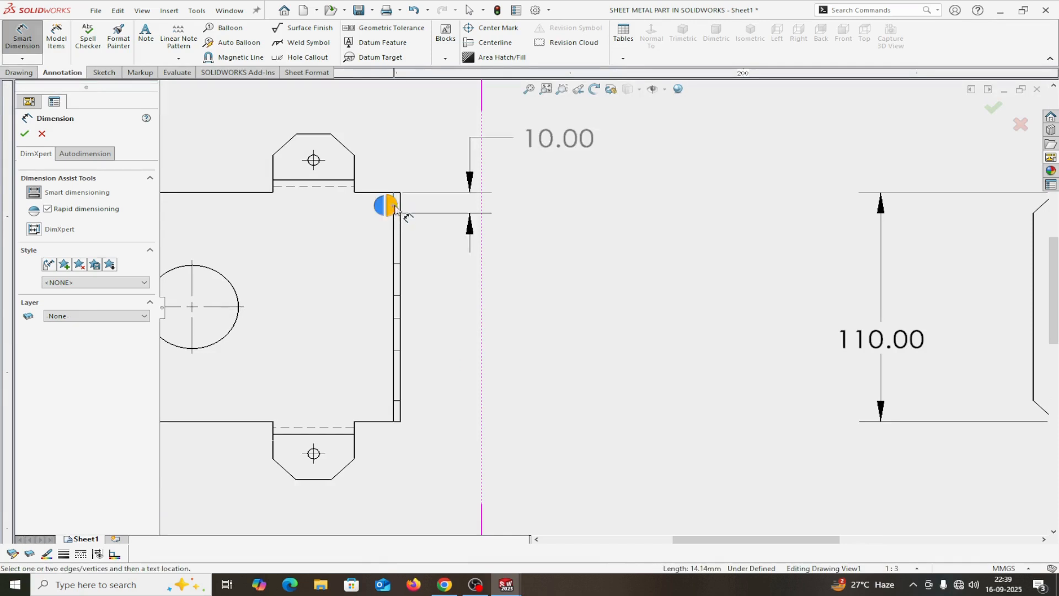
pyautogui.click(401, 208)
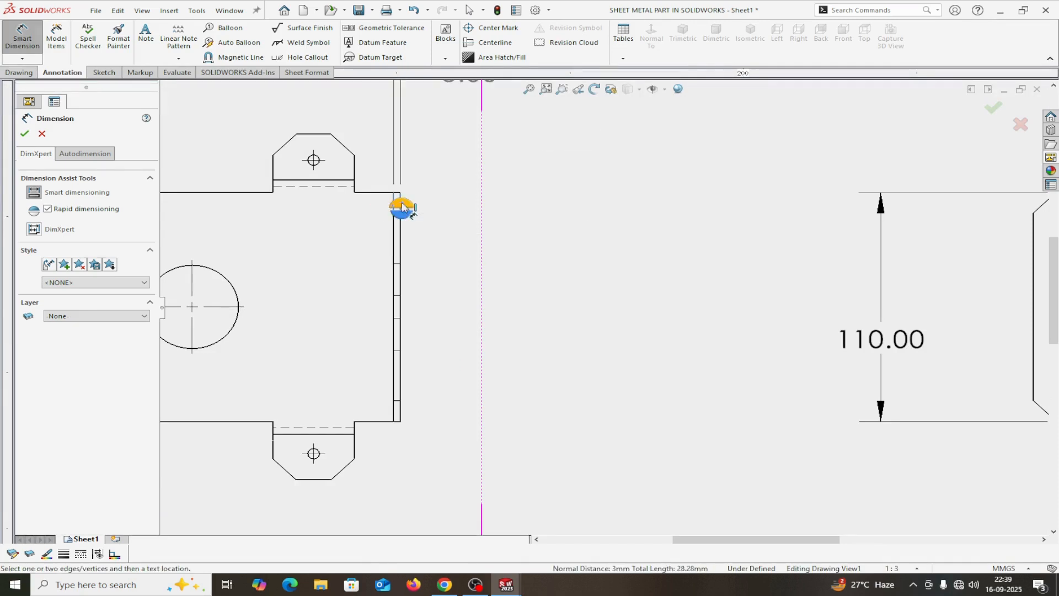
pyautogui.click(551, 173)
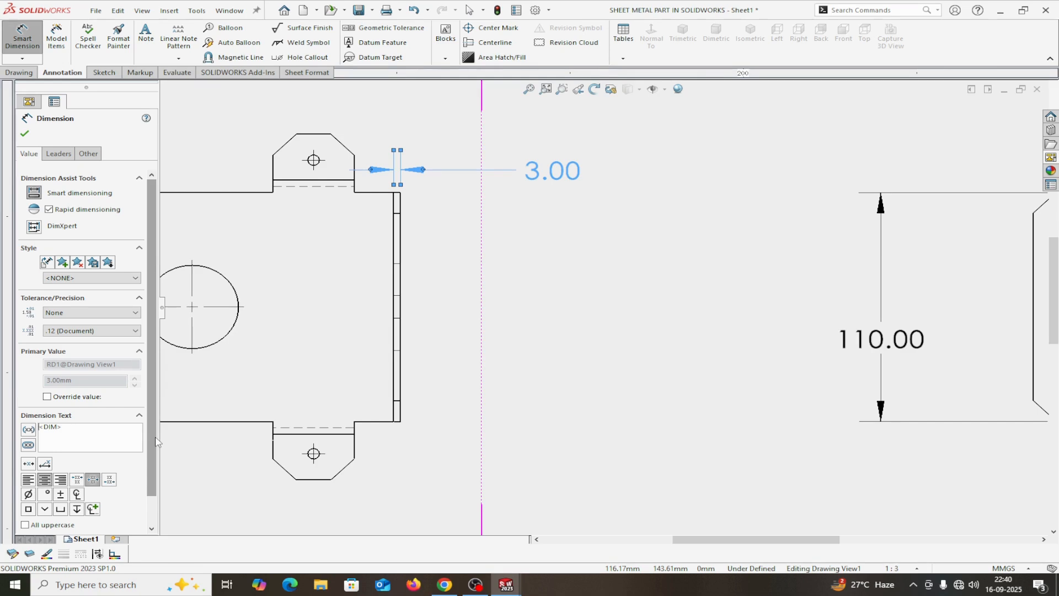
# Step: Add the prefix "THICK=" and the suffix "mm" to the sheet thickness dimension text
pyautogui.write('TH')
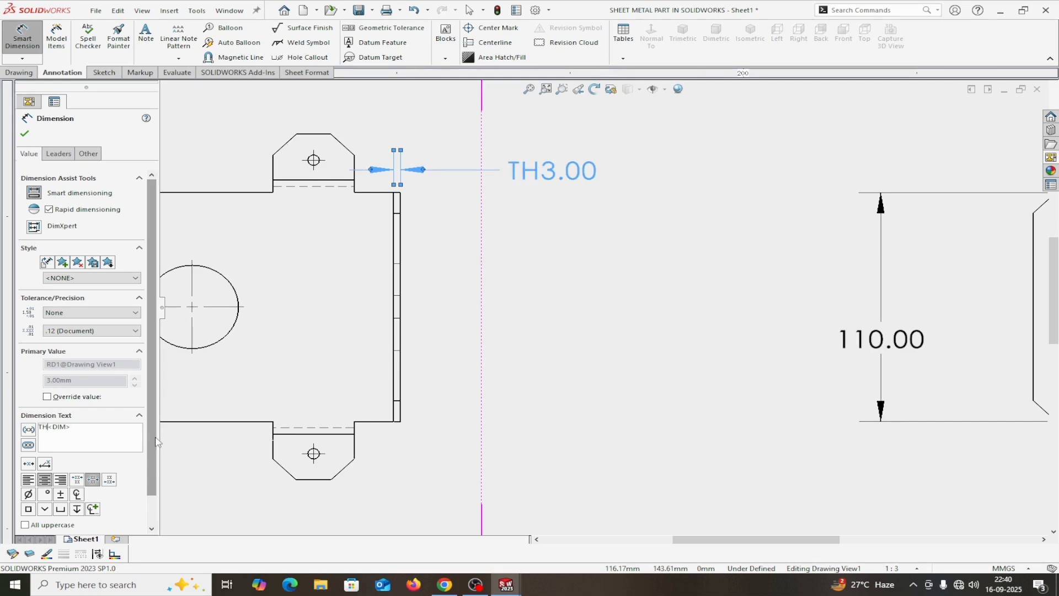
pyautogui.write('ICK')
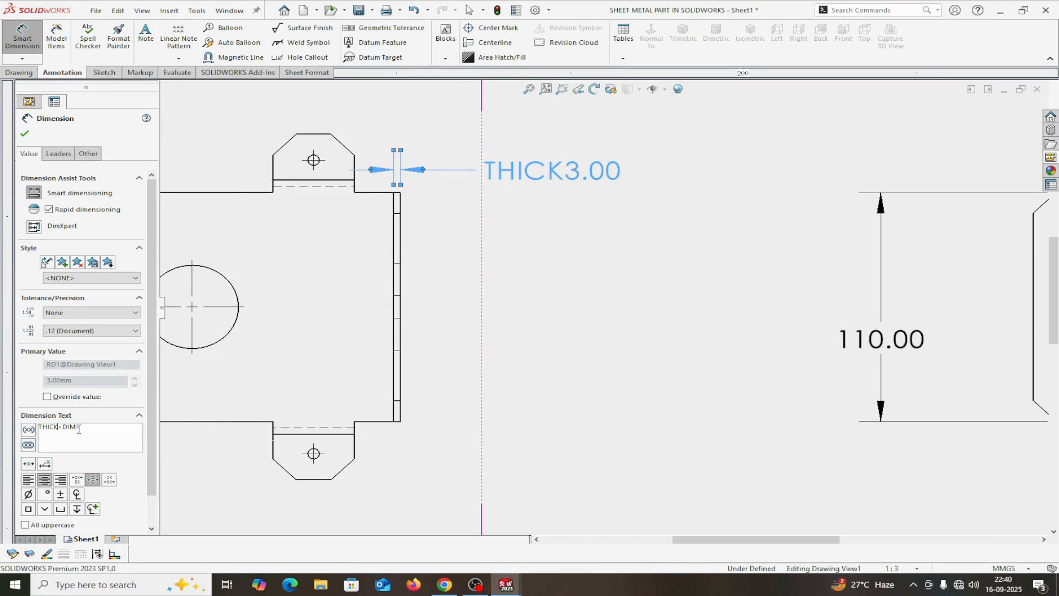
pyautogui.write('=')
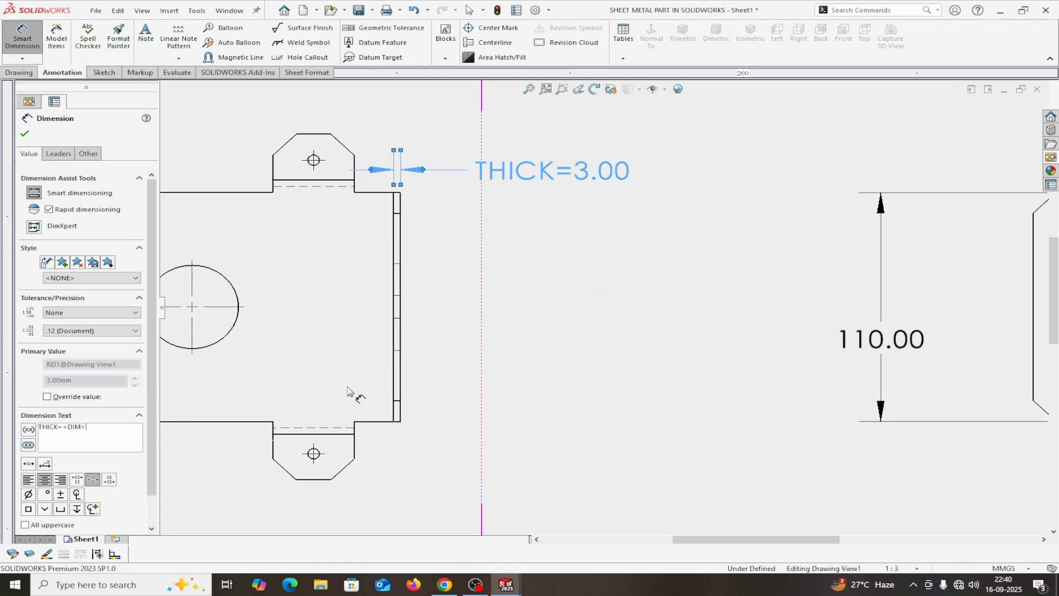
pyautogui.write('mm')
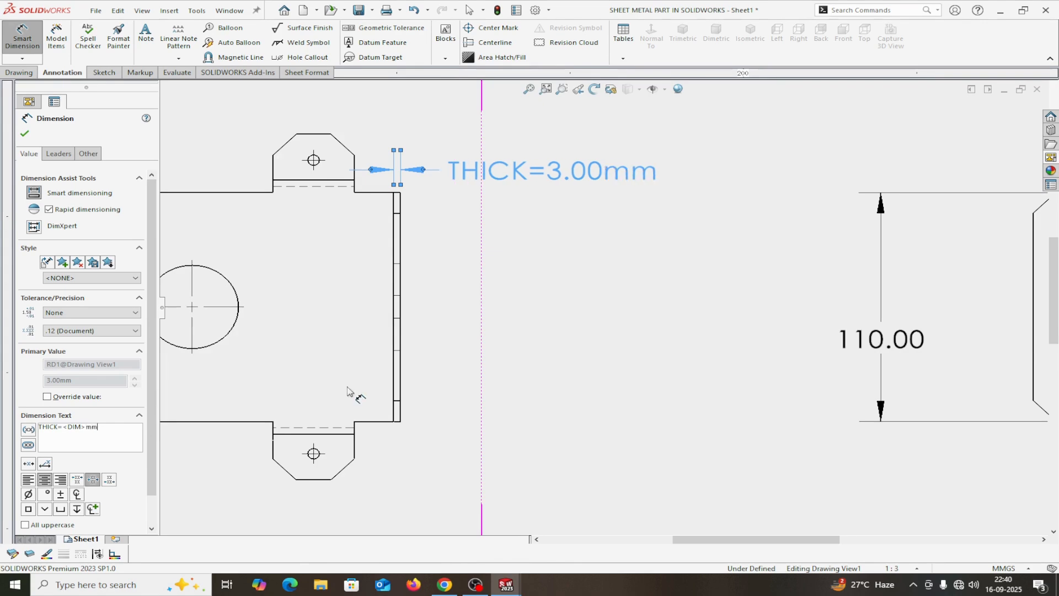
pyautogui.click(24, 134)
pyautogui.scroll(5, 485, 353)
pyautogui.scroll(-3, 657, 374)
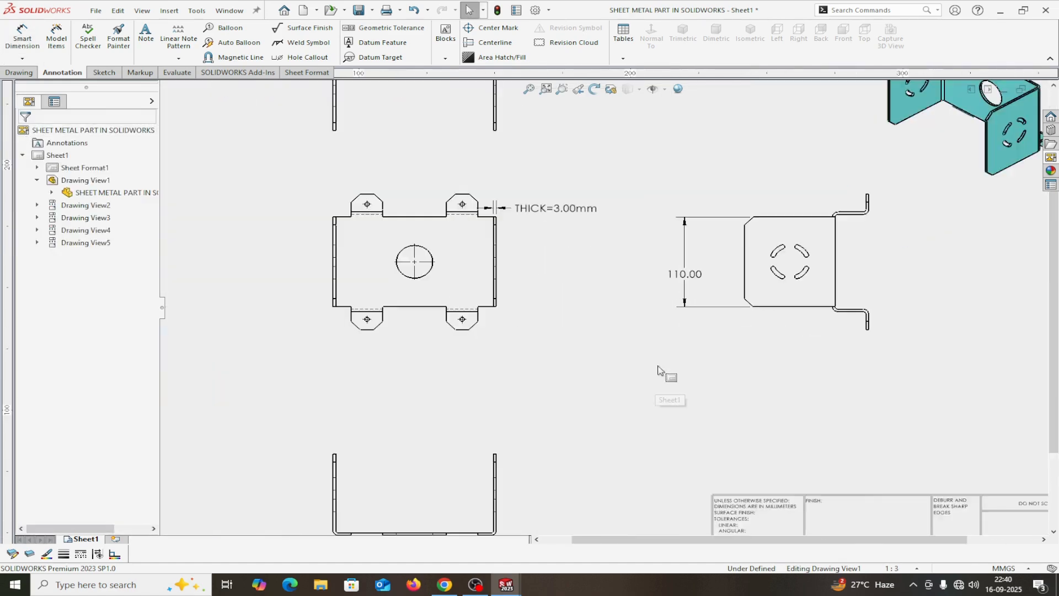
pyautogui.scroll(-2, 671, 350)
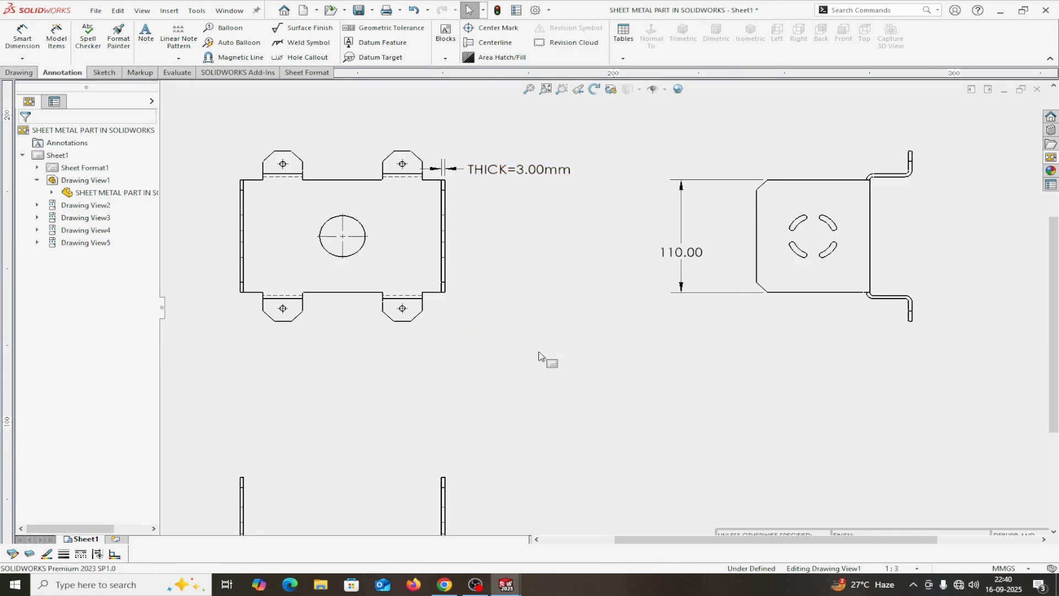
pyautogui.click(23, 36)
pyautogui.scroll(-3, 937, 226)
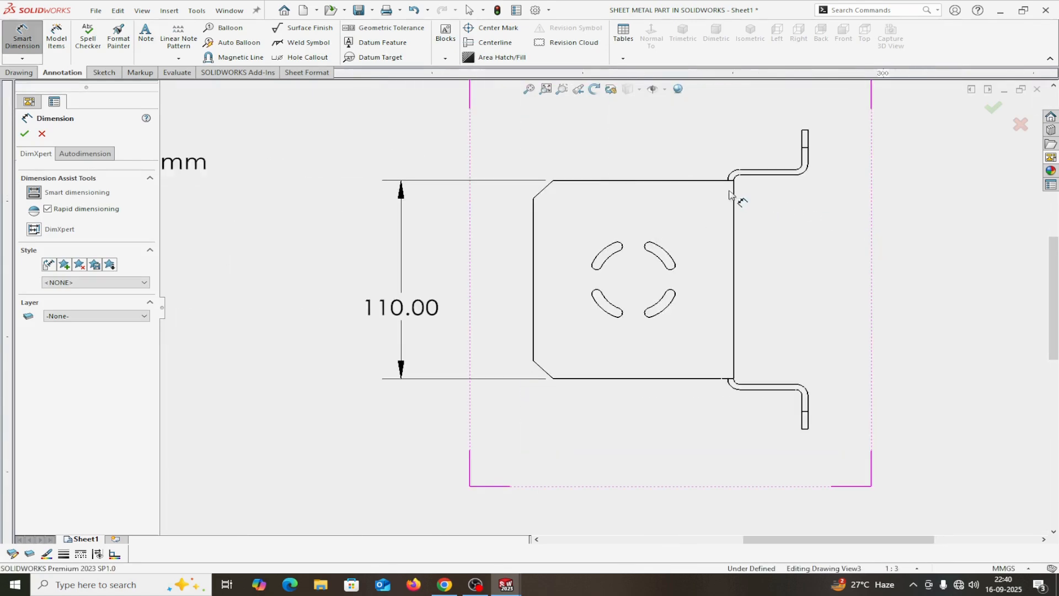
pyautogui.scroll(3, 659, 295)
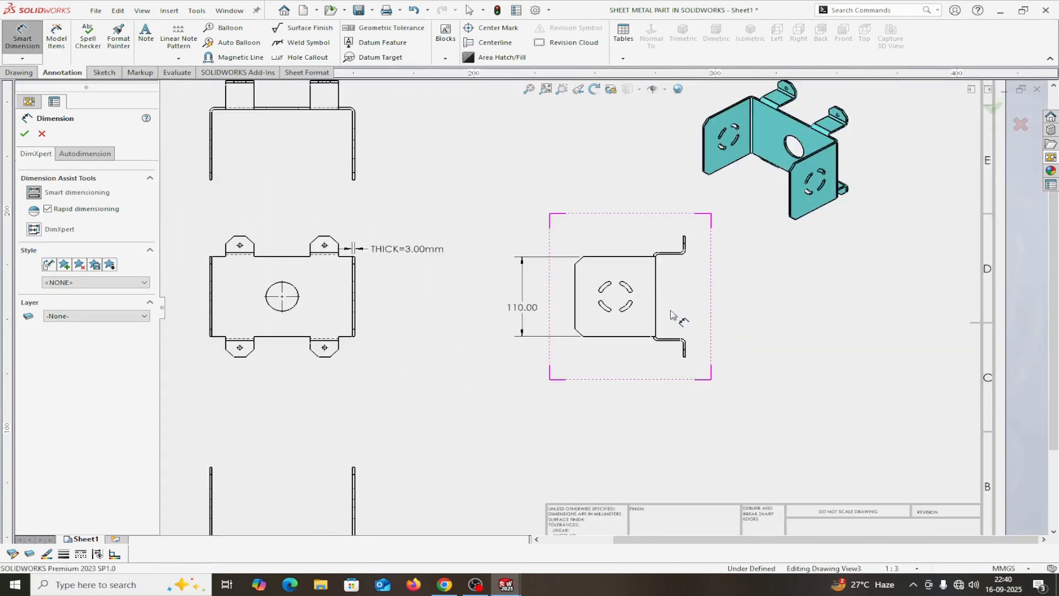
pyautogui.scroll(3, 651, 321)
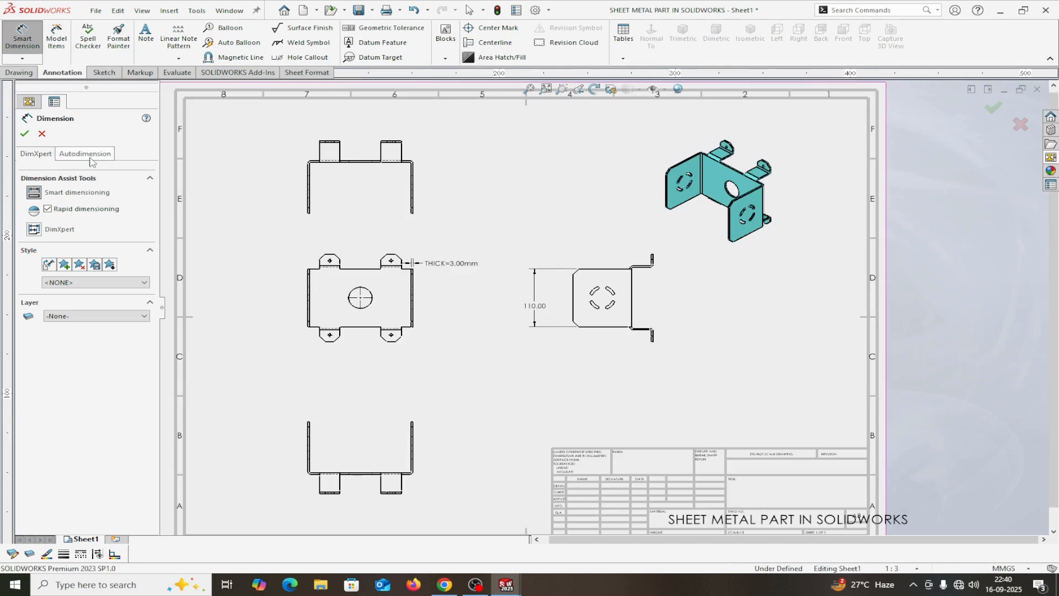
pyautogui.click(41, 134)
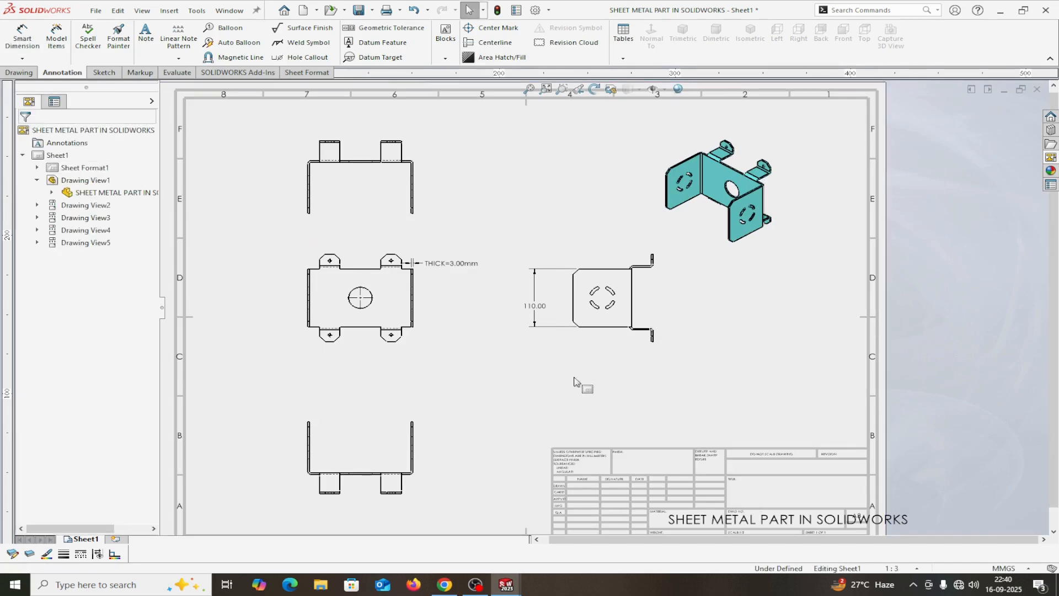
# Step: Set the projected side view with the four curved slots to display hidden lines
pyautogui.click(589, 347)
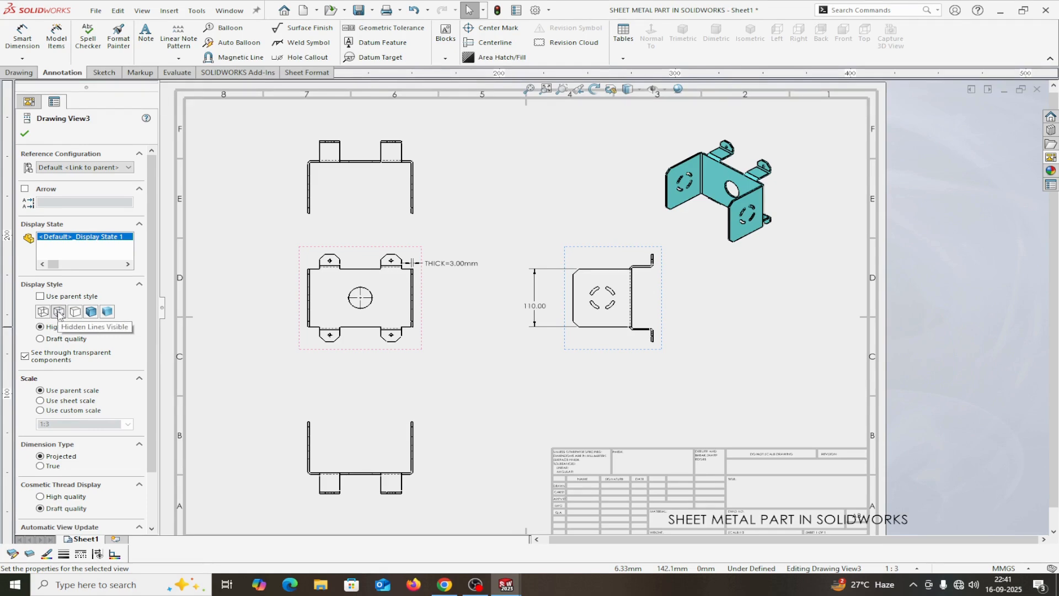
pyautogui.click(24, 134)
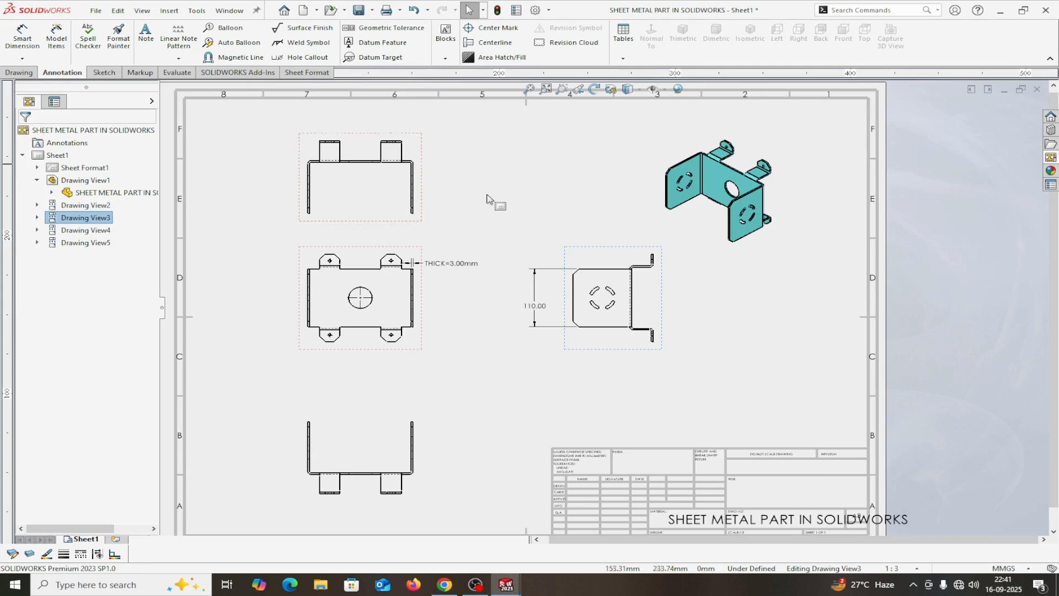
pyautogui.scroll(-3, 673, 266)
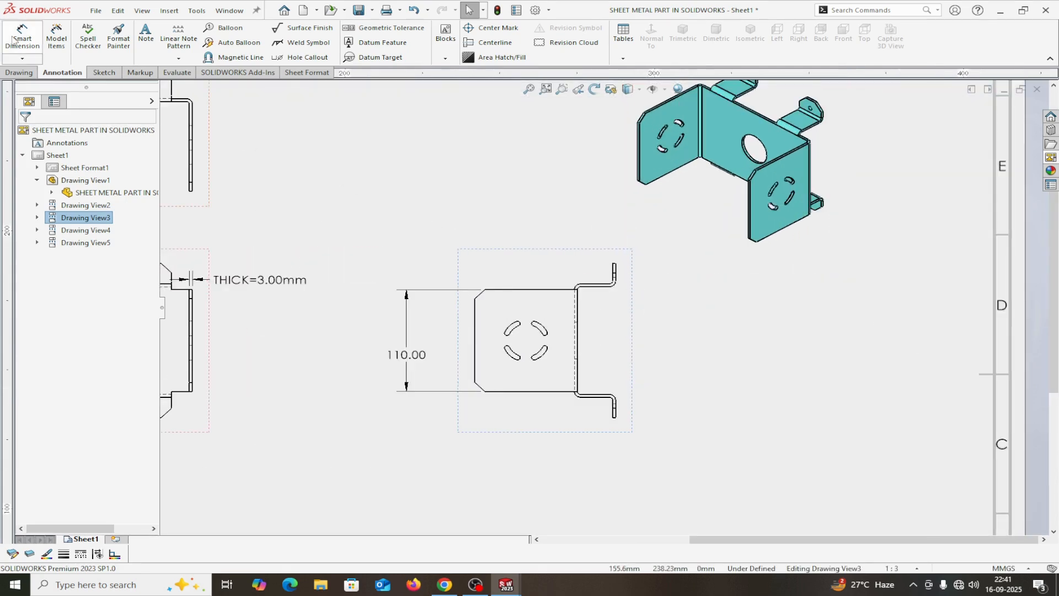
# Step: Dimension the horizontal distance from the dashed hidden edge to the upper tab's outer vertical edge, placing it above the side view
pyautogui.click(22, 38)
pyautogui.scroll(-5, 563, 293)
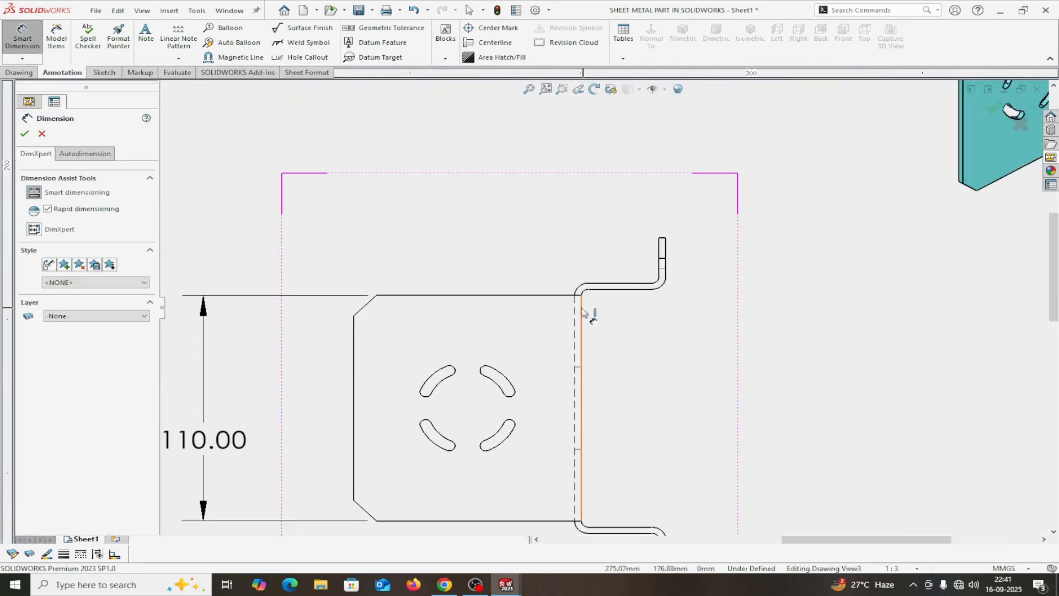
pyautogui.click(581, 315)
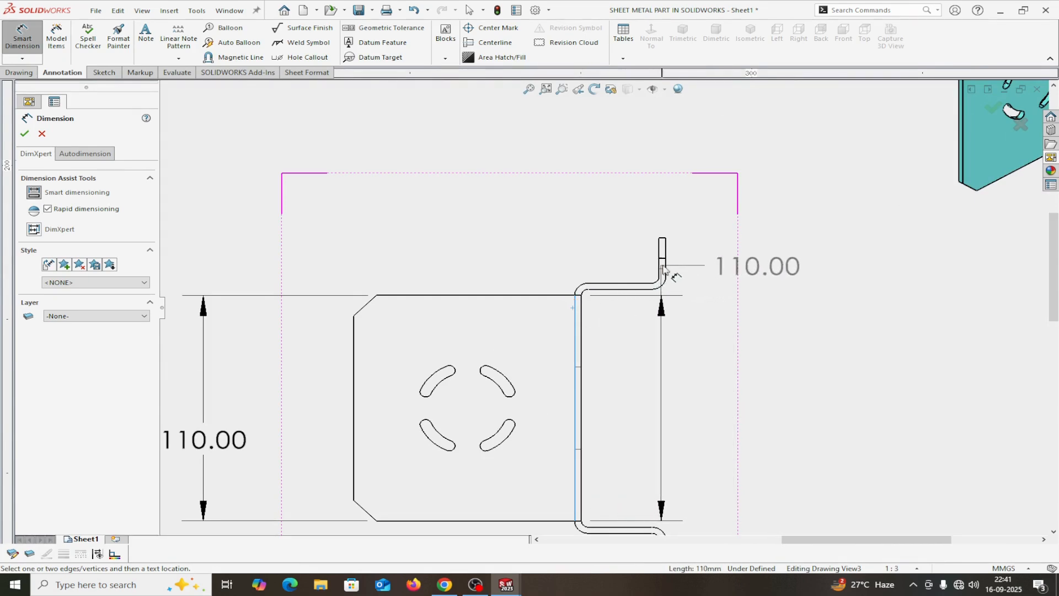
pyautogui.click(662, 268)
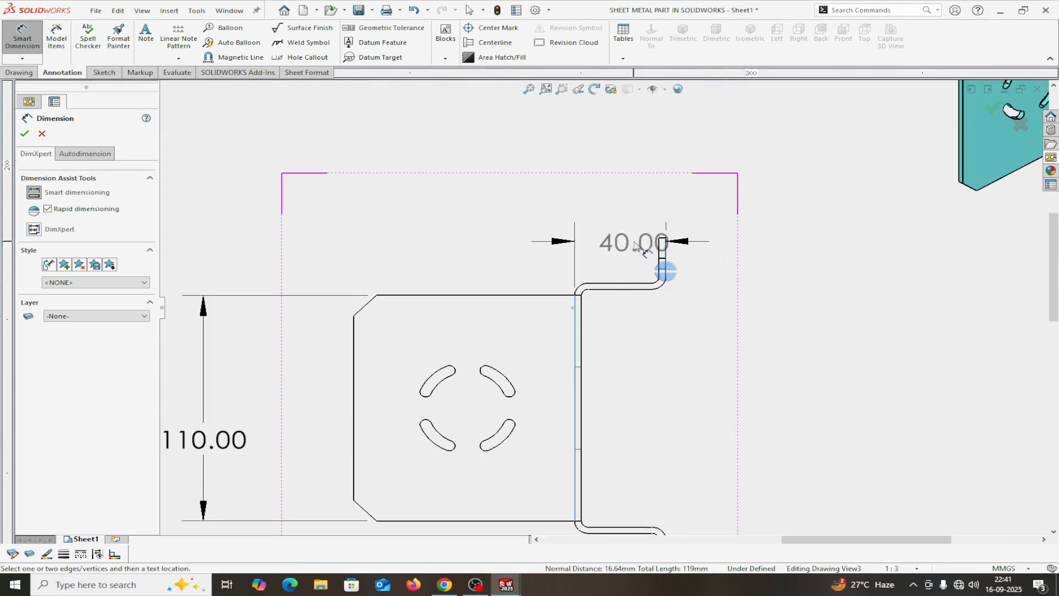
pyautogui.click(620, 217)
pyautogui.moveTo(620, 216); pyautogui.dragTo(726, 138)
pyautogui.click(24, 133)
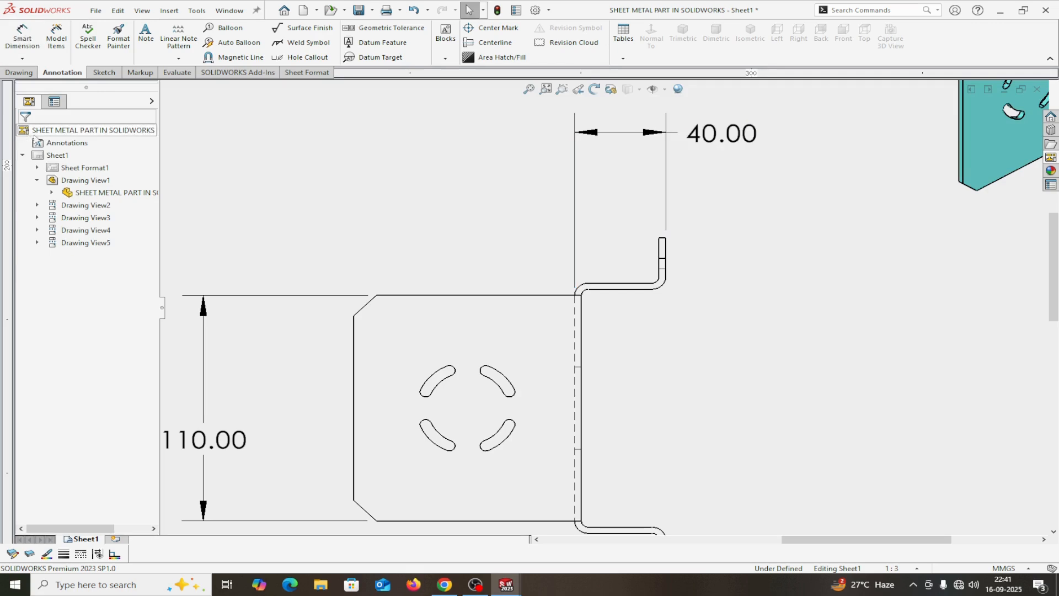
# Step: Dimension the vertical distance between the inner horizontal edges of the upper and lower tabs, placing it outside the side view's tab side
pyautogui.click(22, 39)
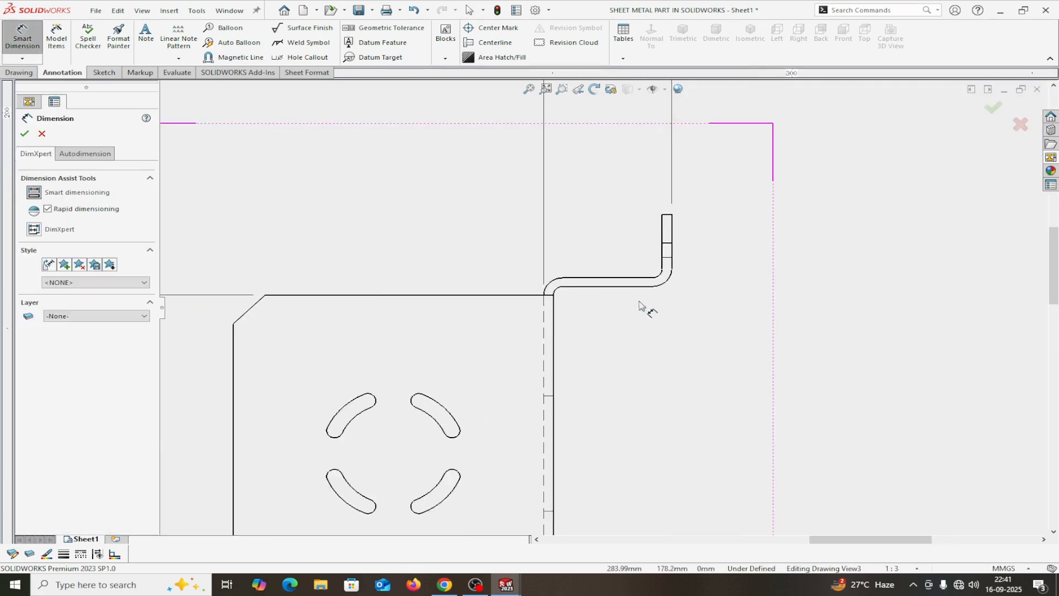
pyautogui.scroll(3, 634, 381)
pyautogui.click(602, 430)
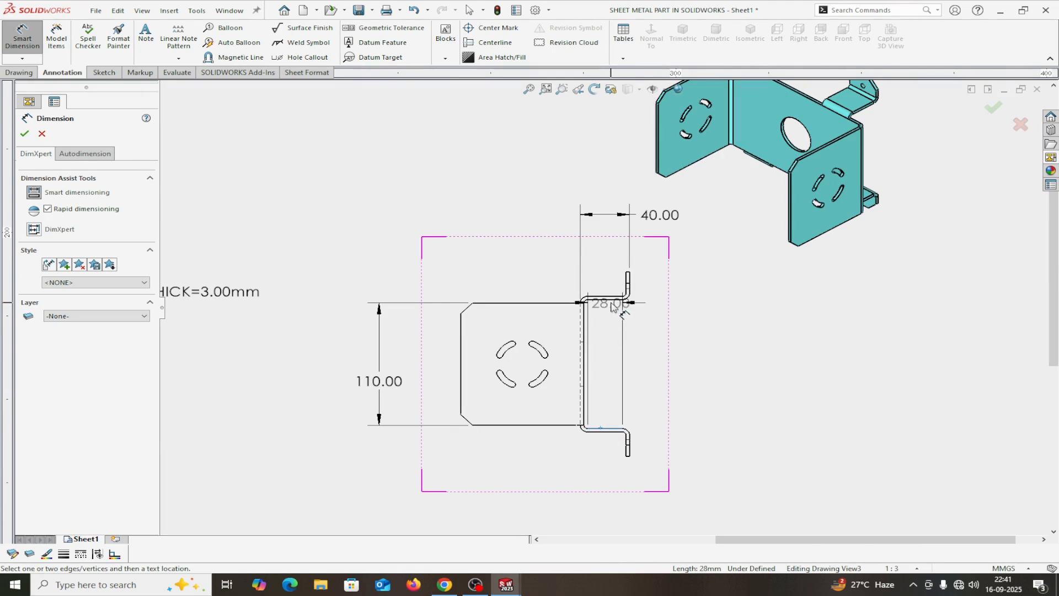
pyautogui.click(611, 301)
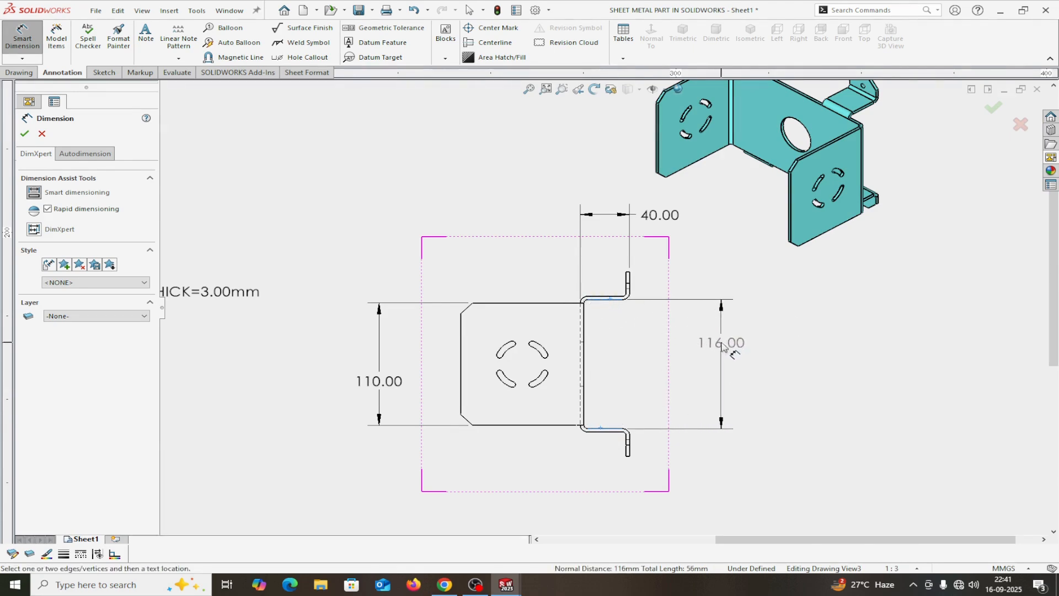
pyautogui.click(722, 345)
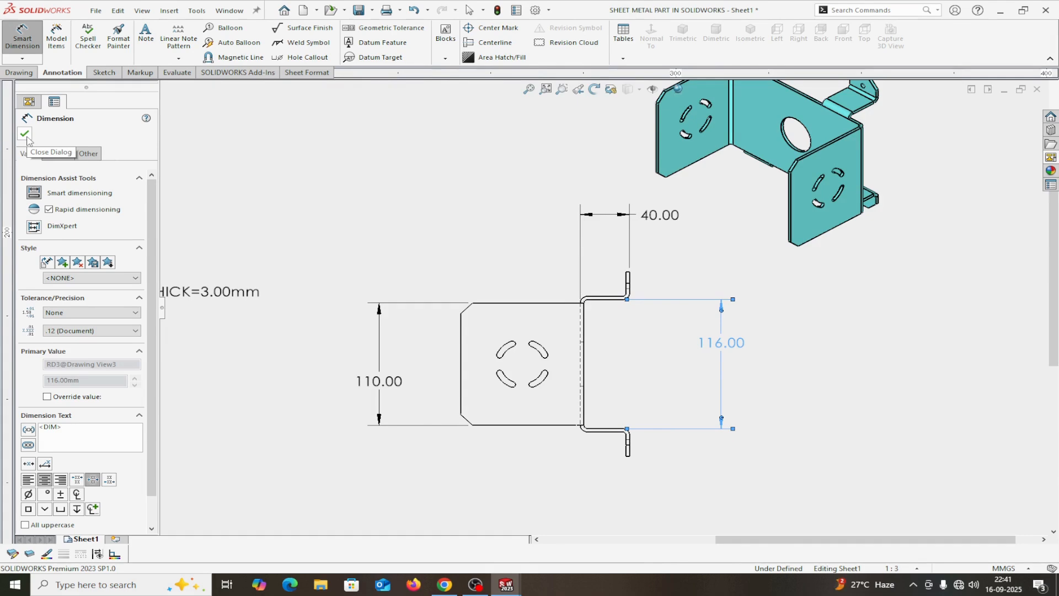
pyautogui.click(24, 134)
# Step: Dimension the upper tab's height from its inner horizontal edge to its tip in the side view, placing it above the tab-spacing dimension
pyautogui.scroll(-3, 619, 315)
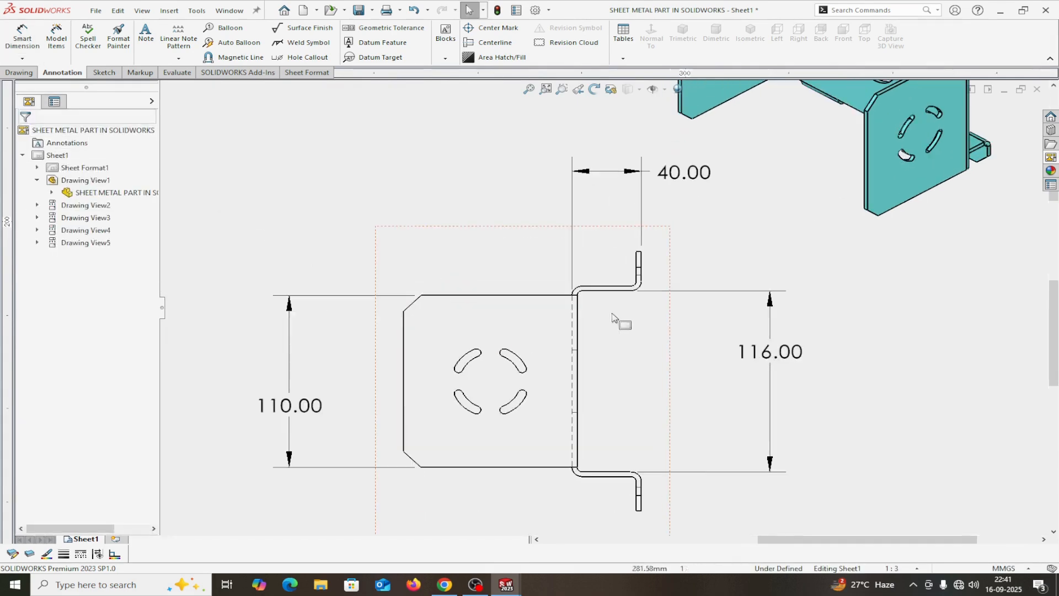
pyautogui.click(22, 35)
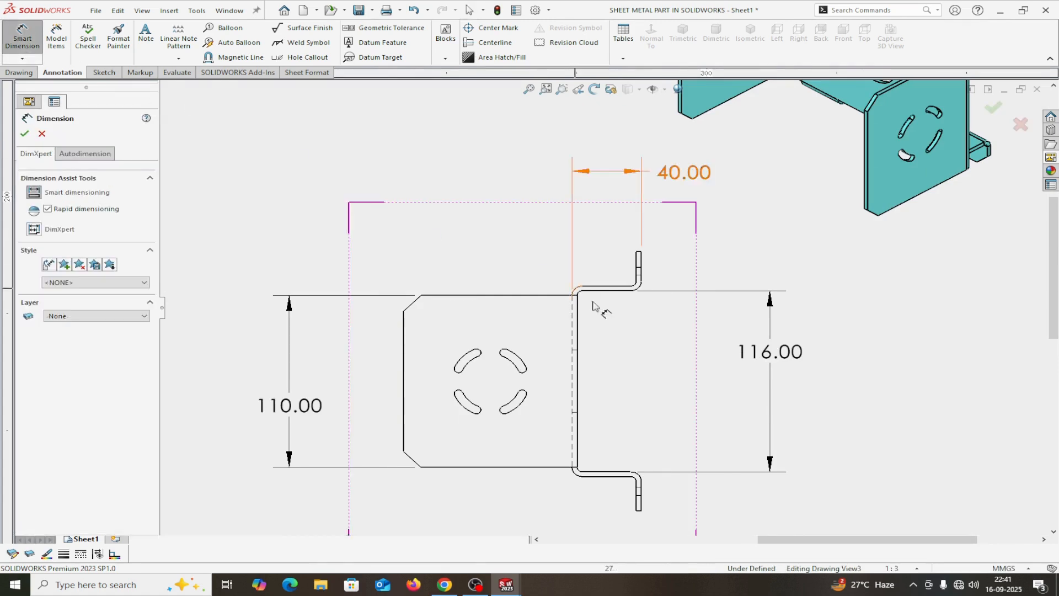
pyautogui.click(617, 295)
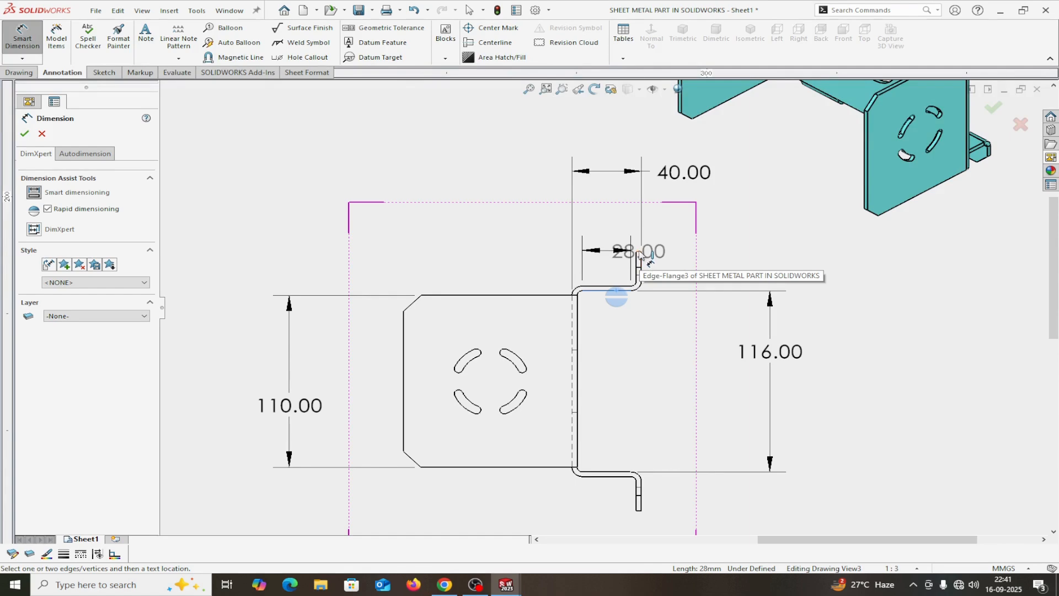
pyautogui.click(639, 256)
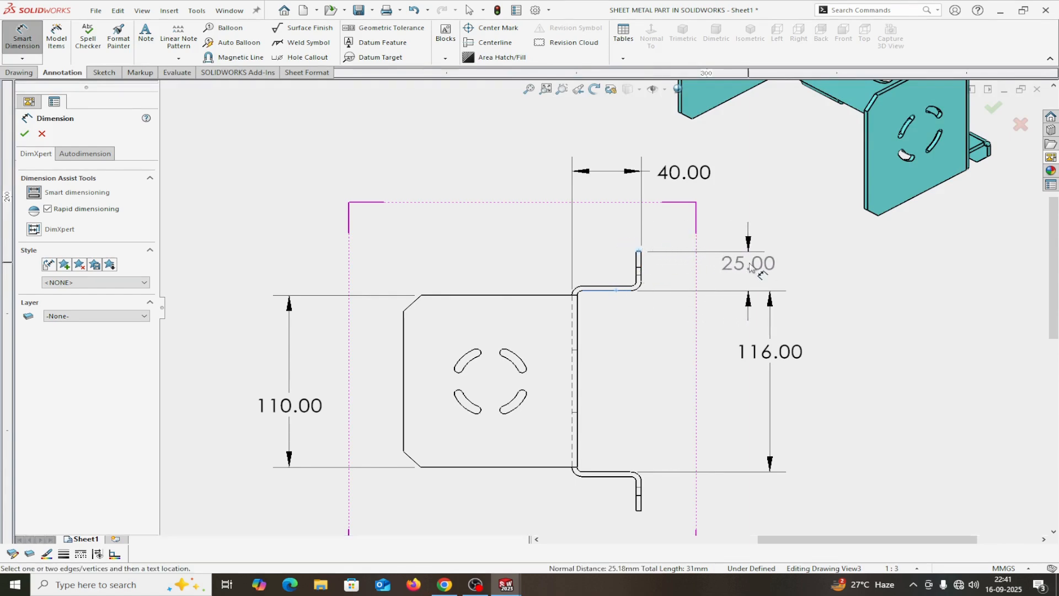
pyautogui.click(750, 268)
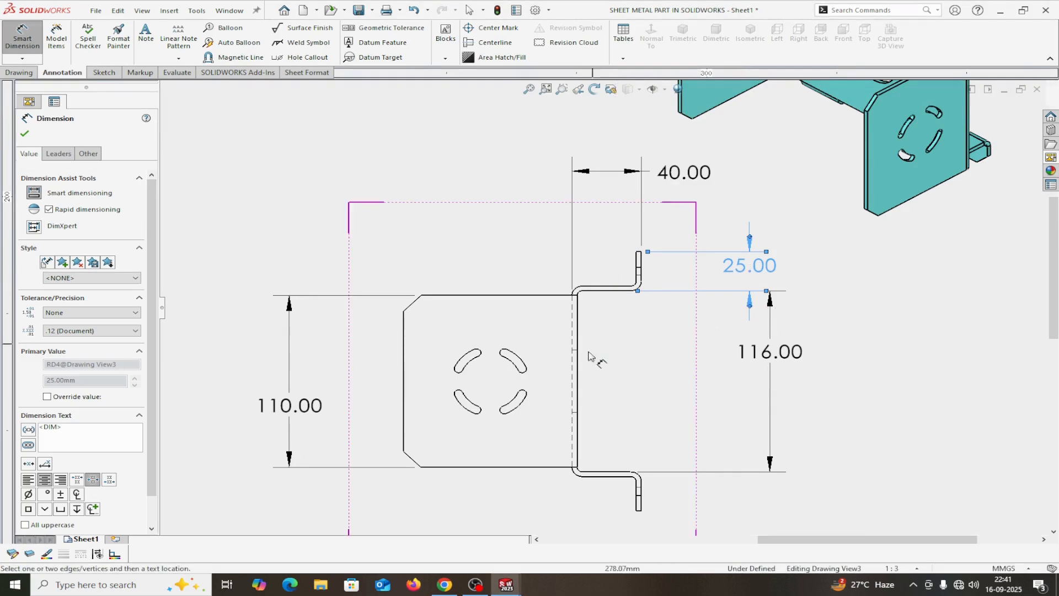
# Step: Dimension the part's overall width between the outer vertical edges of the left and right flanges, placing it below the central view
pyautogui.scroll(2, 597, 445)
pyautogui.scroll(3, 612, 447)
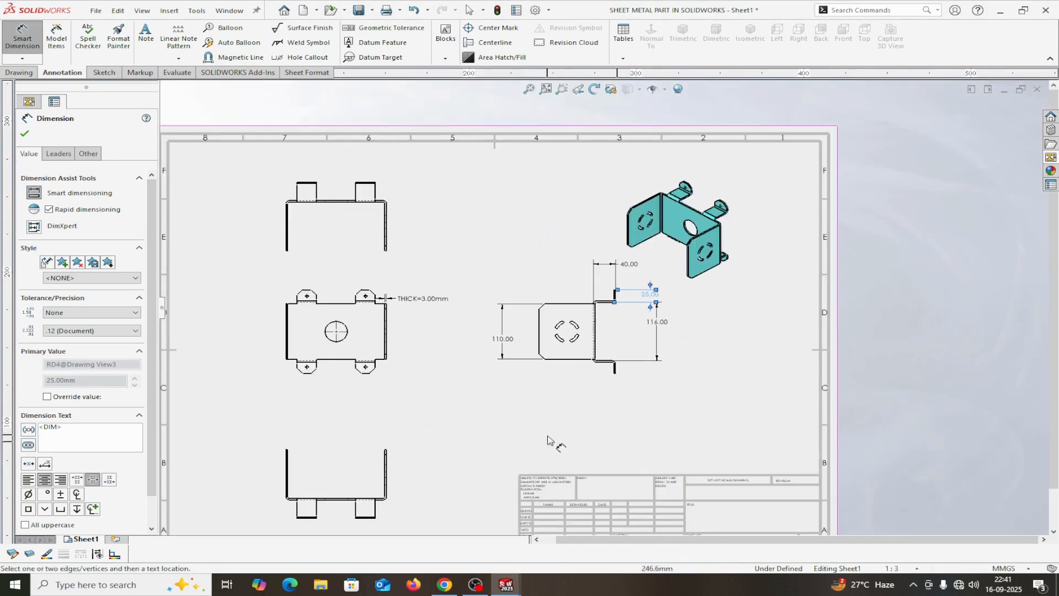
pyautogui.scroll(2, 496, 461)
pyautogui.scroll(-2, 424, 456)
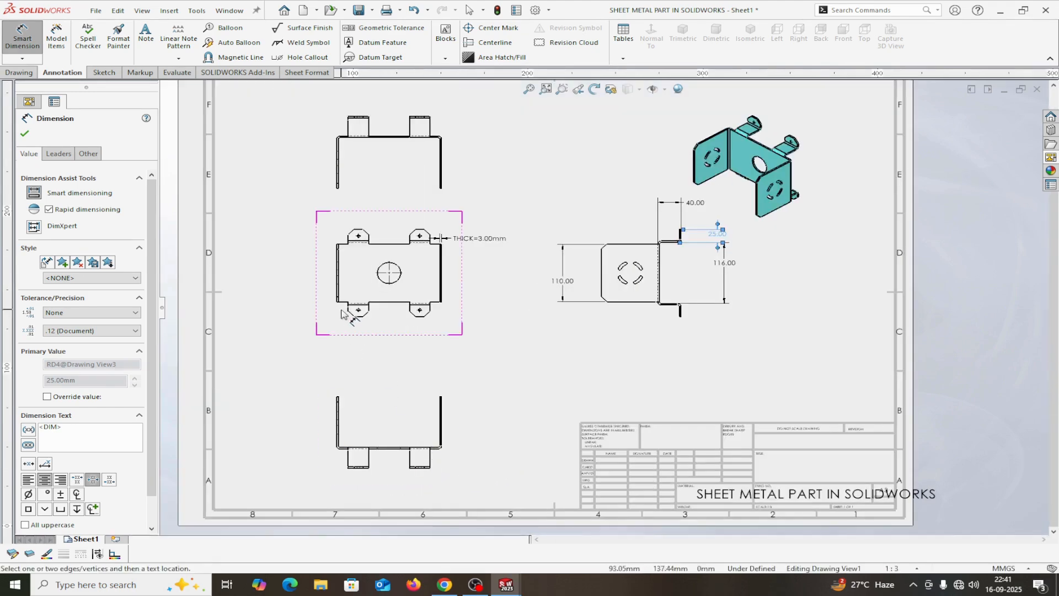
pyautogui.scroll(-1, 353, 232)
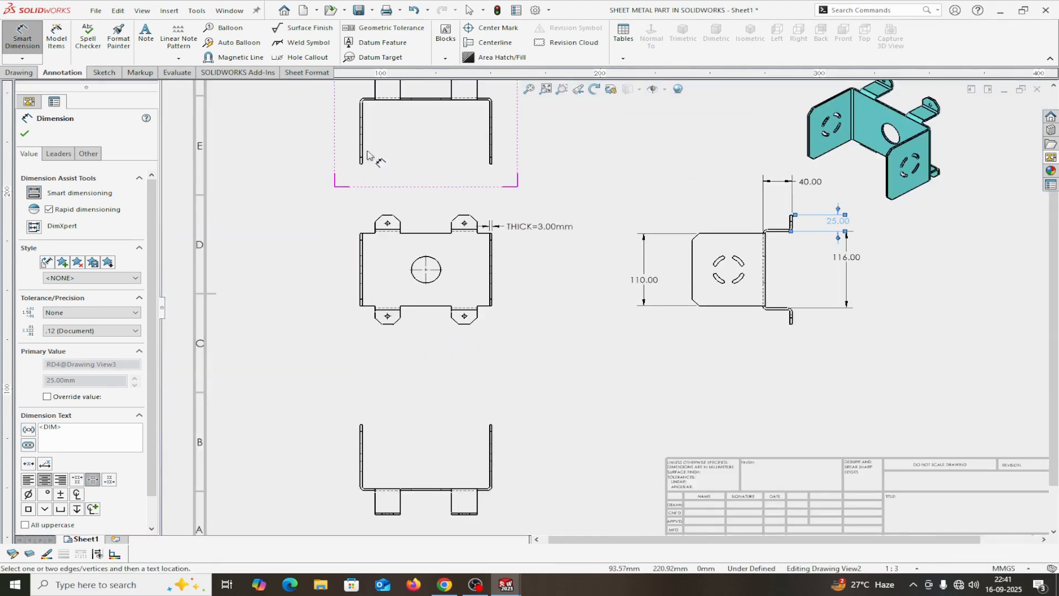
pyautogui.scroll(-2, 378, 154)
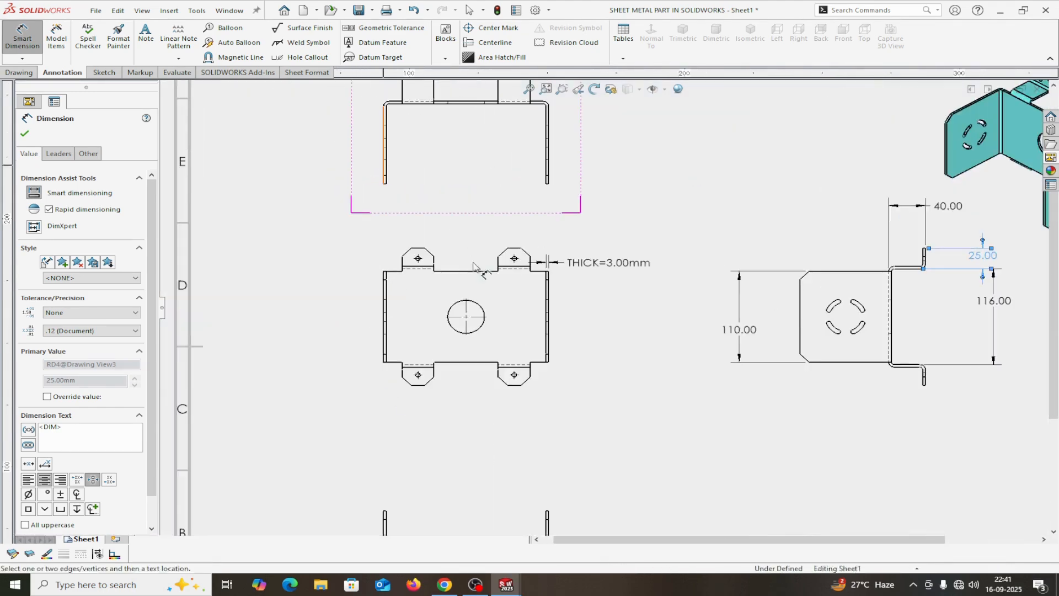
pyautogui.click(383, 323)
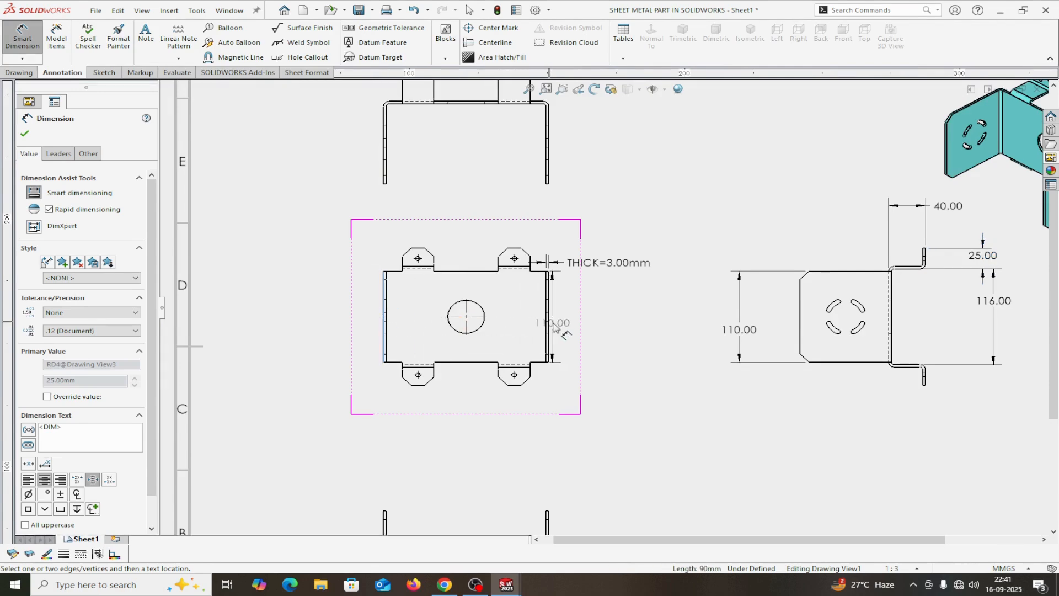
pyautogui.click(550, 326)
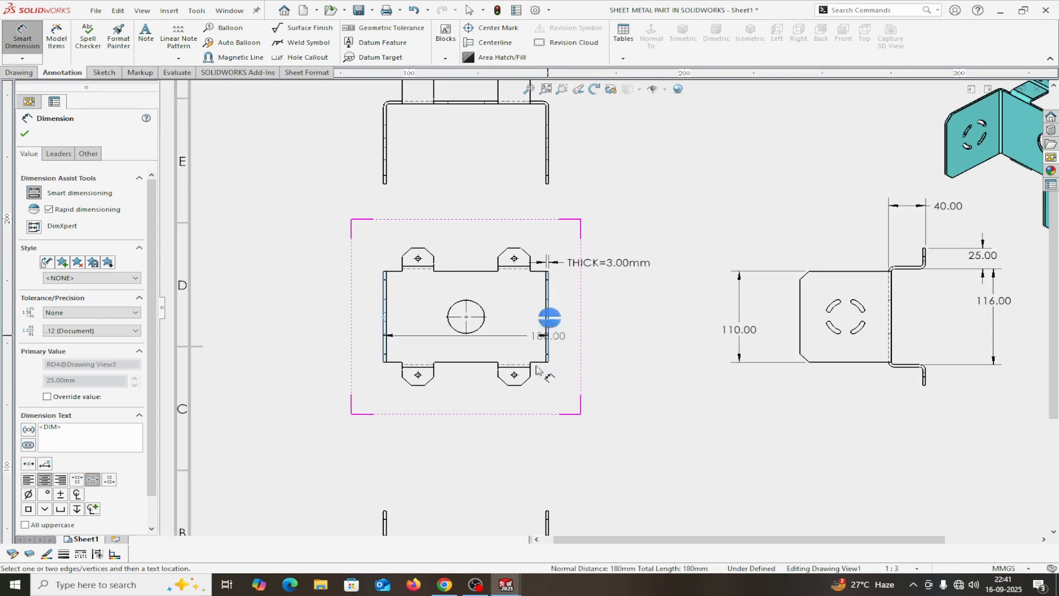
pyautogui.click(473, 442)
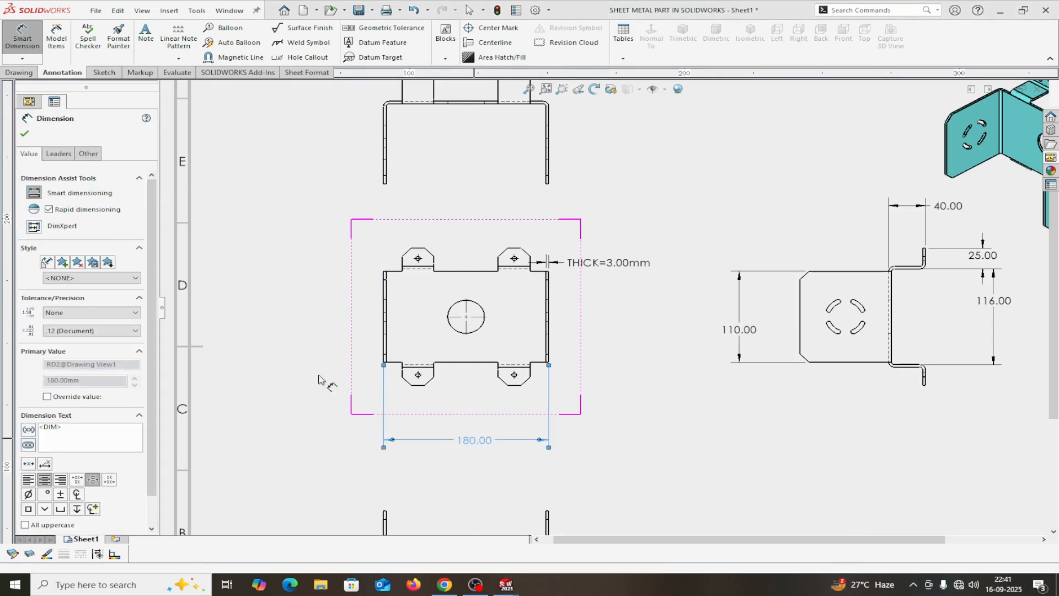
pyautogui.click(24, 134)
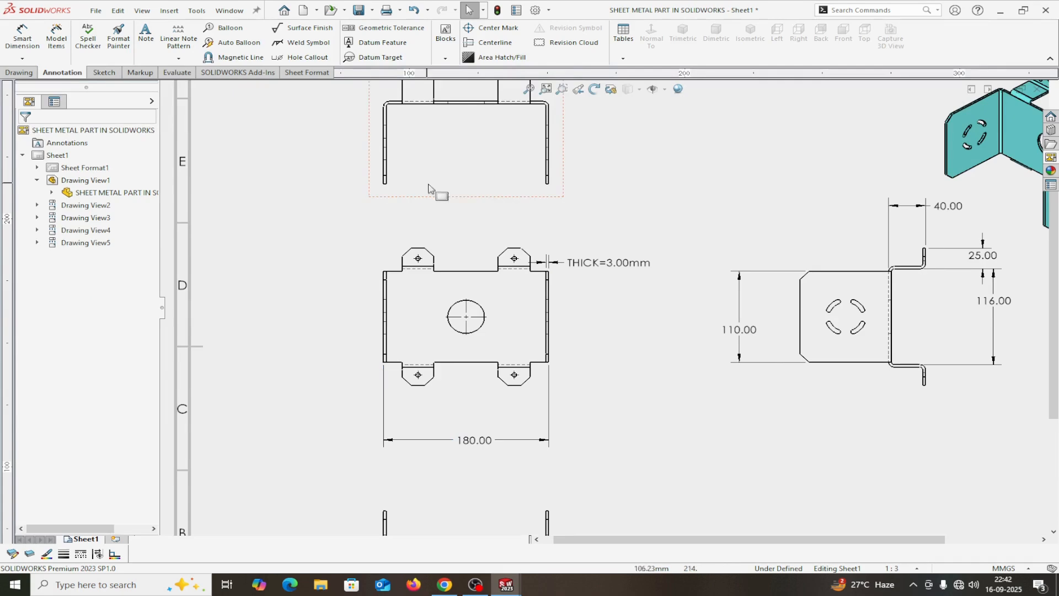
# Step: Dimension the right flange's length from the outer base edge to its free end in the upper view, with the text centred beside the flange
pyautogui.scroll(-2, 562, 145)
pyautogui.scroll(2, 557, 147)
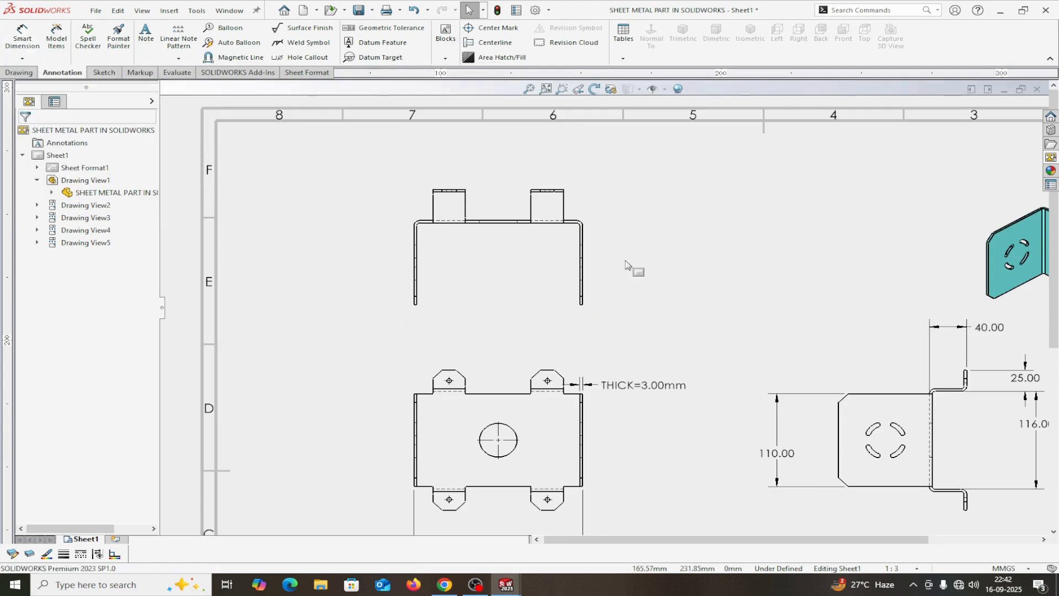
pyautogui.click(22, 36)
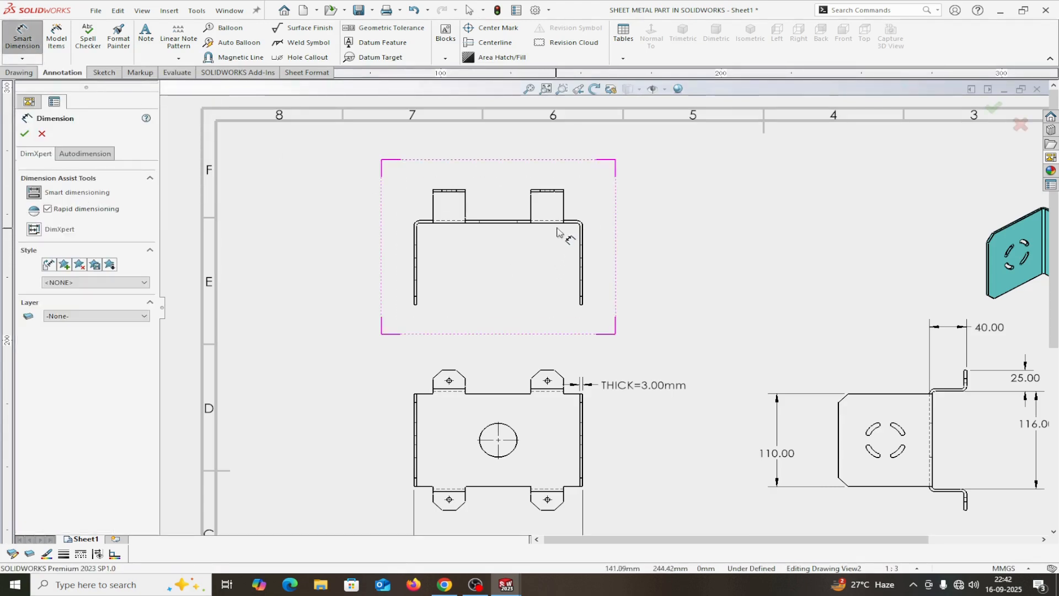
pyautogui.click(573, 222)
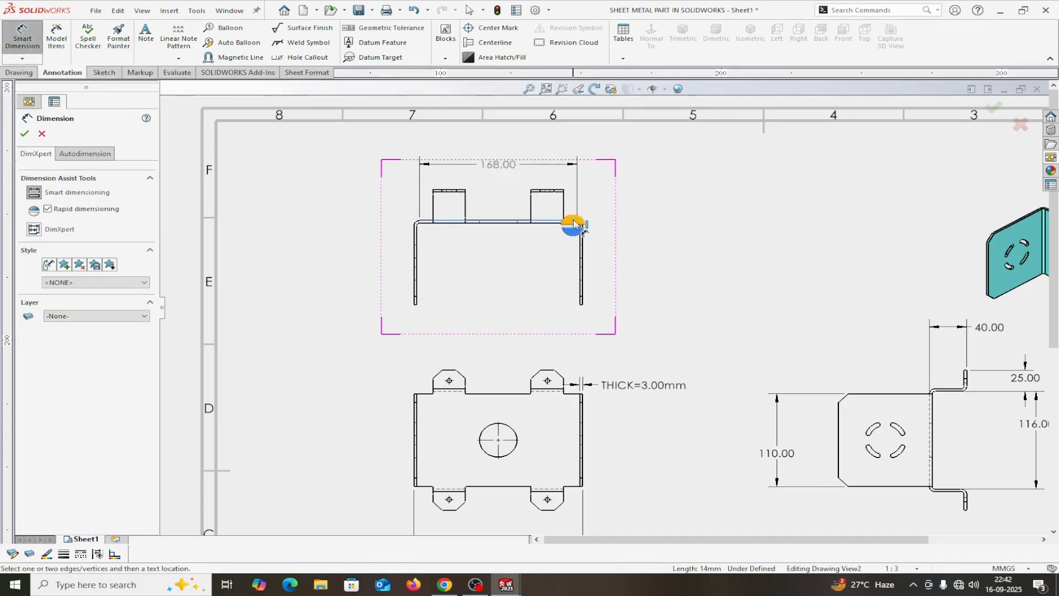
pyautogui.scroll(-2, 581, 303)
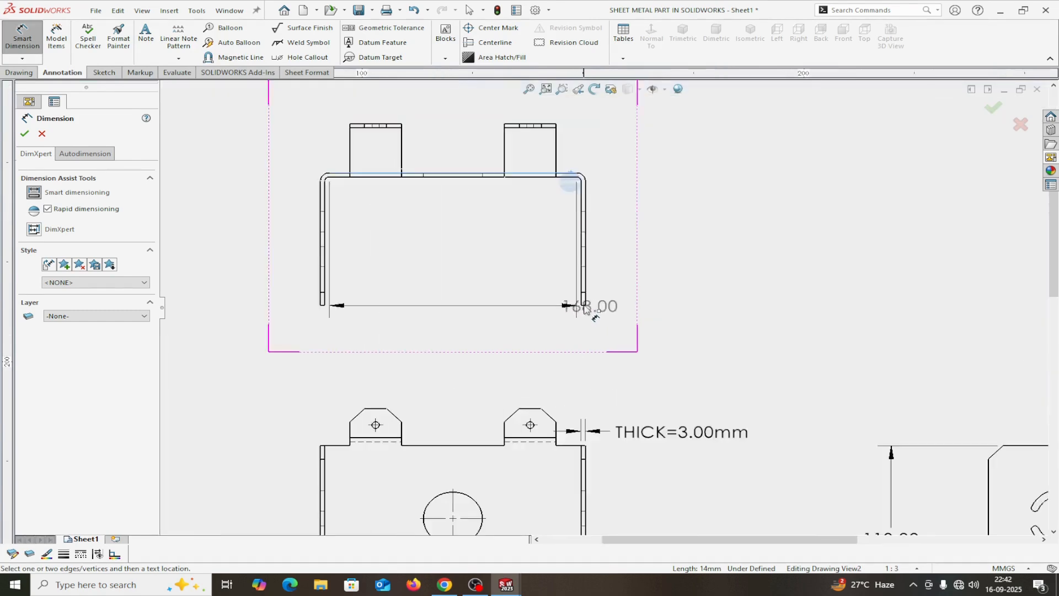
pyautogui.scroll(-2, 586, 310)
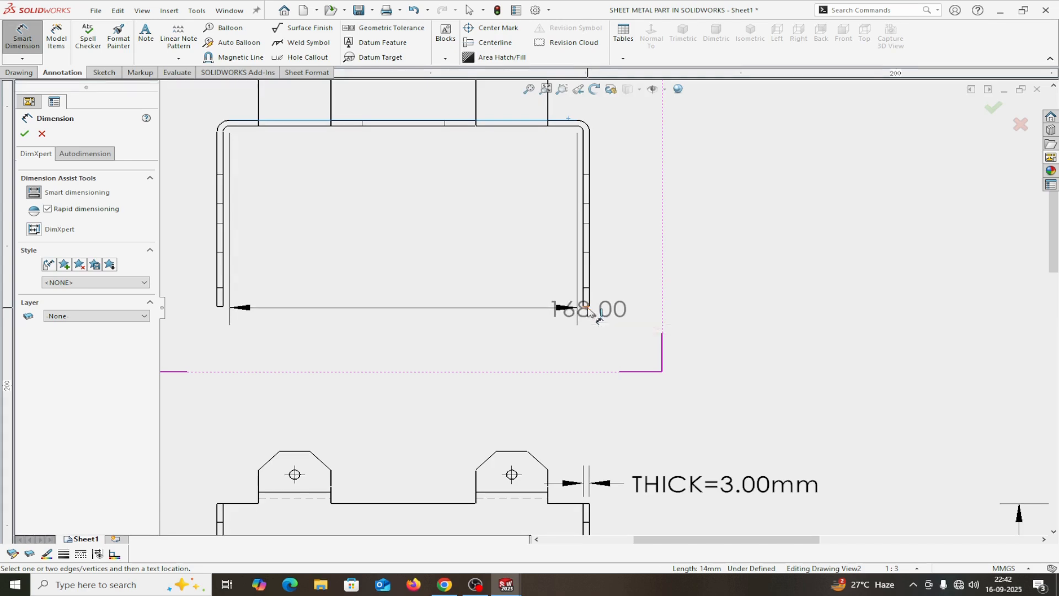
pyautogui.click(588, 307)
pyautogui.click(729, 270)
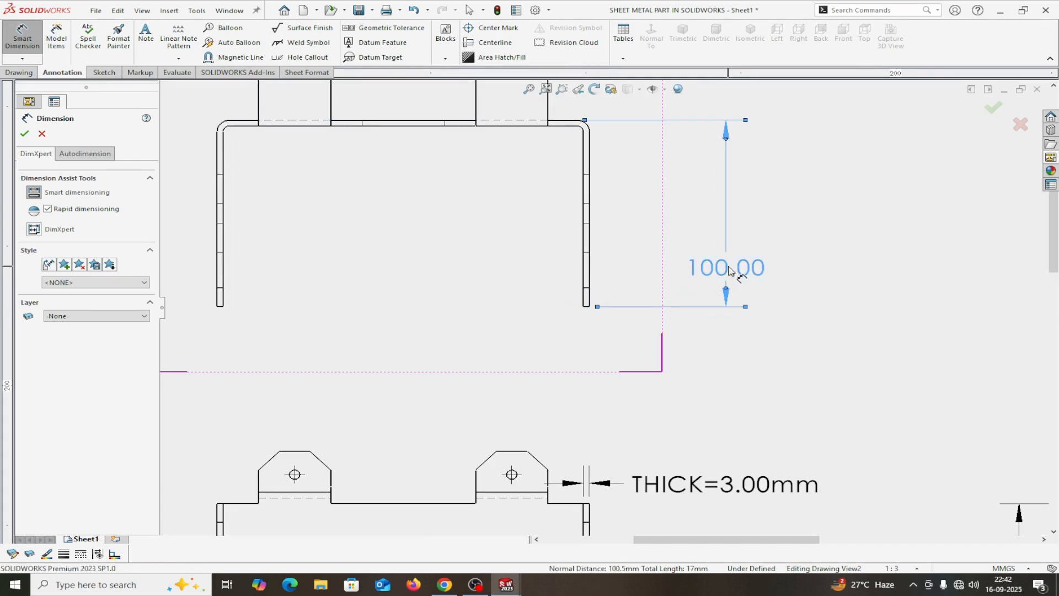
pyautogui.press('Escape')
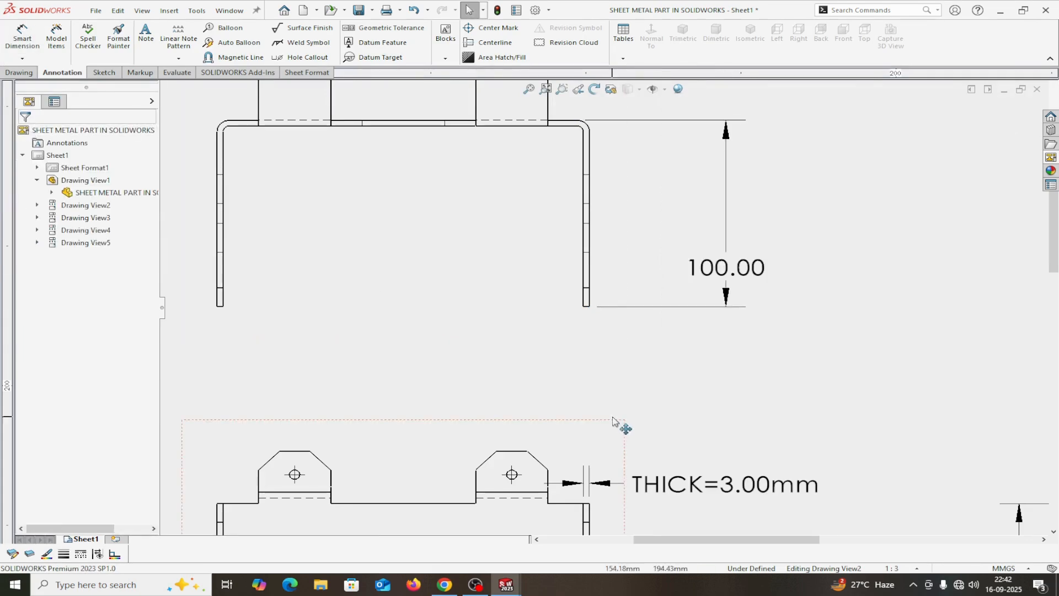
pyautogui.scroll(3, 606, 307)
pyautogui.click(675, 285)
pyautogui.click(671, 264)
# Step: Dimension the centre-to-centre distance between the two upper tab holes in the central view, placing it above the tabs
pyautogui.scroll(5, 600, 307)
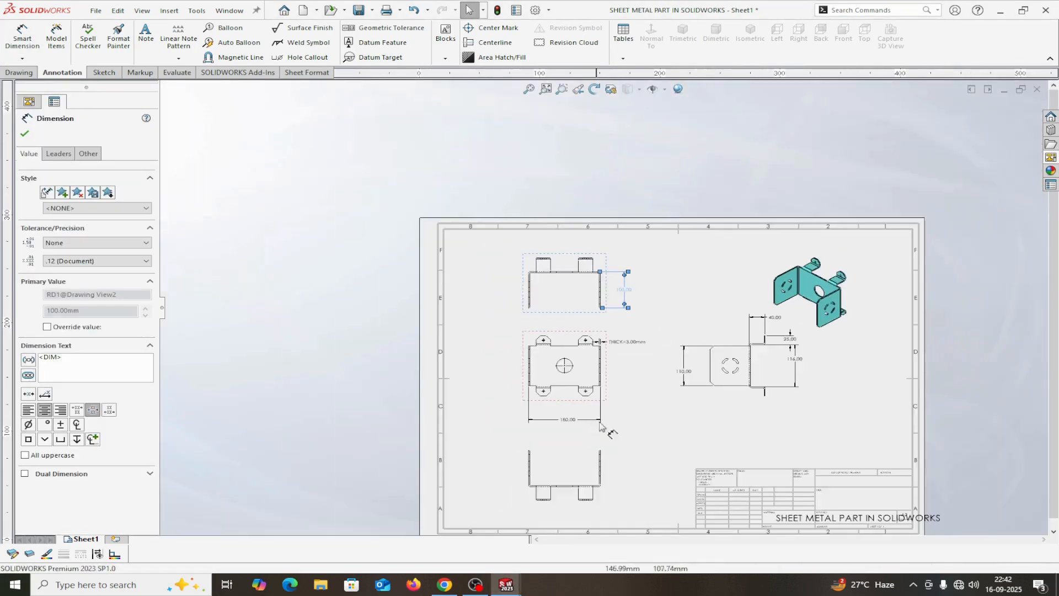
pyautogui.scroll(-5, 579, 413)
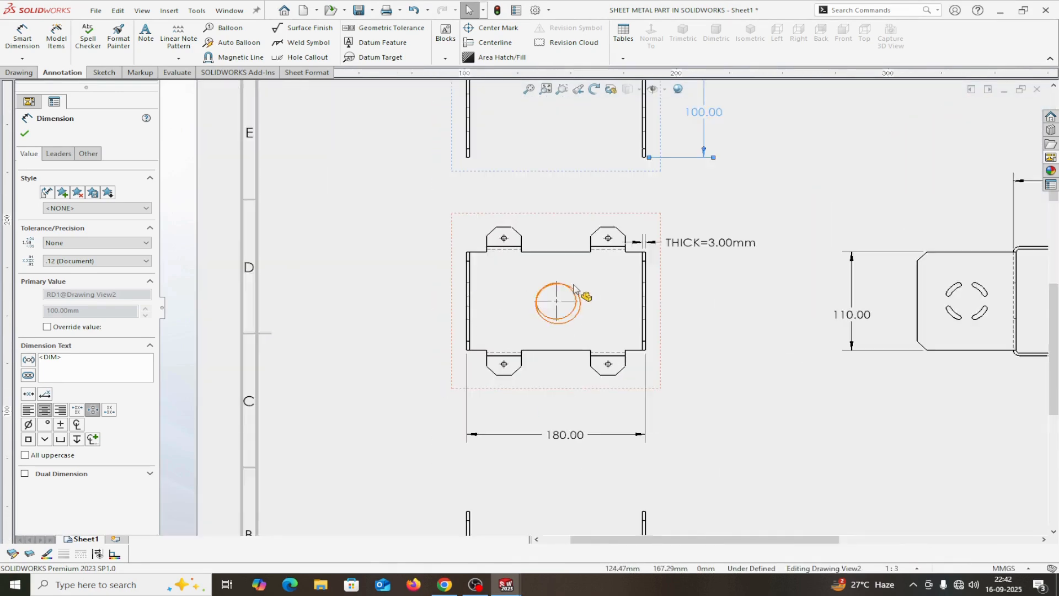
pyautogui.scroll(-3, 573, 286)
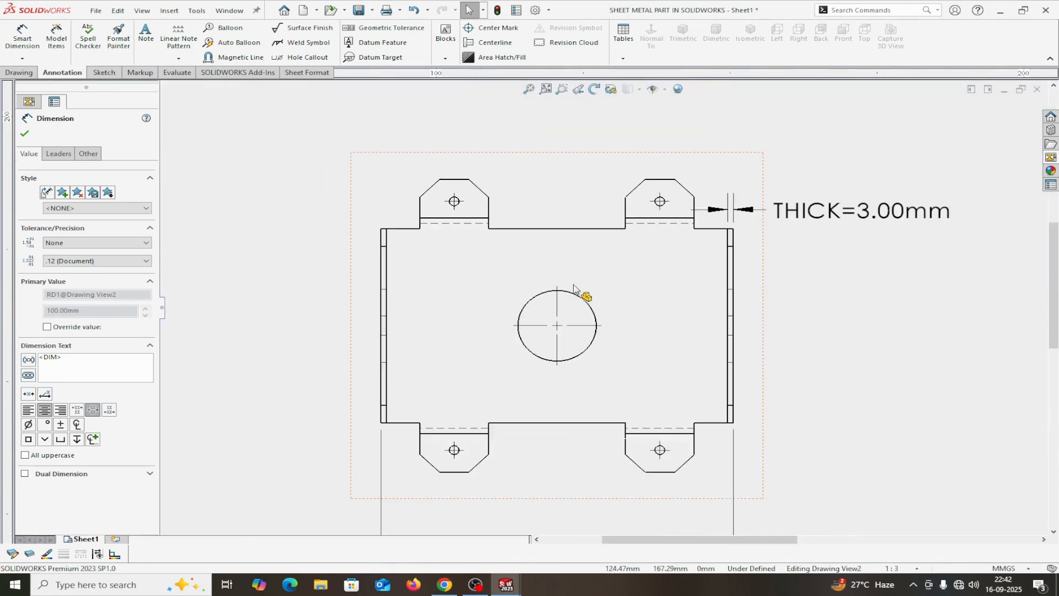
pyautogui.click(23, 36)
pyautogui.scroll(-4, 495, 229)
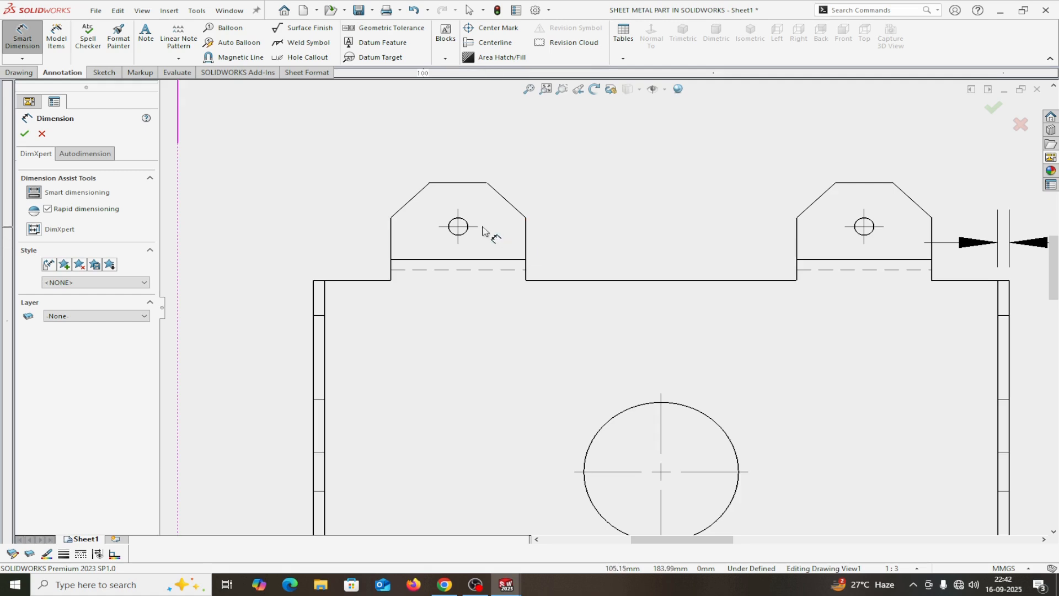
pyautogui.click(458, 227)
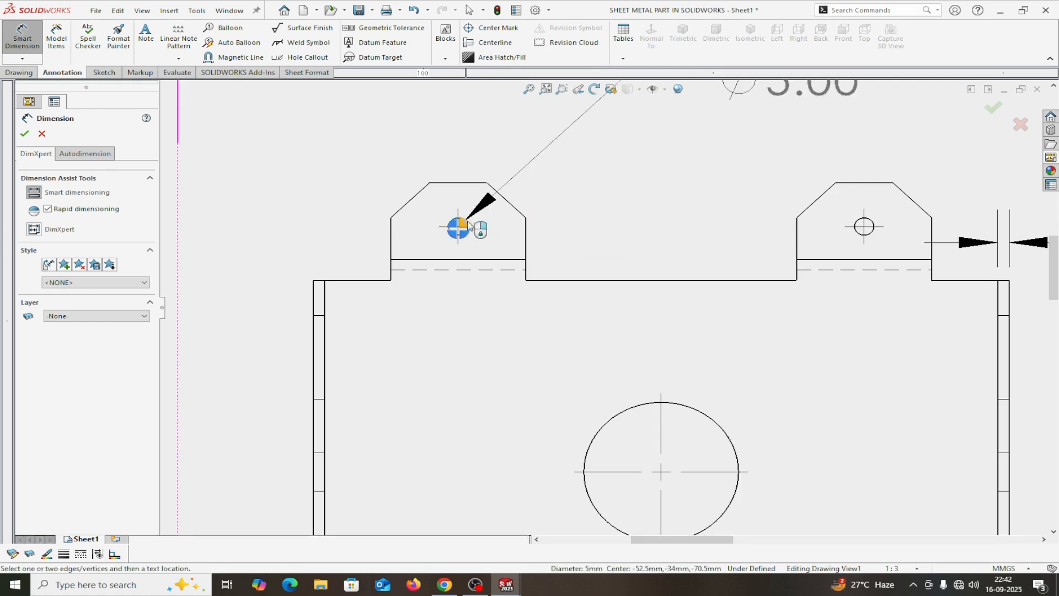
pyautogui.click(864, 227)
pyautogui.click(698, 159)
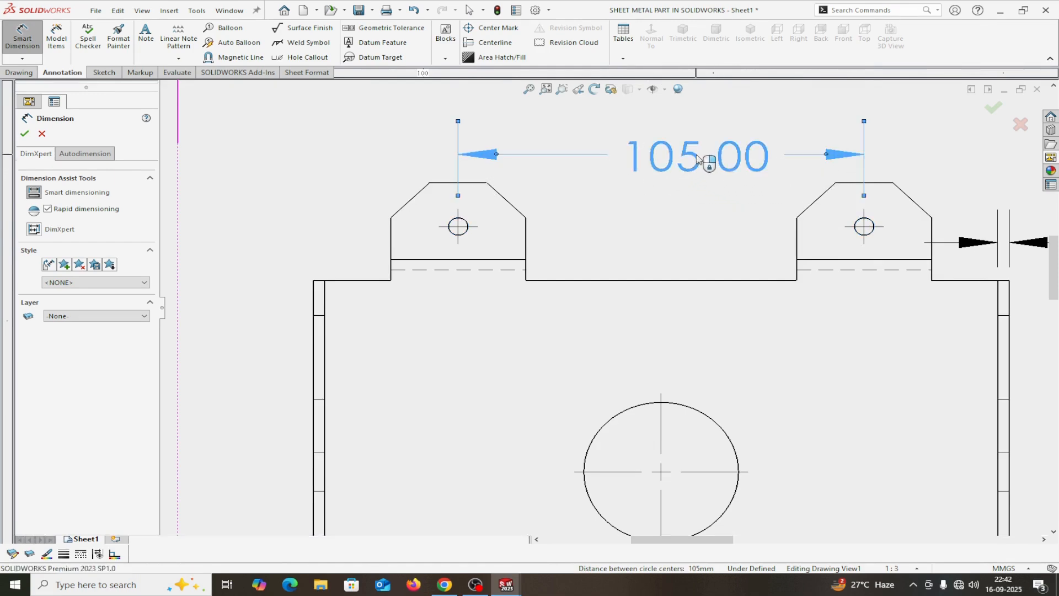
# Step: Dimension the gap between the two upper tabs' facing vertical edges in the central view, with the arrows set inside
pyautogui.click(526, 255)
pyautogui.click(797, 252)
pyautogui.click(682, 241)
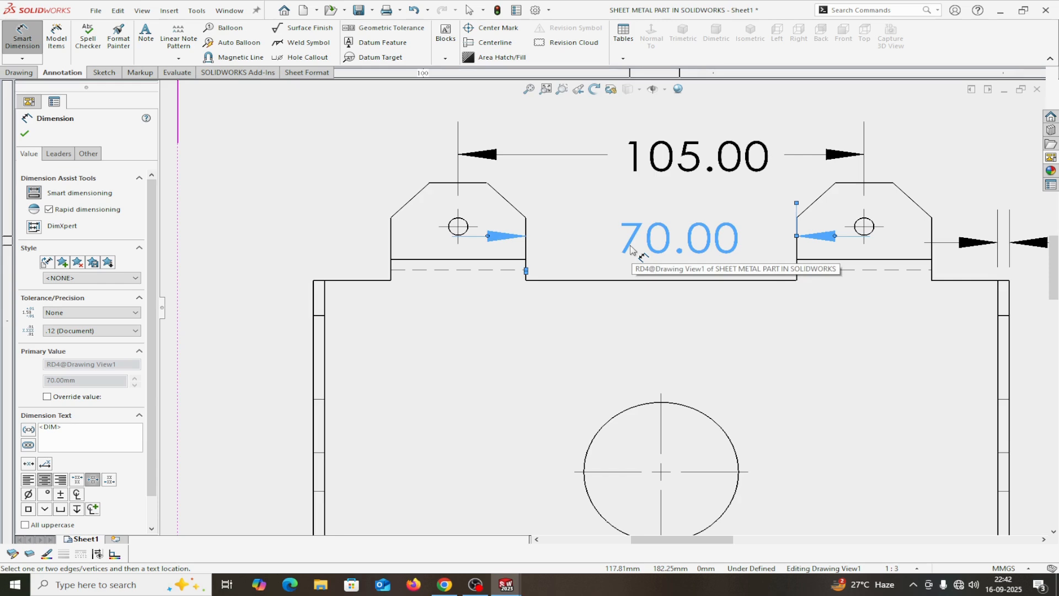
pyautogui.click(59, 153)
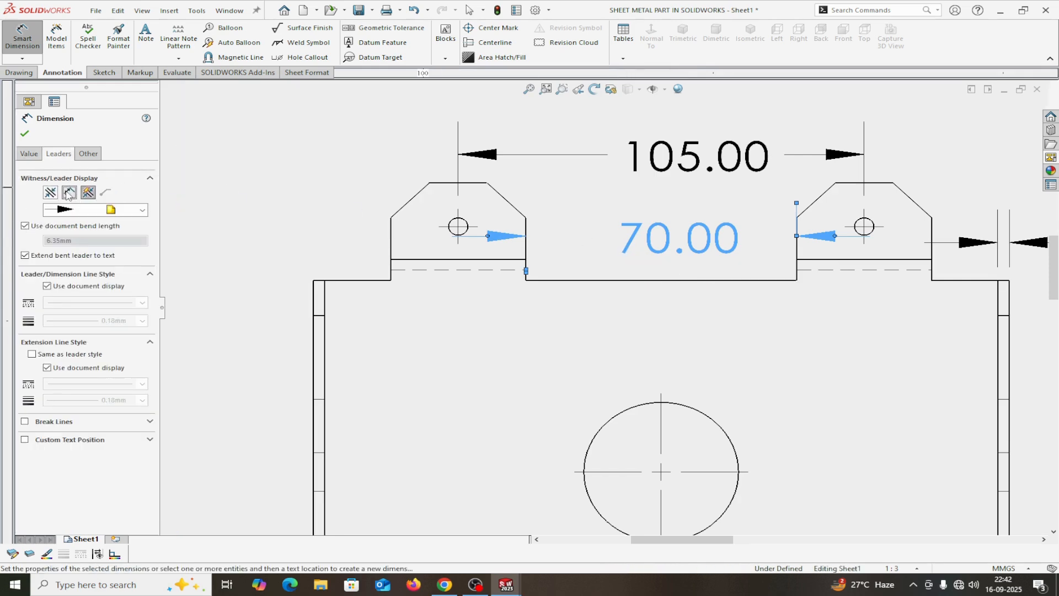
pyautogui.click(68, 192)
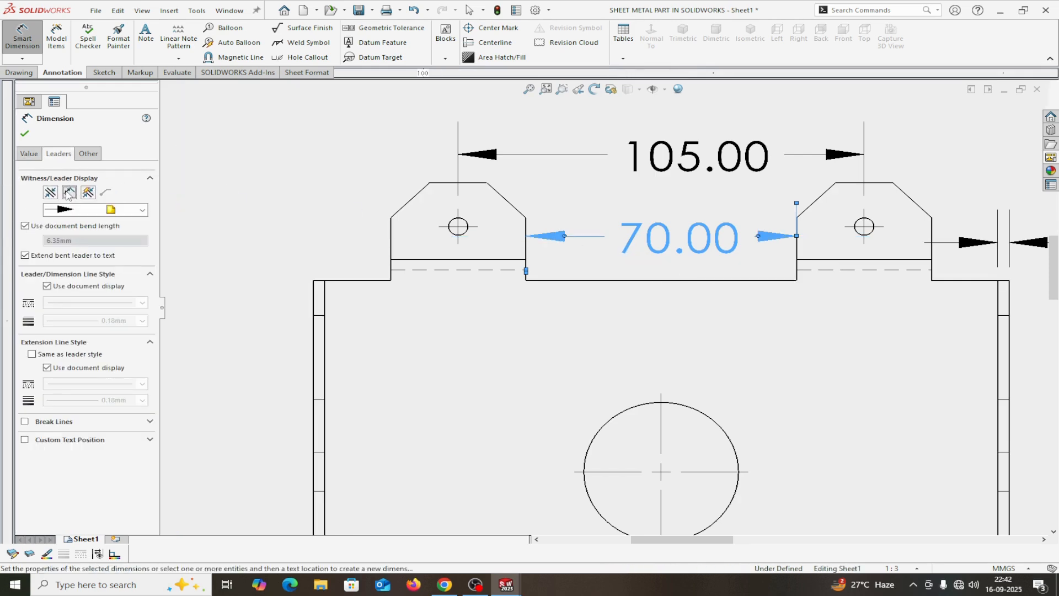
pyautogui.click(25, 134)
# Step: Dimension the central hole's diameter in the central view, placing the text outside the part beyond the right flange
pyautogui.scroll(5, 539, 470)
pyautogui.scroll(-3, 648, 417)
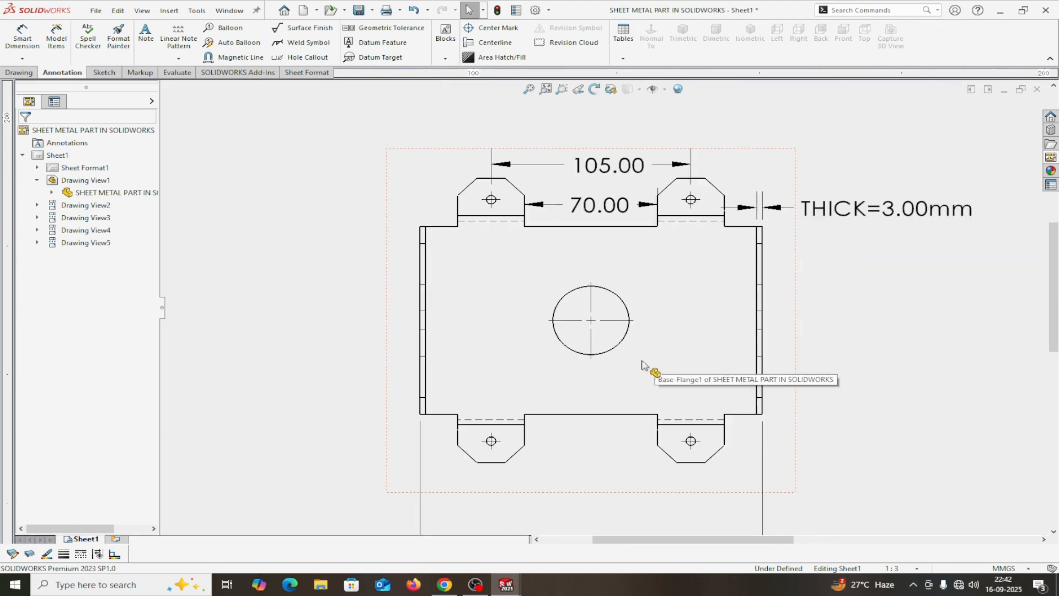
pyautogui.click(22, 35)
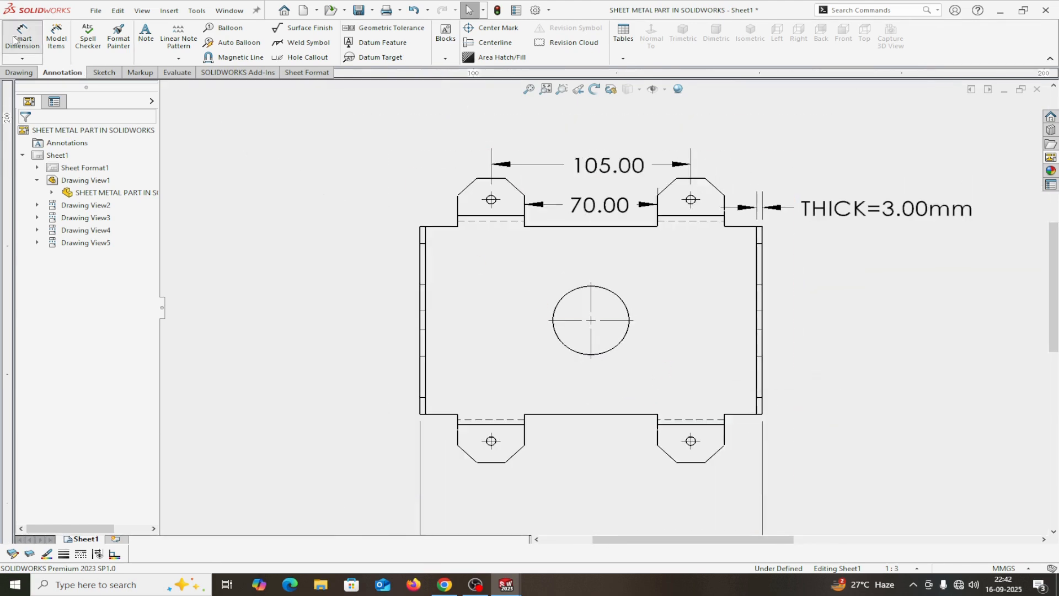
pyautogui.click(628, 306)
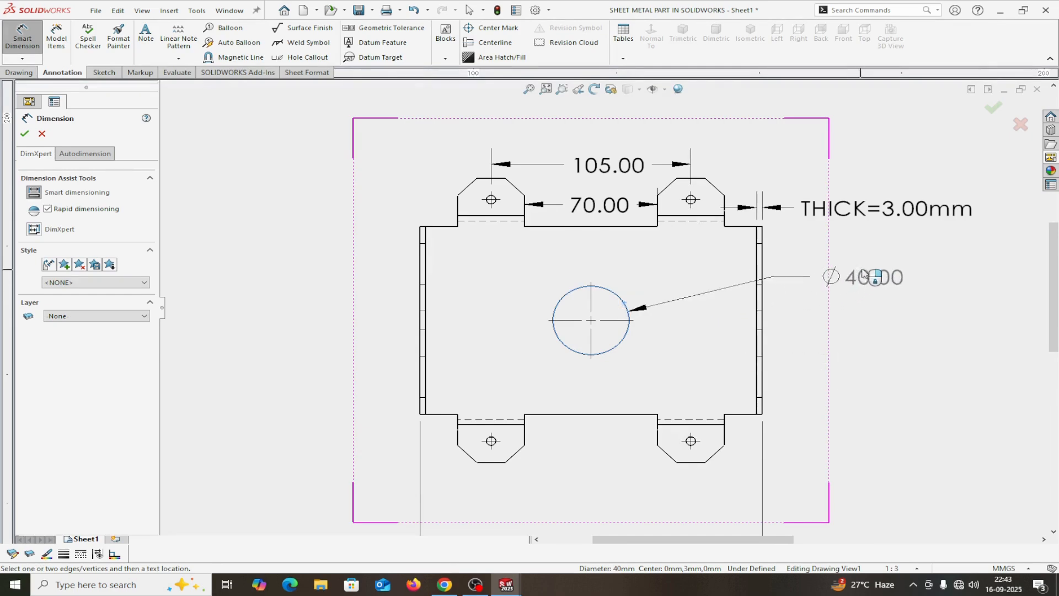
pyautogui.click(864, 276)
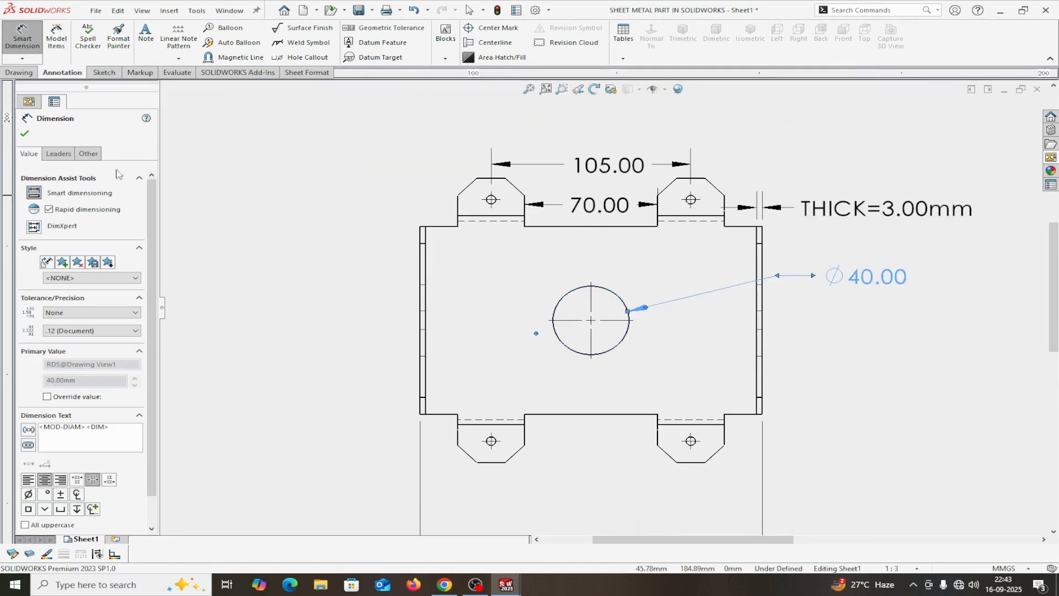
pyautogui.click(25, 134)
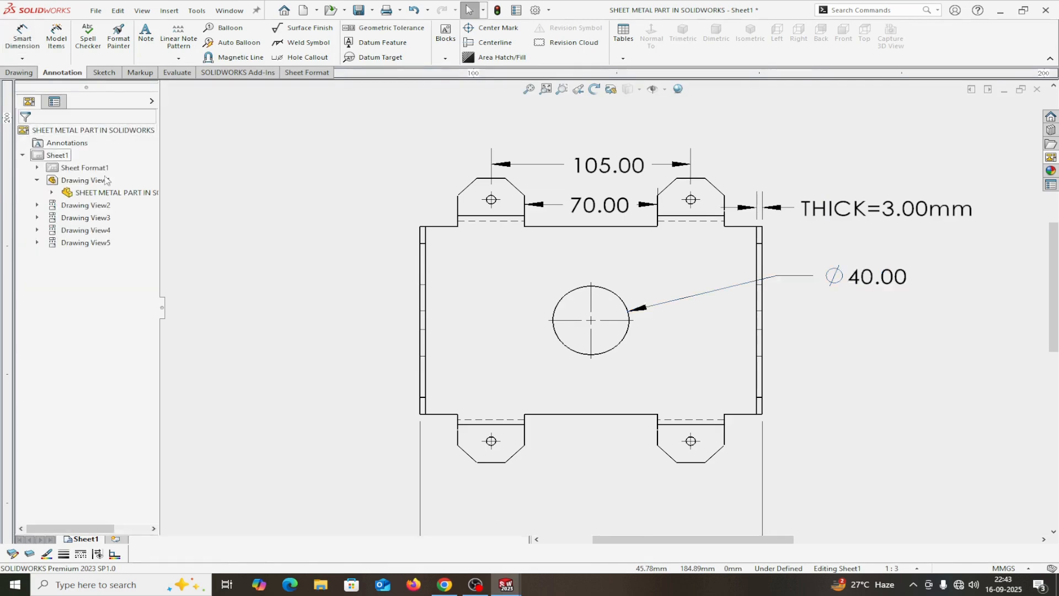
# Step: Examine all the drawing views for features that still lack dimensions
pyautogui.scroll(5, 733, 436)
pyautogui.scroll(3, 738, 429)
pyautogui.scroll(-4, 760, 318)
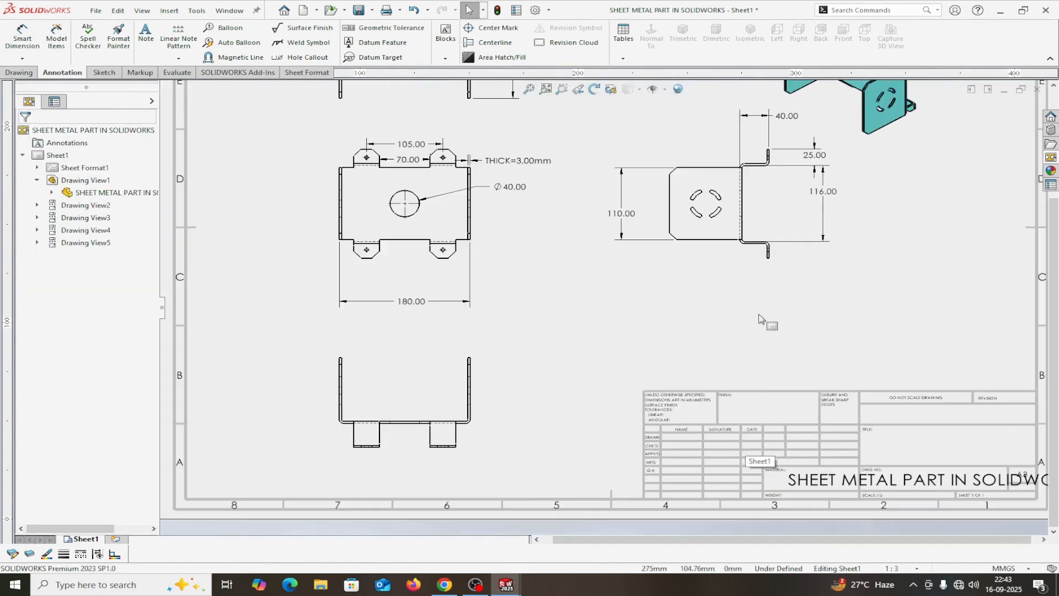
pyautogui.scroll(3, 759, 319)
pyautogui.scroll(-4, 485, 353)
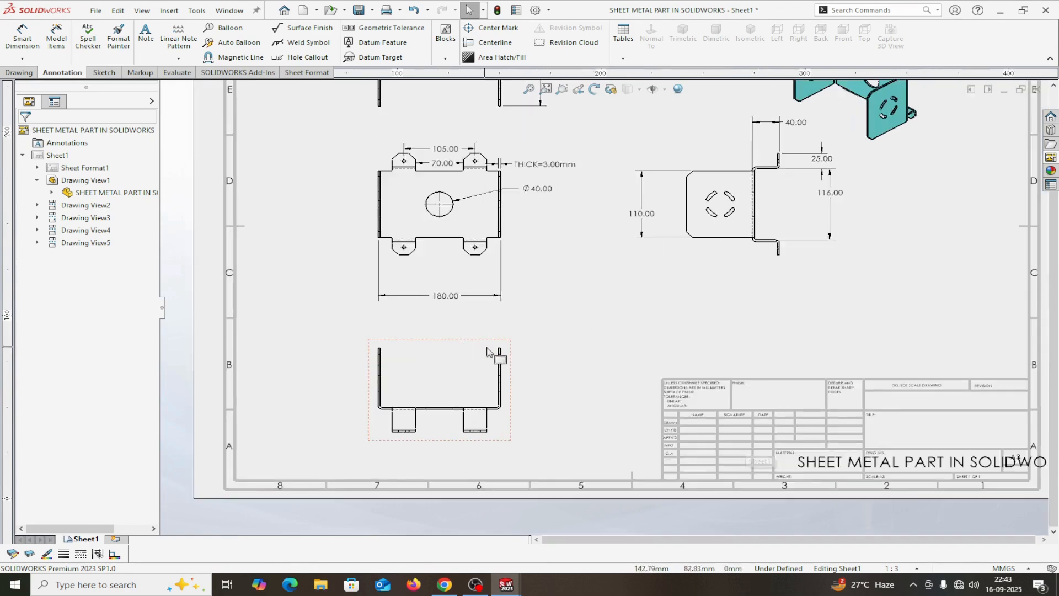
pyautogui.scroll(2, 524, 393)
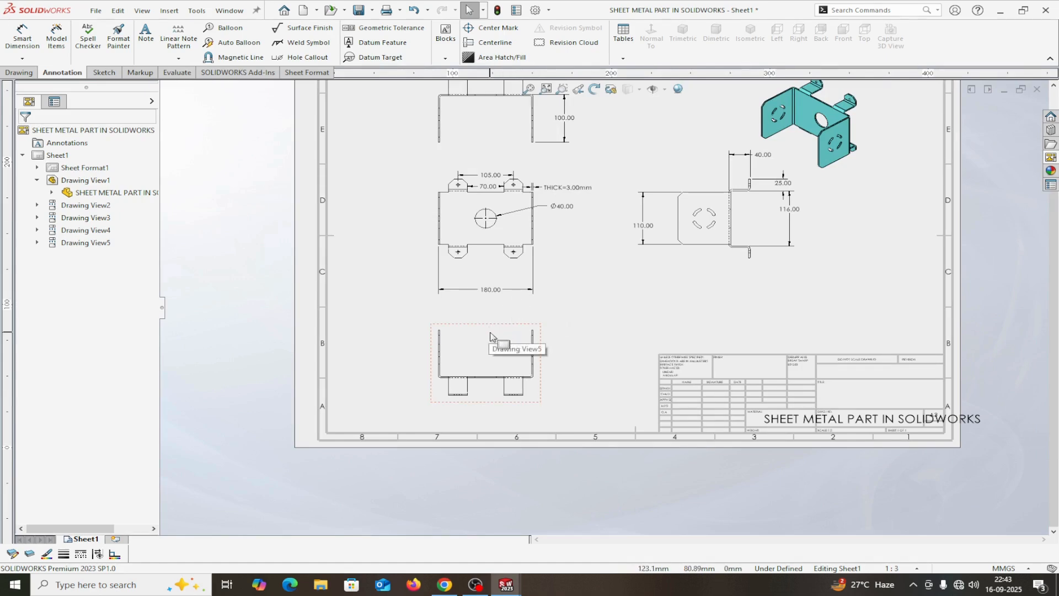
pyautogui.scroll(2, 490, 336)
pyautogui.scroll(-3, 529, 314)
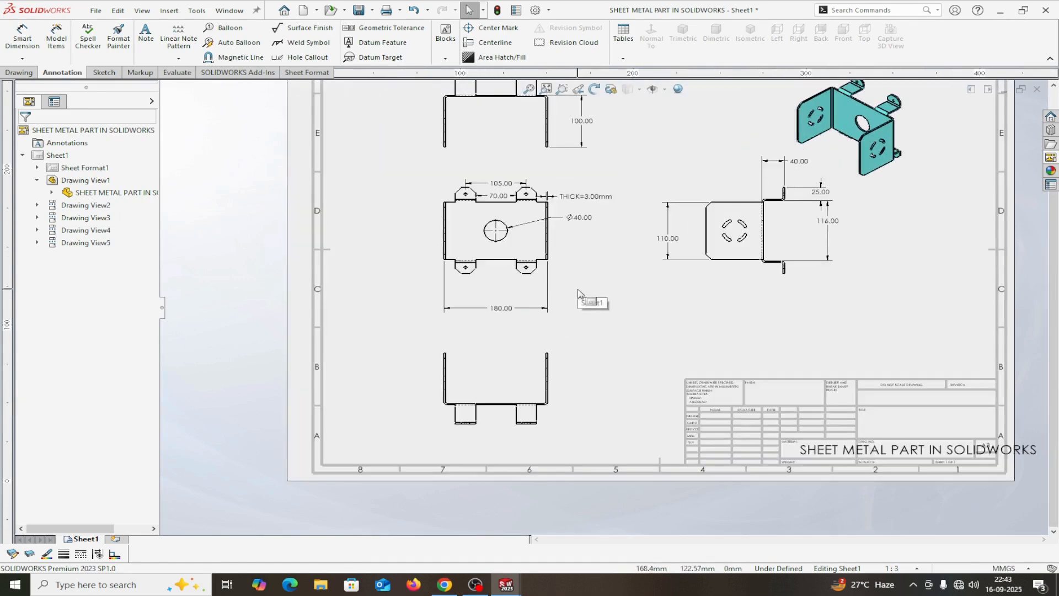
pyautogui.scroll(2, 579, 292)
pyautogui.scroll(-2, 579, 276)
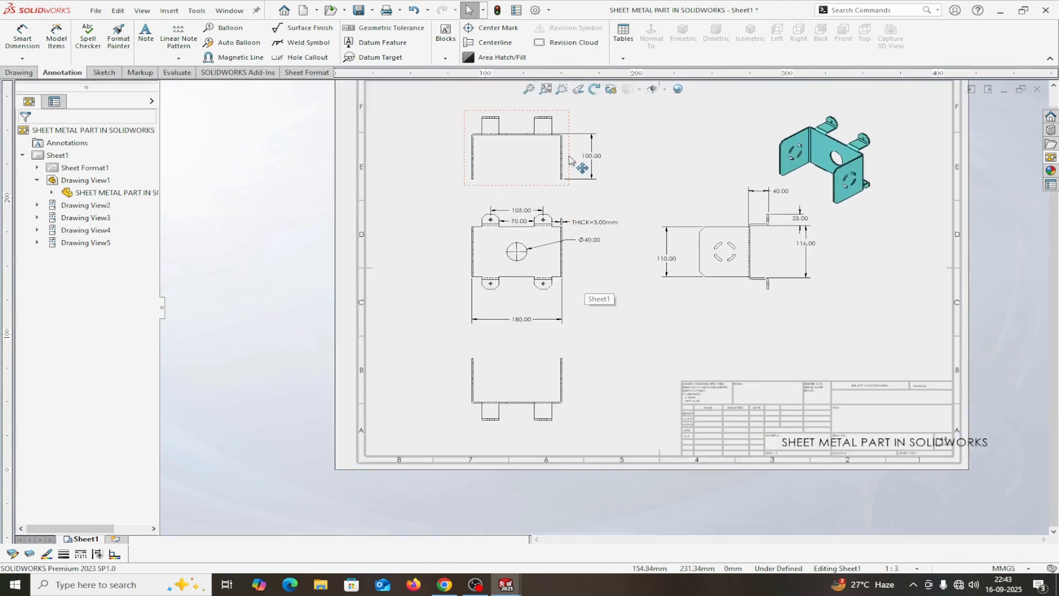
pyautogui.scroll(-2, 570, 165)
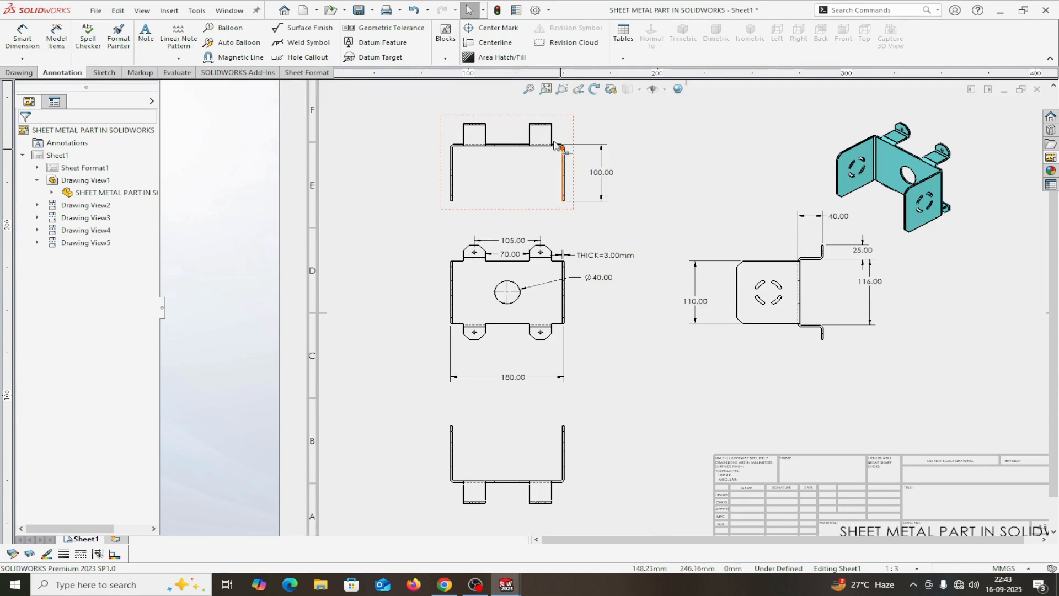
# Step: Dimension the right tab's width between its vertical edges in the upper view, moving the text above and to the right of the tab
pyautogui.click(22, 37)
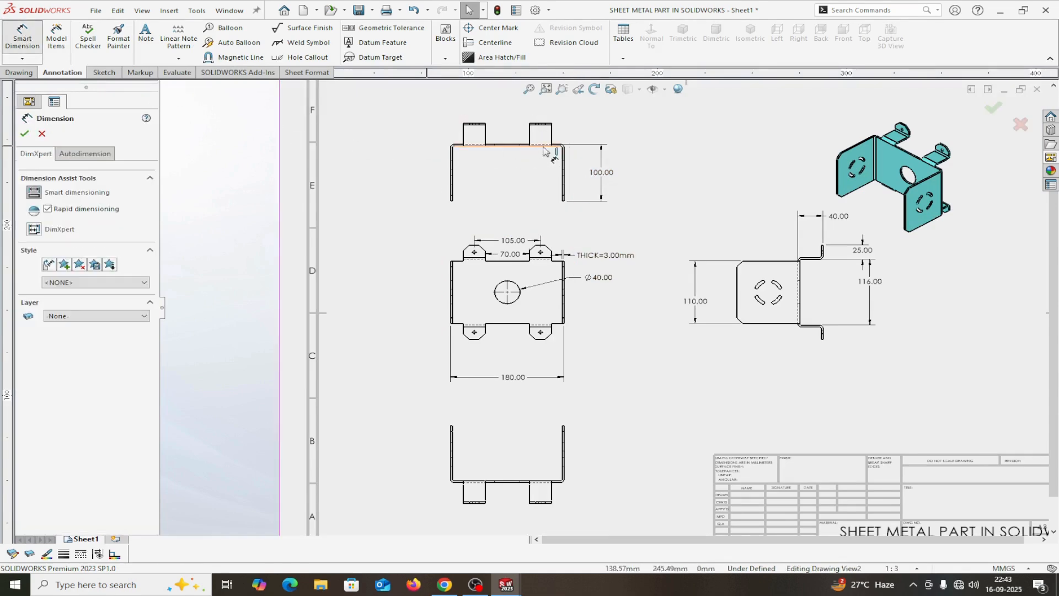
pyautogui.scroll(-4, 551, 166)
pyautogui.click(525, 191)
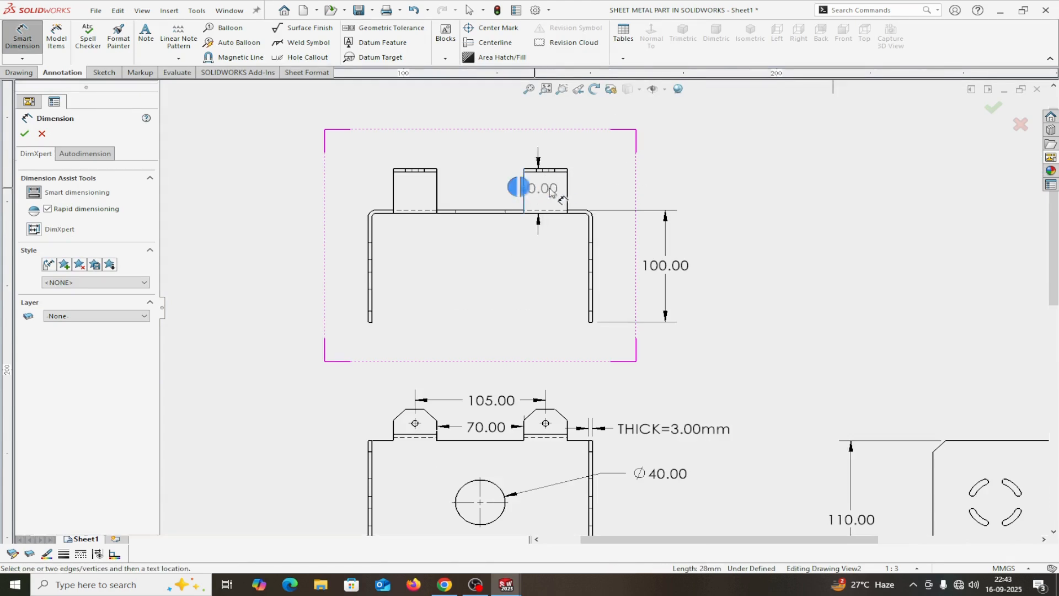
pyautogui.click(565, 179)
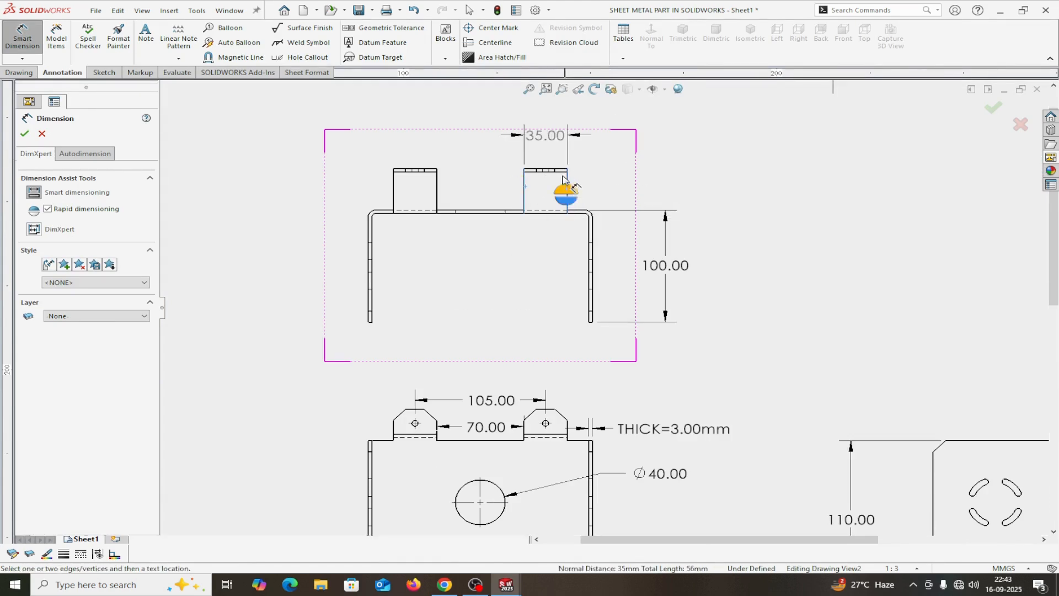
pyautogui.click(547, 145)
pyautogui.rightClick(547, 144)
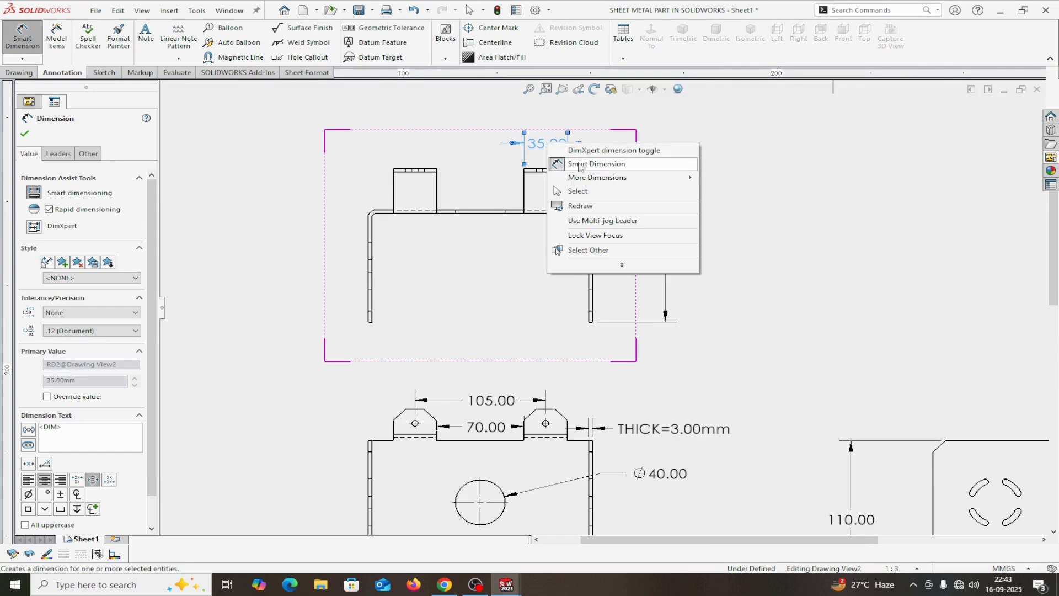
pyautogui.click(29, 134)
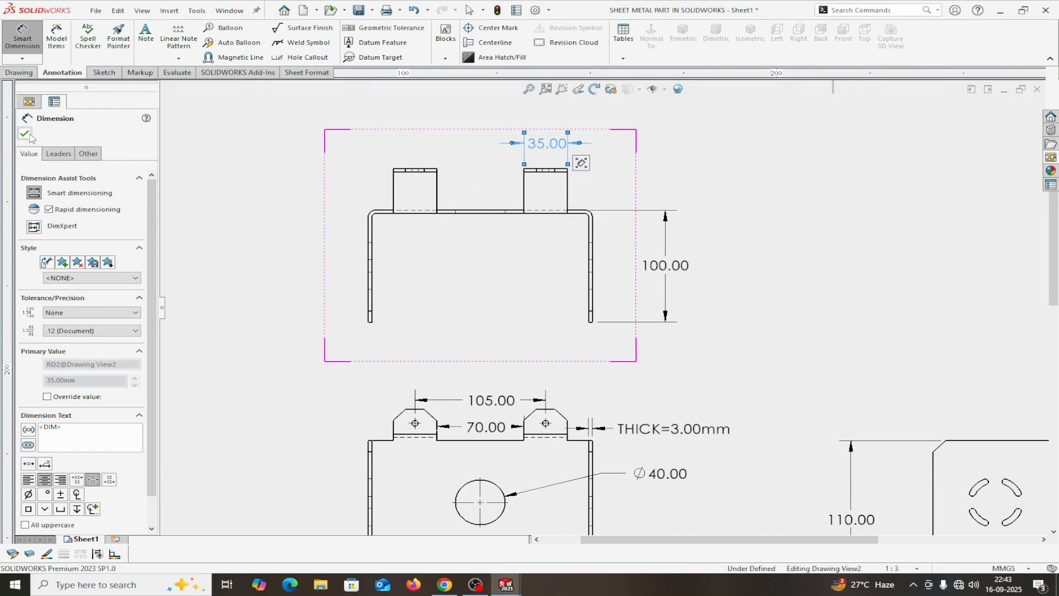
pyautogui.click(24, 134)
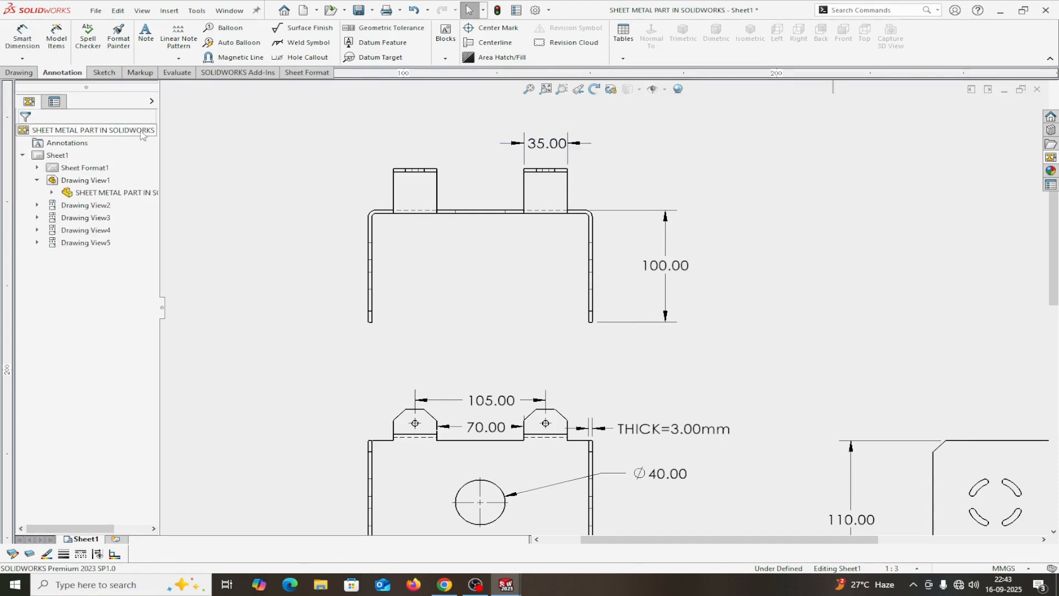
pyautogui.moveTo(535, 147); pyautogui.dragTo(604, 128)
pyautogui.scroll(2, 538, 306)
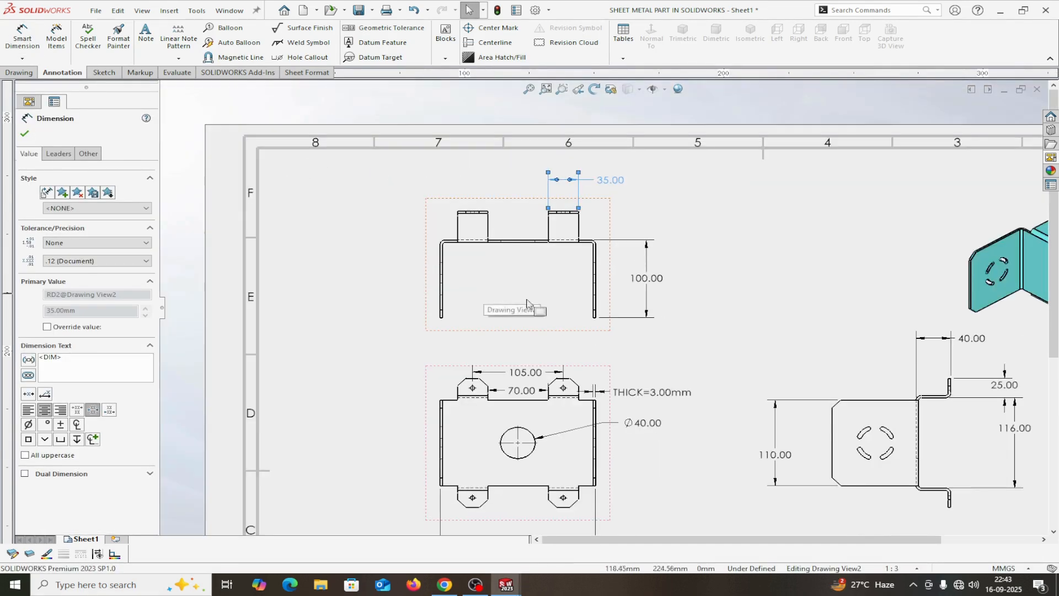
# Step: Dimension the horizontal offset from the left flange's outer edge to the left tab's outer edge in the upper view, placing the text outside left
pyautogui.scroll(2, 541, 310)
pyautogui.scroll(-5, 542, 292)
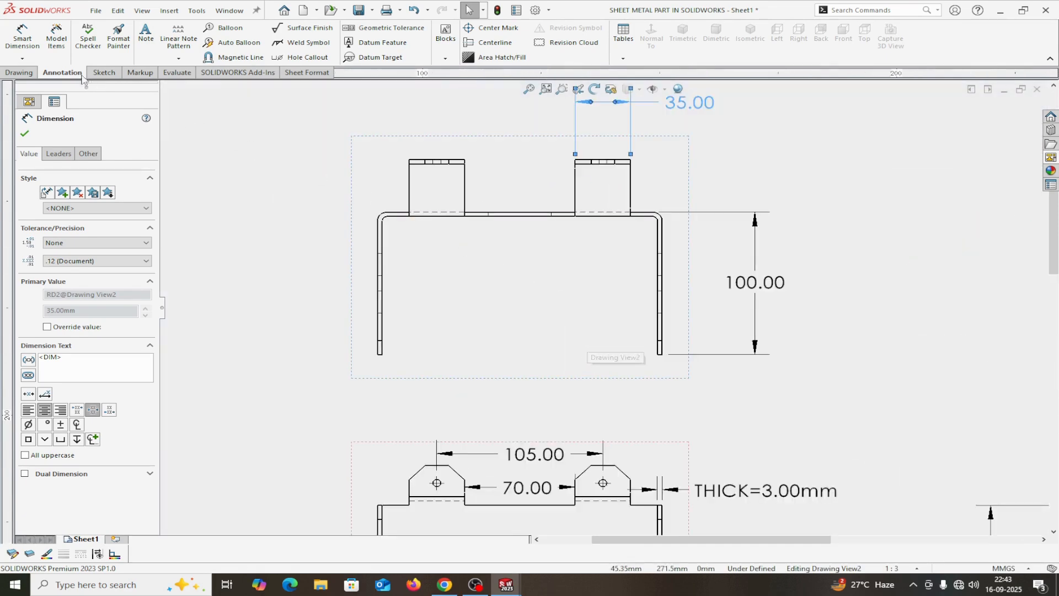
pyautogui.click(22, 34)
pyautogui.scroll(-2, 473, 229)
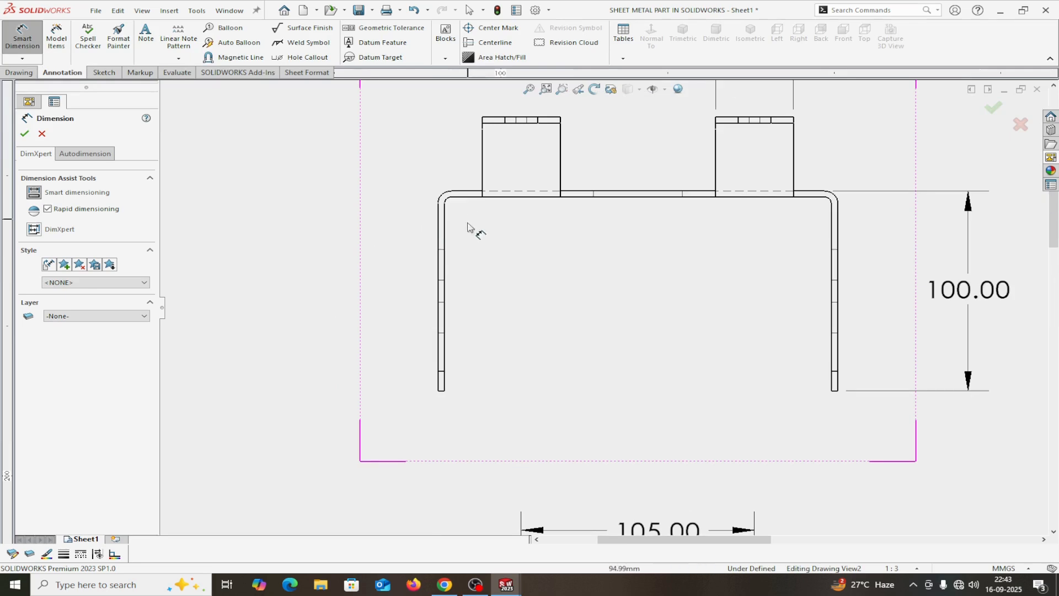
pyautogui.click(439, 223)
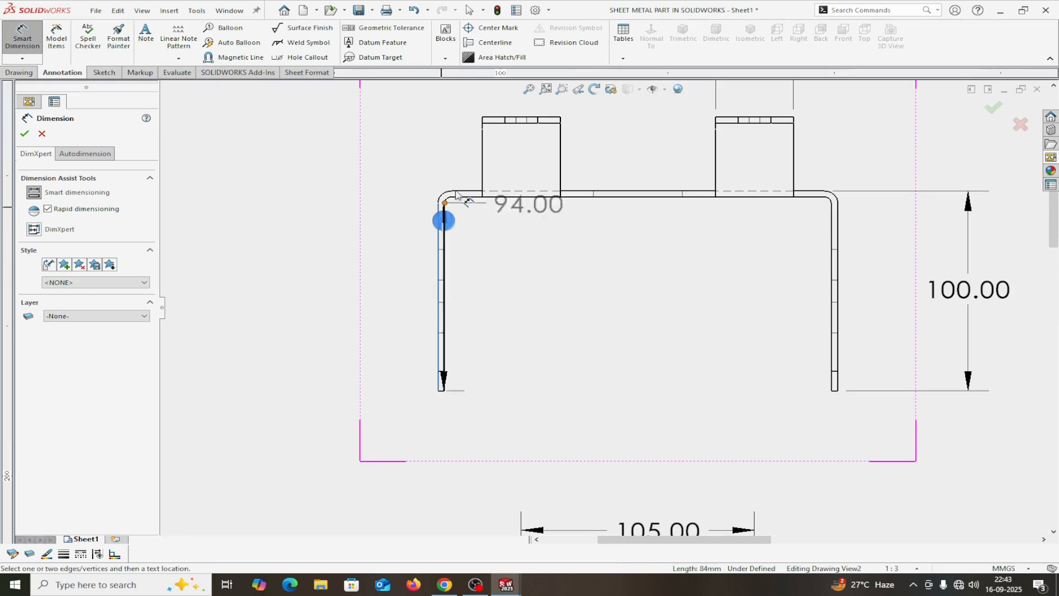
pyautogui.click(481, 166)
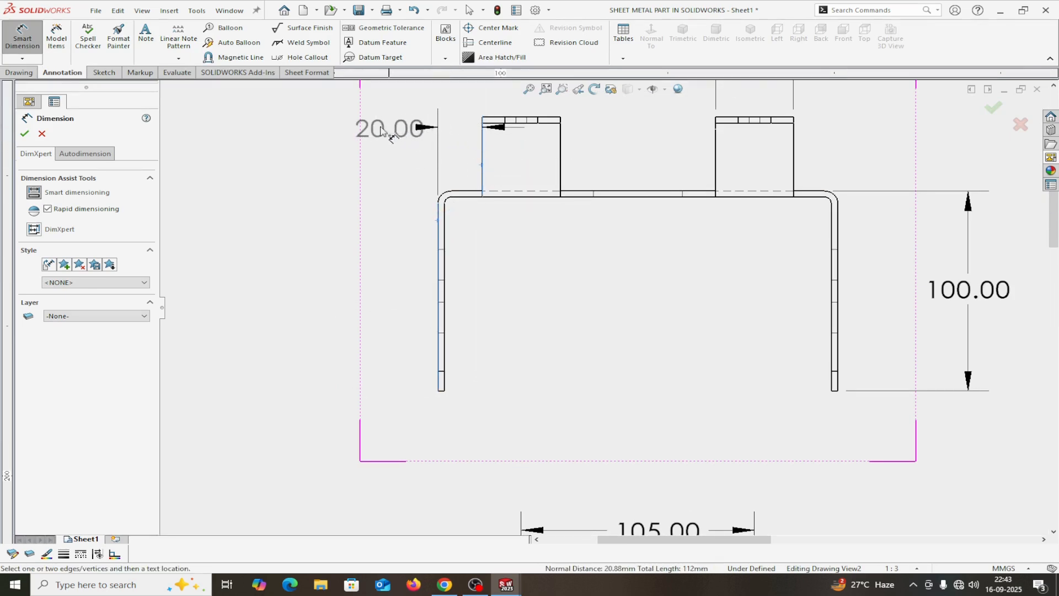
pyautogui.click(318, 126)
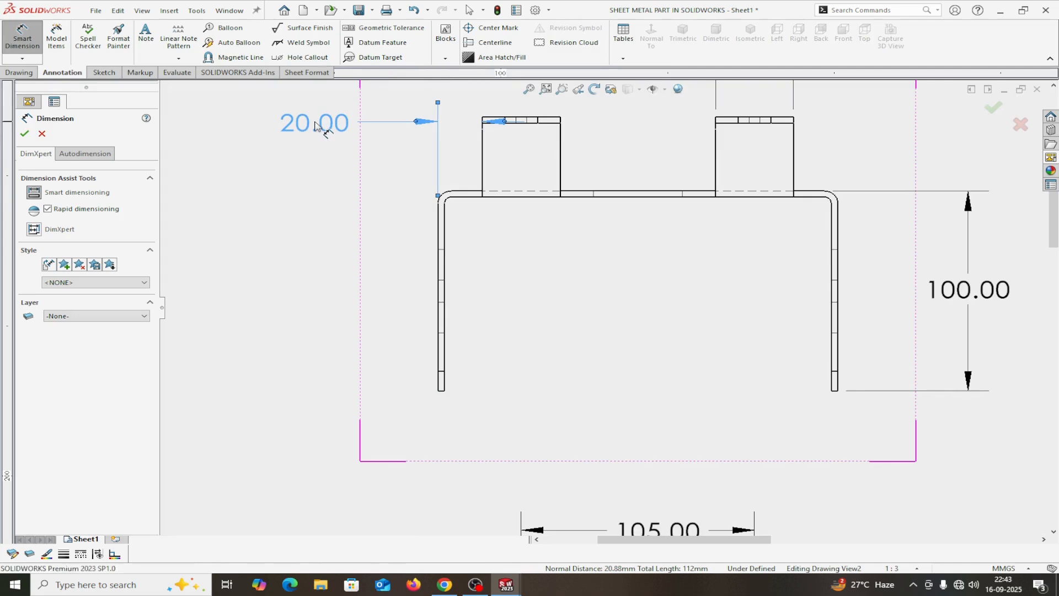
pyautogui.click(24, 133)
pyautogui.scroll(5, 752, 402)
pyautogui.scroll(-3, 709, 331)
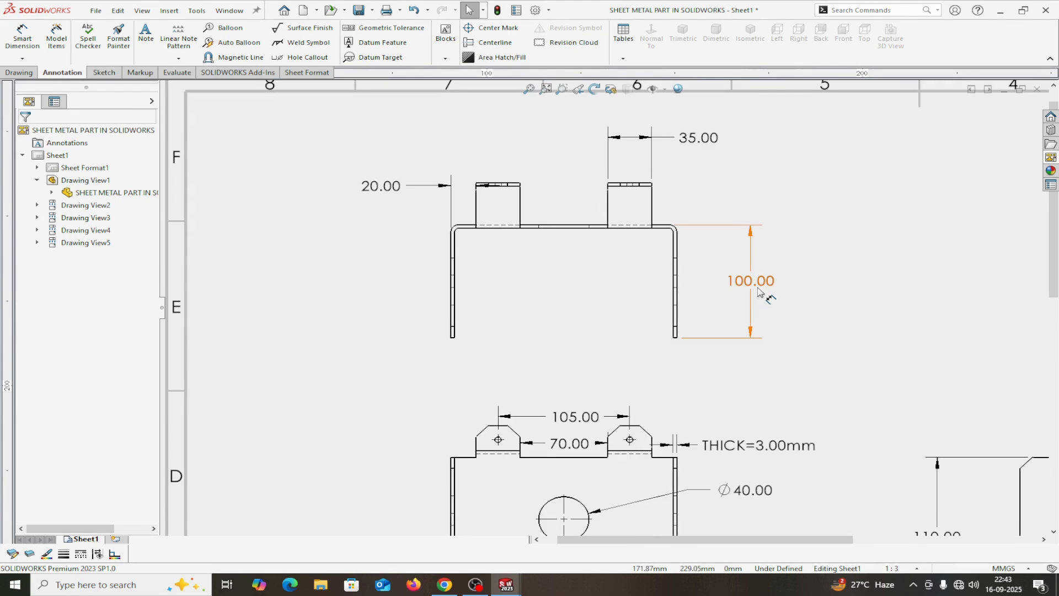
# Step: Set the document's trailing zeroes for dimensions to Remove
pyautogui.scroll(3, 756, 297)
pyautogui.scroll(-3, 741, 380)
pyautogui.scroll(3, 607, 309)
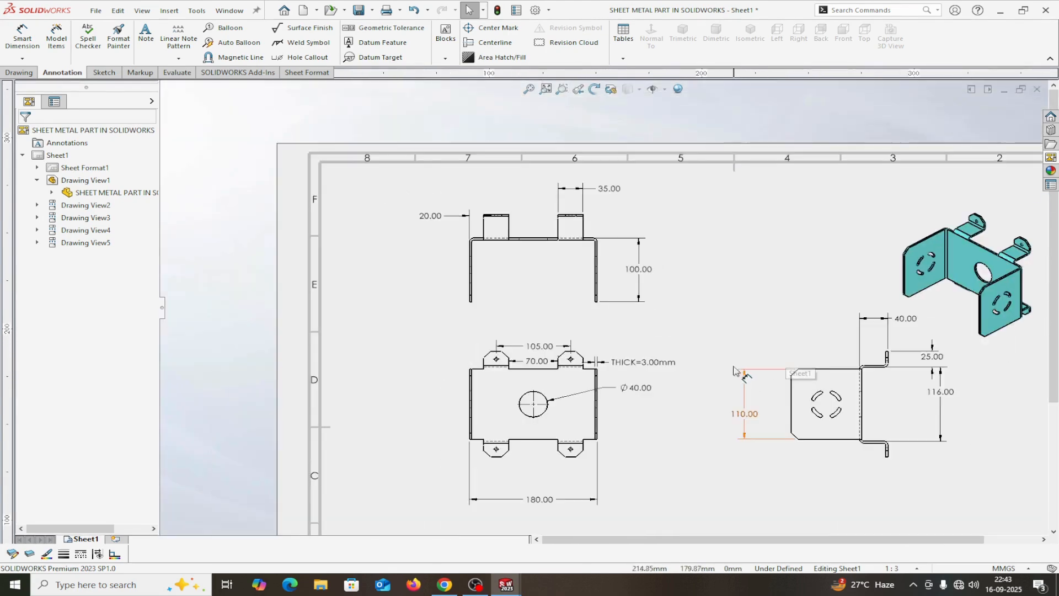
pyautogui.click(549, 11)
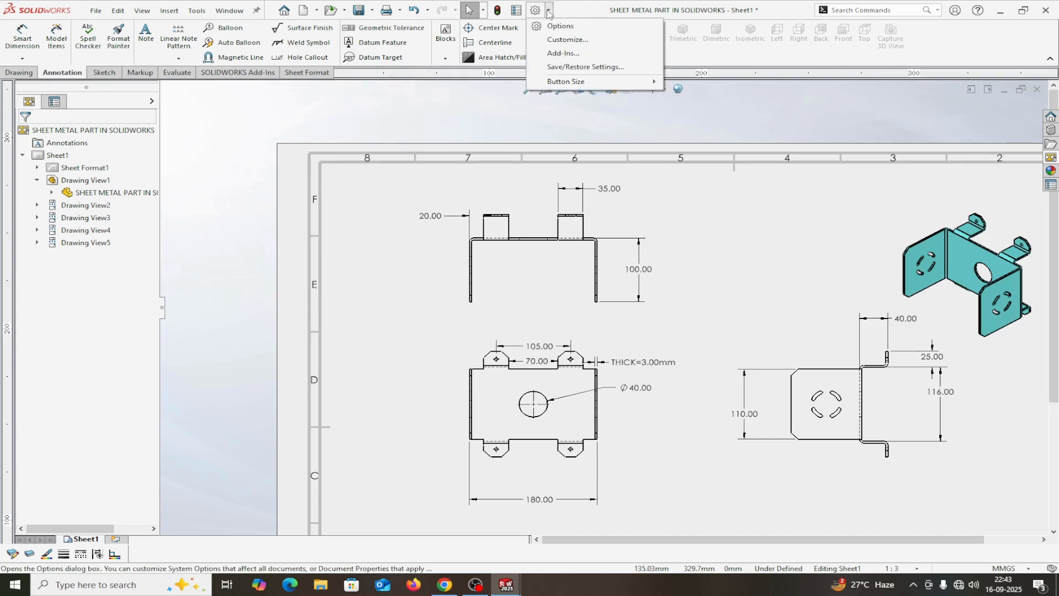
pyautogui.click(556, 22)
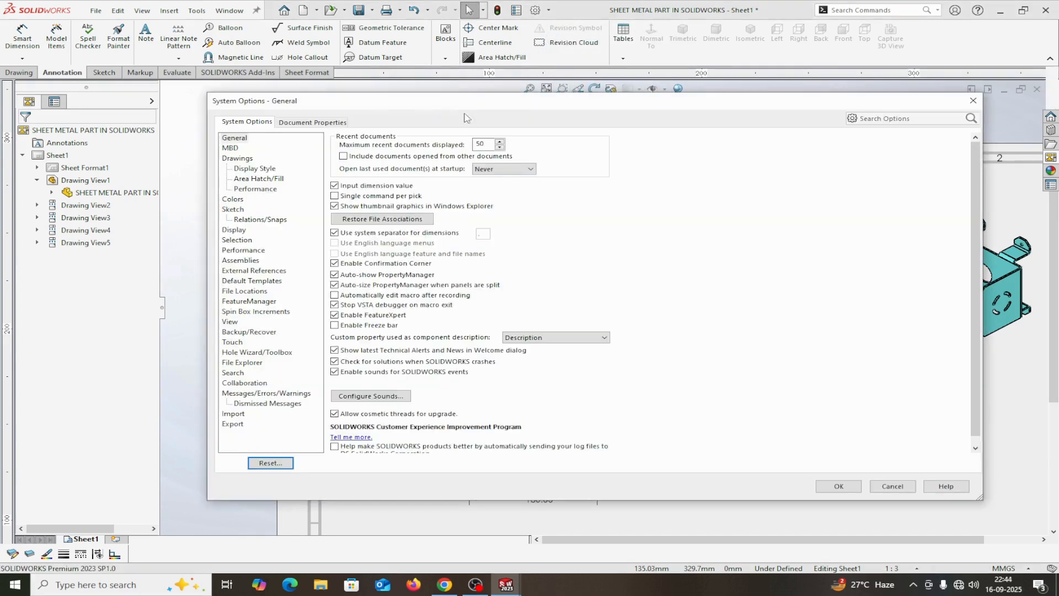
pyautogui.click(301, 125)
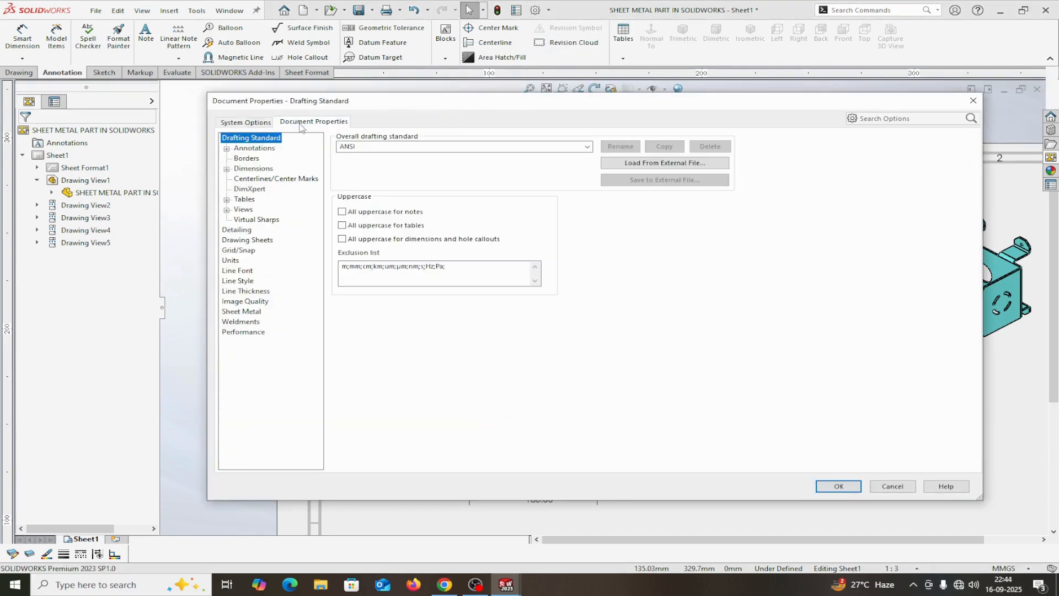
pyautogui.click(265, 168)
pyautogui.scroll(-3, 540, 364)
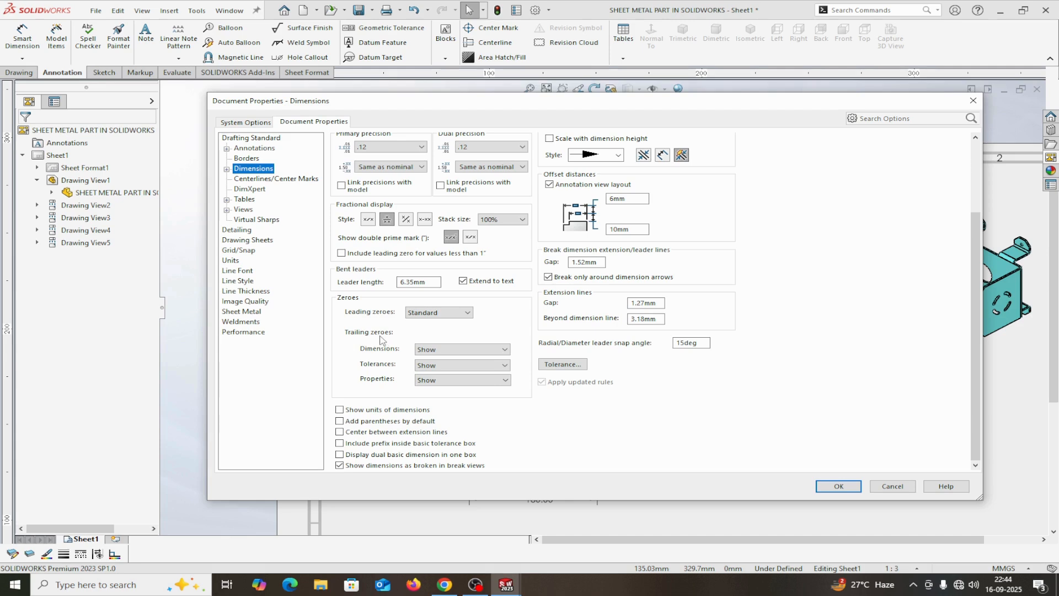
pyautogui.click(452, 351)
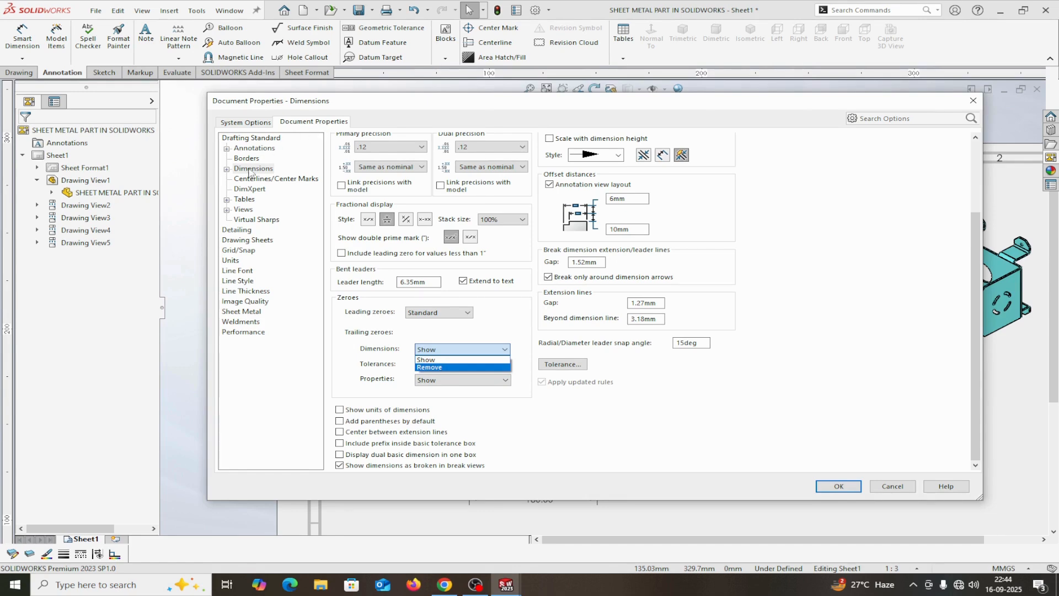
pyautogui.click(436, 367)
pyautogui.click(820, 489)
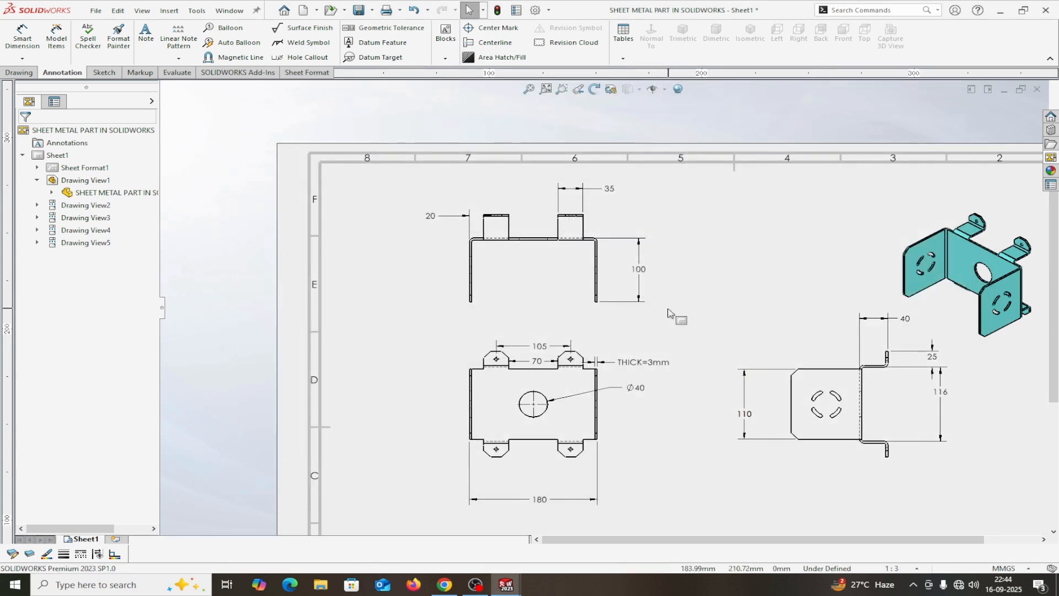
# Step: Inspect the dimension text format and layout across the drawing views
pyautogui.scroll(-1, 672, 312)
pyautogui.scroll(3, 684, 345)
pyautogui.scroll(-4, 633, 371)
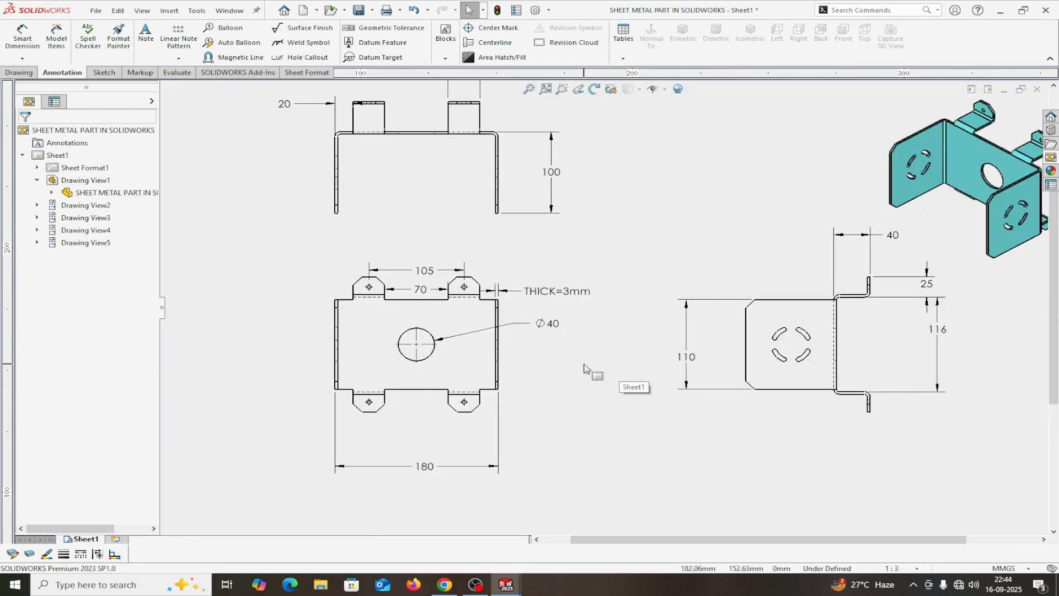
pyautogui.scroll(-1, 585, 368)
pyautogui.scroll(1, 586, 369)
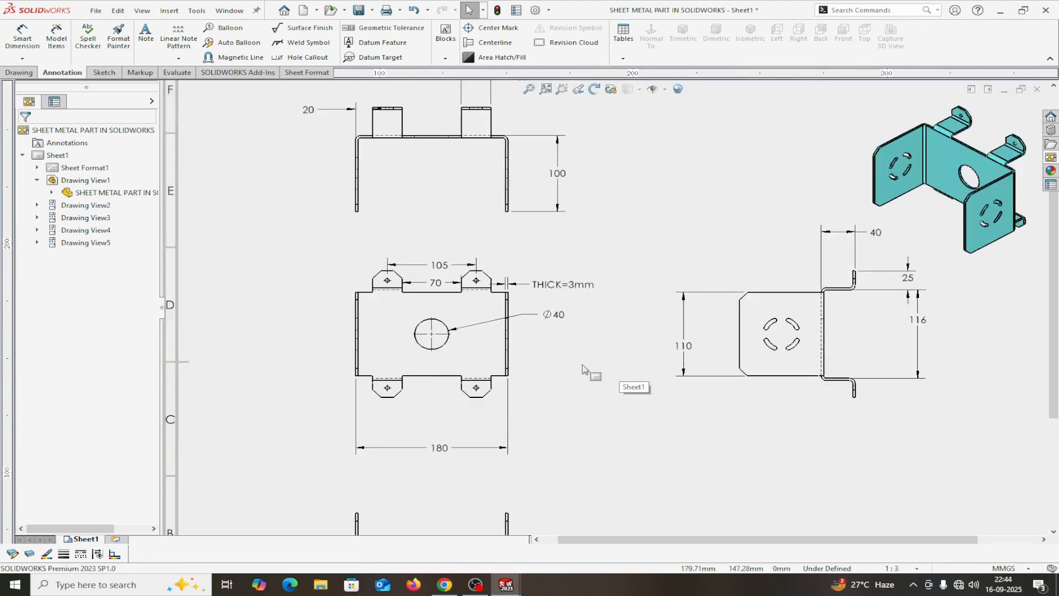
pyautogui.scroll(1, 584, 369)
pyautogui.scroll(-1, 584, 370)
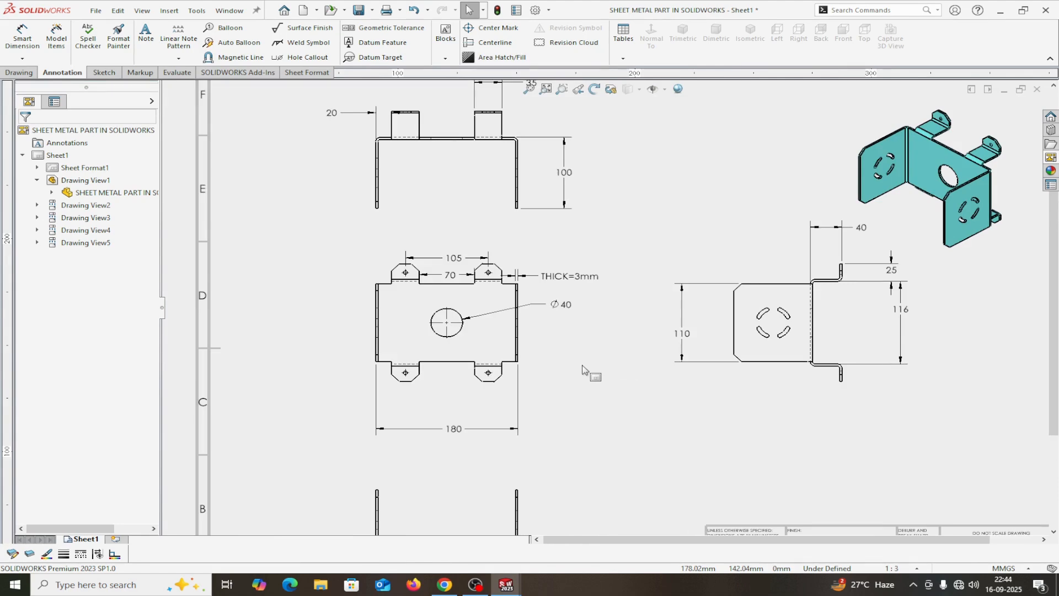
pyautogui.scroll(-1, 575, 369)
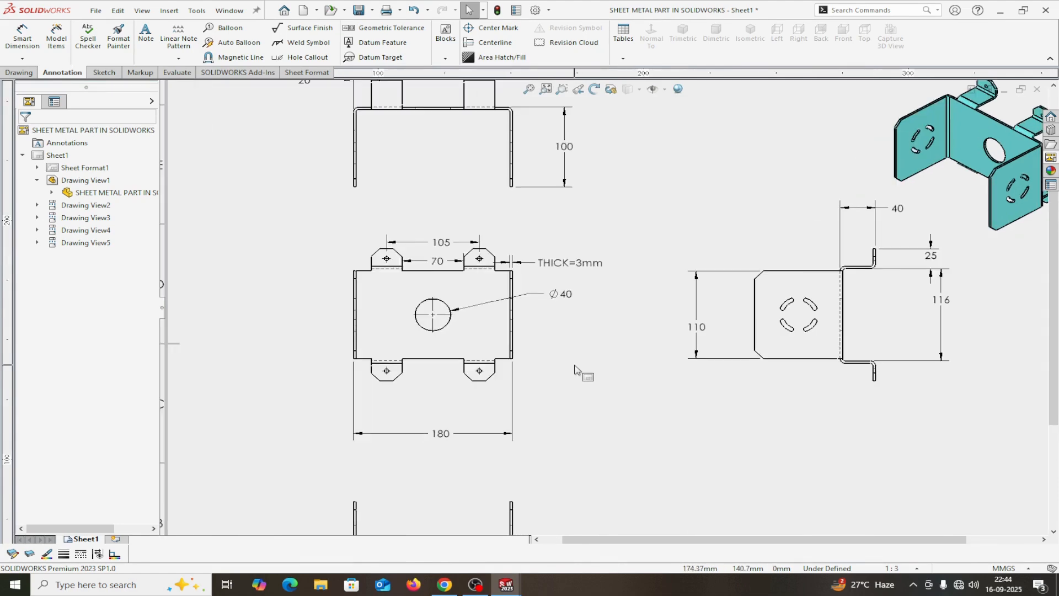
pyautogui.click(27, 58)
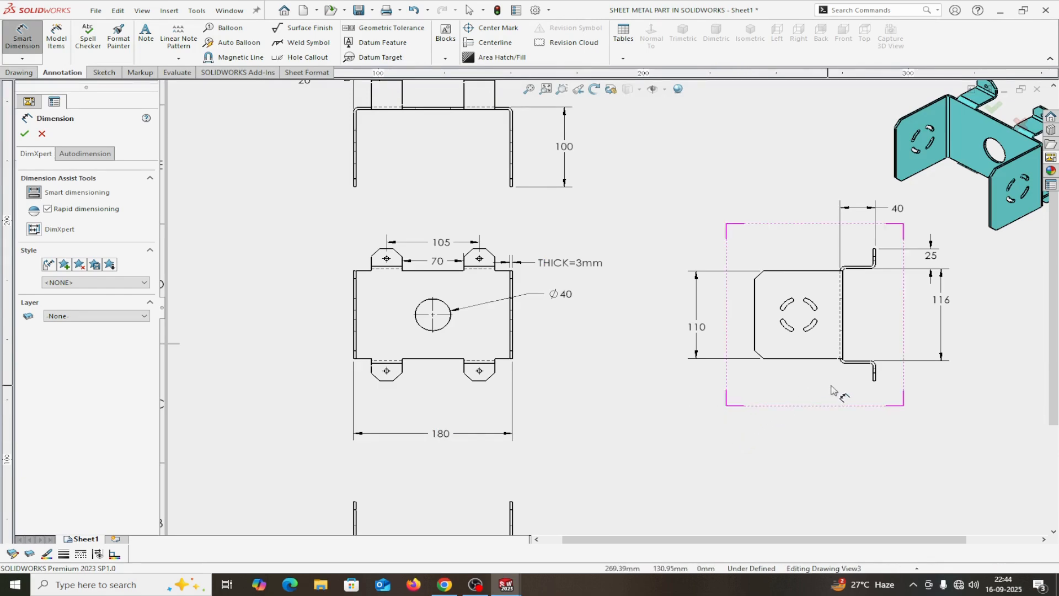
pyautogui.scroll(-1, 822, 385)
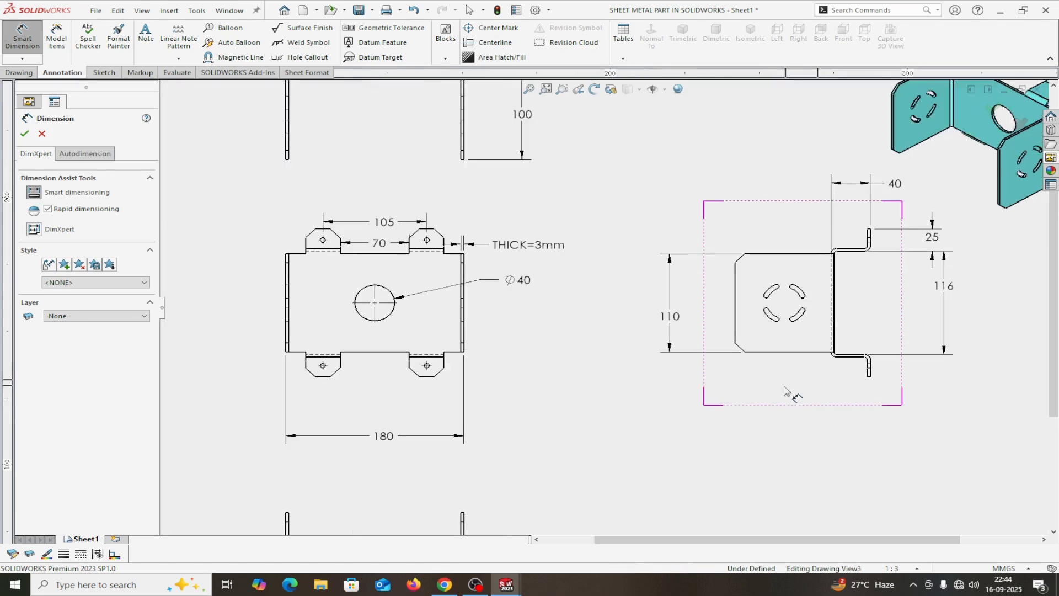
pyautogui.scroll(3, 620, 414)
pyautogui.scroll(-4, 555, 366)
pyautogui.scroll(-3, 417, 242)
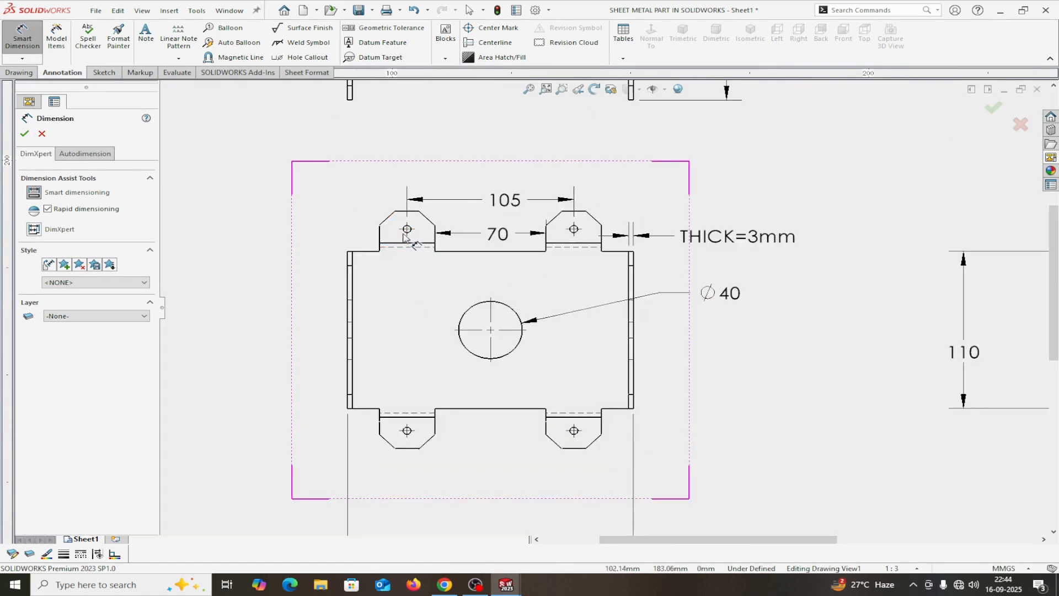
pyautogui.click(405, 432)
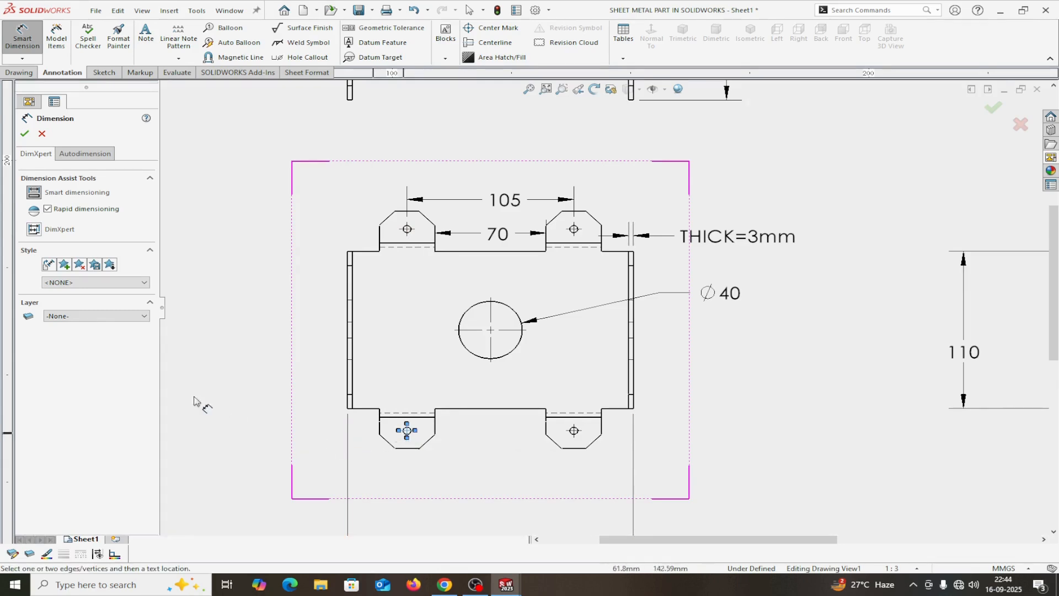
pyautogui.click(24, 134)
# Step: Dimension the diameter of the small hole in the front view's lower-left tab, placing the text outside to the left
pyautogui.click(22, 36)
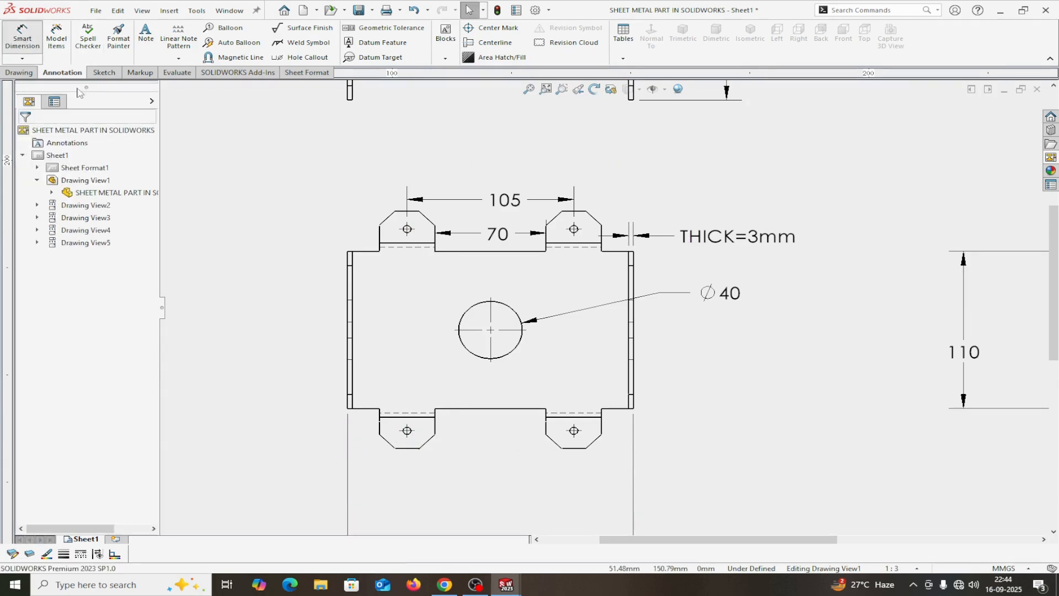
pyautogui.scroll(-5, 430, 427)
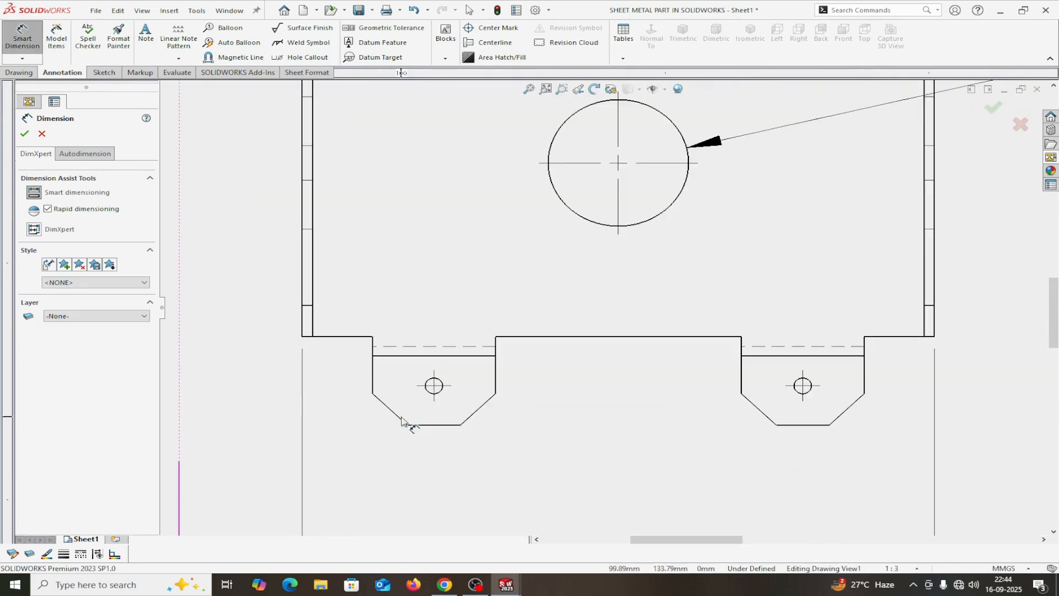
pyautogui.click(432, 386)
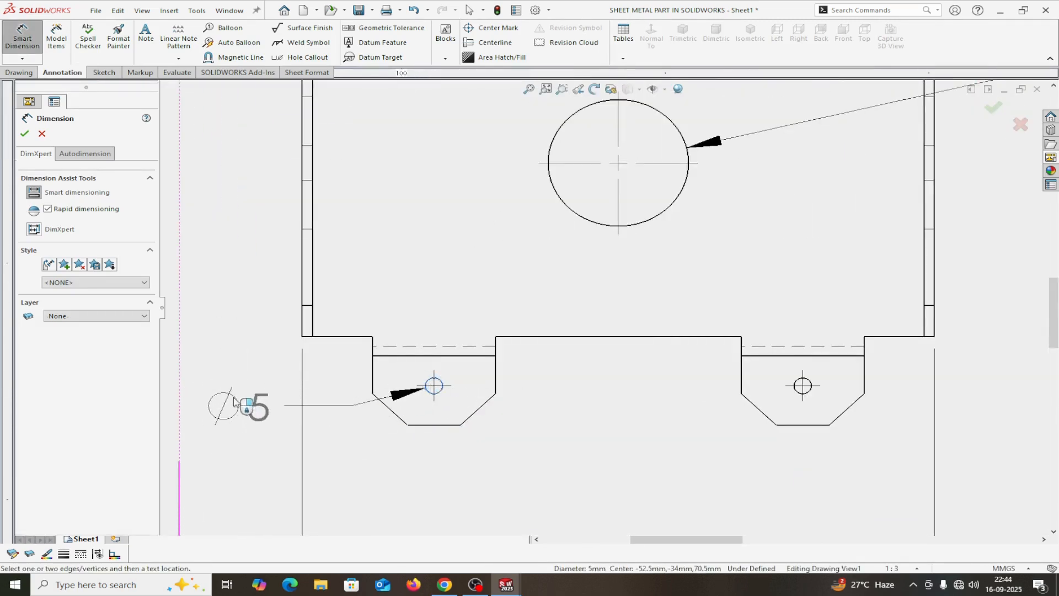
pyautogui.click(243, 423)
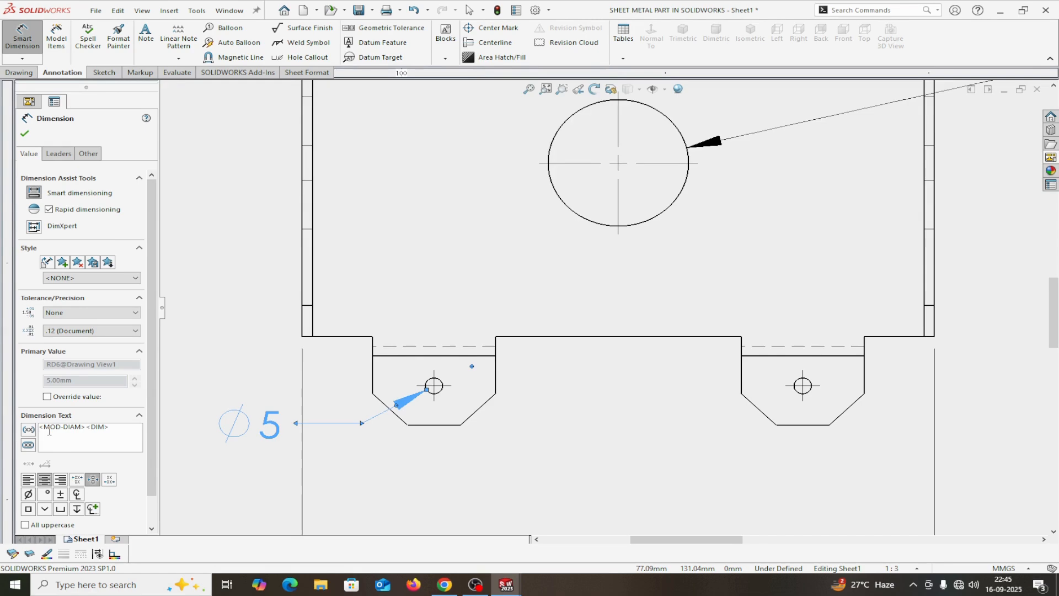
# Step: Add the prefix "4nox" before the diameter symbol in the small tab hole's dimension text
pyautogui.write('4 ')
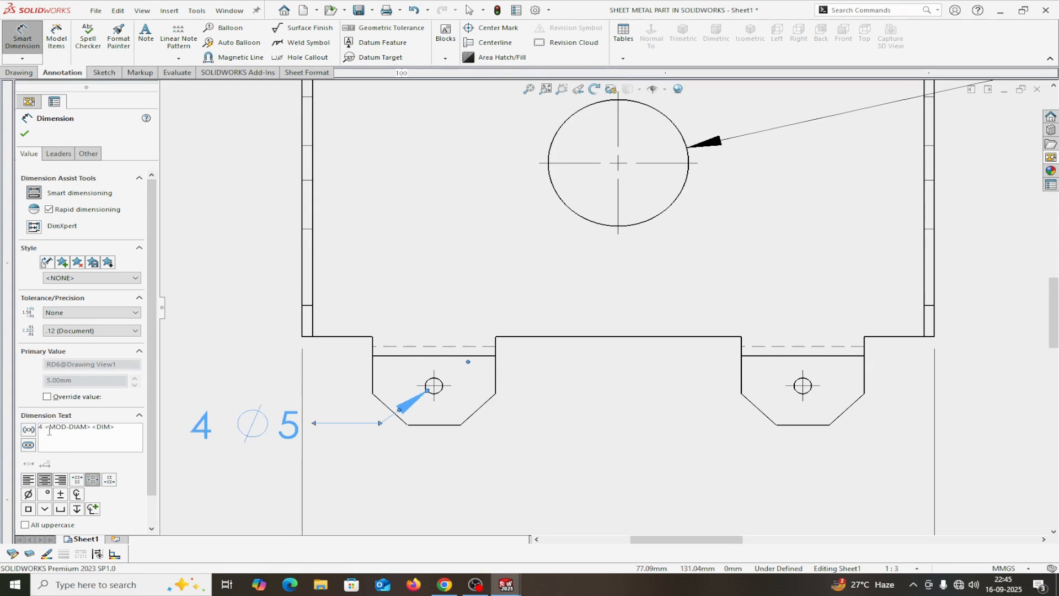
pyautogui.write('no')
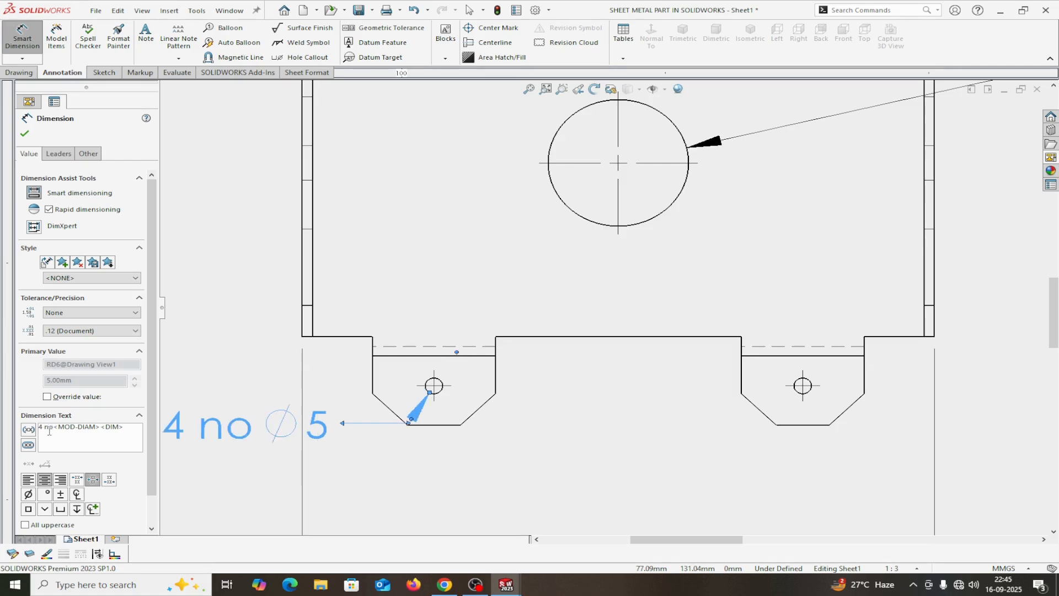
pyautogui.write('x')
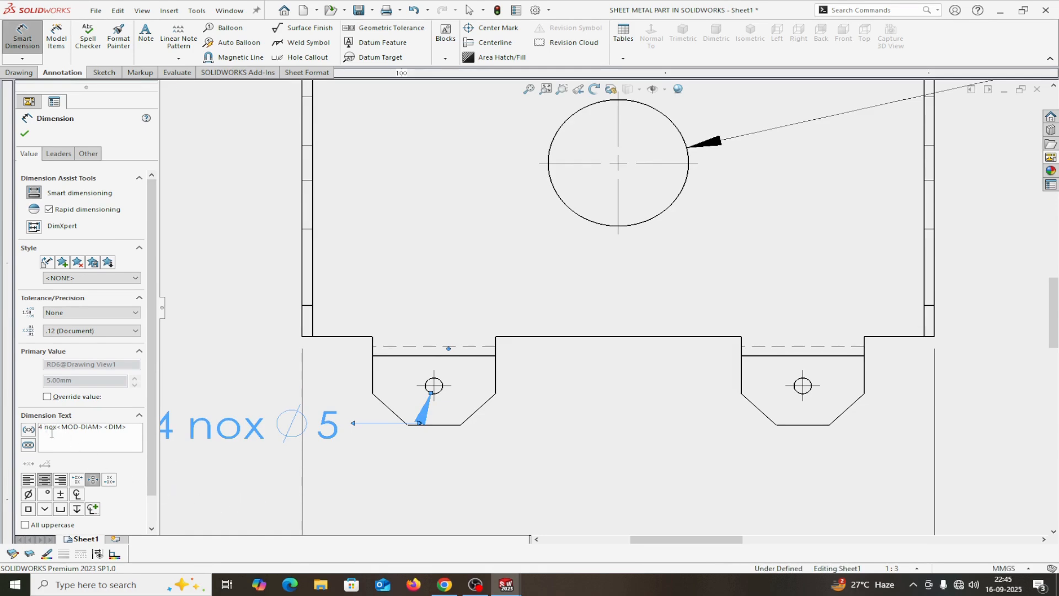
pyautogui.press('BackSpace')
pyautogui.write('4')
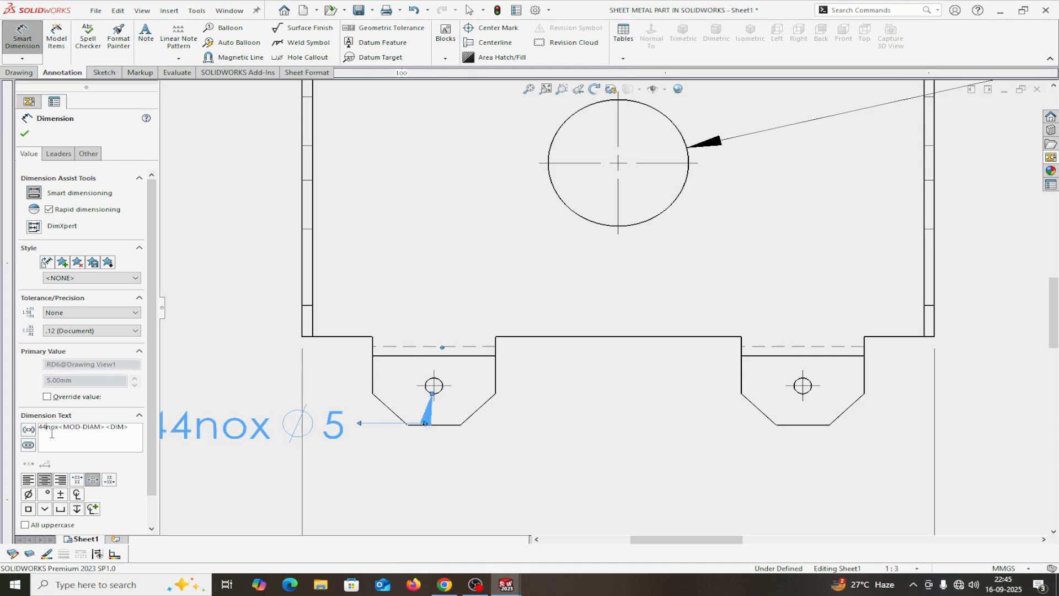
pyautogui.scroll(3, 221, 477)
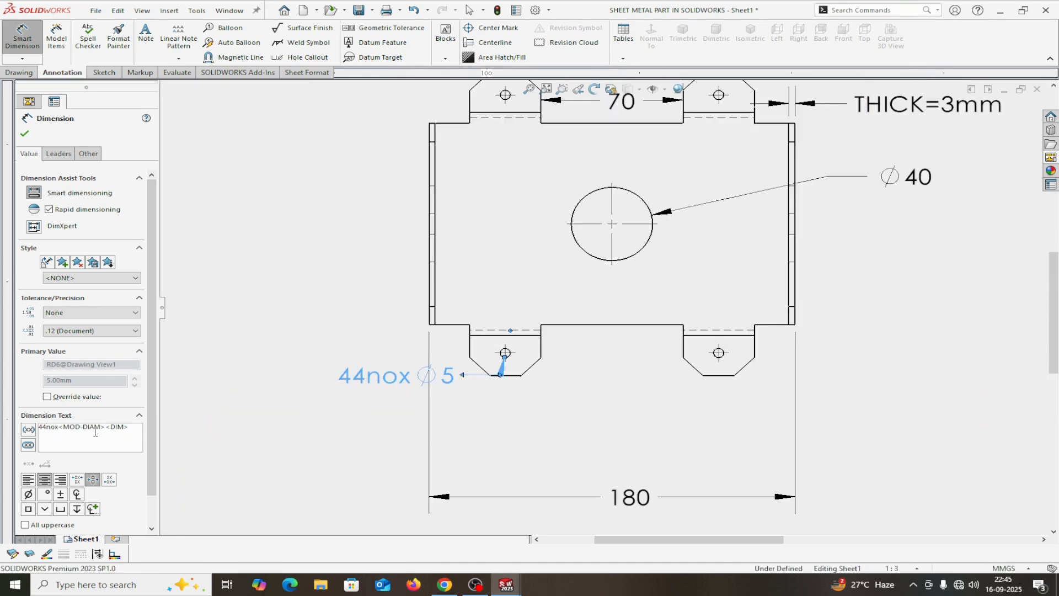
pyautogui.click(44, 426)
pyautogui.press('BackSpace')
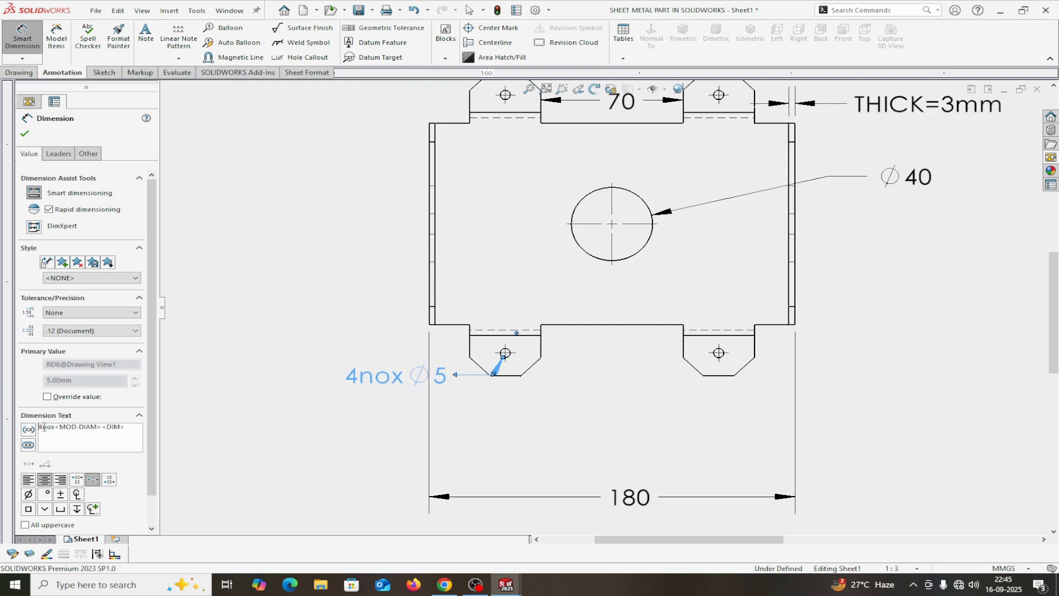
pyautogui.scroll(5, 570, 524)
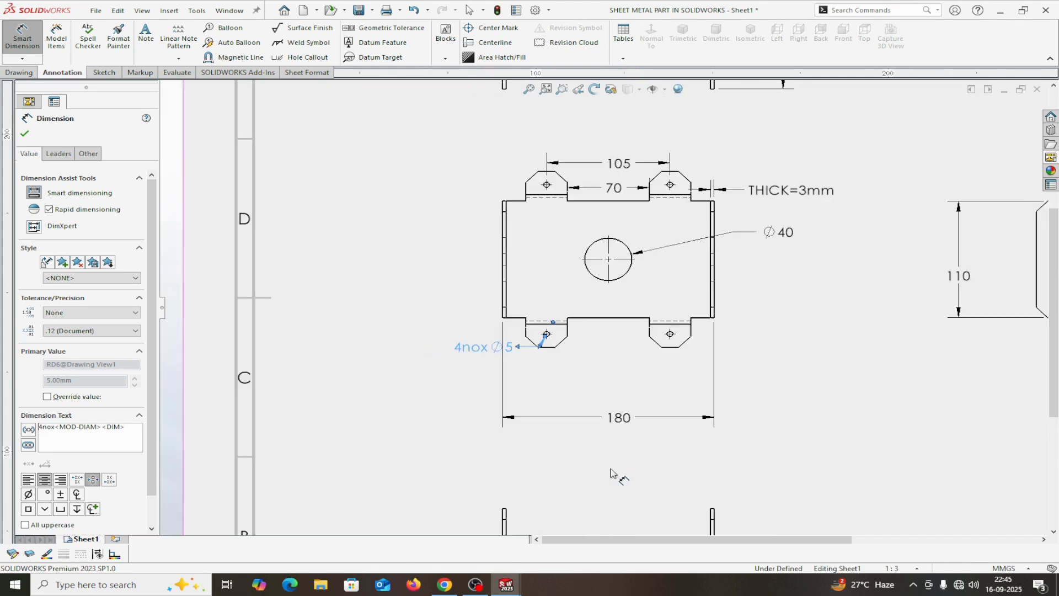
pyautogui.scroll(-3, 774, 460)
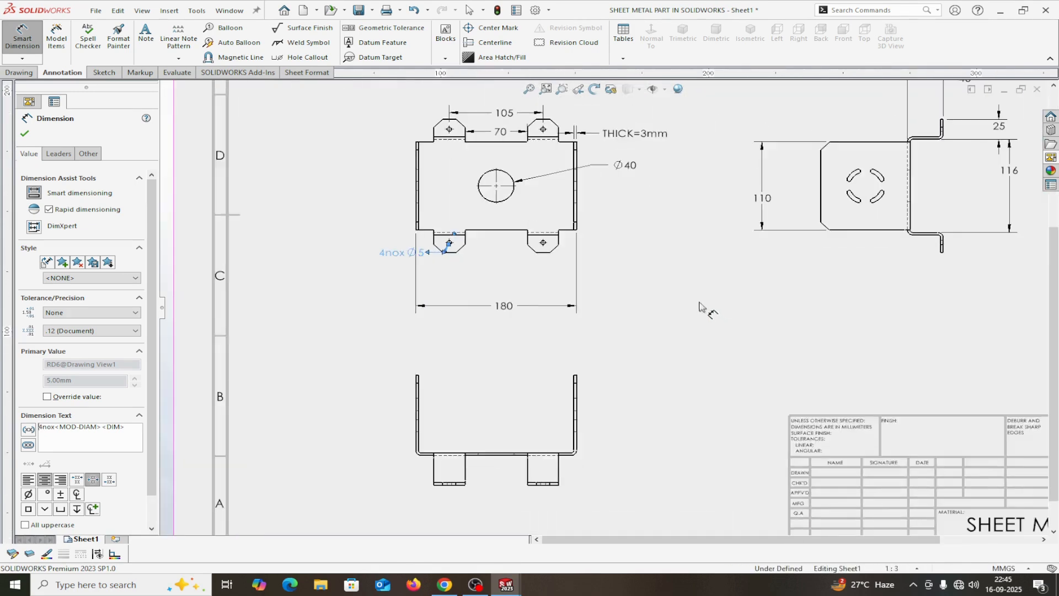
pyautogui.scroll(-4, 805, 221)
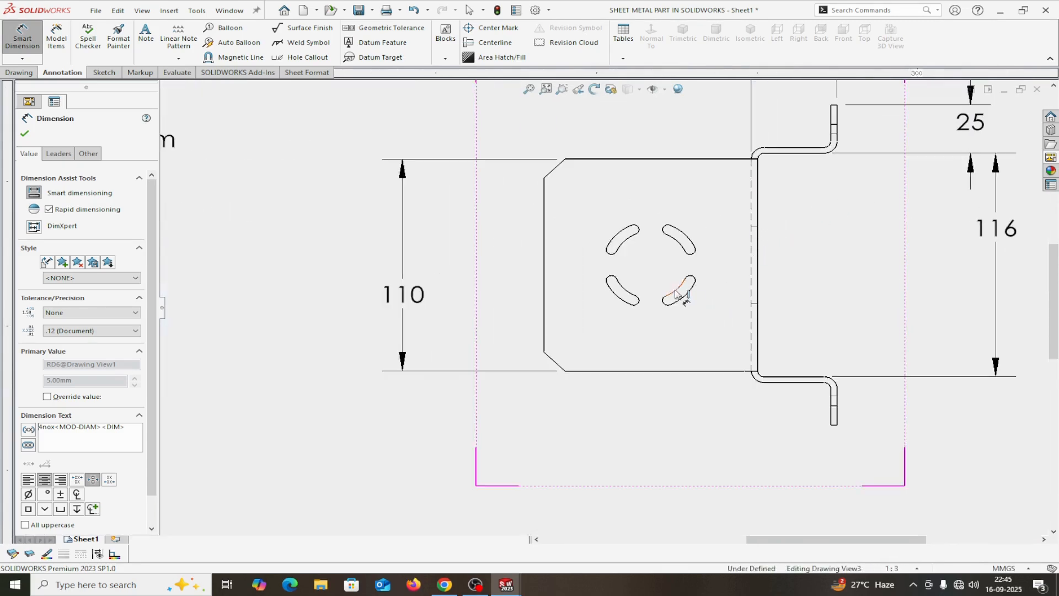
pyautogui.click(25, 134)
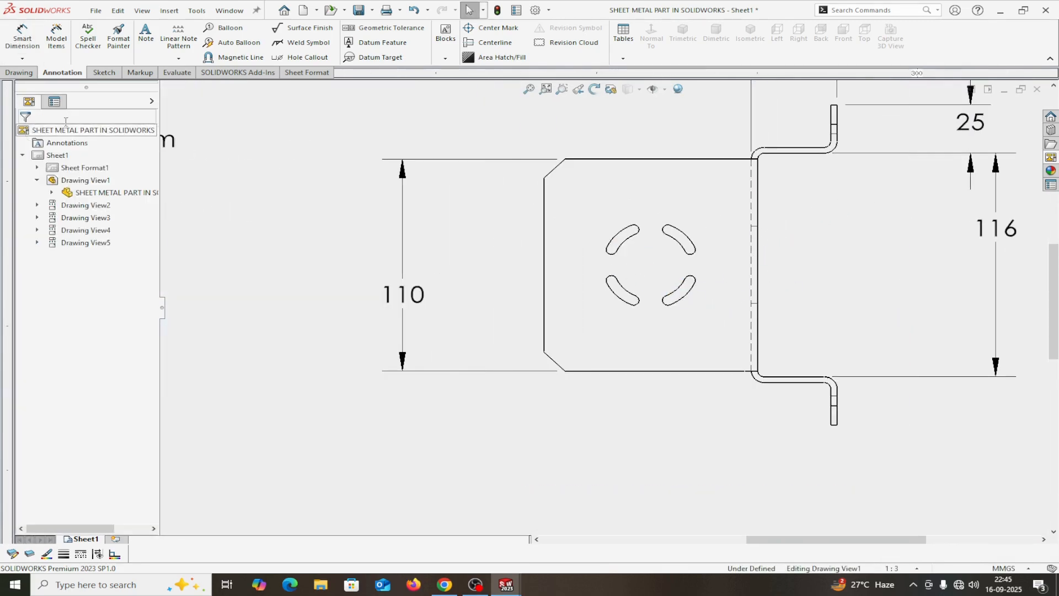
# Step: Add a center mark to the upper-left arc slot in the side view, using the slot-ends option for arc slots
pyautogui.click(488, 30)
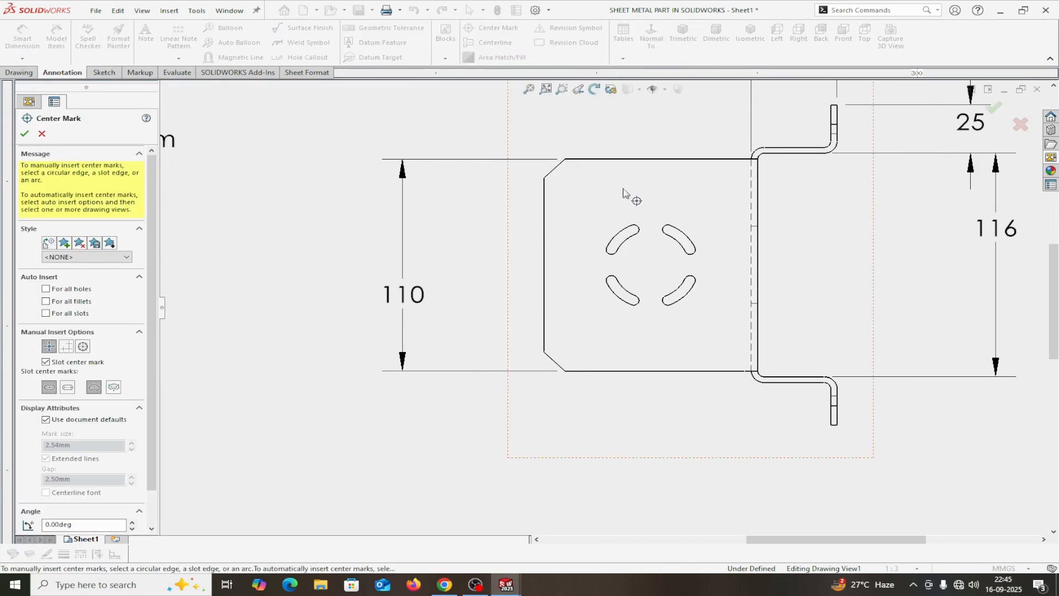
pyautogui.click(632, 240)
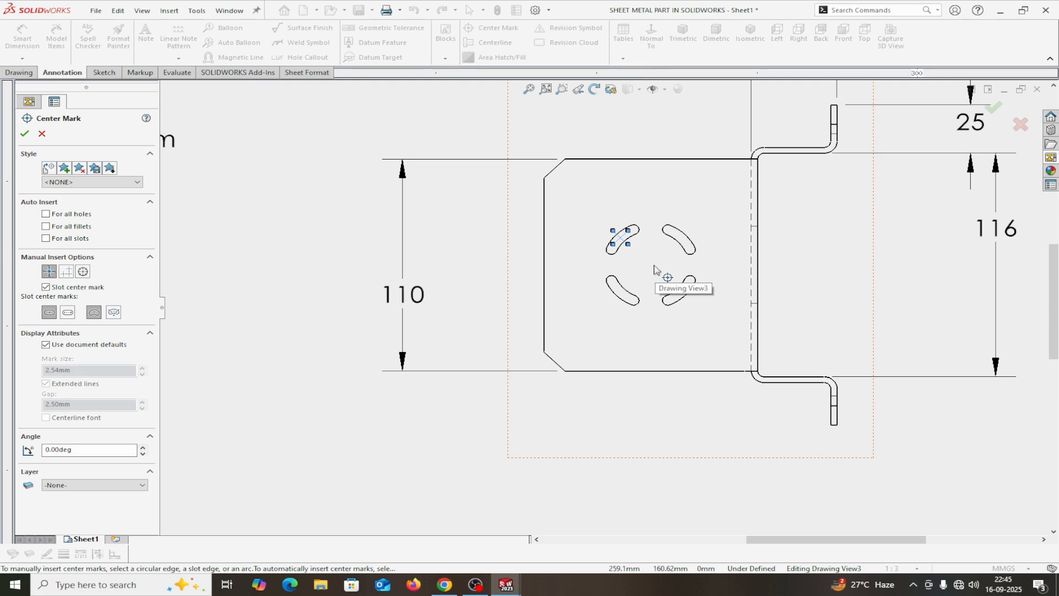
pyautogui.click(115, 313)
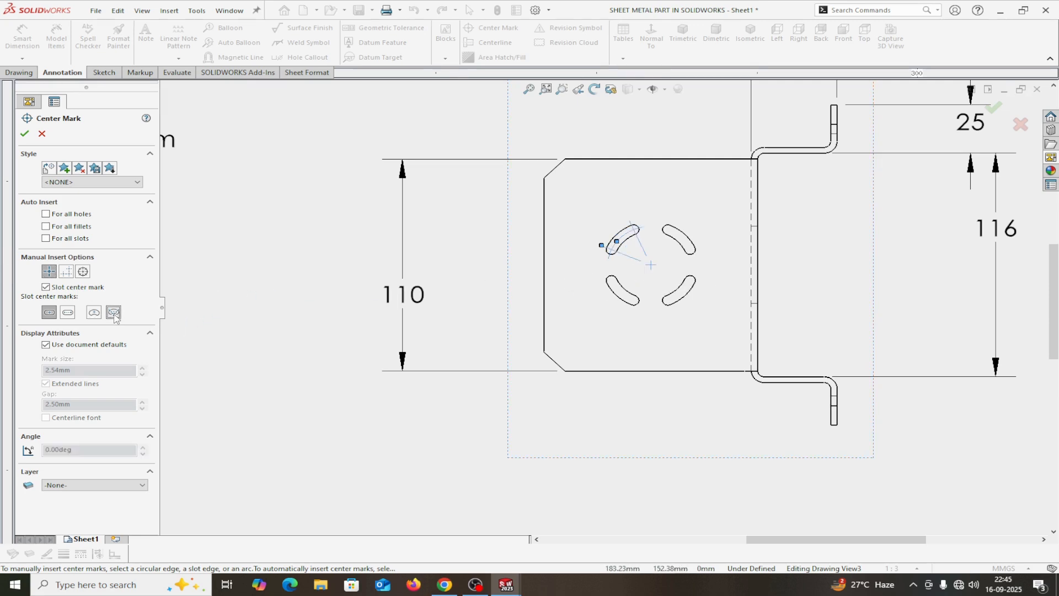
pyautogui.click(24, 135)
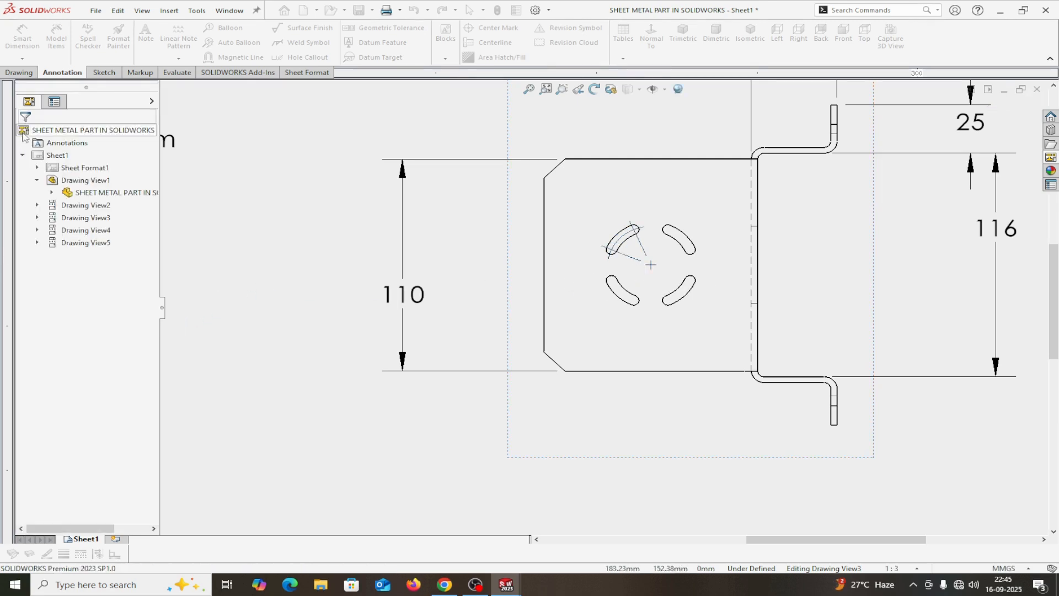
# Step: Dimension the outer arc radius of the upper-right slot in the side view, placing the text above the slots
pyautogui.click(22, 37)
pyautogui.scroll(-2, 727, 262)
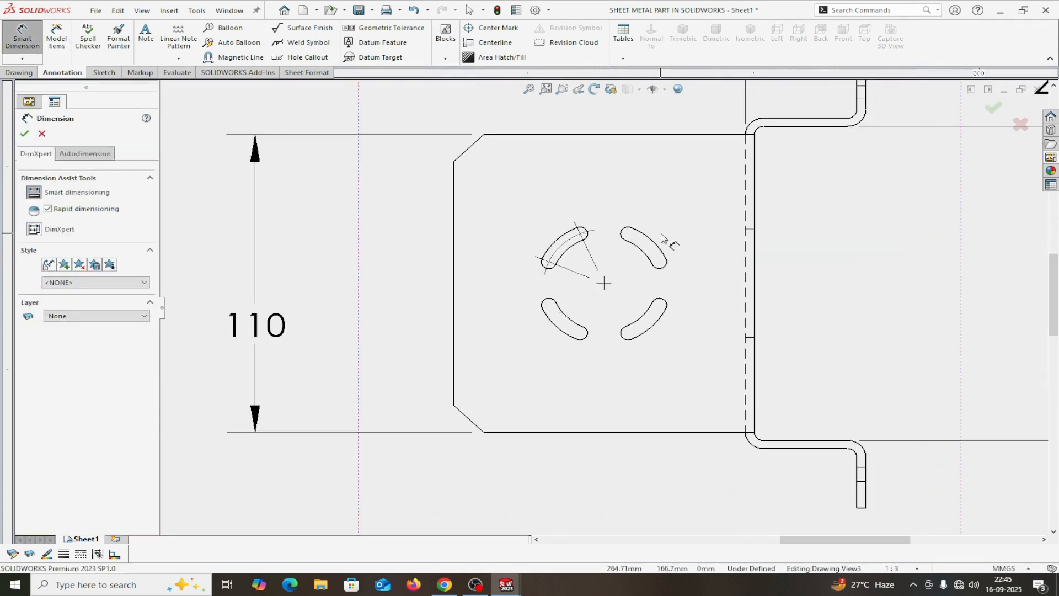
pyautogui.click(652, 244)
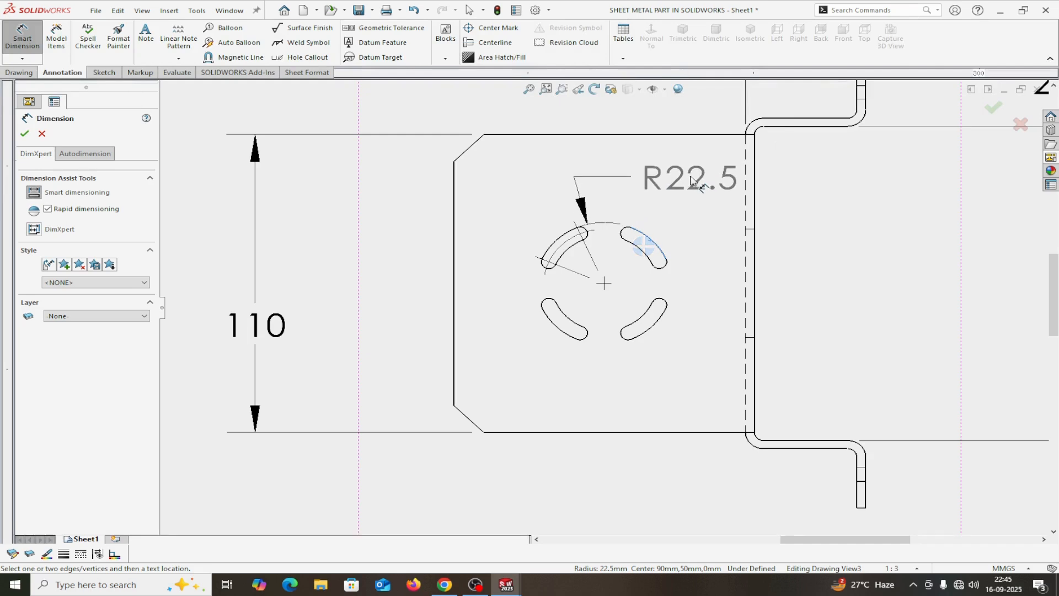
pyautogui.click(691, 175)
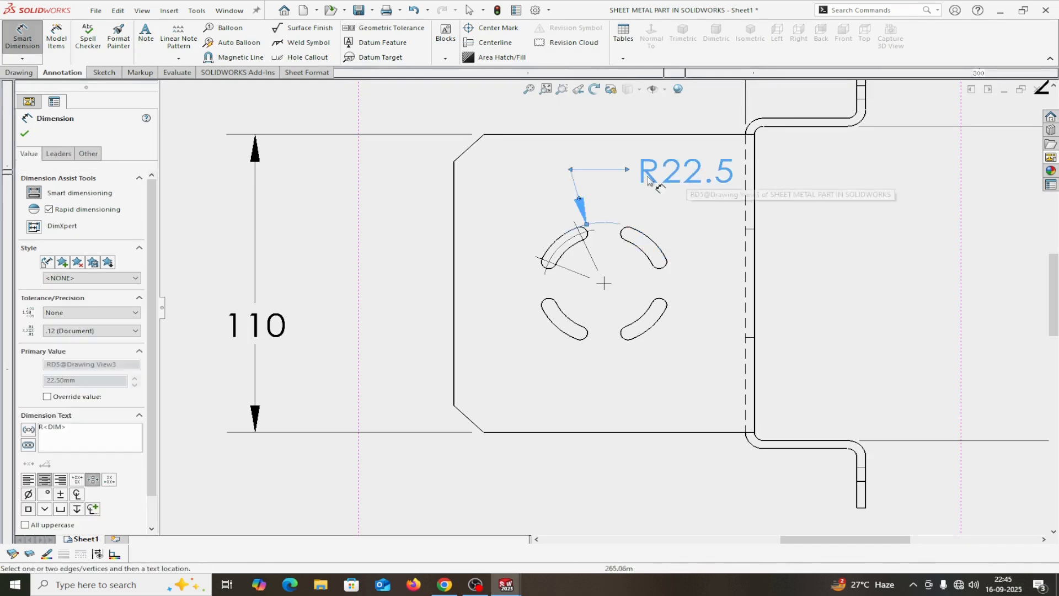
pyautogui.press('Escape')
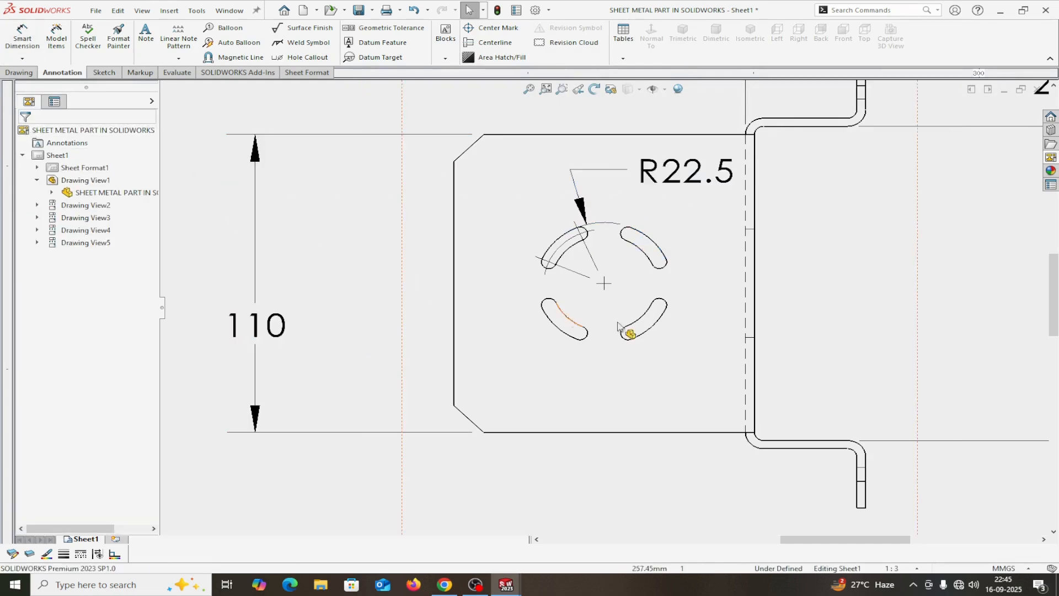
# Step: Dimension the inner arc radius of the lower-left slot in the side view, placing the text below and left of the slots
pyautogui.scroll(-2, 688, 335)
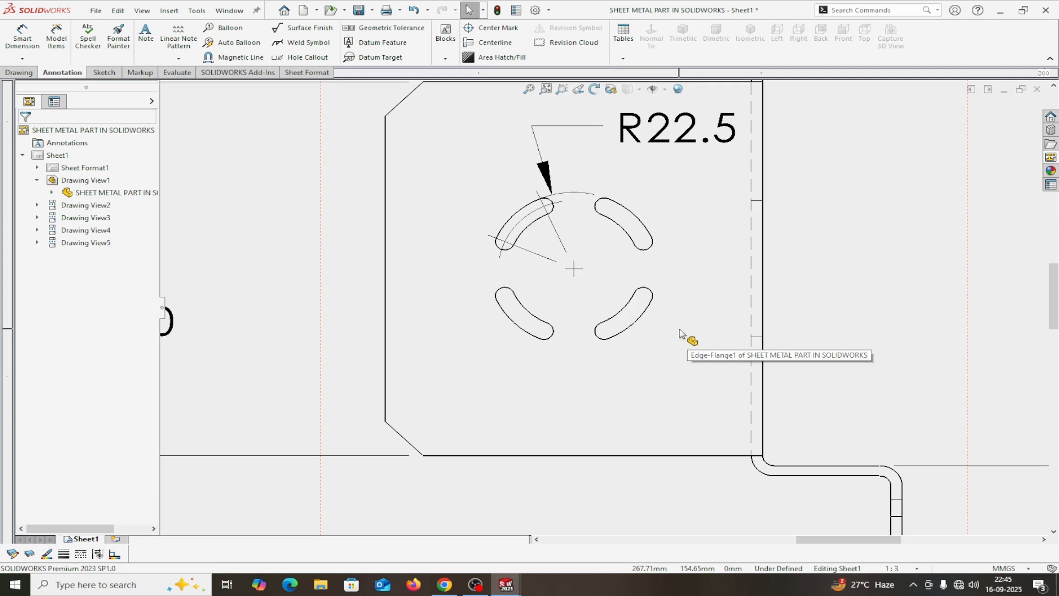
pyautogui.click(22, 36)
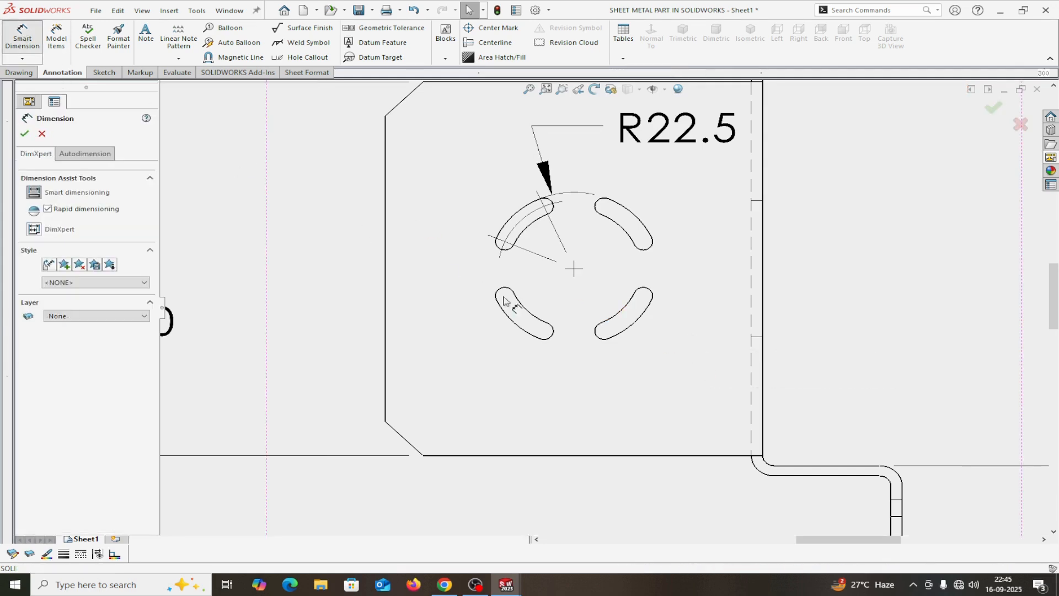
pyautogui.click(540, 317)
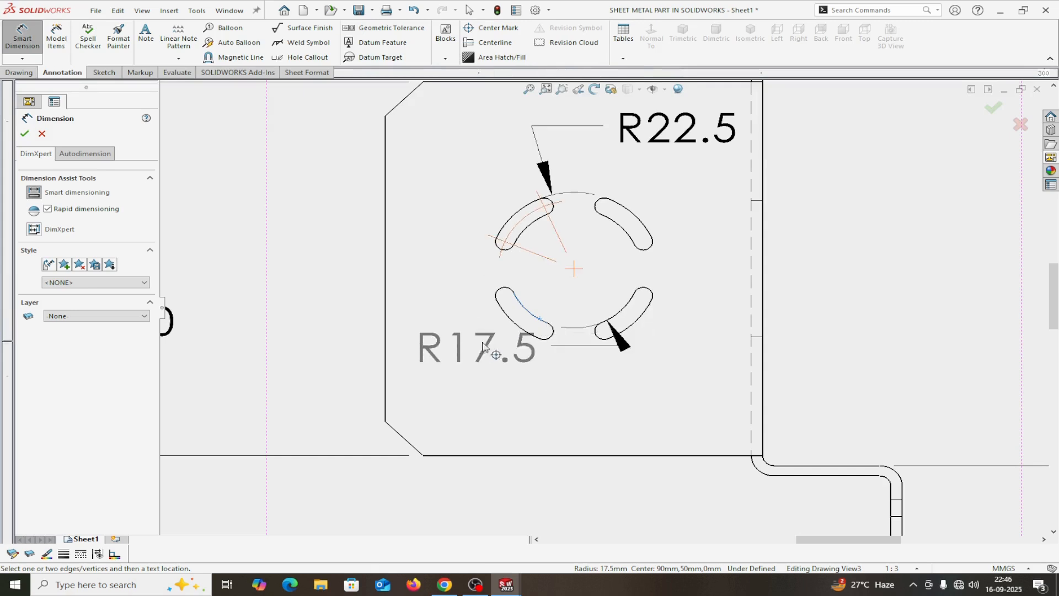
pyautogui.click(439, 375)
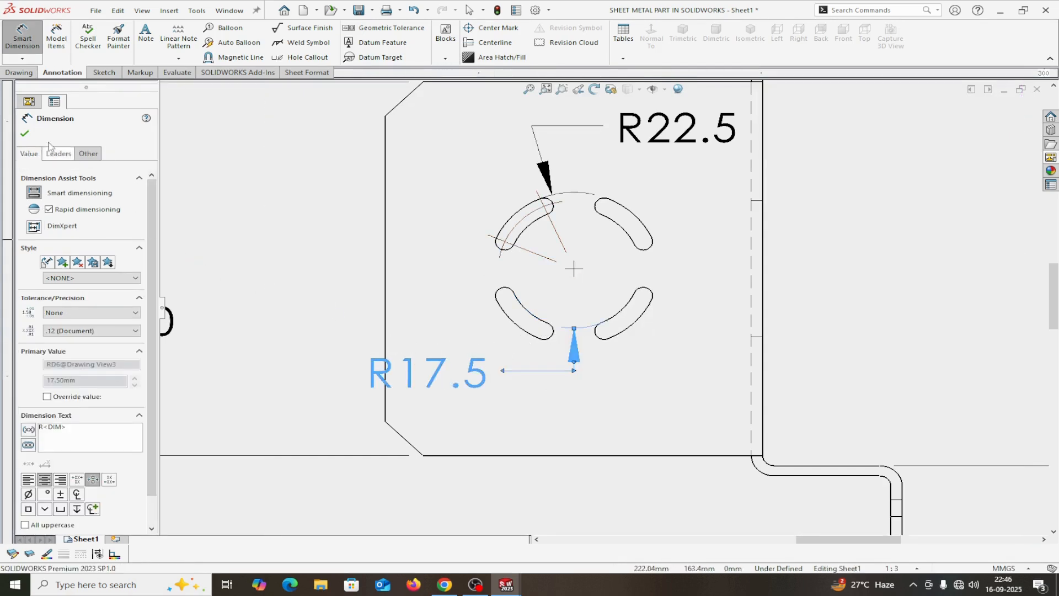
pyautogui.click(25, 134)
# Step: Add the note "TOP VIEW" beneath the 180 mm width dimension of the top view
pyautogui.scroll(10, 633, 401)
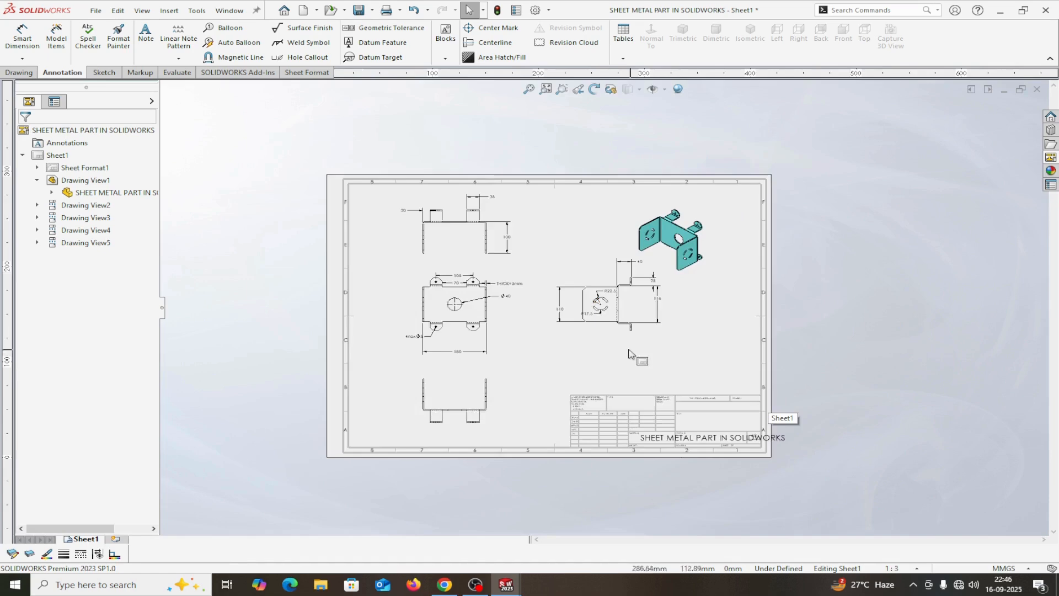
pyautogui.scroll(-3, 606, 359)
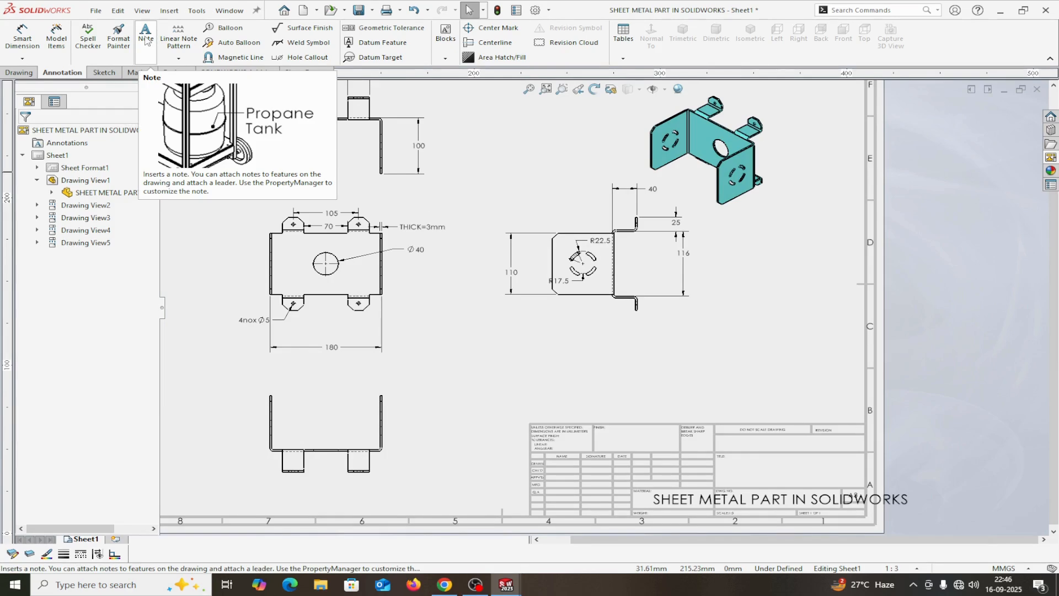
pyautogui.click(146, 39)
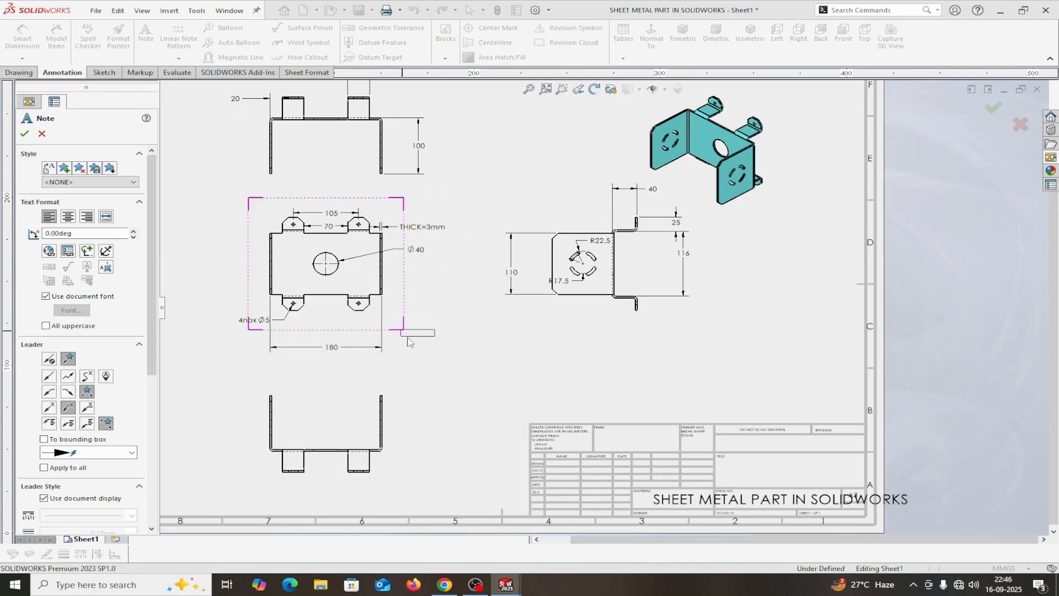
pyautogui.click(325, 366)
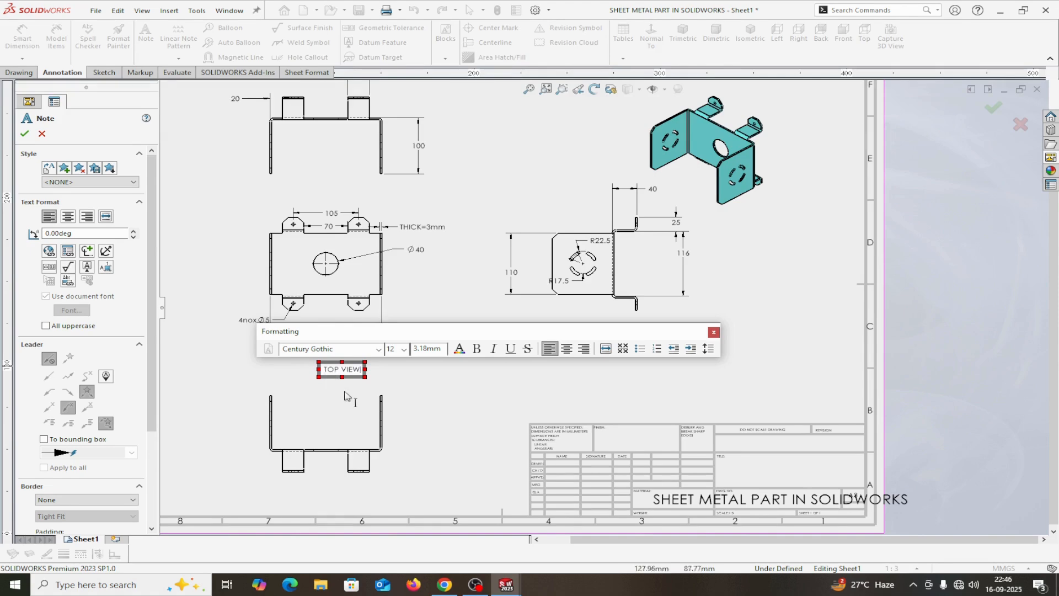
# Step: Format the "TOP VIEW" note as 18-point bold red text and center it beneath the top view's width dimension
pyautogui.moveTo(324, 368); pyautogui.dragTo(363, 370)
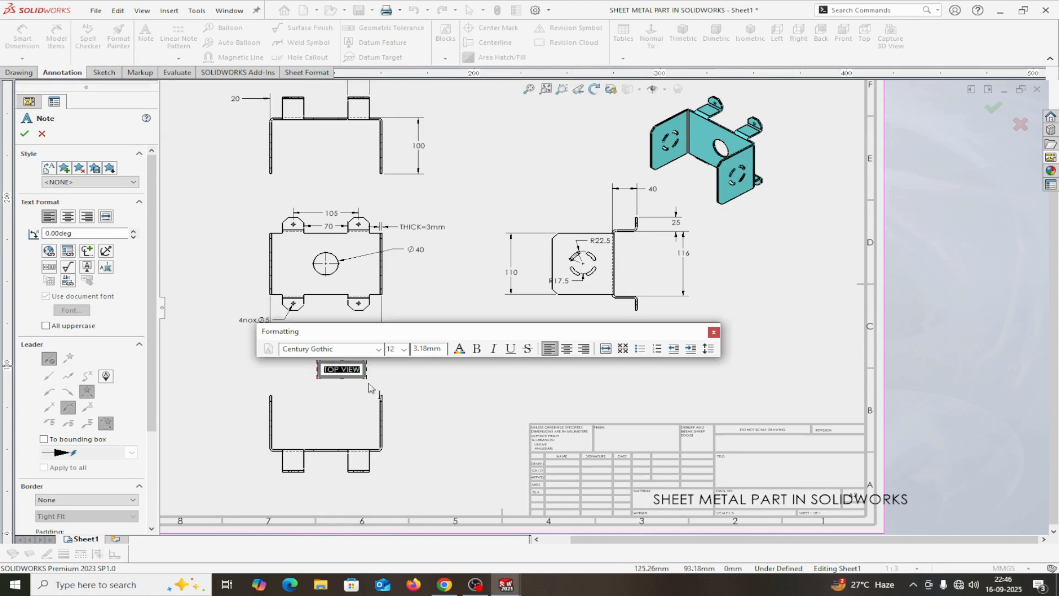
pyautogui.click(404, 349)
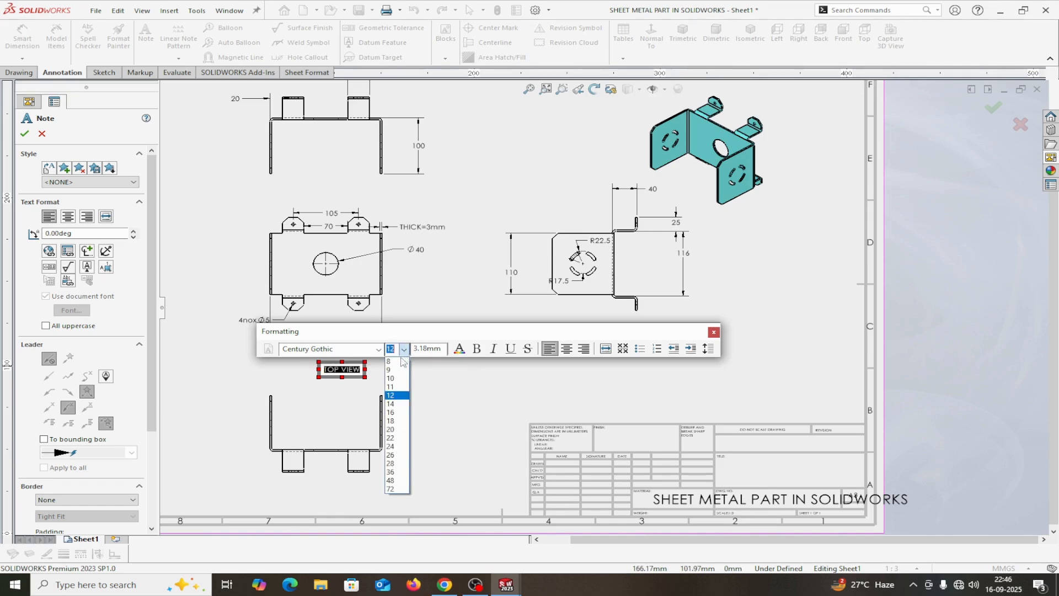
pyautogui.click(394, 422)
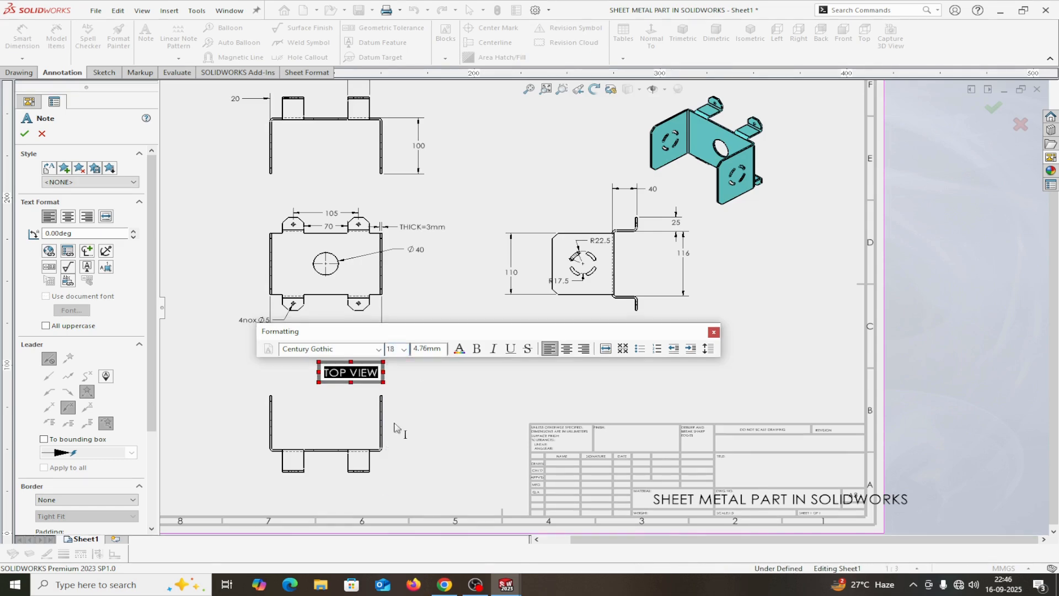
pyautogui.click(477, 350)
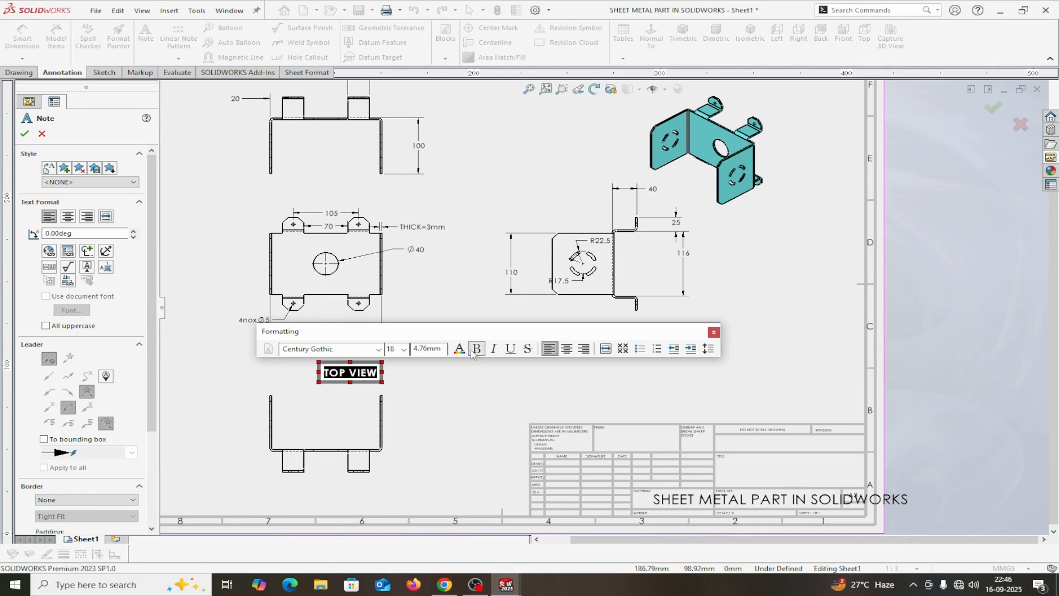
pyautogui.click(458, 349)
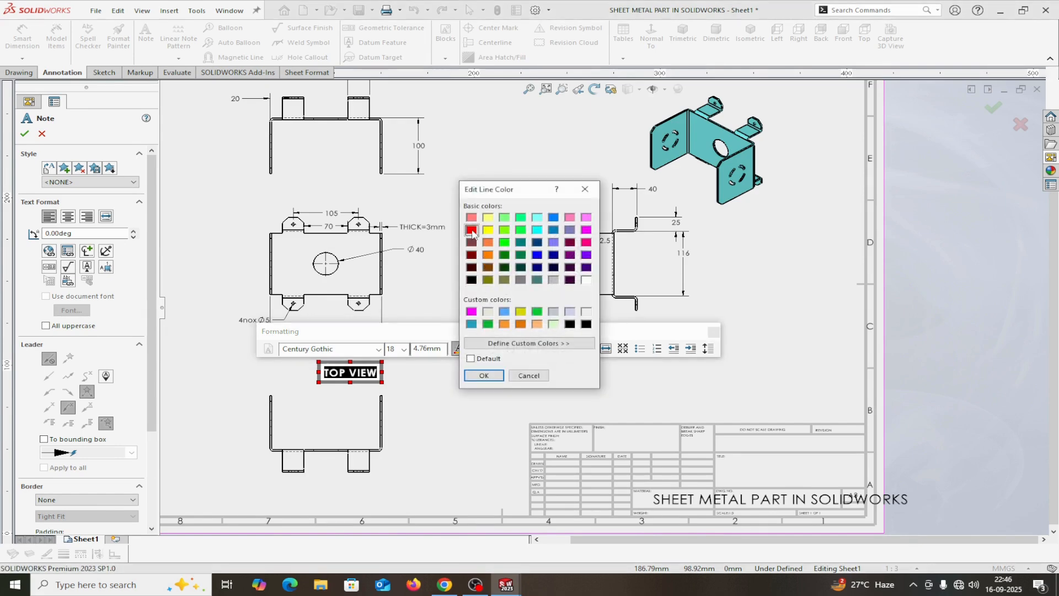
pyautogui.click(483, 375)
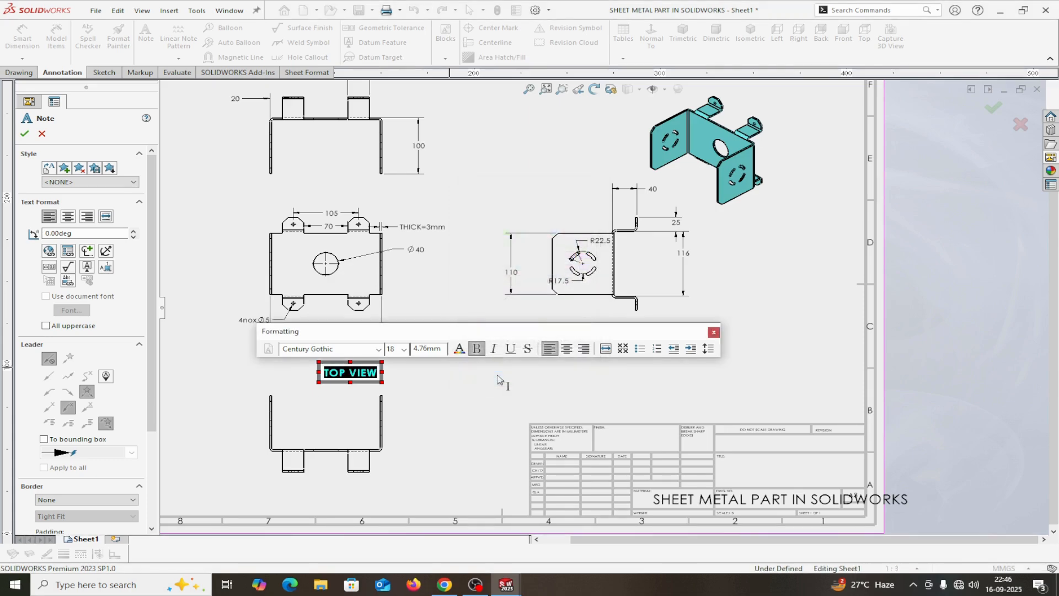
pyautogui.scroll(-1, 412, 396)
pyautogui.scroll(2, 411, 396)
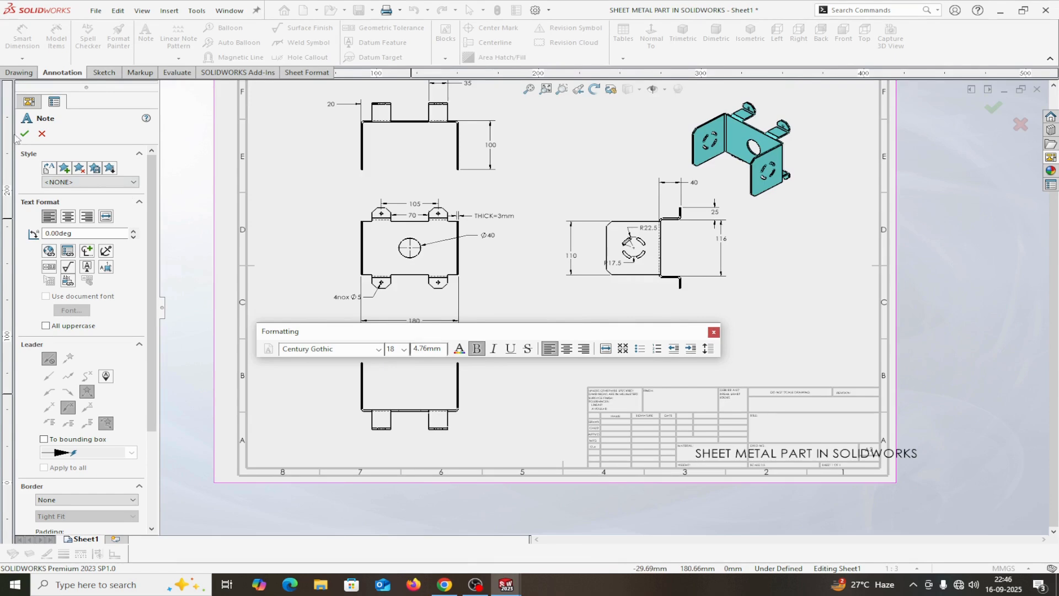
pyautogui.click(24, 133)
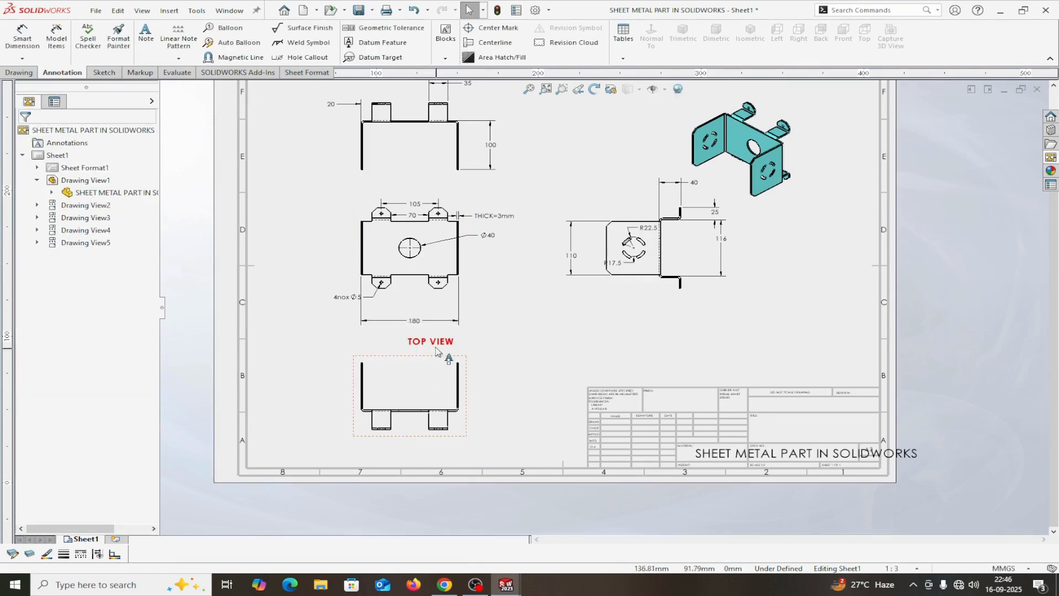
pyautogui.moveTo(435, 348); pyautogui.dragTo(420, 344)
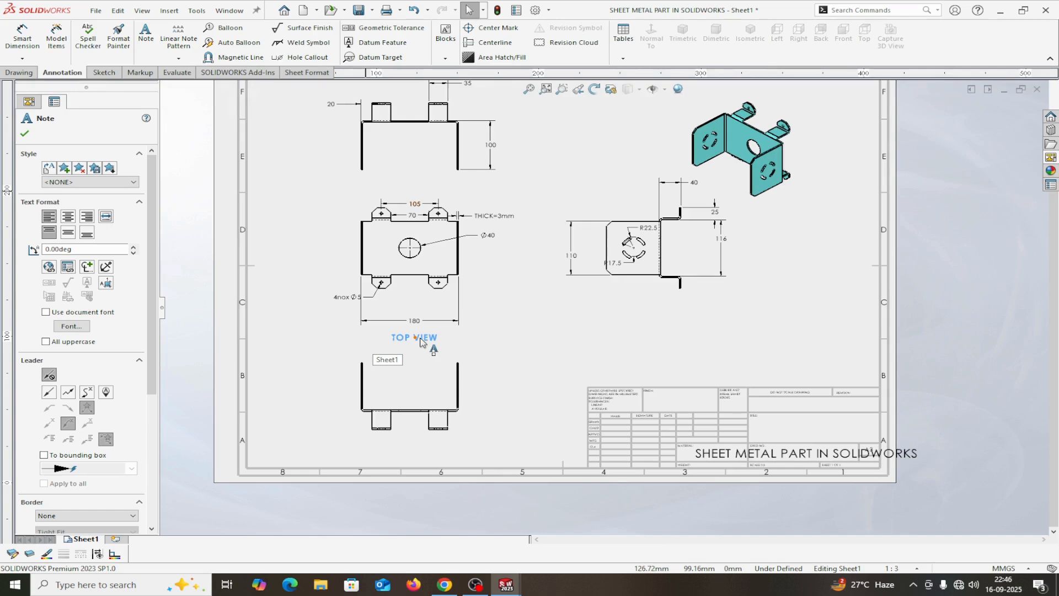
# Step: Copy the "TOP VIEW" note beneath the side view and change the copy's text to "RIGHT VIEW"
pyautogui.keyDown('ctrl'); pyautogui.moveTo(612, 305); pyautogui.dragTo(613, 306); pyautogui.keyUp('ctrl')
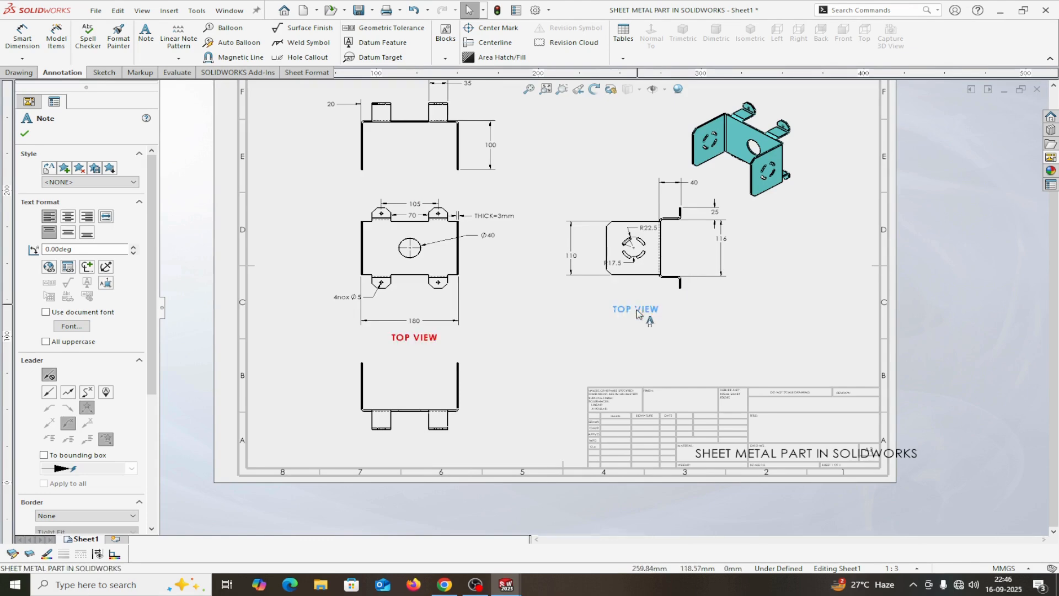
pyautogui.doubleClick(637, 311)
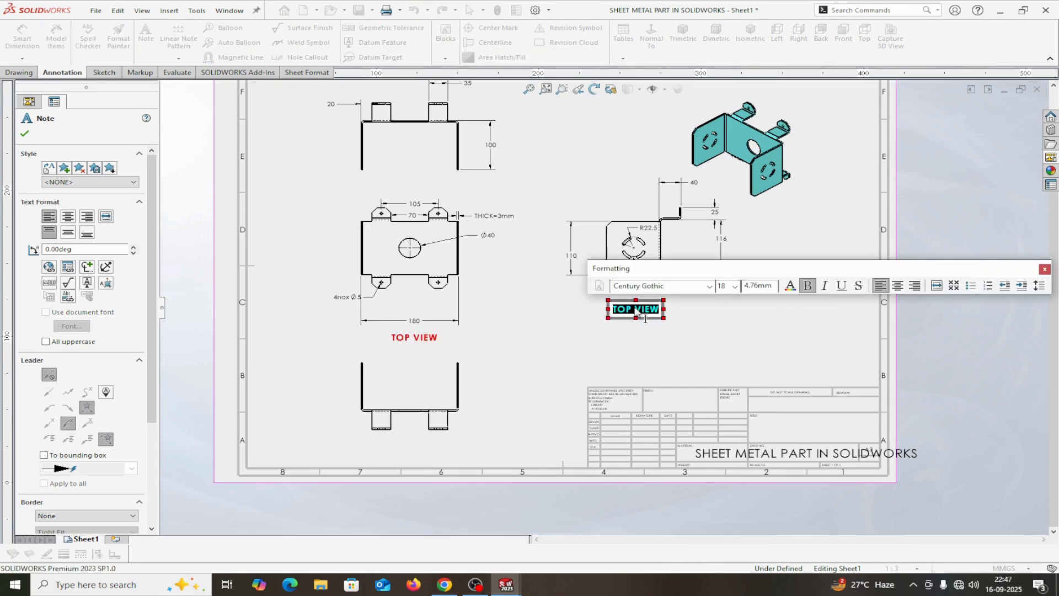
pyautogui.write('RIGHT VIEW')
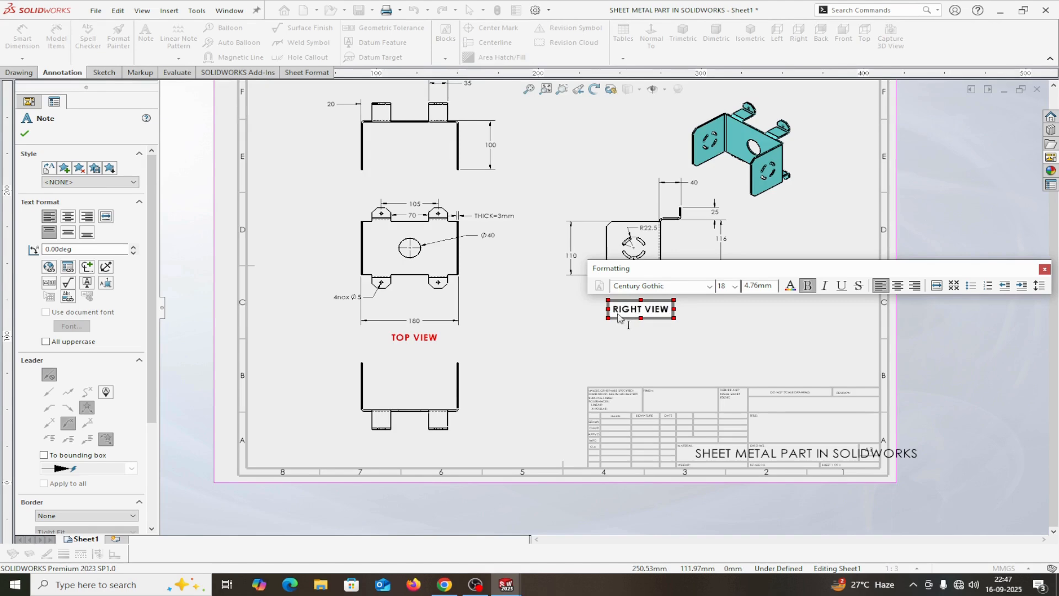
# Step: Format the "RIGHT VIEW" note as 22-point bold text
pyautogui.moveTo(615, 308); pyautogui.dragTo(667, 322)
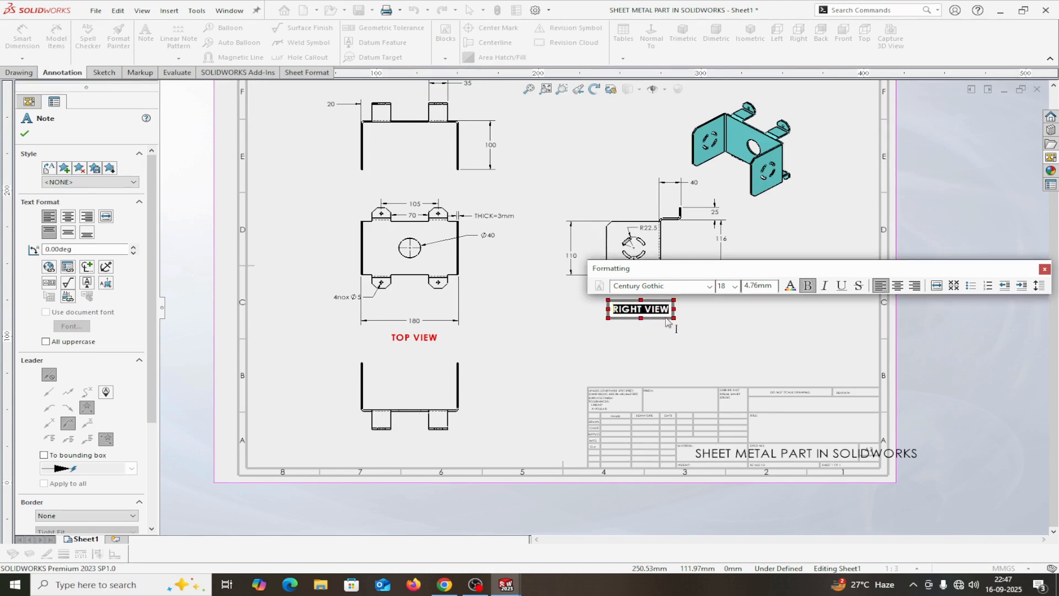
pyautogui.click(736, 289)
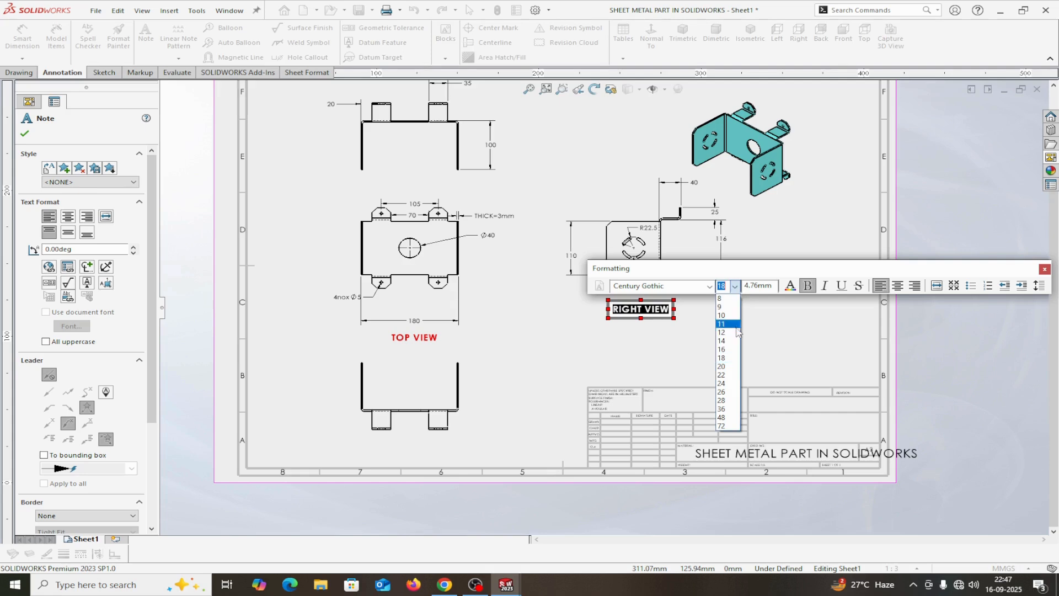
pyautogui.click(724, 378)
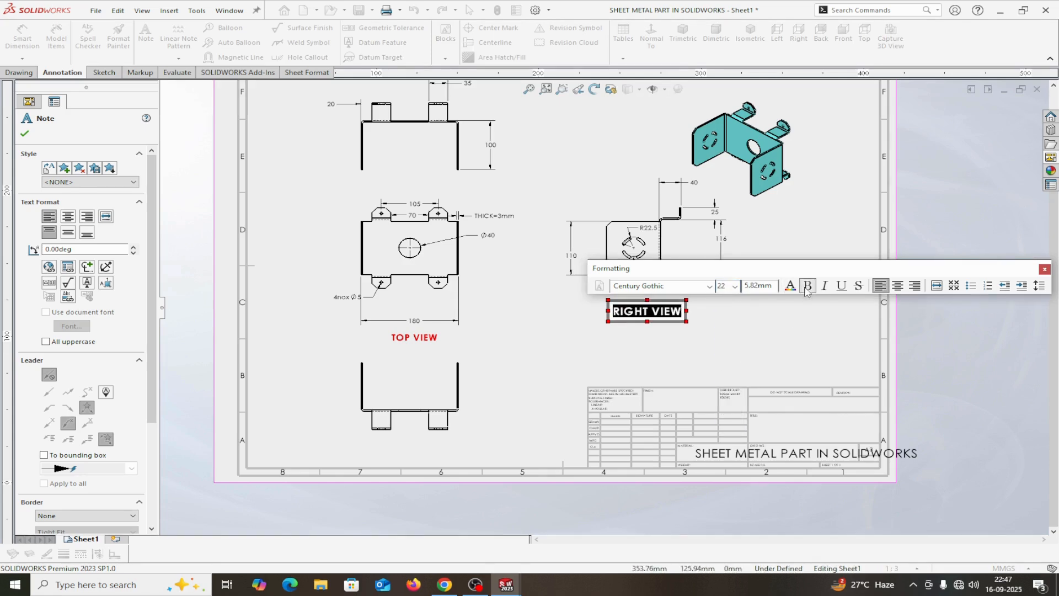
pyautogui.click(806, 287)
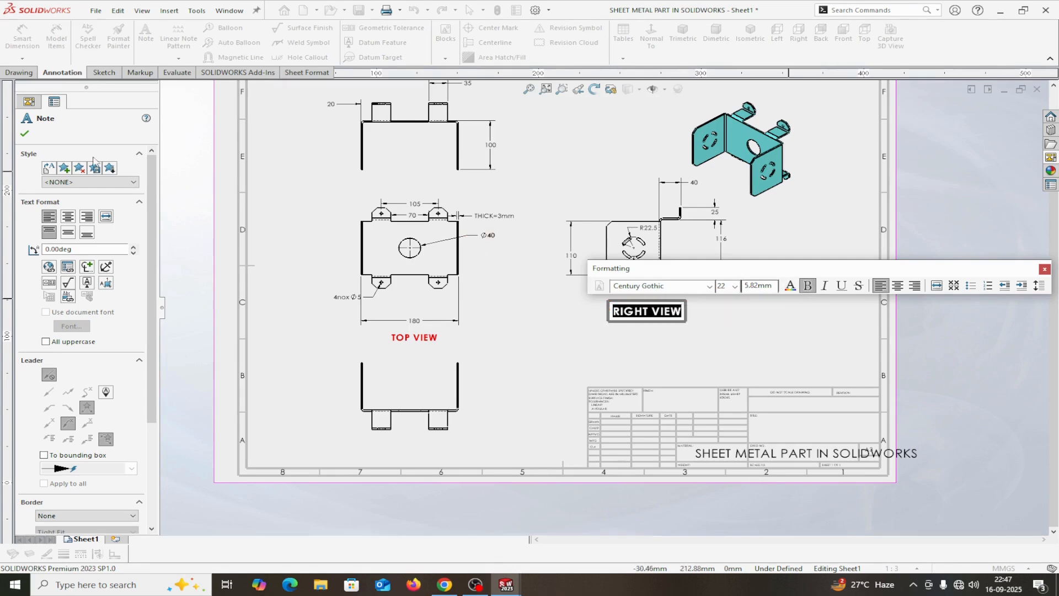
pyautogui.click(29, 133)
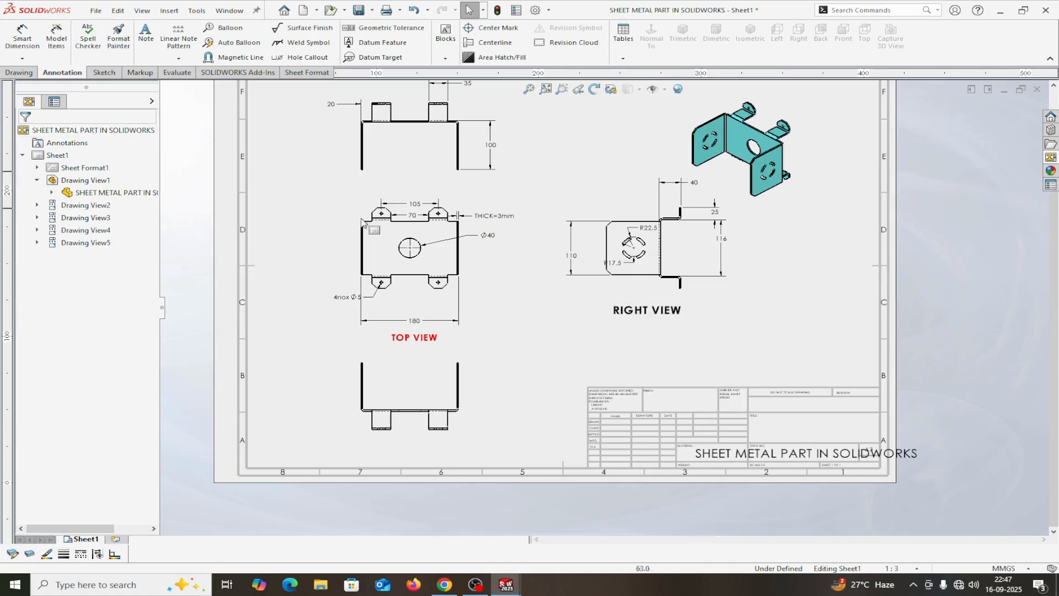
pyautogui.press('z')
pyautogui.scroll(-4, 724, 298)
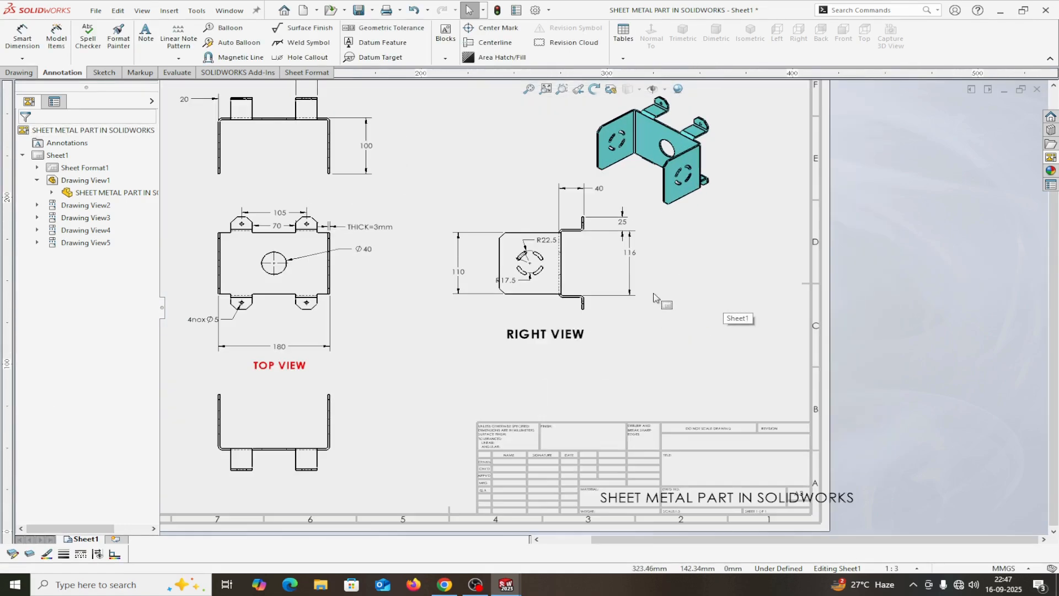
pyautogui.scroll(3, 552, 328)
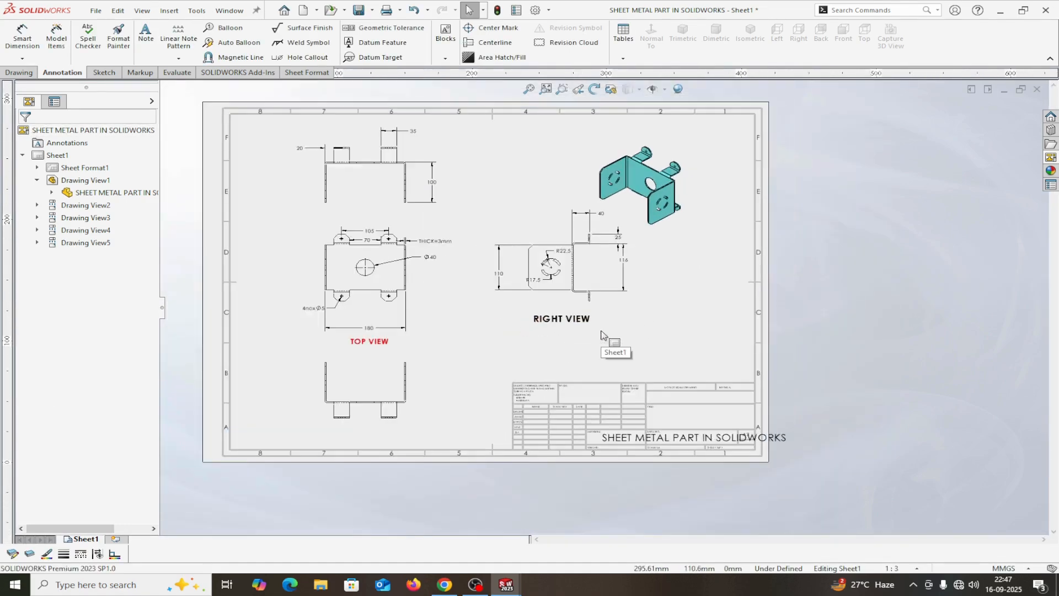
pyautogui.scroll(-2, 601, 334)
pyautogui.scroll(-1, 601, 334)
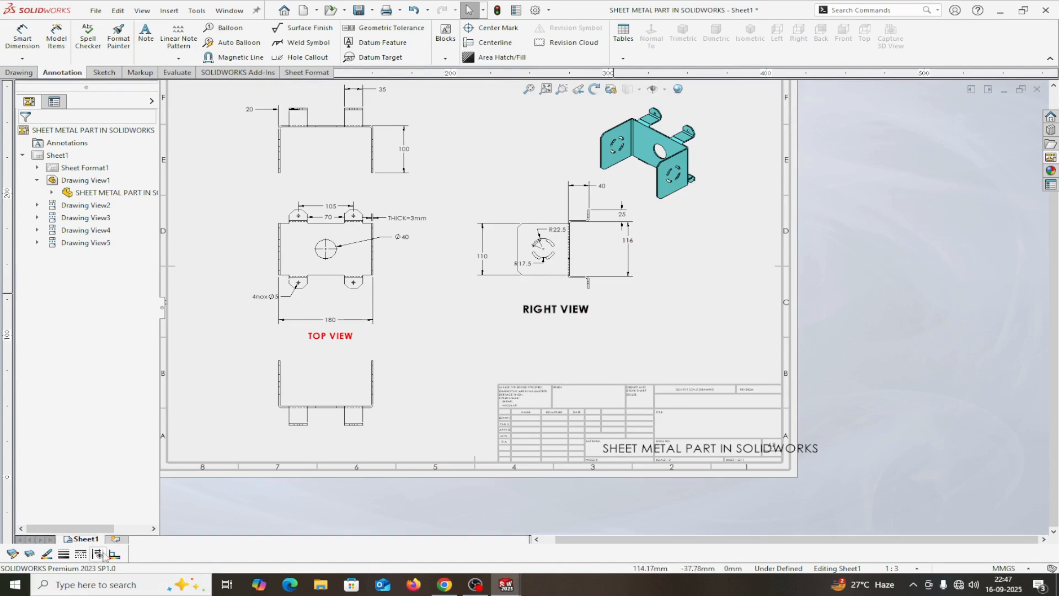
# Step: Add a second drawing sheet and place the part's flat pattern view left of the sheet's center
pyautogui.click(118, 543)
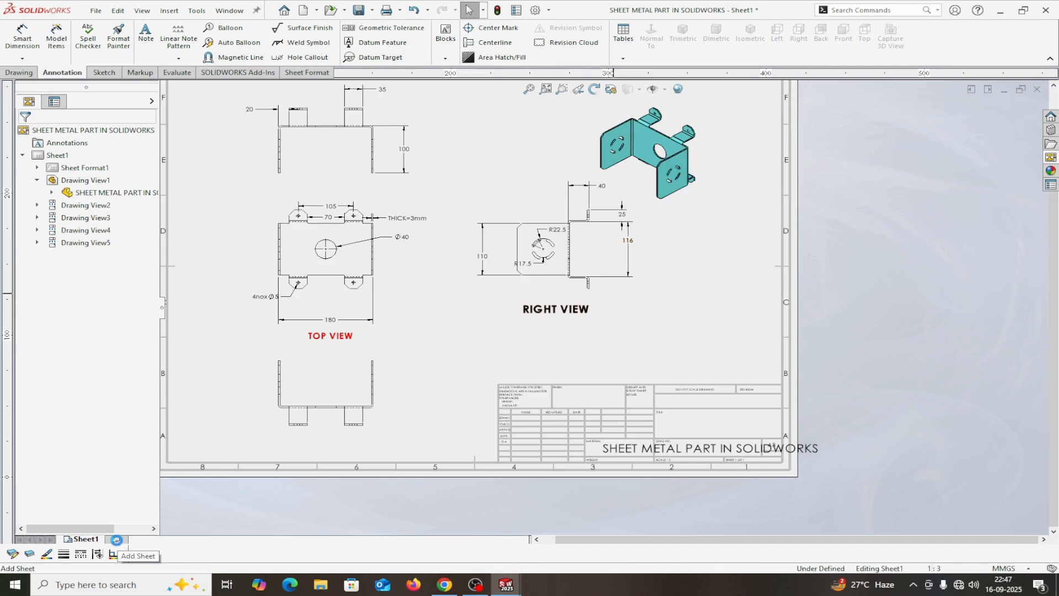
pyautogui.click(1050, 157)
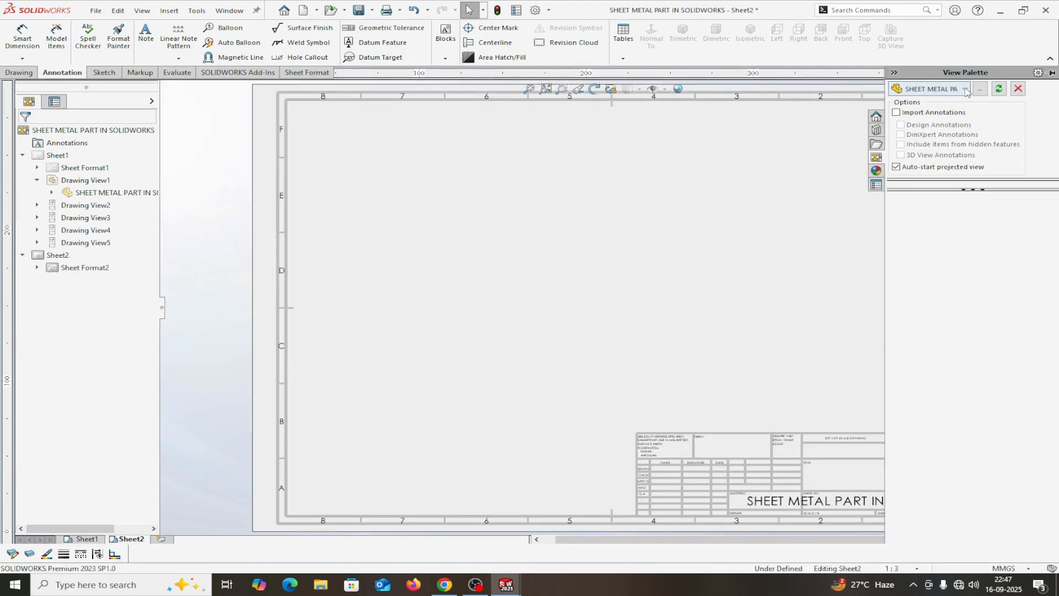
pyautogui.click(999, 89)
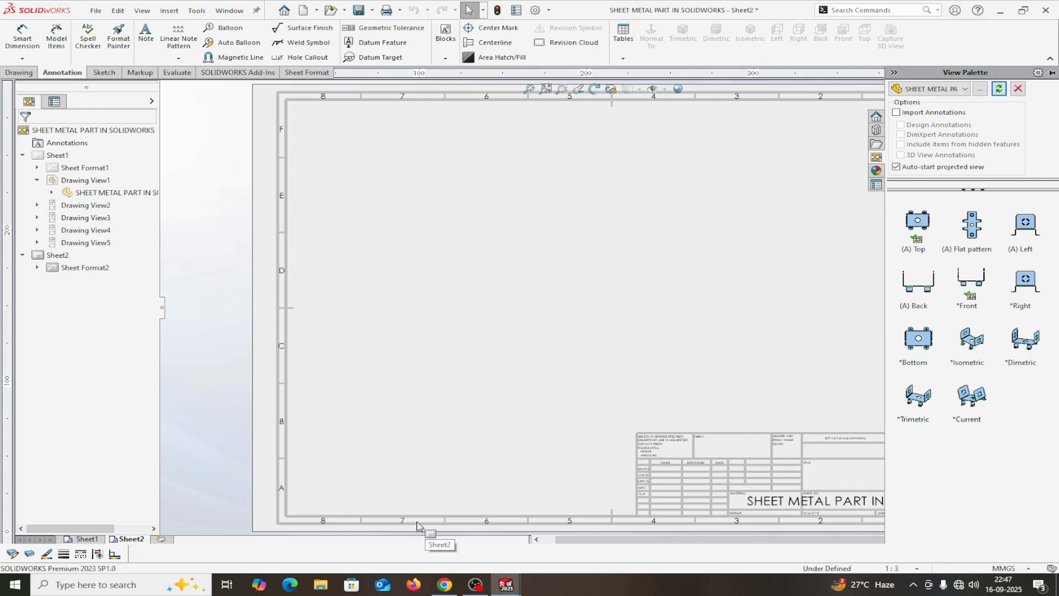
pyautogui.moveTo(980, 233); pyautogui.dragTo(498, 281)
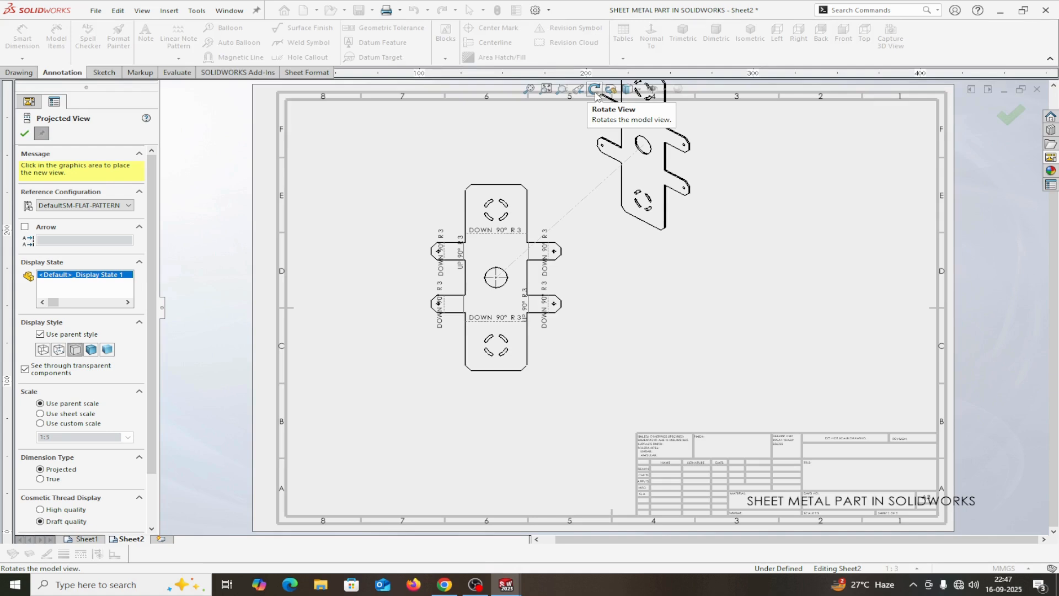
# Step: Rotate the flat pattern view by 90 degrees and finish without placing any projected view
pyautogui.click(595, 91)
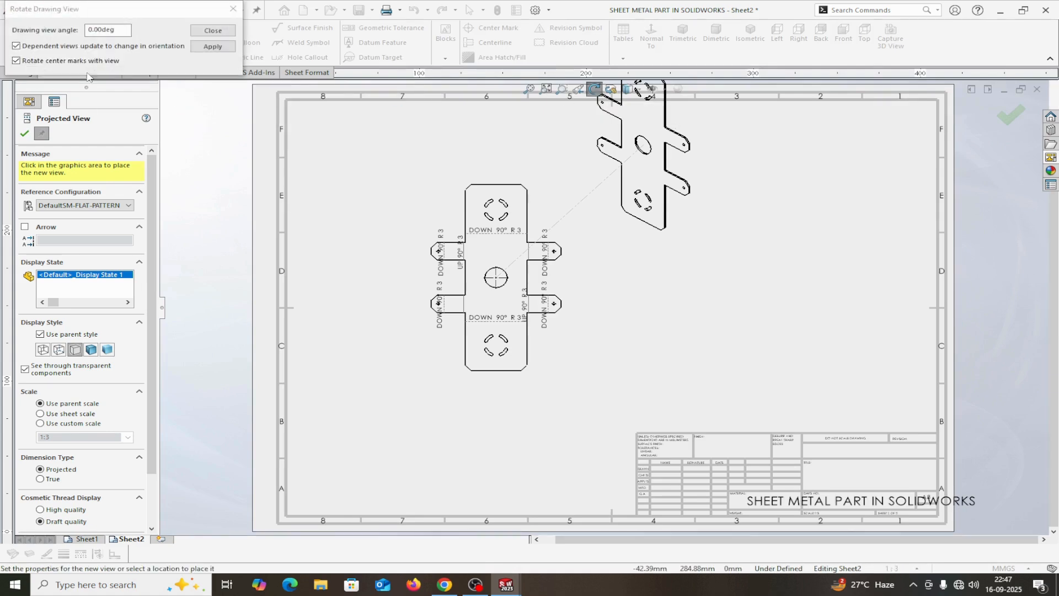
pyautogui.click(115, 31)
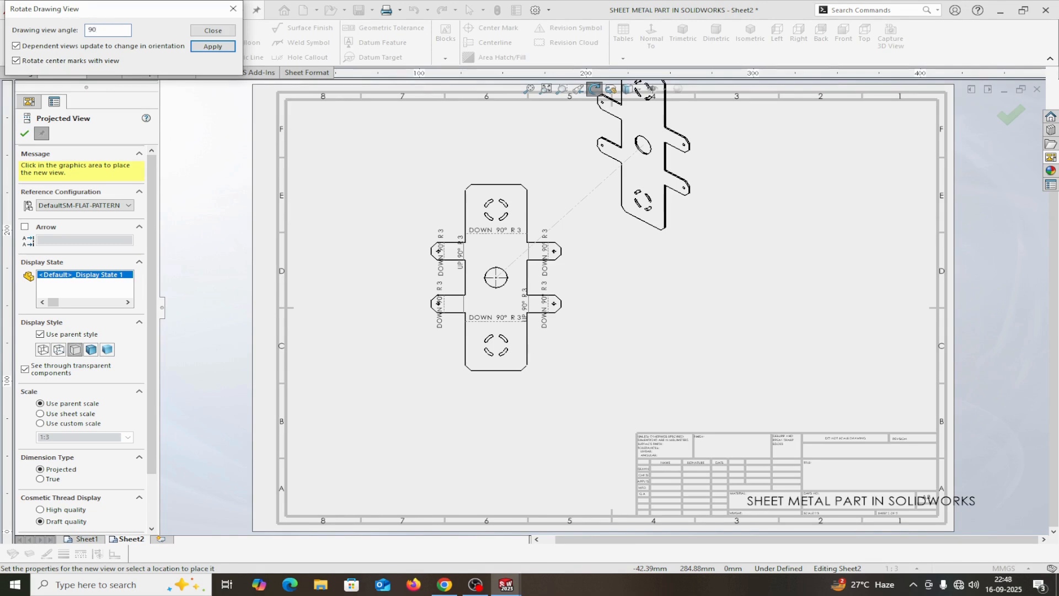
pyautogui.click(210, 48)
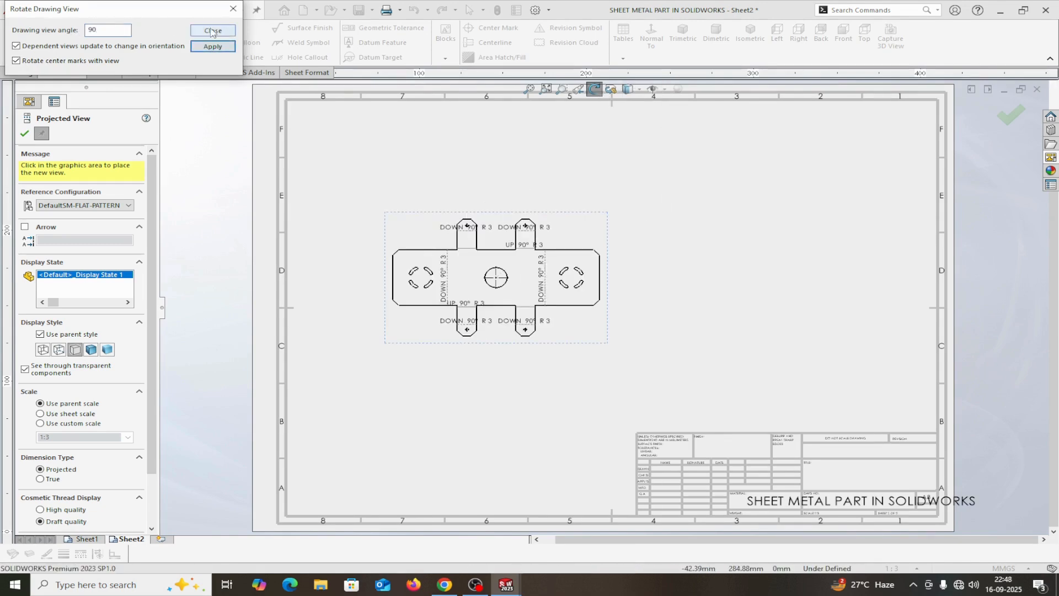
pyautogui.click(213, 30)
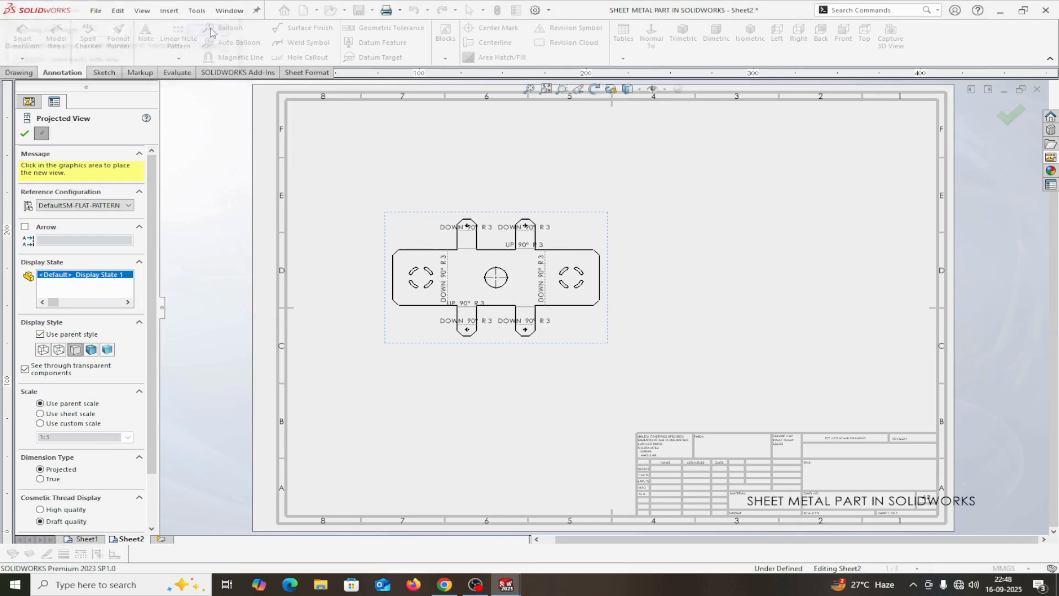
pyautogui.click(25, 134)
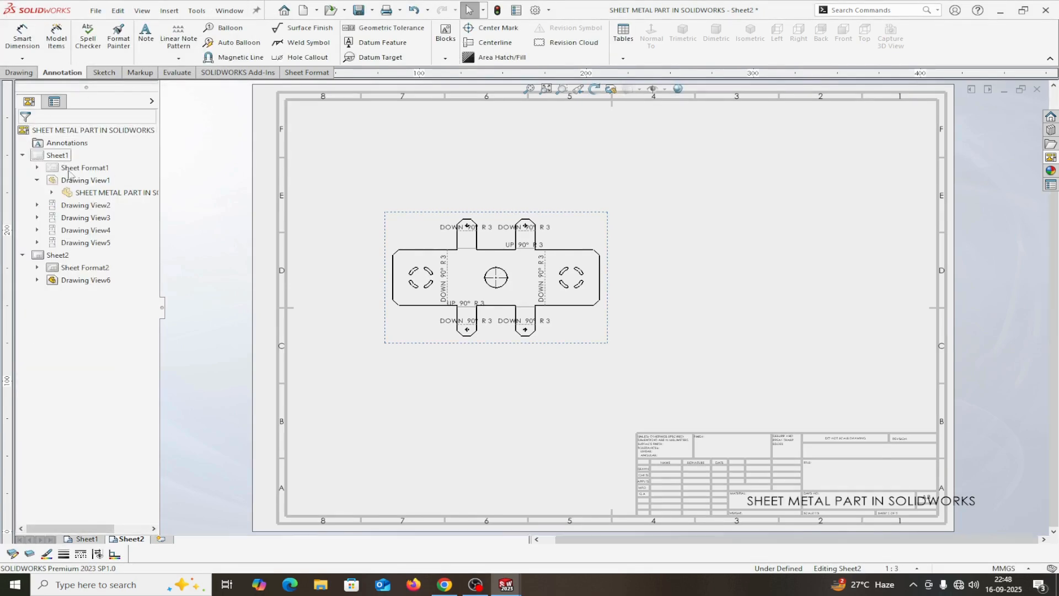
# Step: Place an isometric view of the part in the second sheet's upper-right area and display it shaded with edges
pyautogui.scroll(-3, 568, 309)
pyautogui.scroll(4, 552, 292)
pyautogui.scroll(-2, 525, 289)
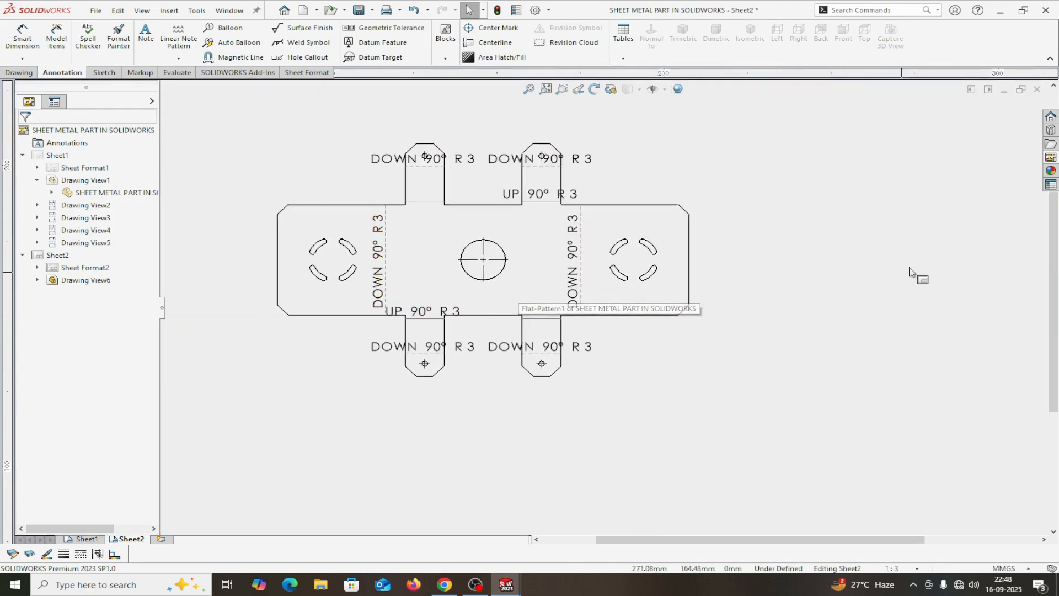
pyautogui.click(1051, 159)
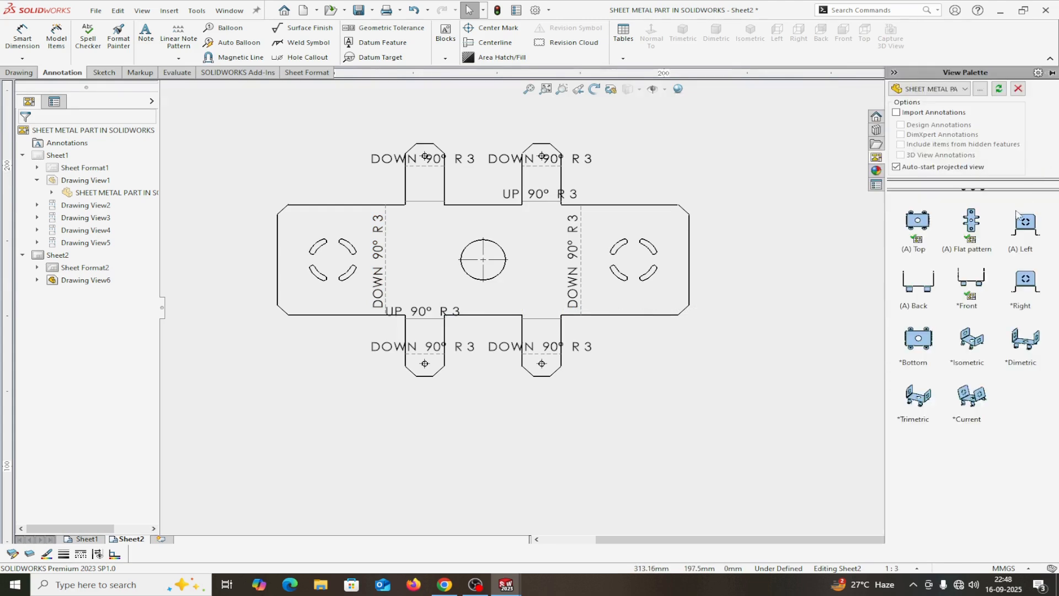
pyautogui.moveTo(980, 338)
pyautogui.mouseDown()
pyautogui.moveTo(970, 345)
pyautogui.moveTo(827, 248)
pyautogui.moveTo(867, 246)
pyautogui.moveTo(903, 267)
pyautogui.mouseUp()
pyautogui.press('f')
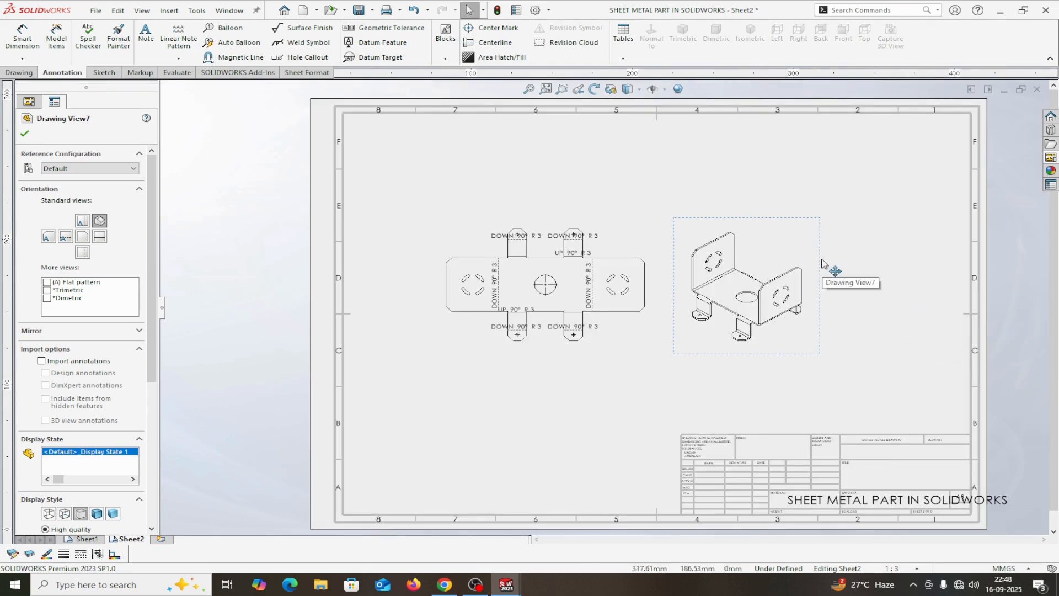
pyautogui.moveTo(826, 266)
pyautogui.mouseDown()
pyautogui.moveTo(844, 213)
pyautogui.moveTo(873, 217)
pyautogui.mouseUp()
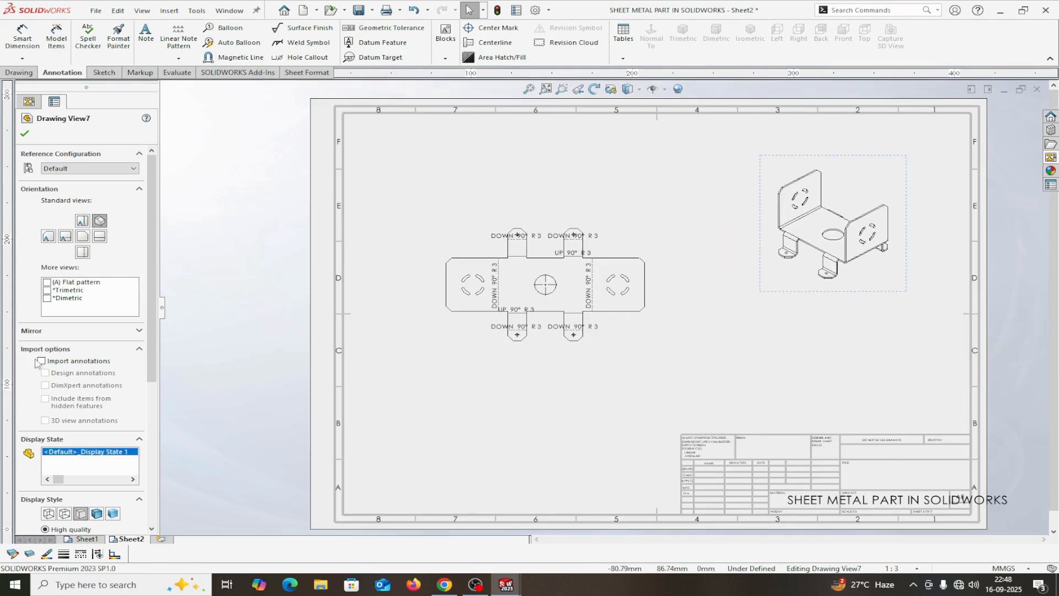
pyautogui.click(97, 514)
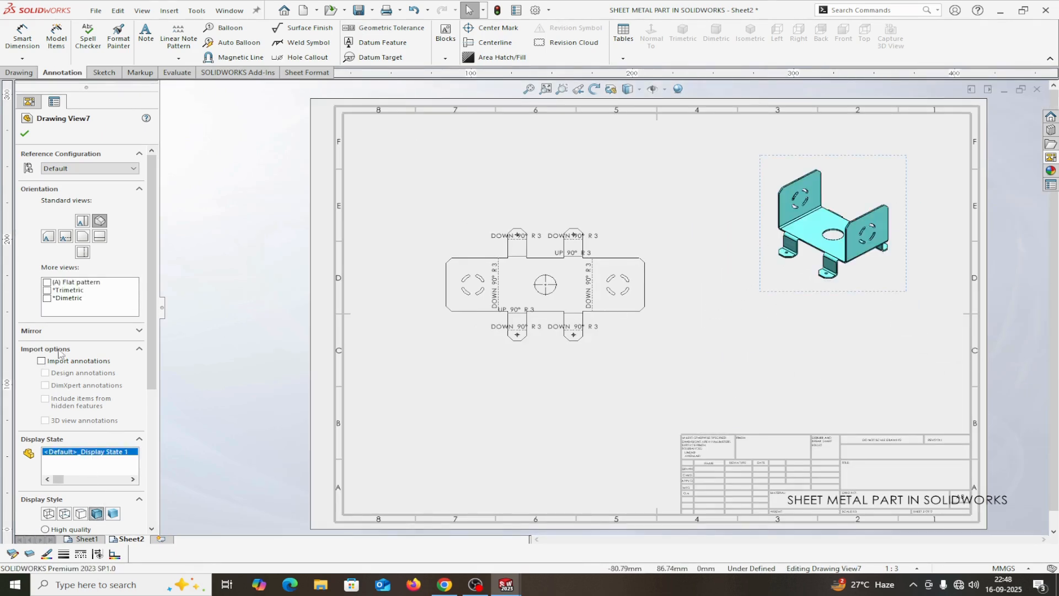
pyautogui.click(24, 134)
# Step: Move the bend note of the flat pattern's upper-left tab down, clear of the tab's hole
pyautogui.scroll(-4, 584, 309)
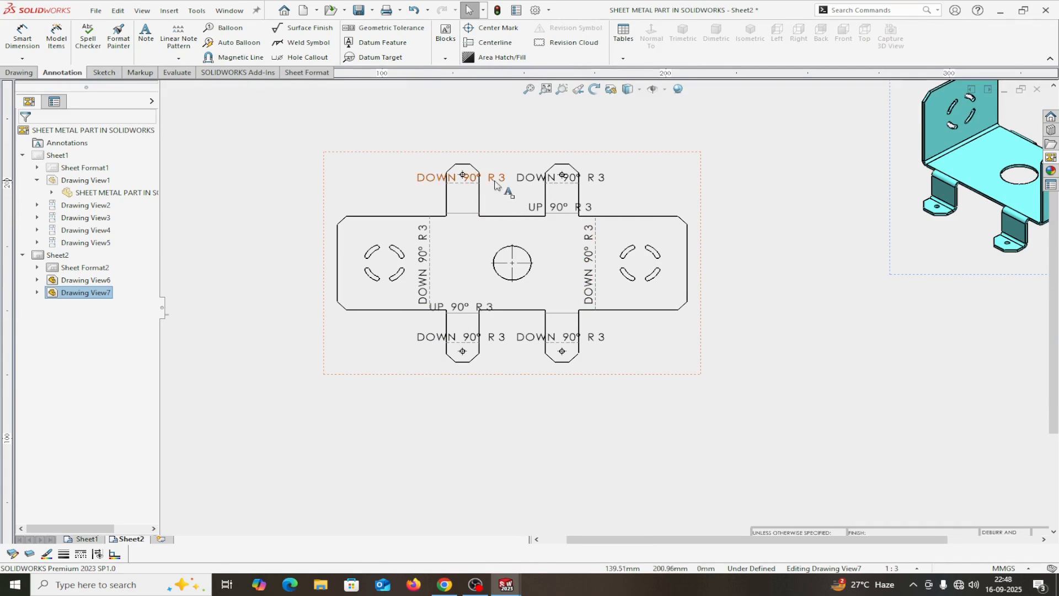
pyautogui.moveTo(497, 178); pyautogui.dragTo(494, 197)
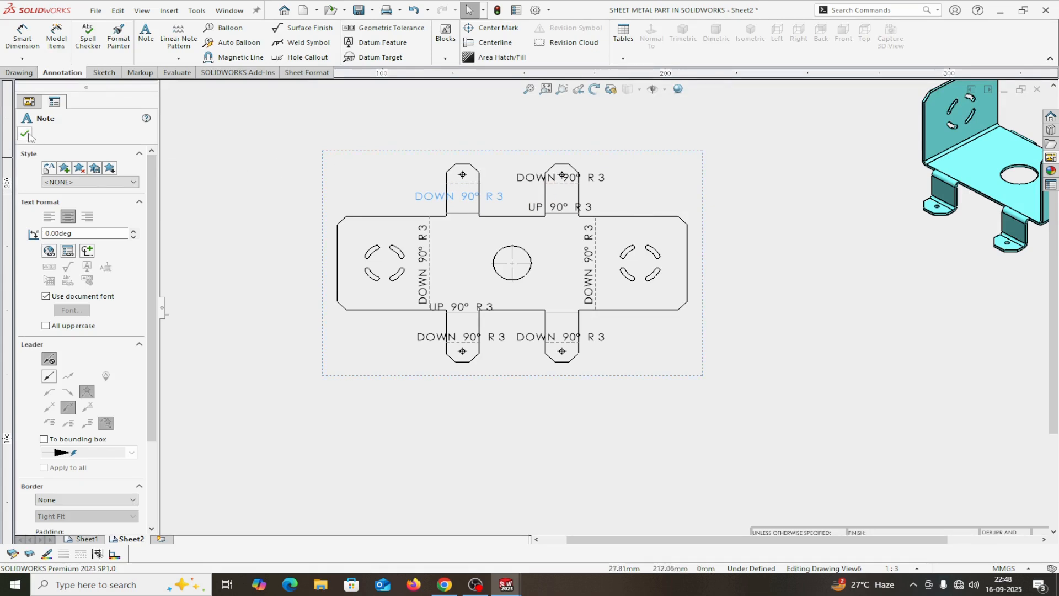
pyautogui.click(24, 134)
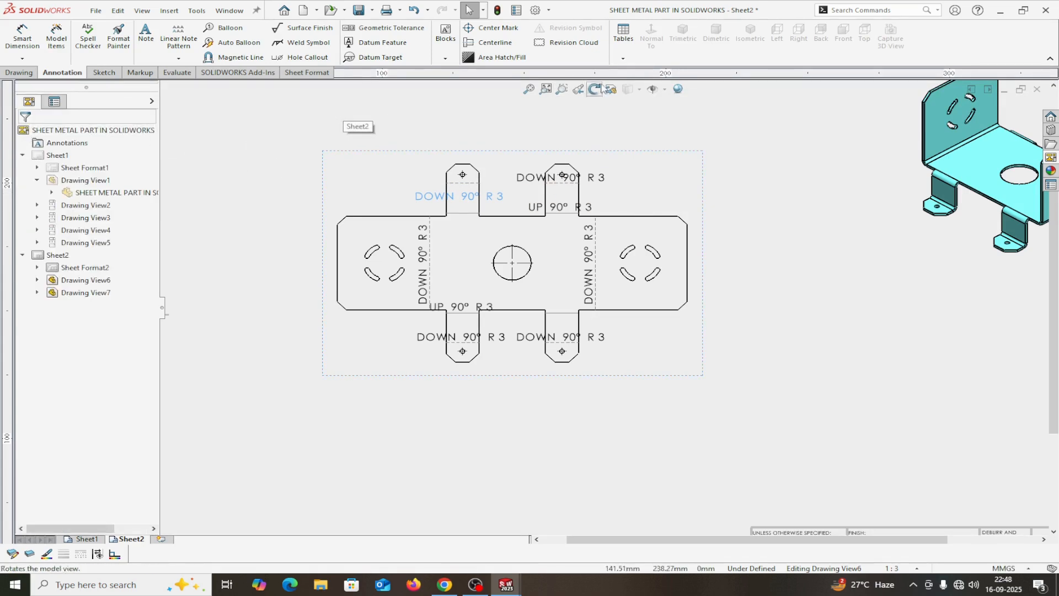
# Step: Create a bend table for the flat pattern view with lettered tags and 0.25 mm outer and inner borders
pyautogui.click(624, 60)
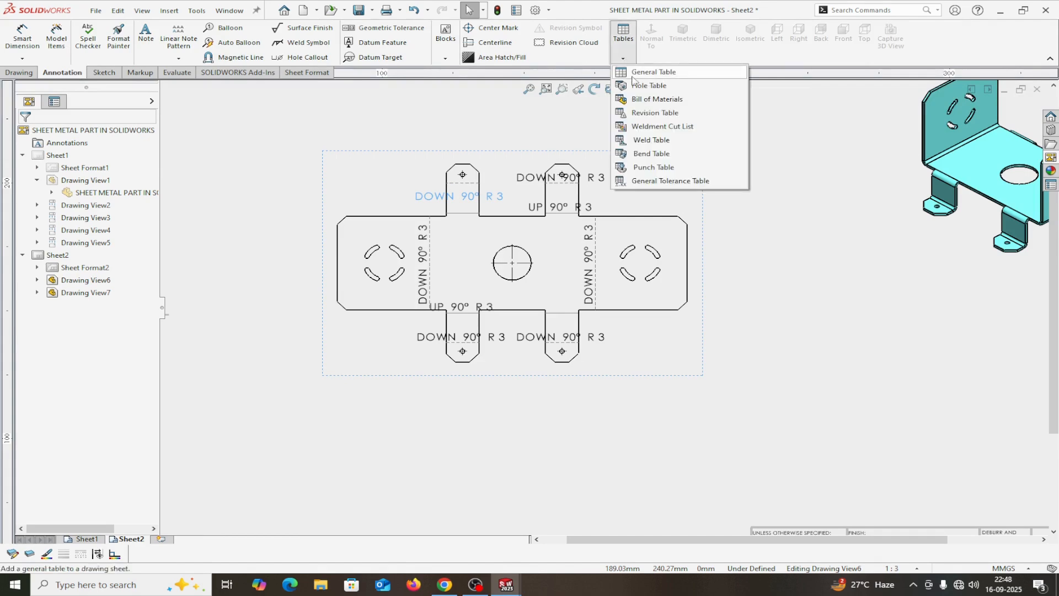
pyautogui.click(637, 156)
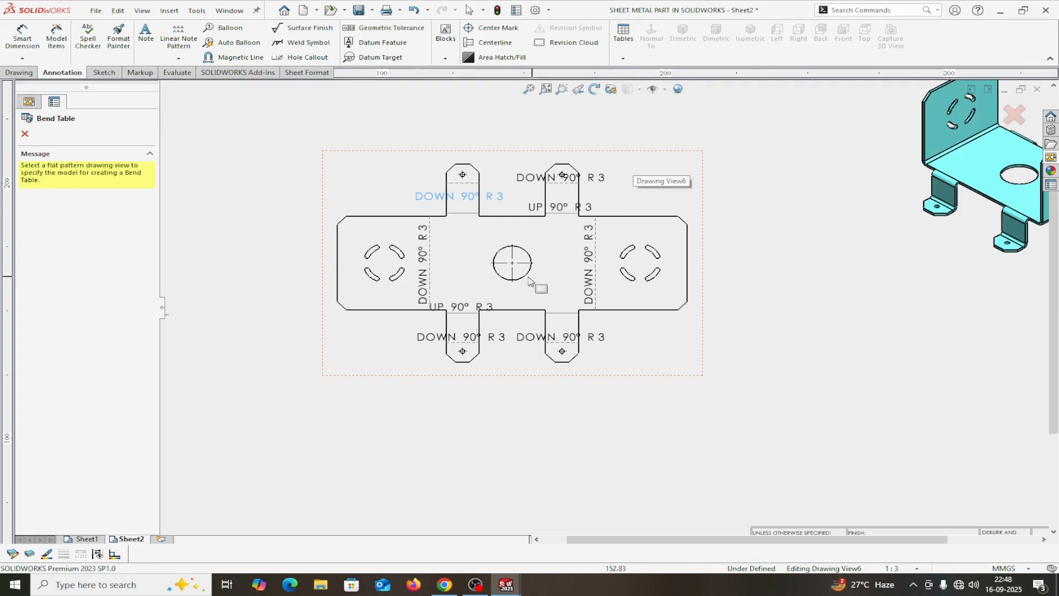
pyautogui.click(347, 342)
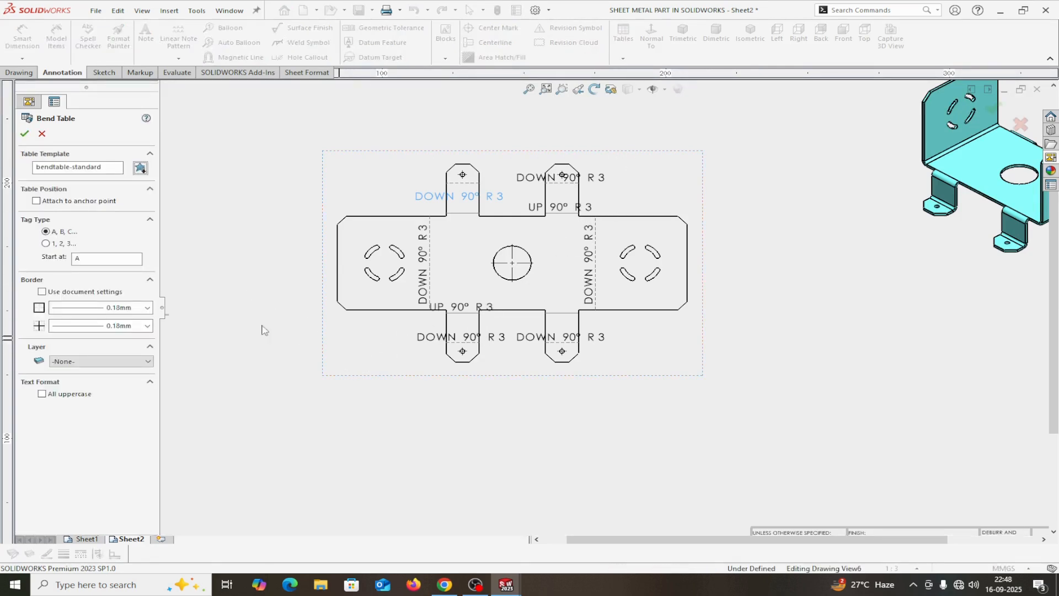
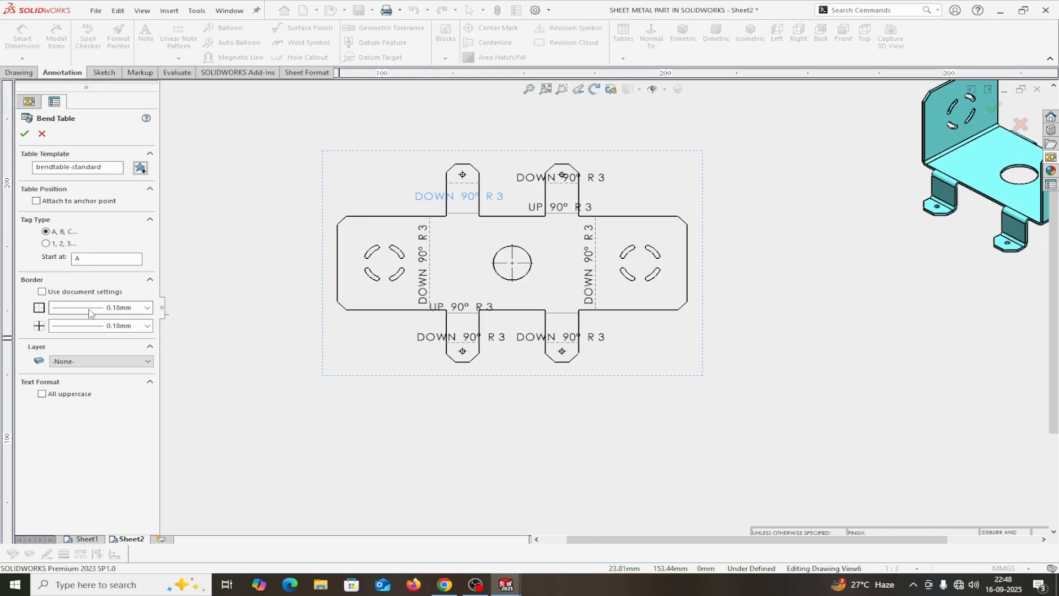
pyautogui.click(146, 307)
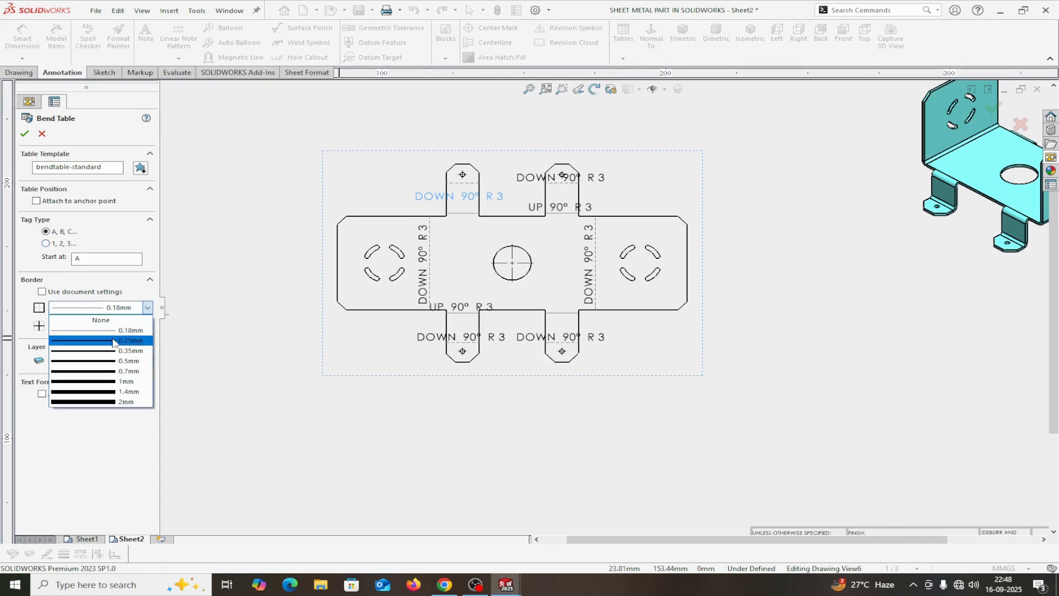
pyautogui.click(114, 347)
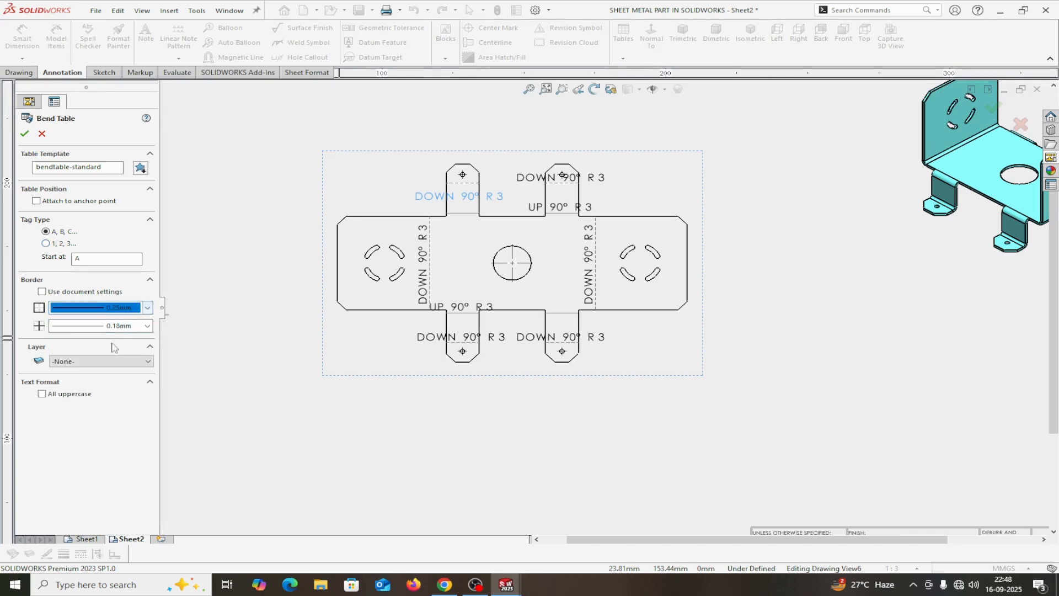
pyautogui.click(146, 326)
pyautogui.click(127, 359)
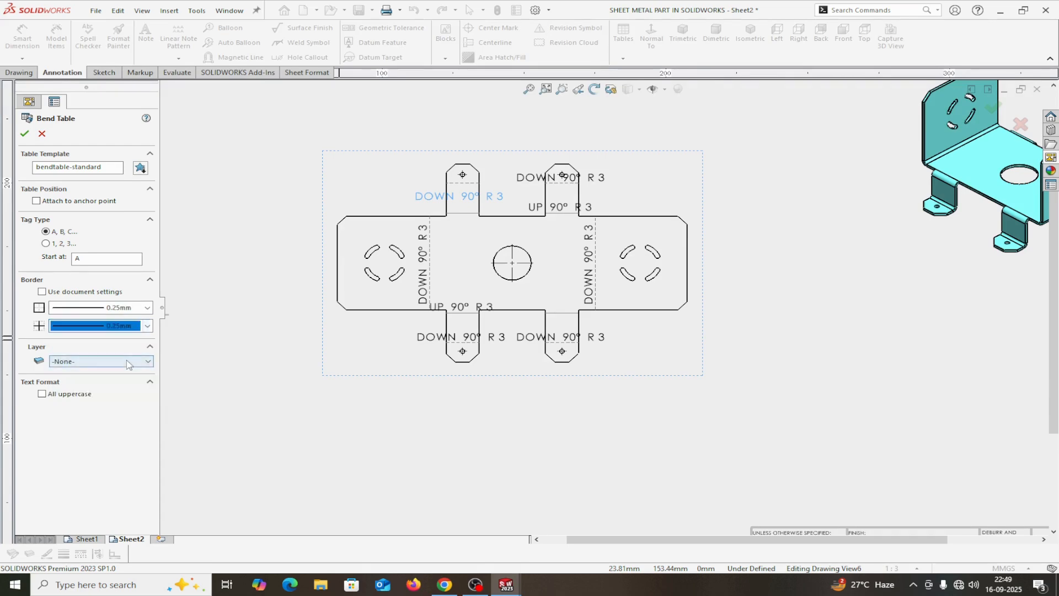
pyautogui.click(26, 133)
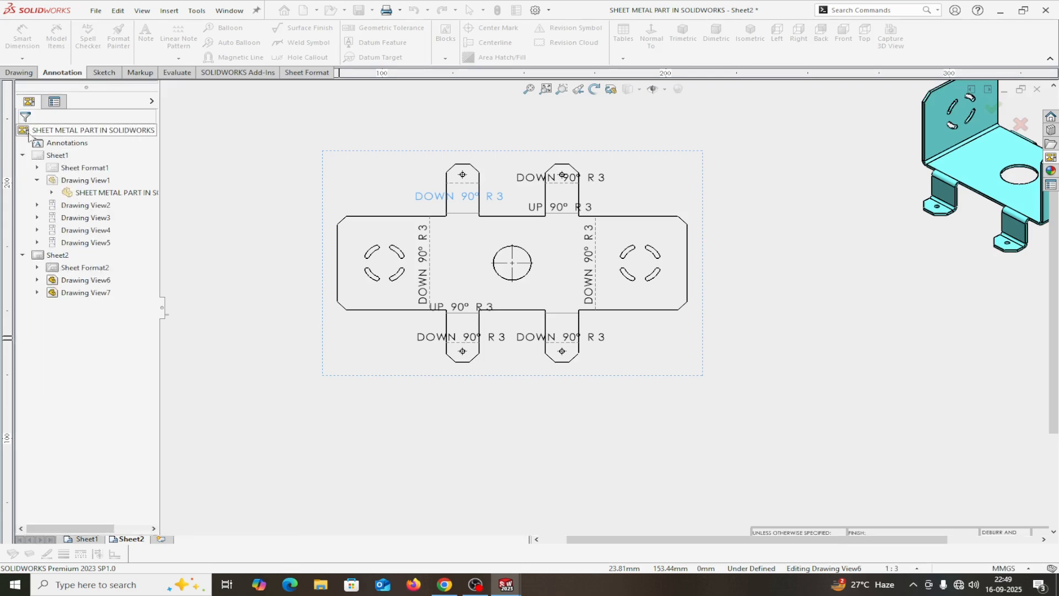
# Step: Place the bend table just above the title block and move the isometric view slightly up, clear of the table
pyautogui.press('f')
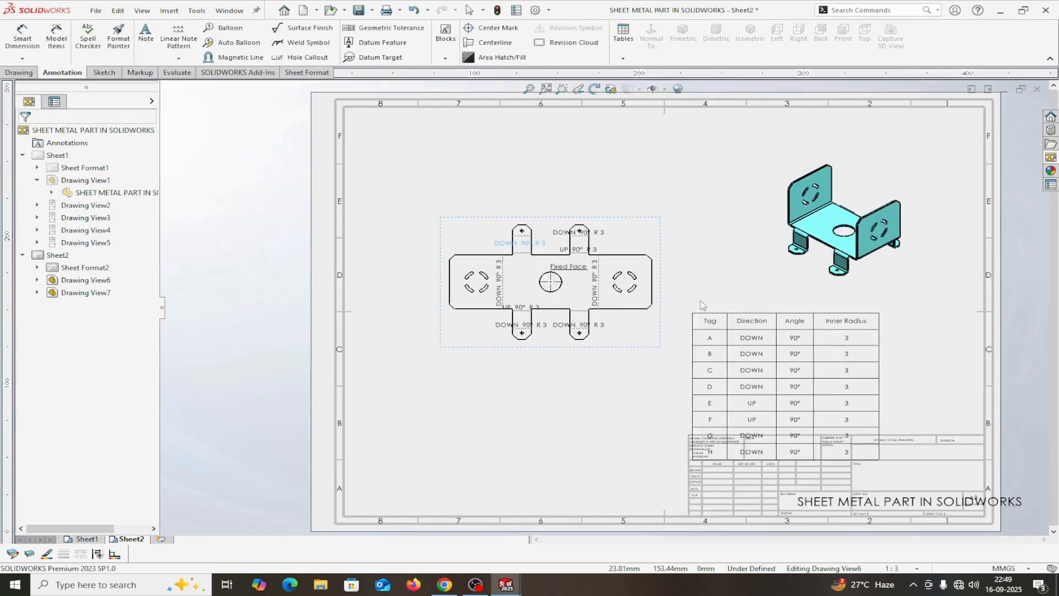
pyautogui.click(704, 274)
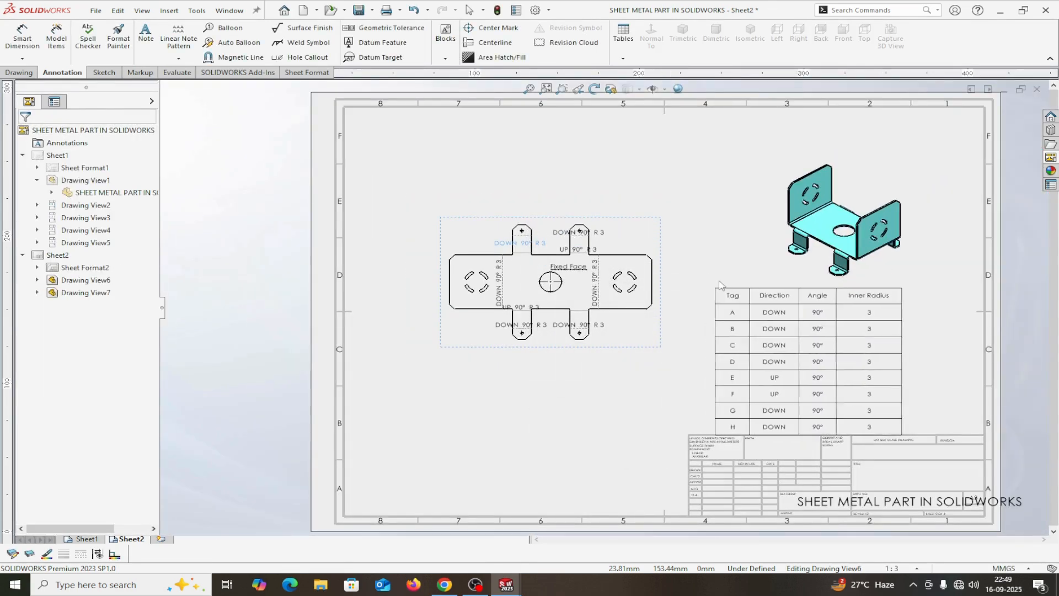
pyautogui.click(724, 282)
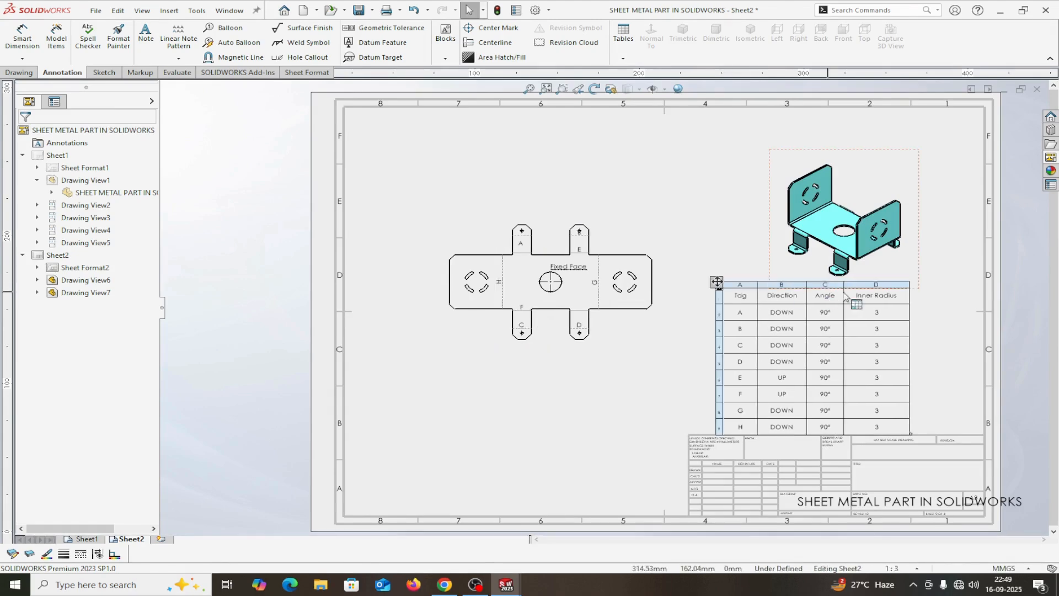
pyautogui.moveTo(917, 146); pyautogui.dragTo(929, 117)
pyautogui.scroll(-2, 668, 297)
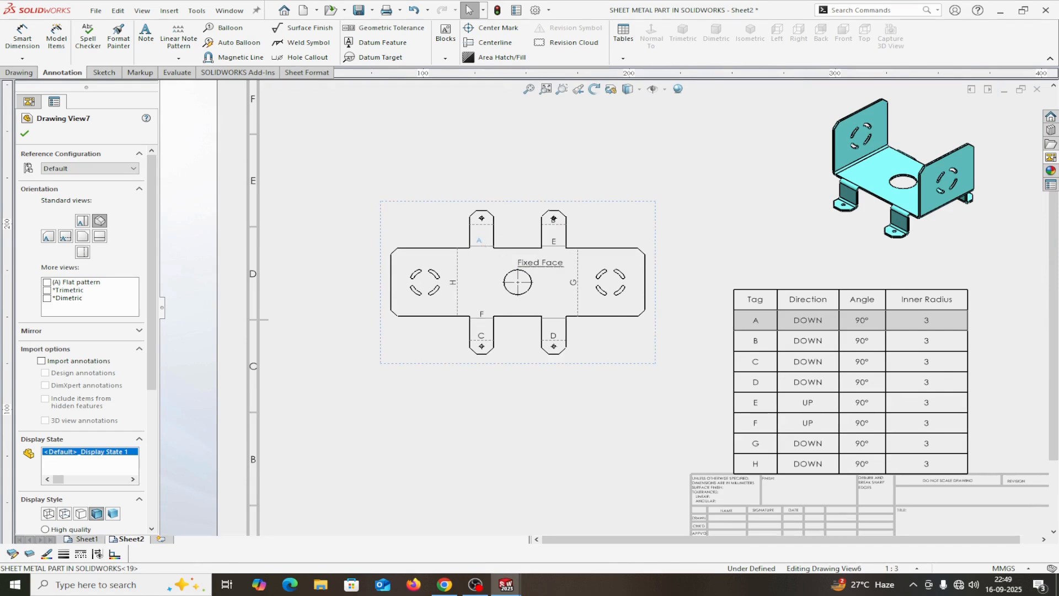
pyautogui.click(481, 246)
pyautogui.scroll(2, 603, 308)
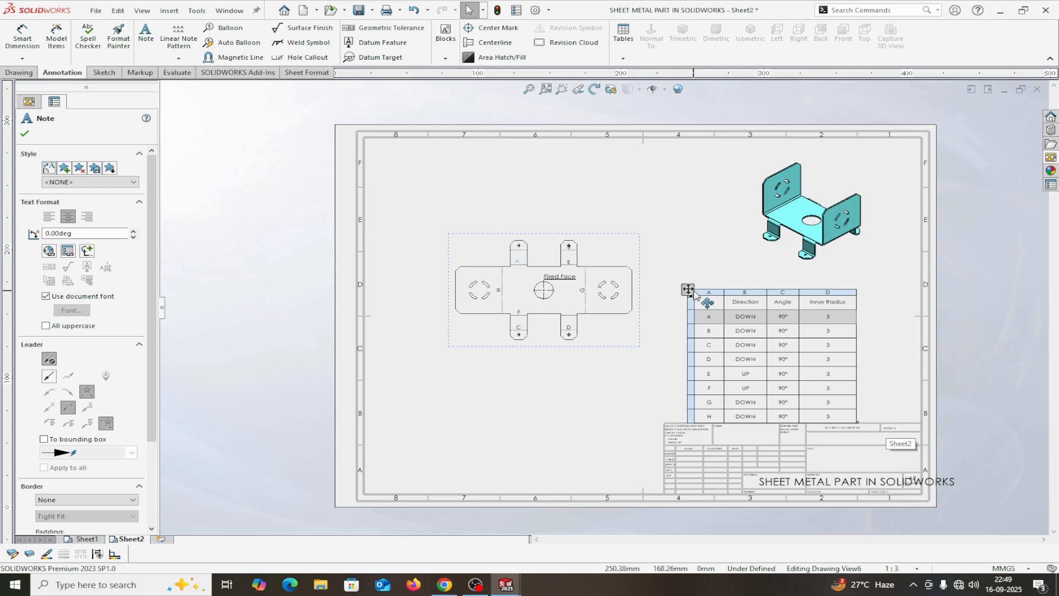
# Step: Format all the text in the bend table as 14-point bold
pyautogui.click(688, 290)
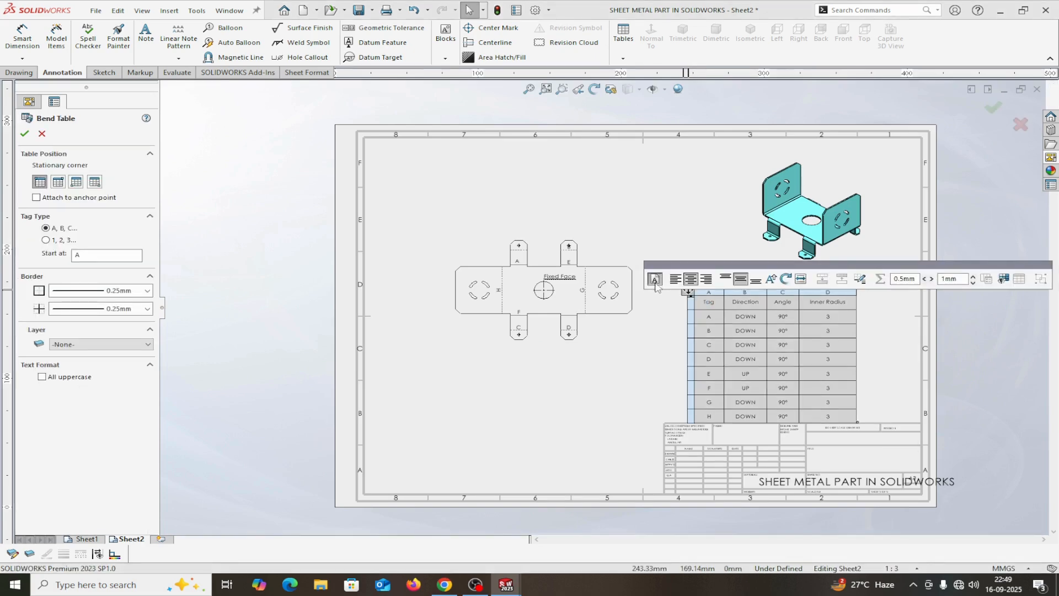
pyautogui.click(654, 279)
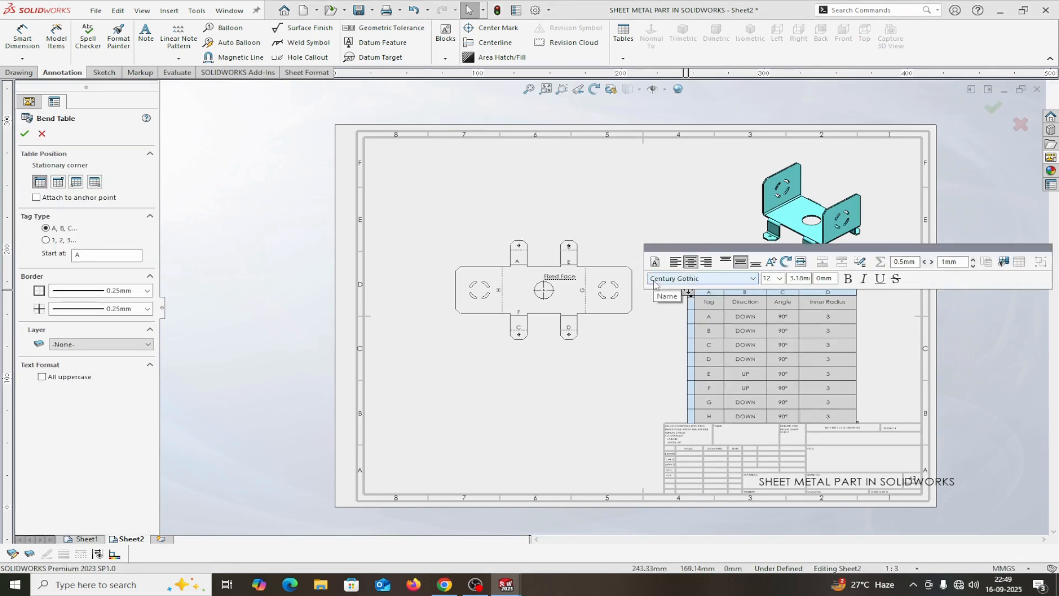
pyautogui.moveTo(705, 304); pyautogui.dragTo(848, 416)
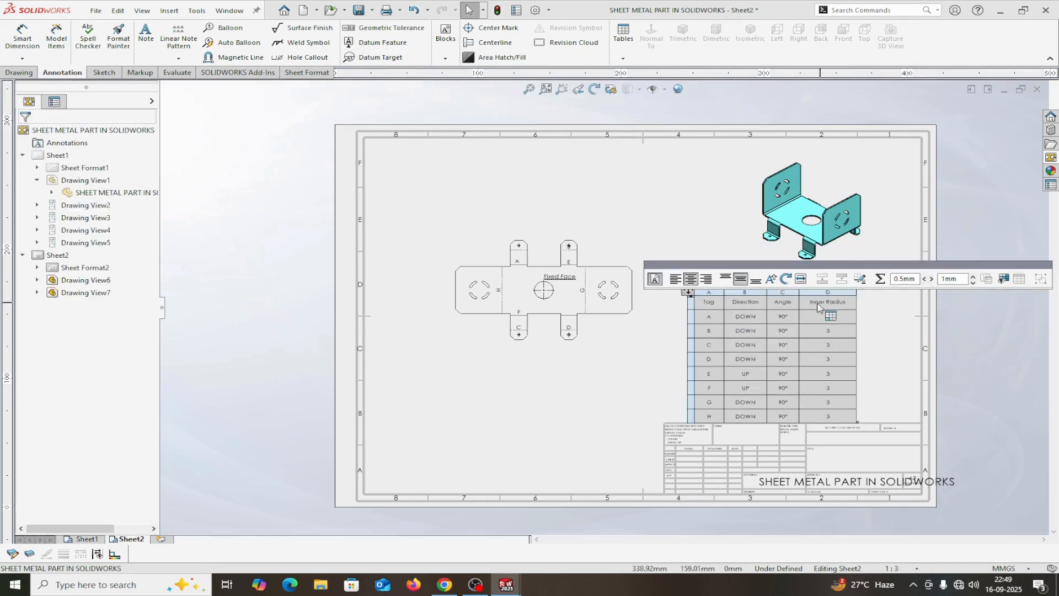
pyautogui.click(659, 281)
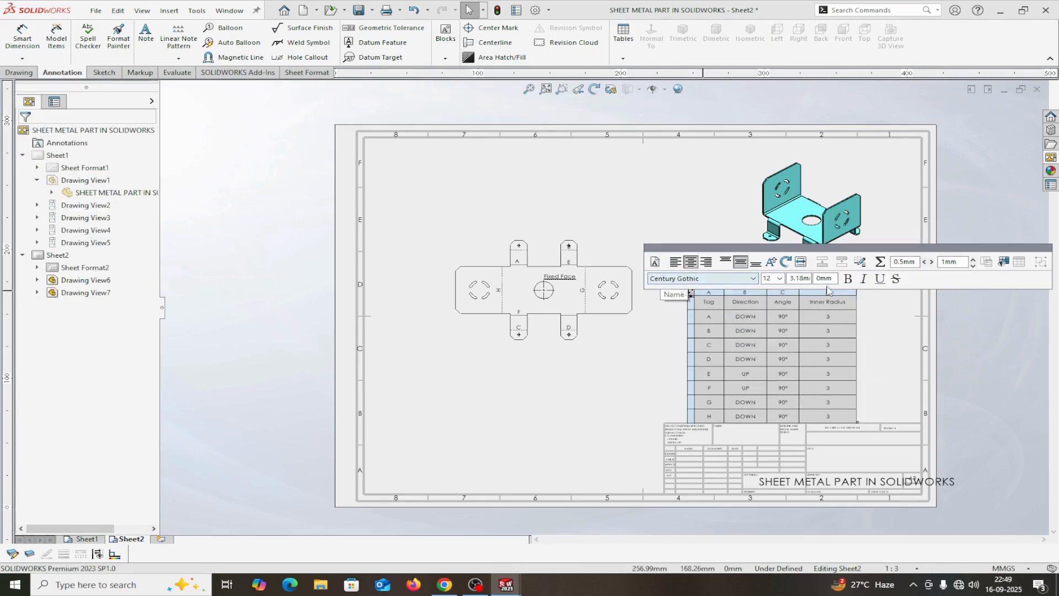
pyautogui.click(850, 279)
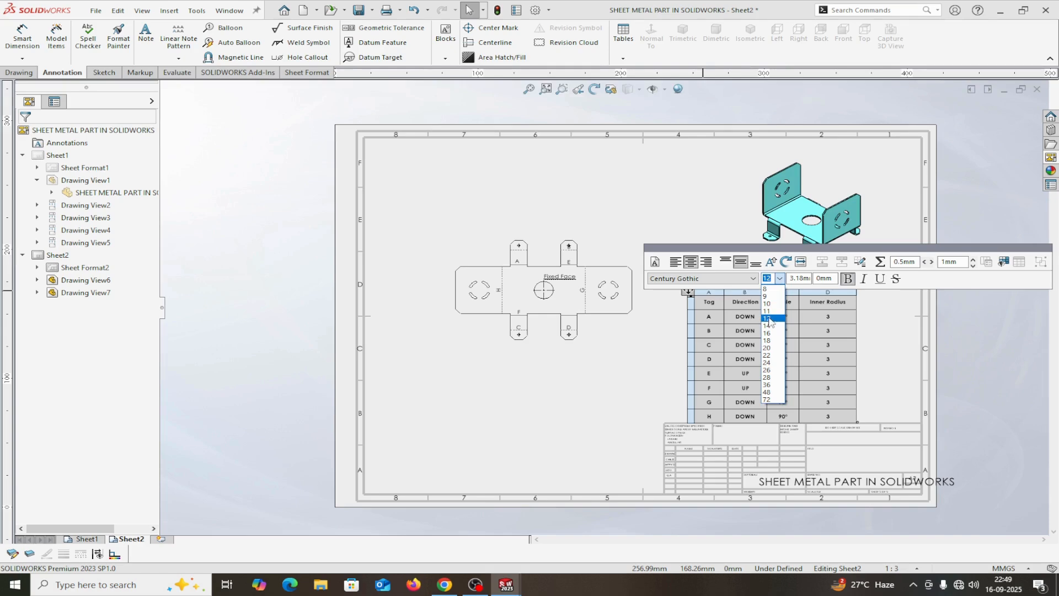
pyautogui.click(770, 326)
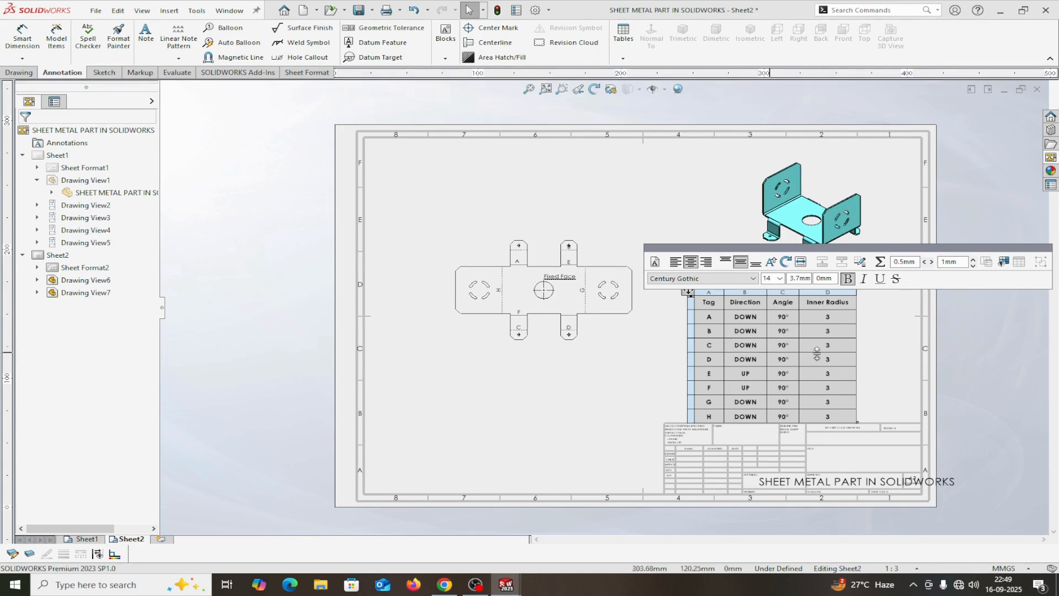
pyautogui.click(664, 363)
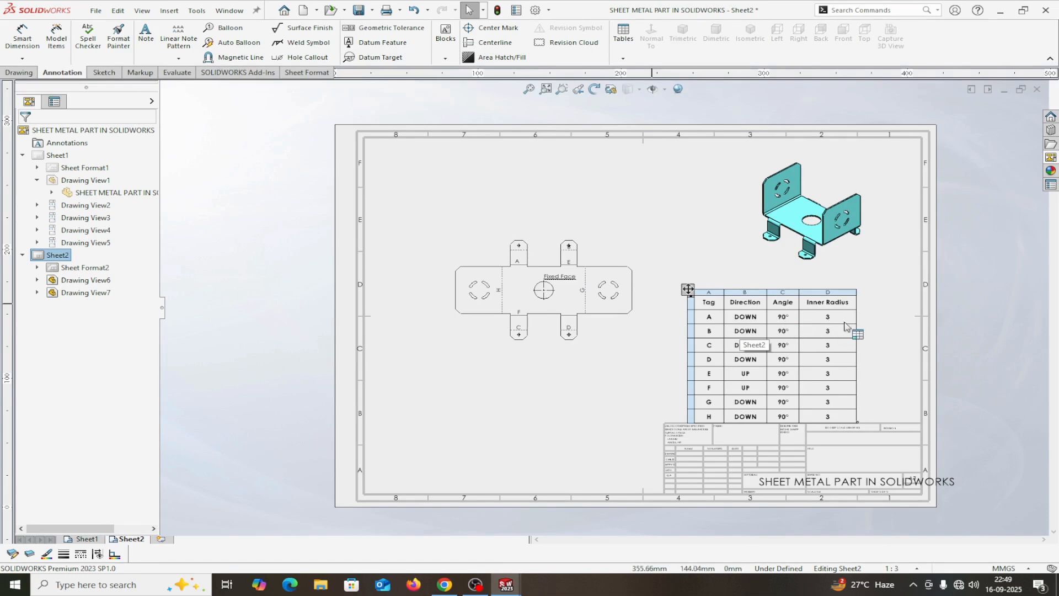
# Step: Dimension the flat pattern's overall length between its two outer vertical edges, placing the dimension below the view
pyautogui.scroll(-2, 568, 348)
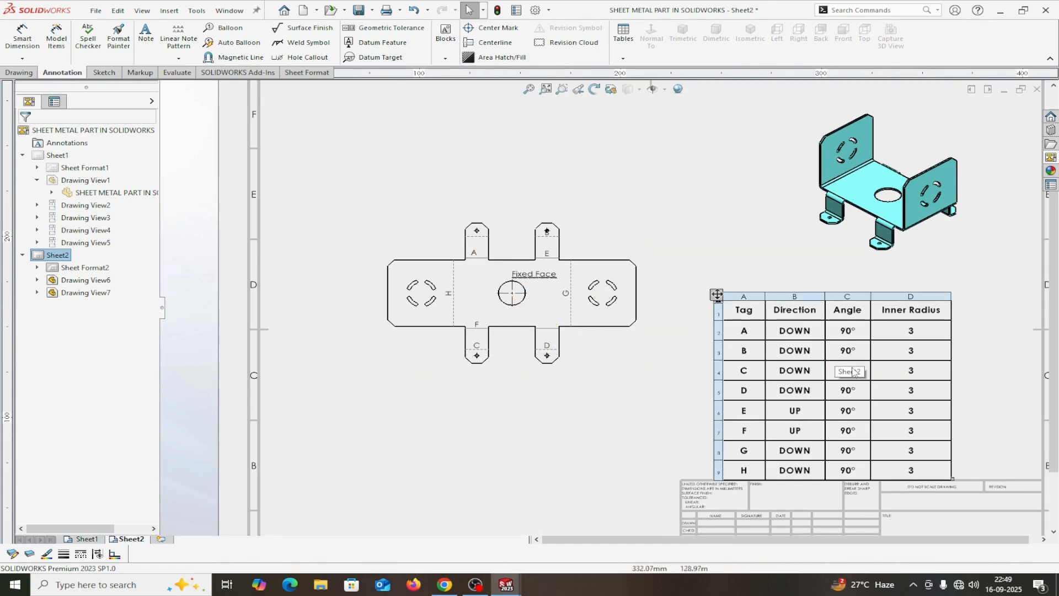
pyautogui.scroll(-3, 657, 350)
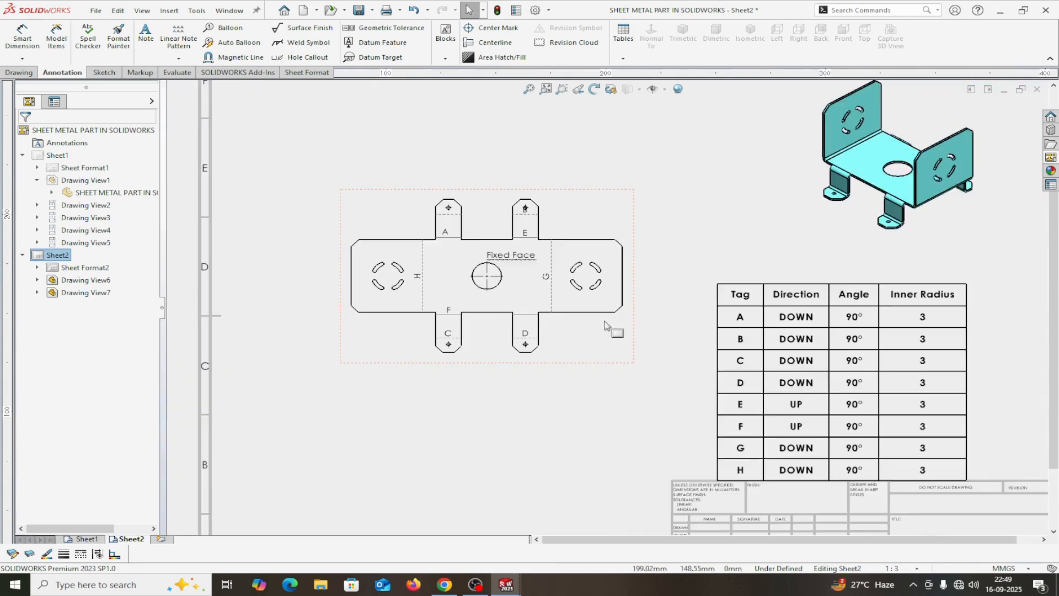
pyautogui.scroll(-2, 605, 326)
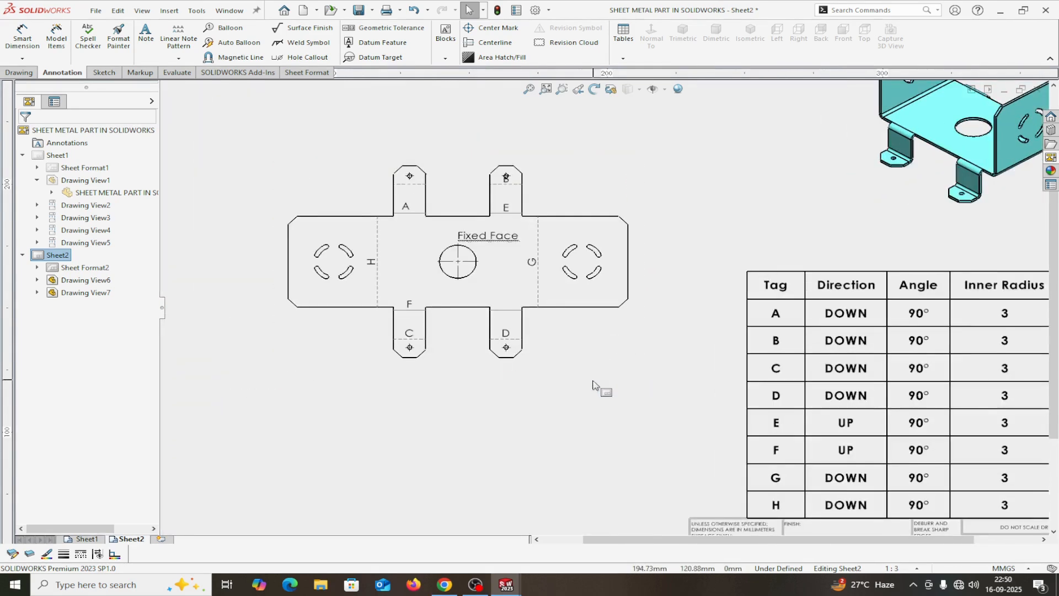
pyautogui.click(22, 36)
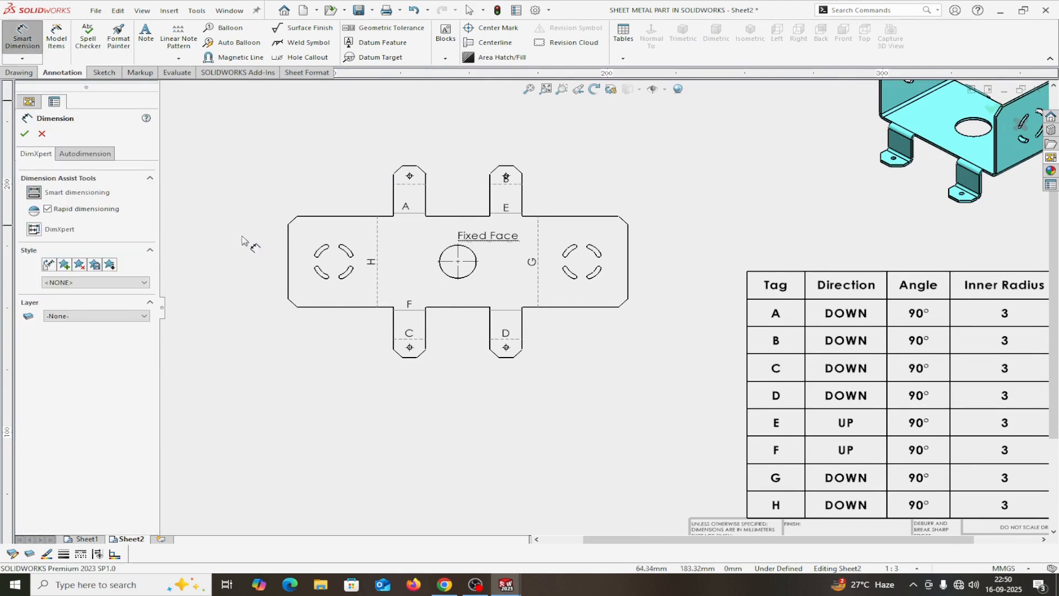
pyautogui.click(288, 281)
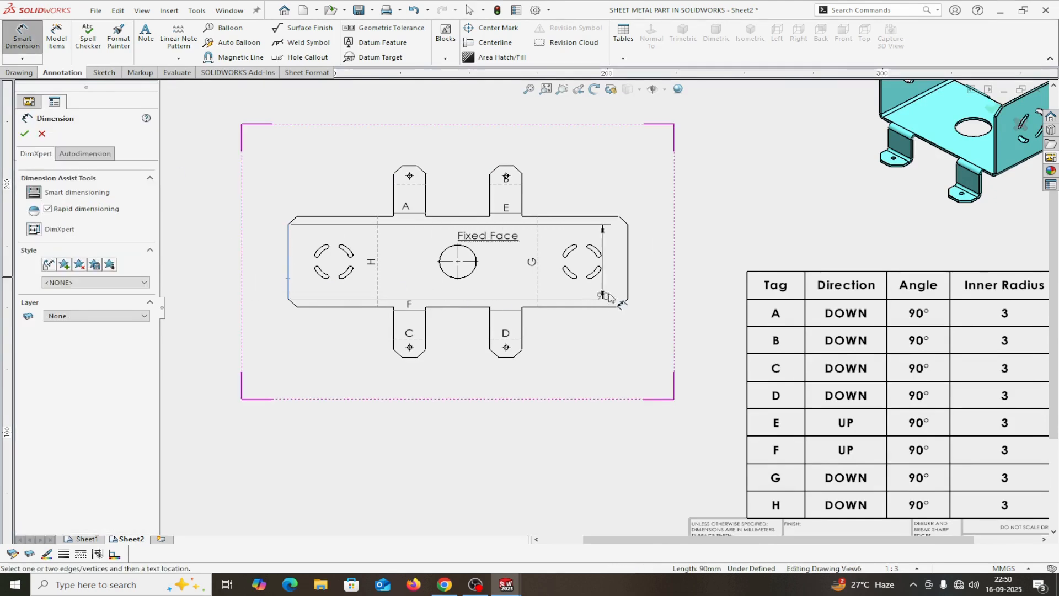
pyautogui.click(629, 290)
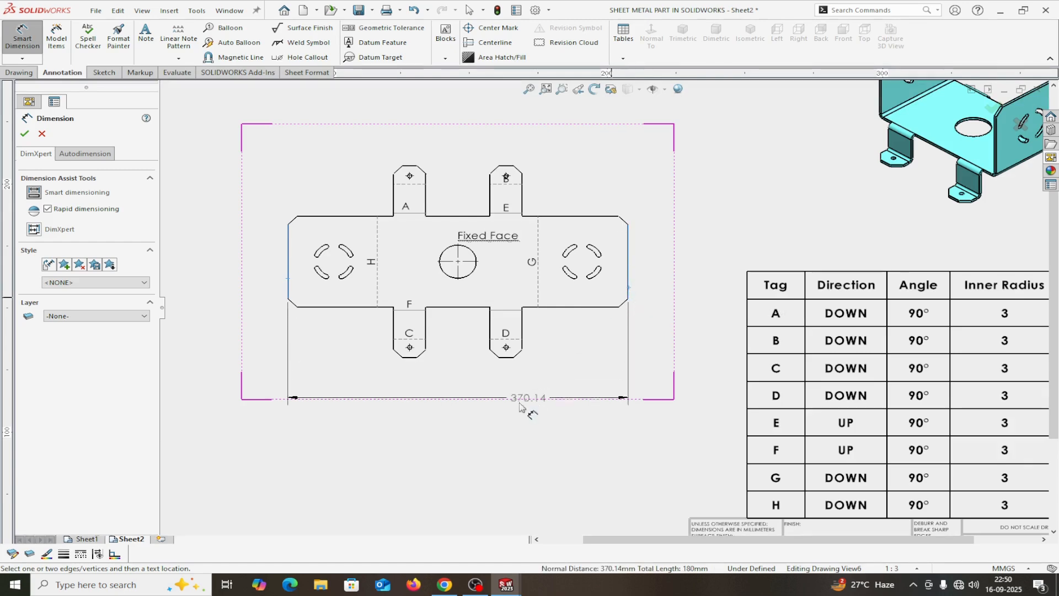
pyautogui.click(499, 427)
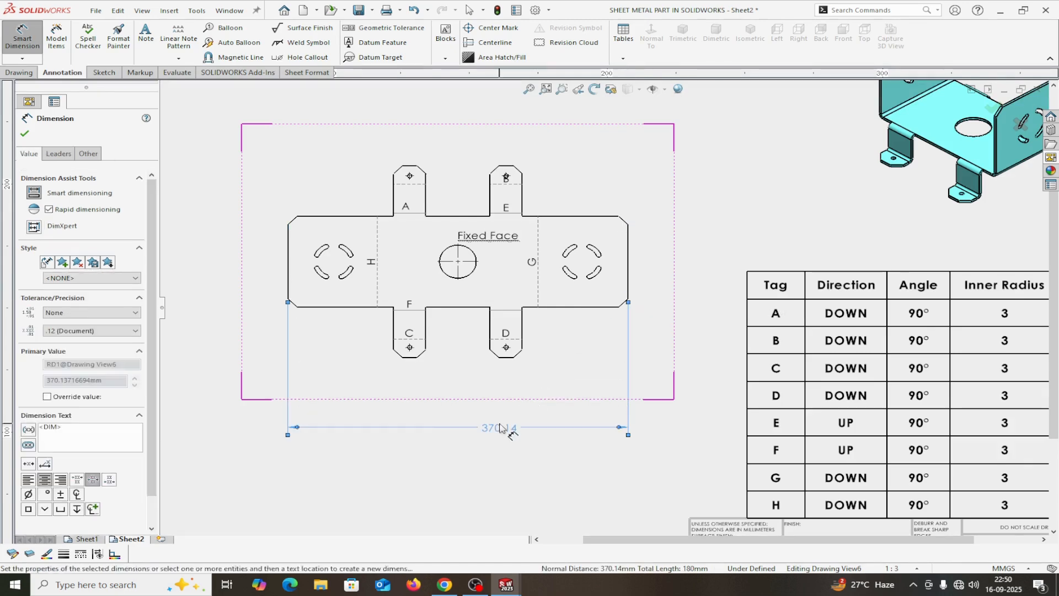
# Step: Dimension the flat pattern's main body height between its upper and lower horizontal edges, placing the dimension beside the right end
pyautogui.click(24, 133)
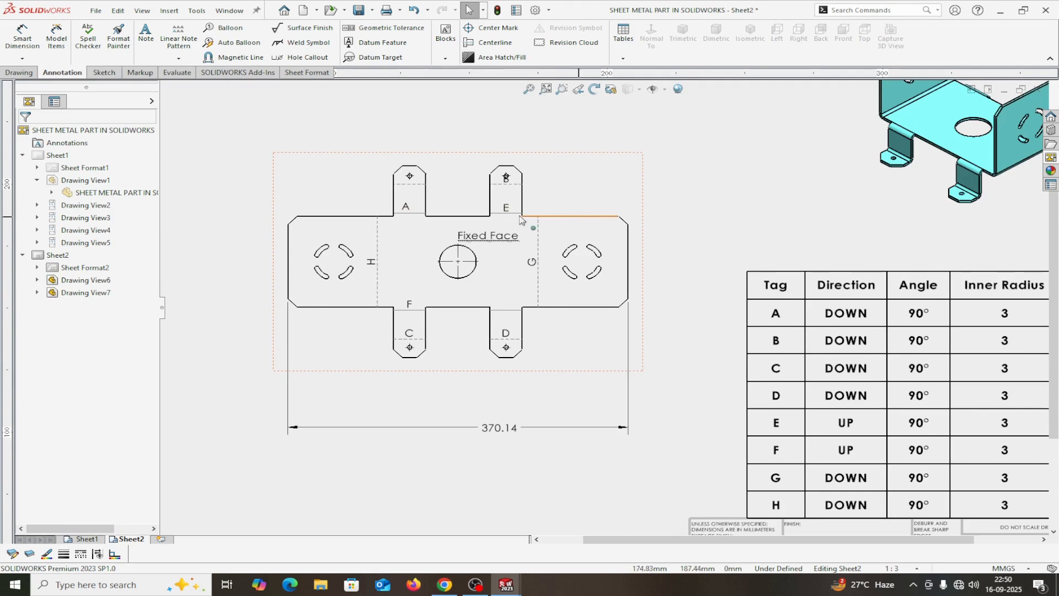
pyautogui.click(22, 36)
pyautogui.click(577, 307)
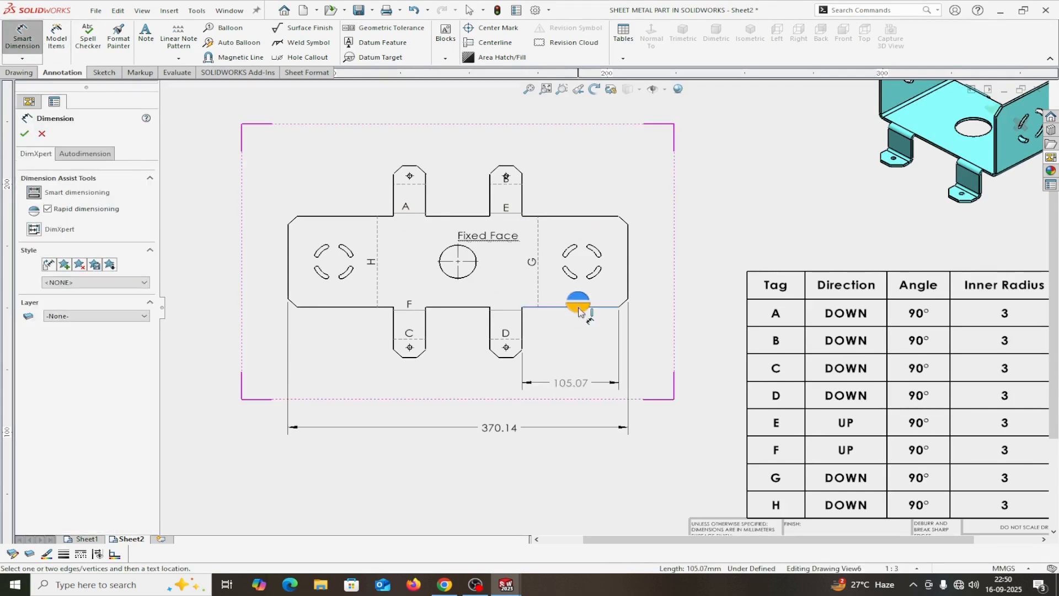
pyautogui.click(599, 217)
pyautogui.click(706, 242)
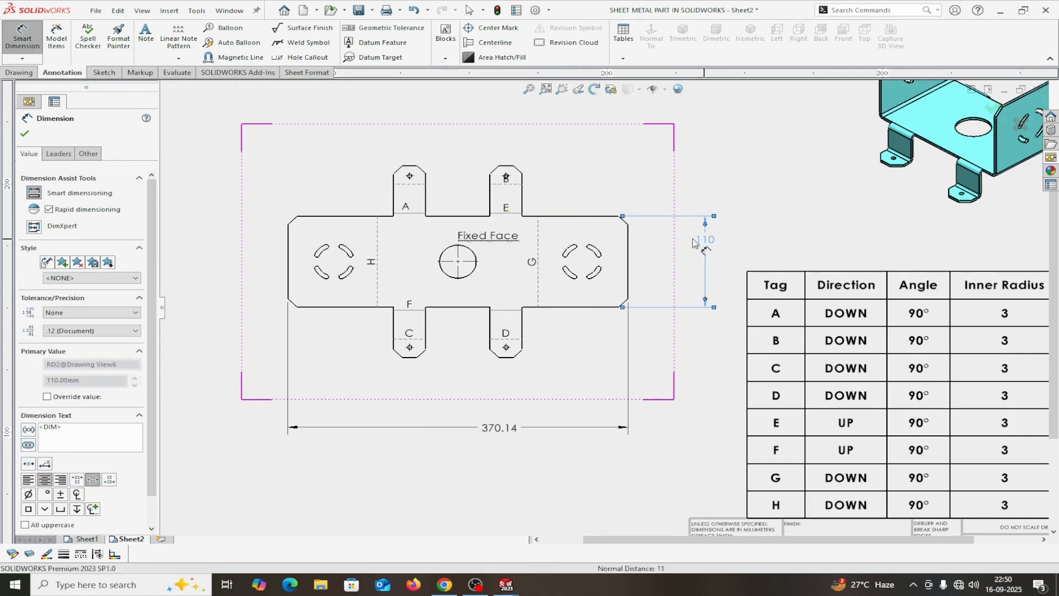
pyautogui.click(24, 133)
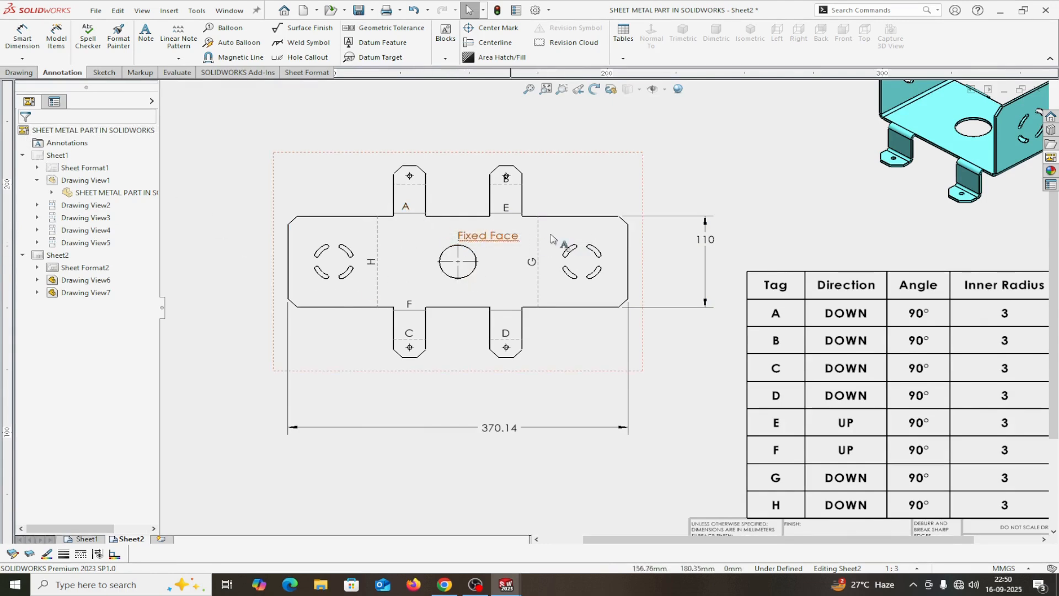
# Step: Give the bend tags A, E, C and D straight leaders with the underlined leader style
pyautogui.click(406, 208)
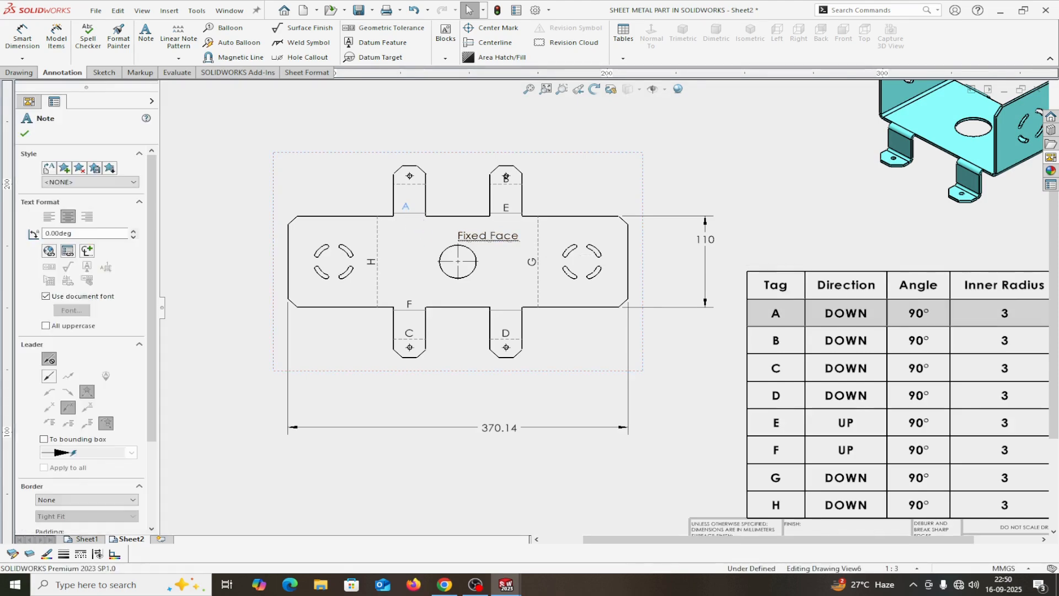
pyautogui.keyDown('ctrl'); pyautogui.click(505, 207); pyautogui.keyUp('ctrl')
pyautogui.keyDown('ctrl'); pyautogui.click(408, 332); pyautogui.keyUp('ctrl')
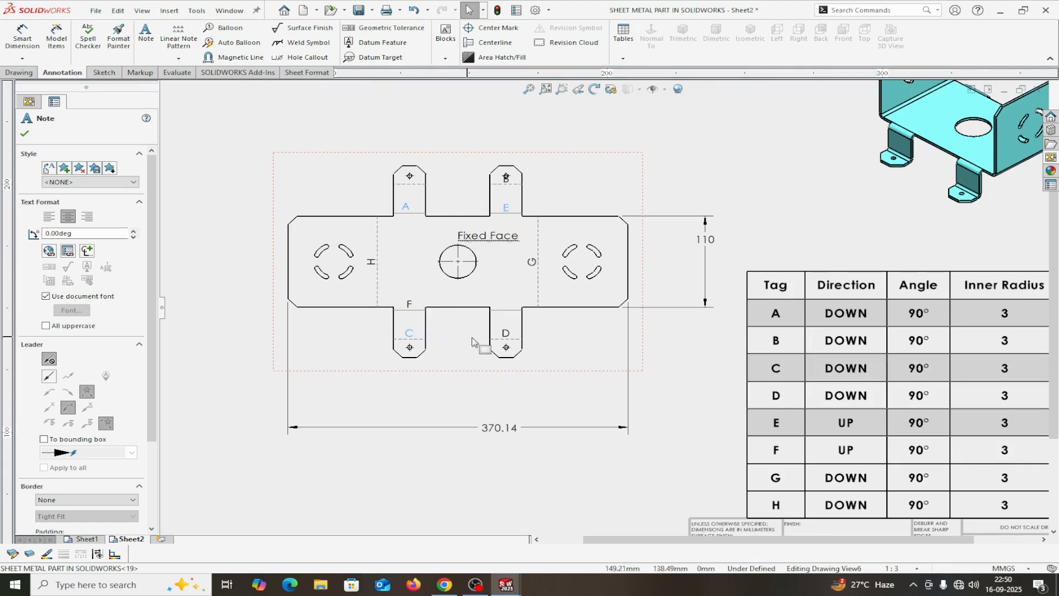
pyautogui.keyDown('ctrl'); pyautogui.click(505, 334); pyautogui.keyUp('ctrl')
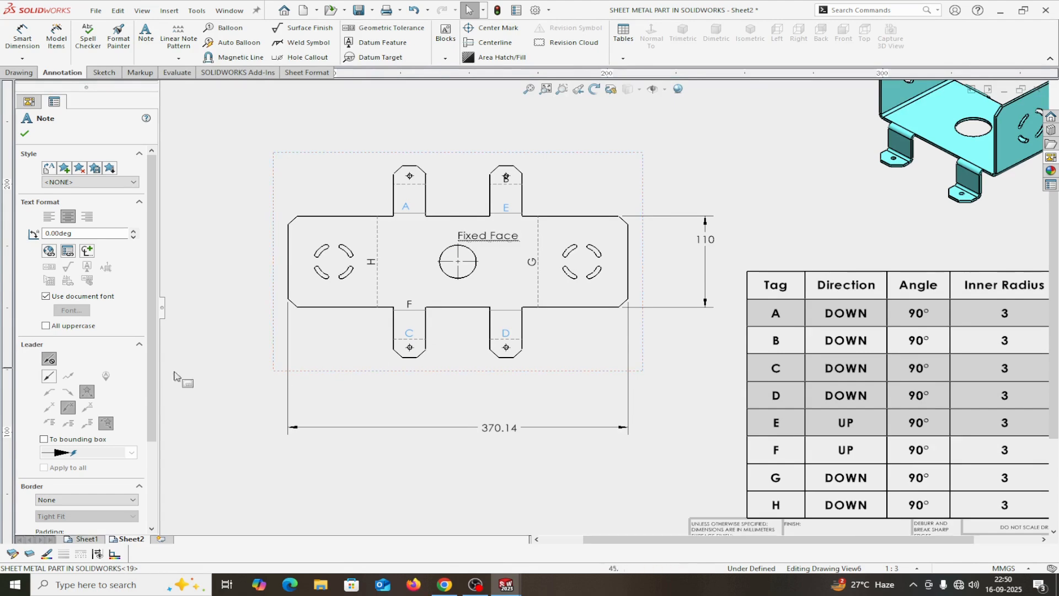
pyautogui.click(50, 377)
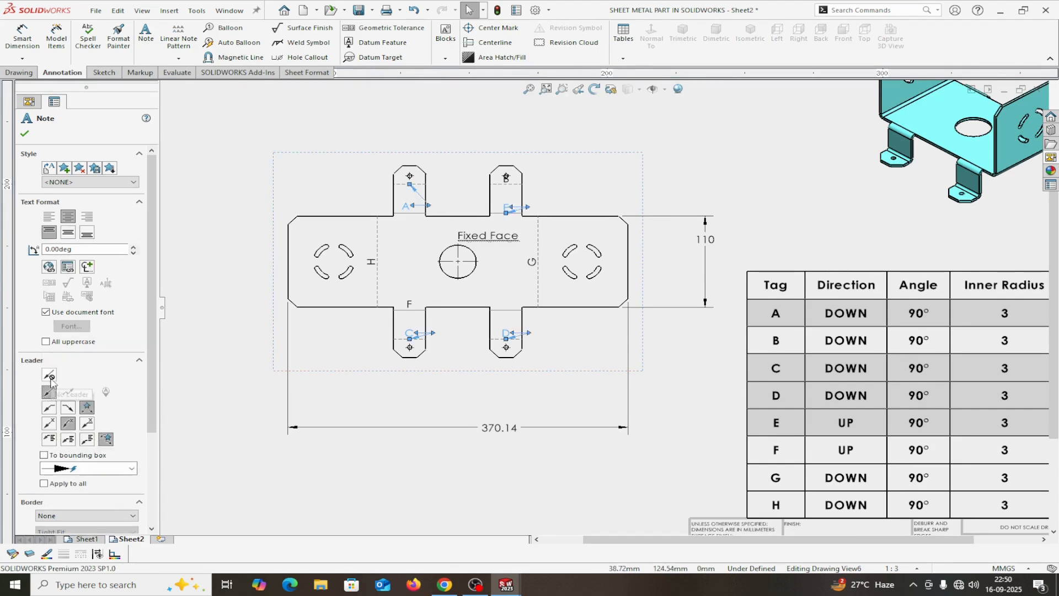
pyautogui.click(86, 422)
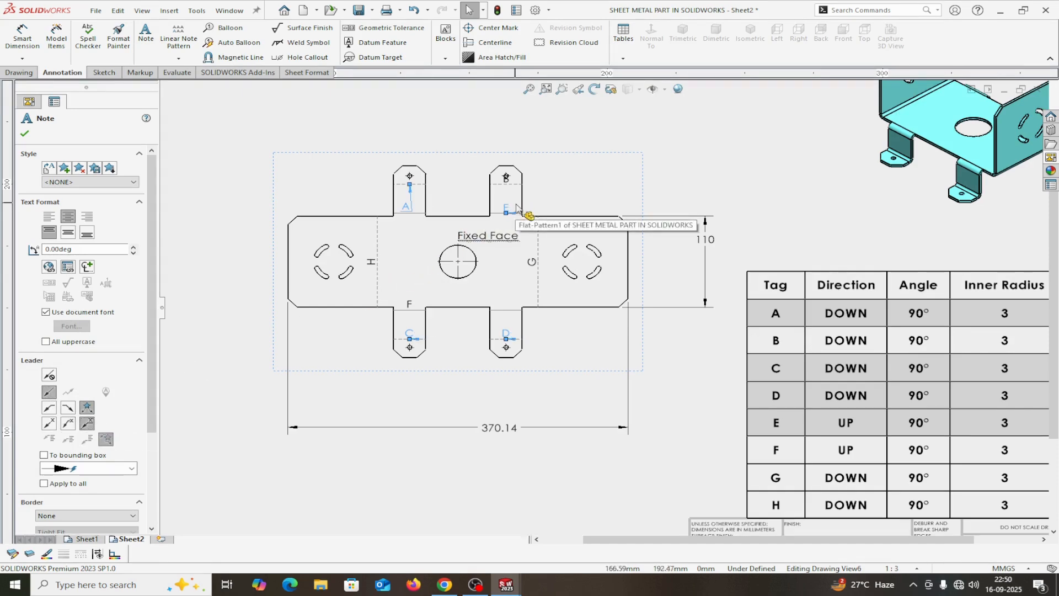
# Step: Move the tags off their tabs, with A, C and D to the left of theirs and E above its tab
pyautogui.moveTo(516, 208); pyautogui.dragTo(525, 199)
pyautogui.moveTo(585, 166); pyautogui.dragTo(591, 168)
pyautogui.moveTo(407, 208); pyautogui.dragTo(311, 174)
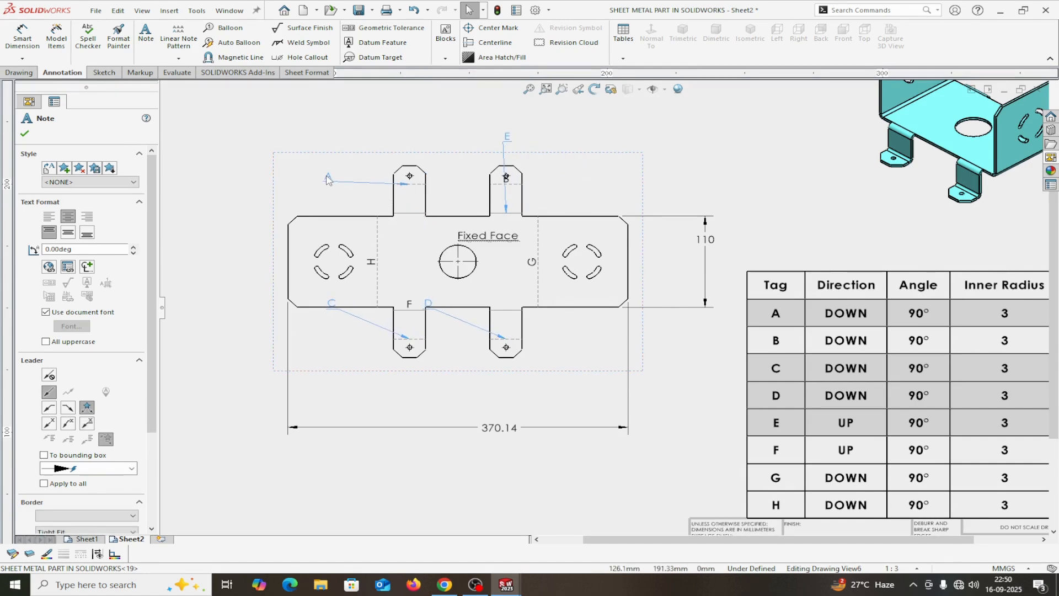
pyautogui.moveTo(433, 309); pyautogui.dragTo(448, 335)
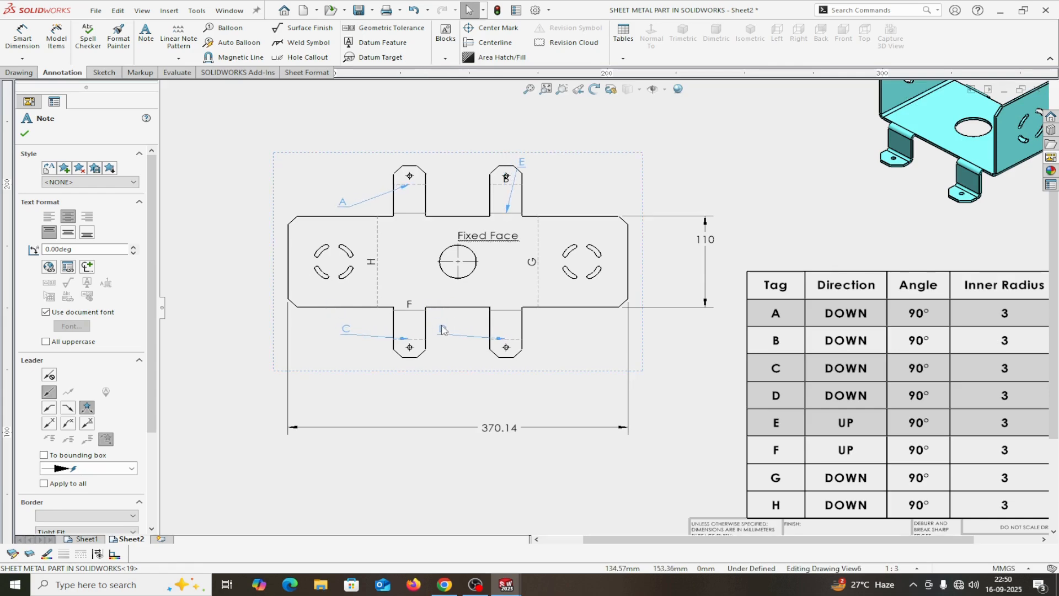
pyautogui.click(24, 134)
# Step: Add the note "FLATTEN VIEW" below the flat pattern's overall length dimension
pyautogui.scroll(3, 518, 425)
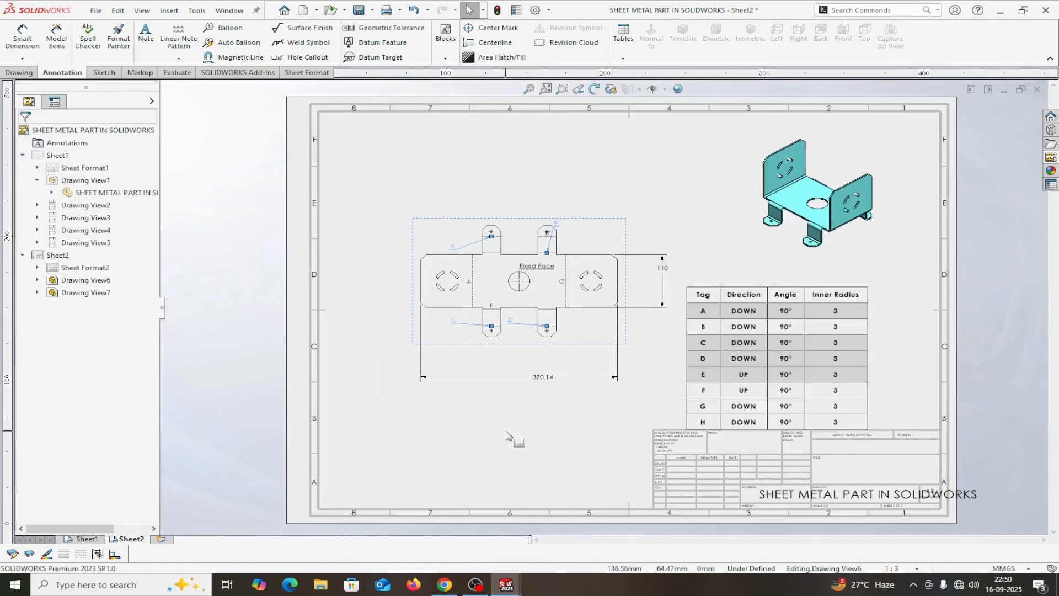
pyautogui.scroll(-2, 540, 408)
pyautogui.click(146, 34)
pyautogui.click(419, 406)
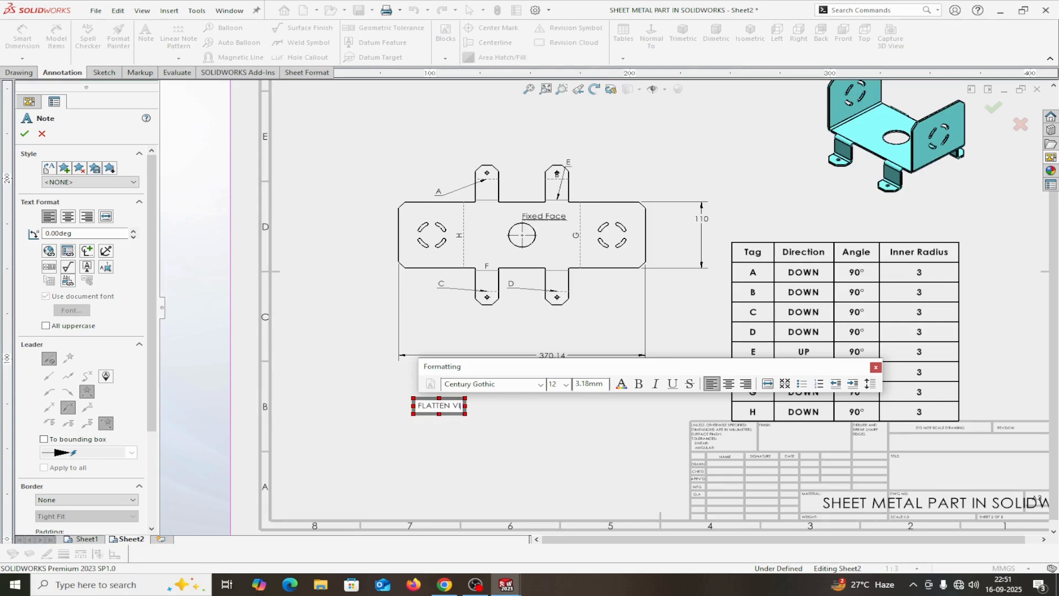
# Step: Format the "FLATTEN VIEW" note text as 22-point bold in blue
pyautogui.click(421, 406)
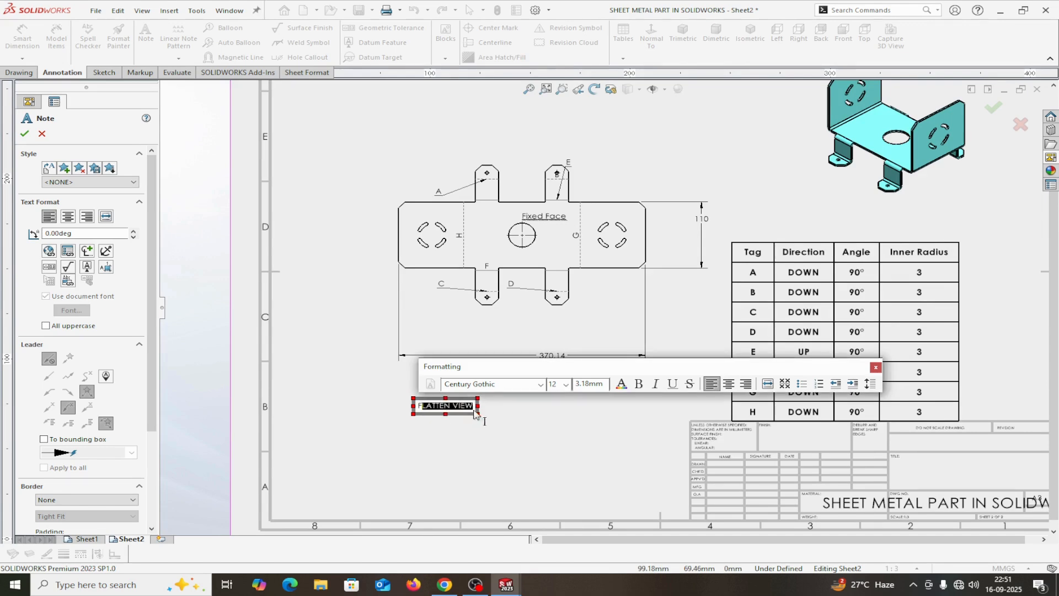
pyautogui.moveTo(421, 407); pyautogui.dragTo(449, 413)
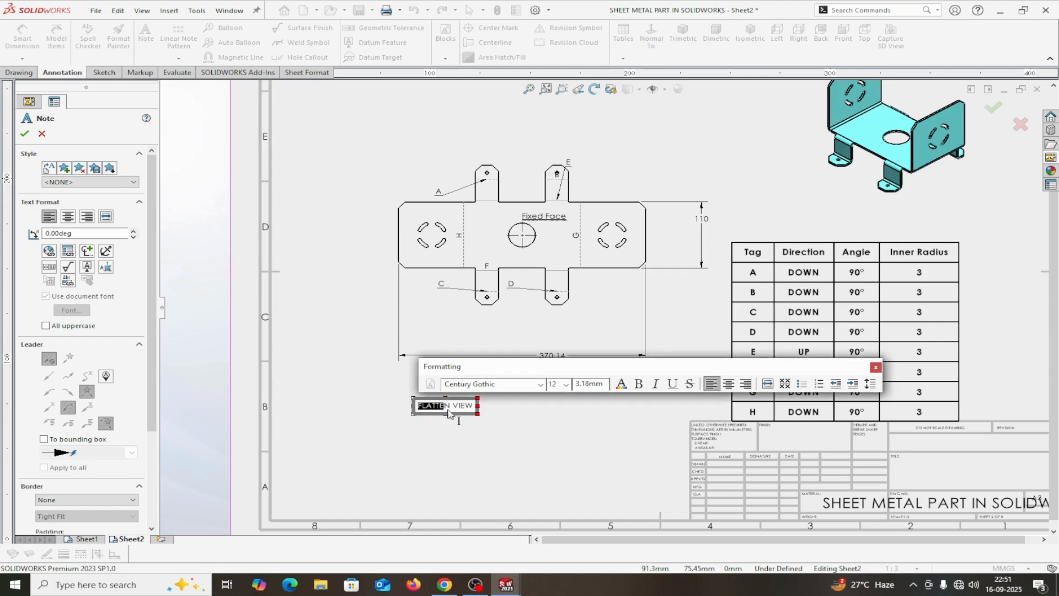
pyautogui.click(565, 385)
pyautogui.click(557, 473)
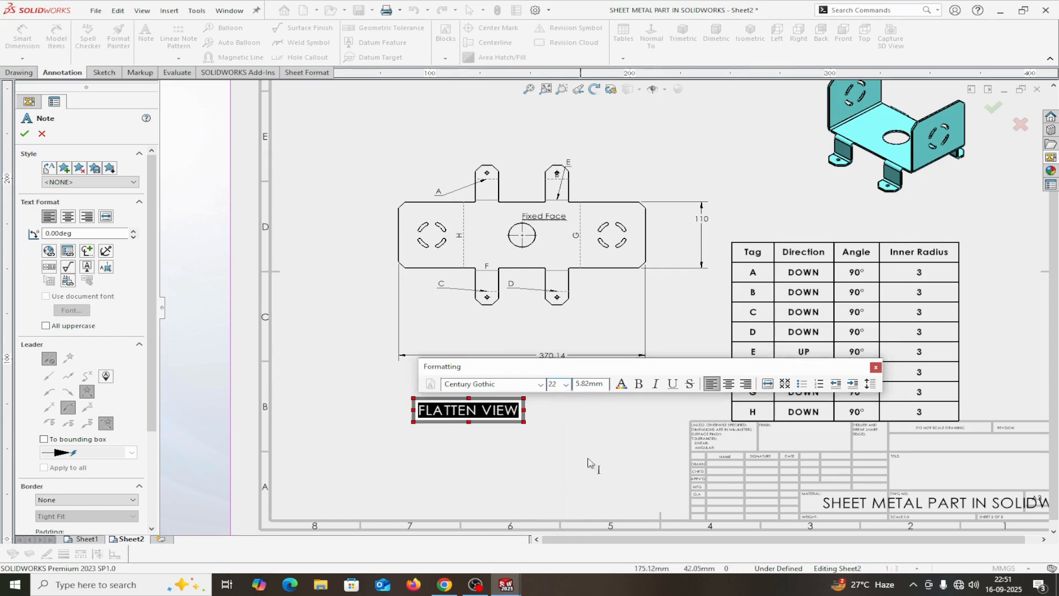
pyautogui.click(638, 386)
pyautogui.click(621, 384)
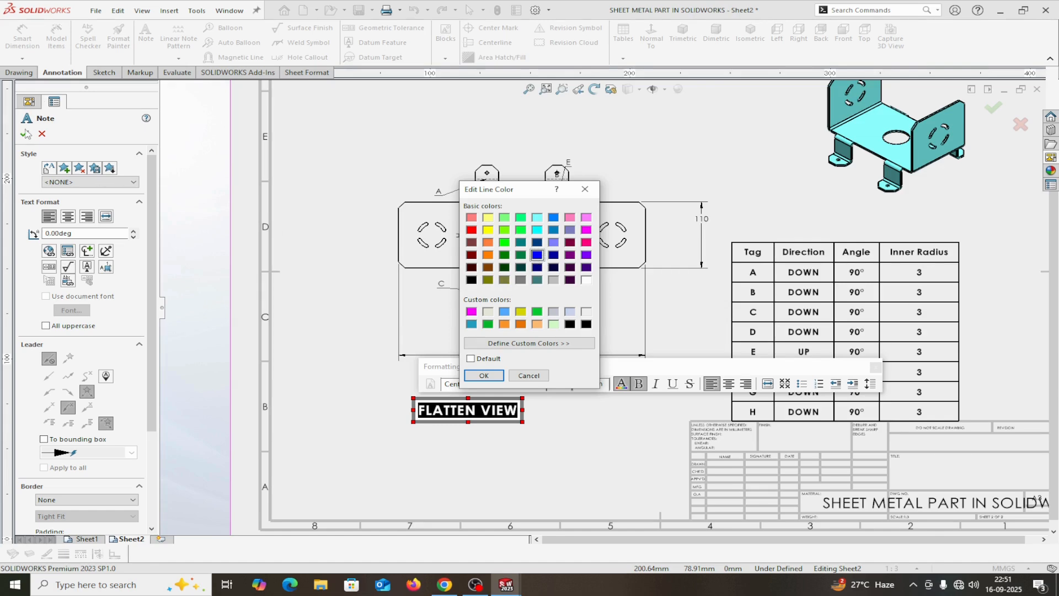
pyautogui.click(482, 377)
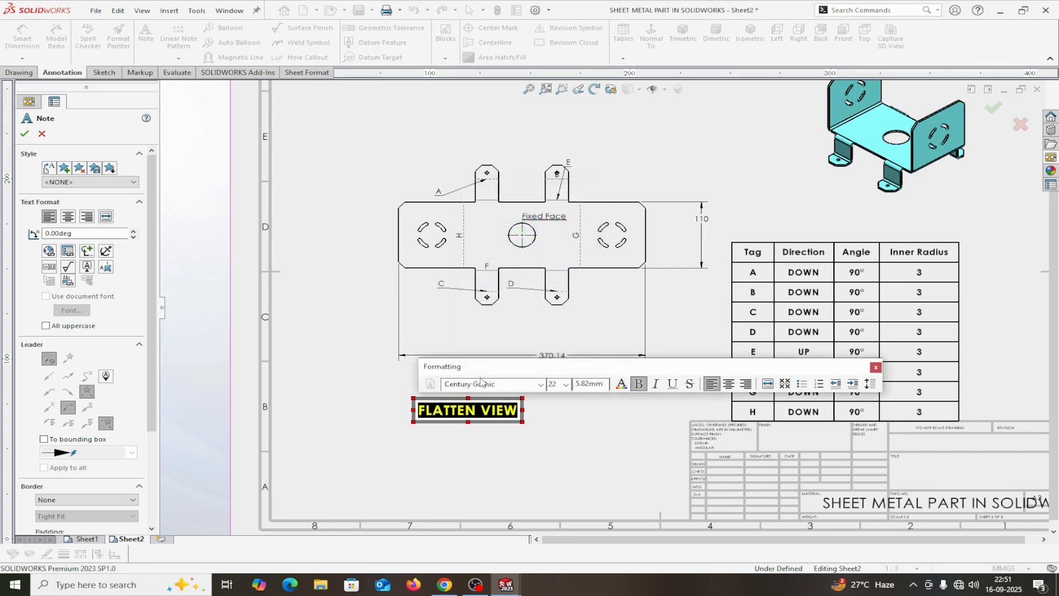
pyautogui.click(24, 134)
# Step: Start a hole table with the body's lower-left horizontal edge as X axis and the left edge of tab C as Y axis
pyautogui.scroll(-3, 536, 296)
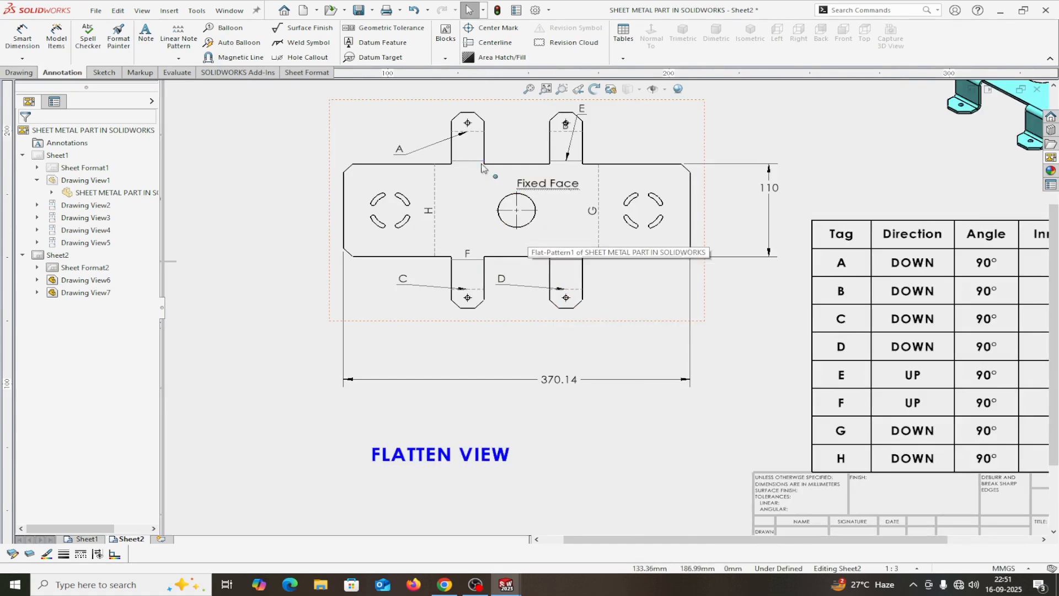
pyautogui.scroll(3, 582, 331)
pyautogui.scroll(-2, 596, 350)
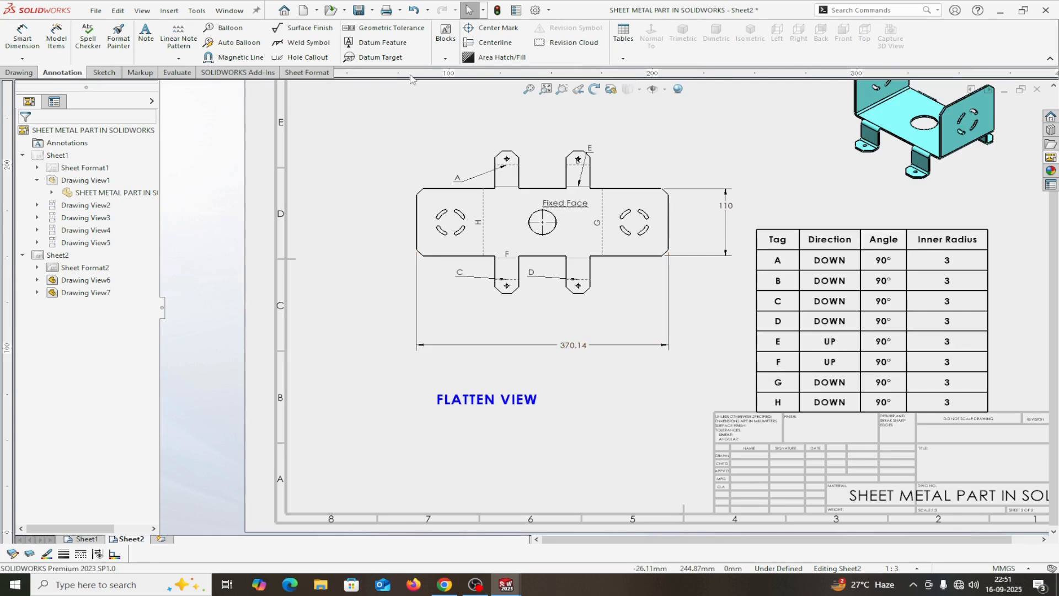
pyautogui.click(623, 58)
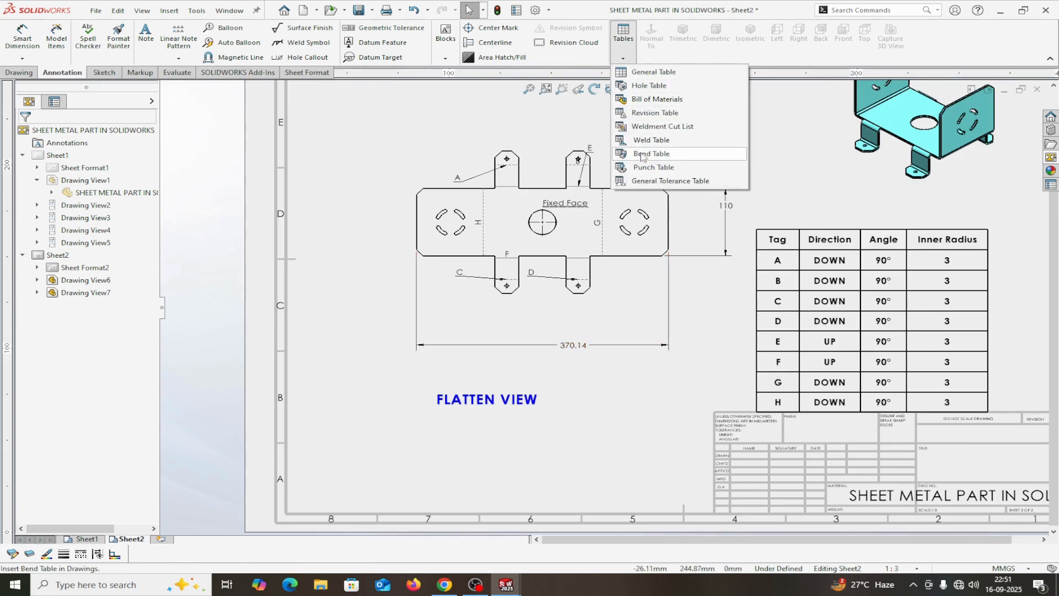
pyautogui.click(651, 85)
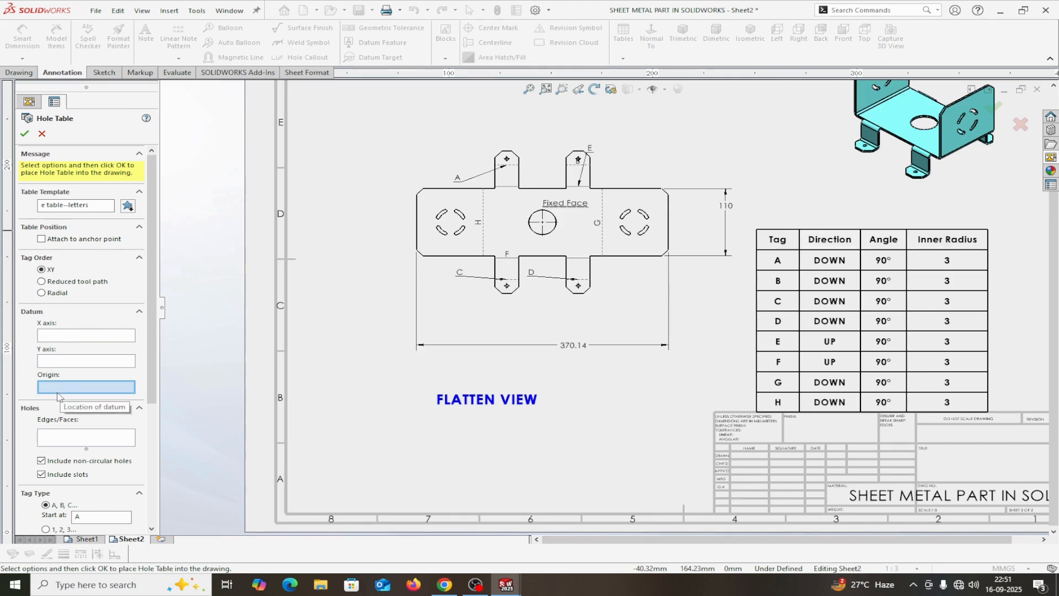
pyautogui.click(50, 337)
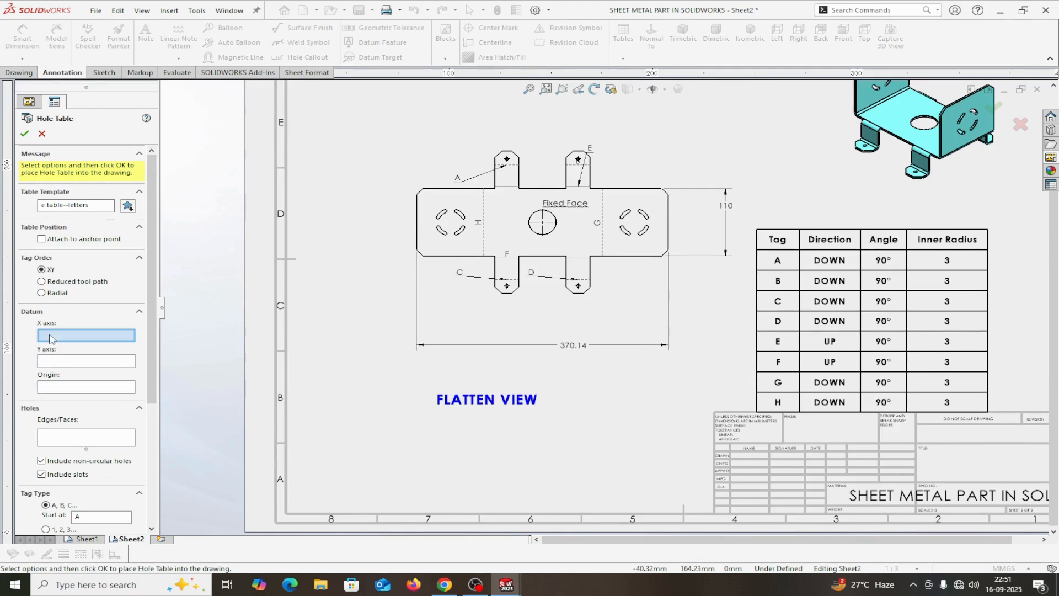
pyautogui.click(439, 256)
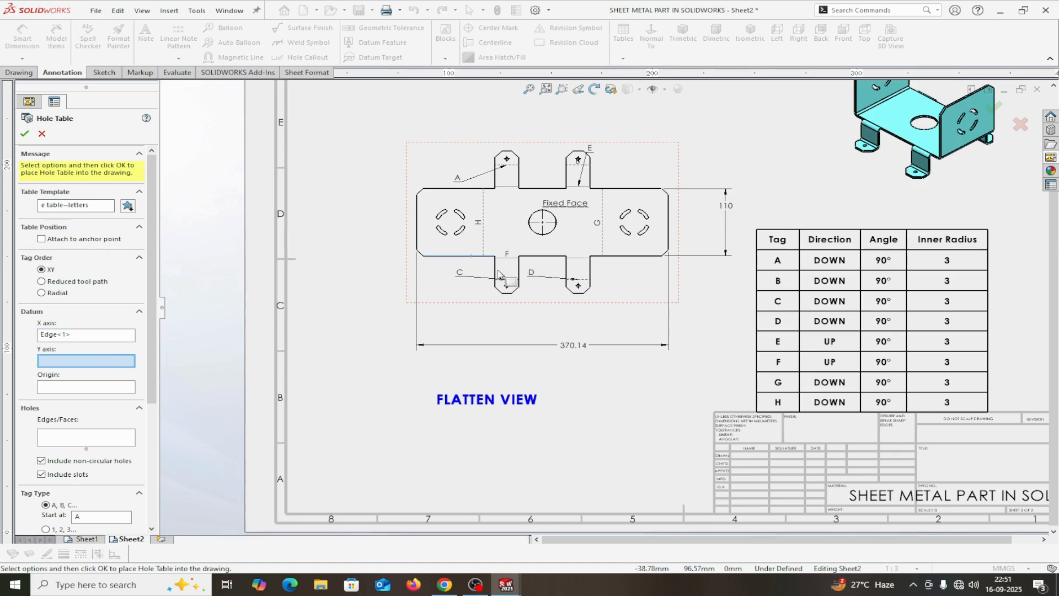
pyautogui.click(519, 276)
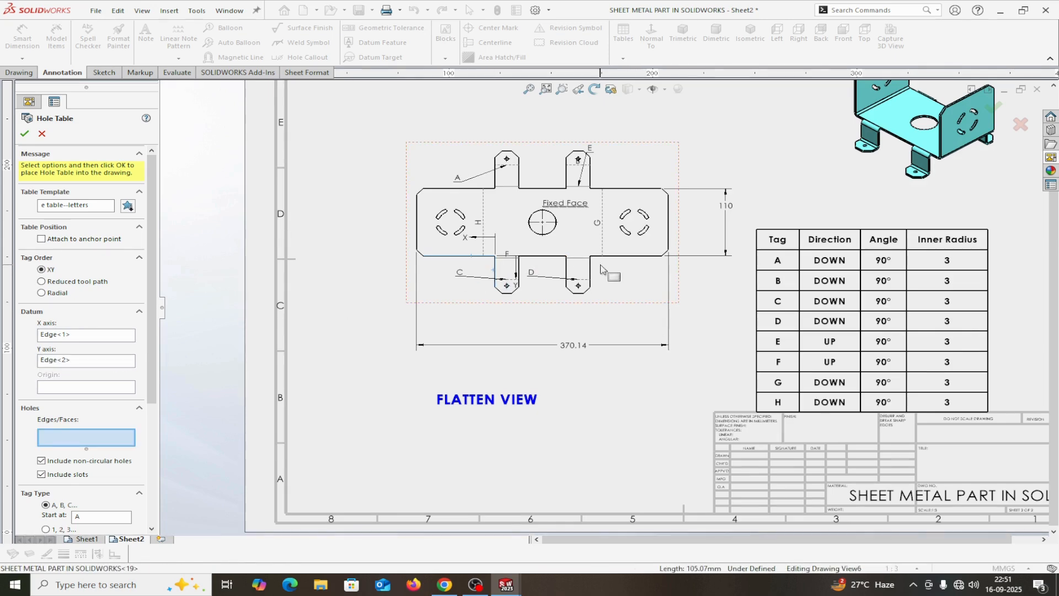
# Step: Include the large central hole, the two upper tab holes and the flat pattern face in the hole table
pyautogui.scroll(-2, 601, 270)
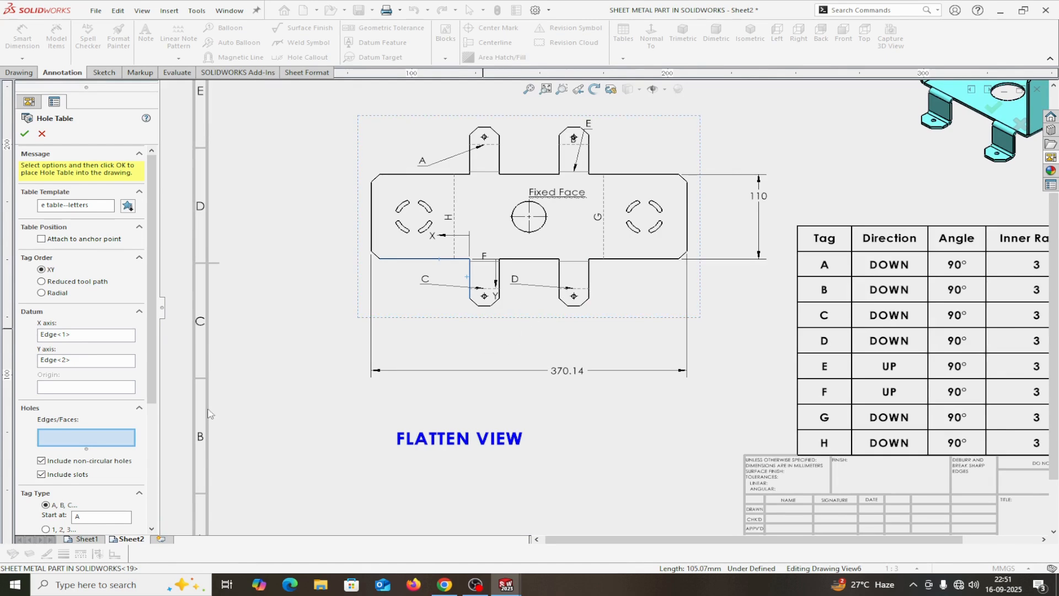
pyautogui.click(538, 228)
pyautogui.scroll(-6, 521, 160)
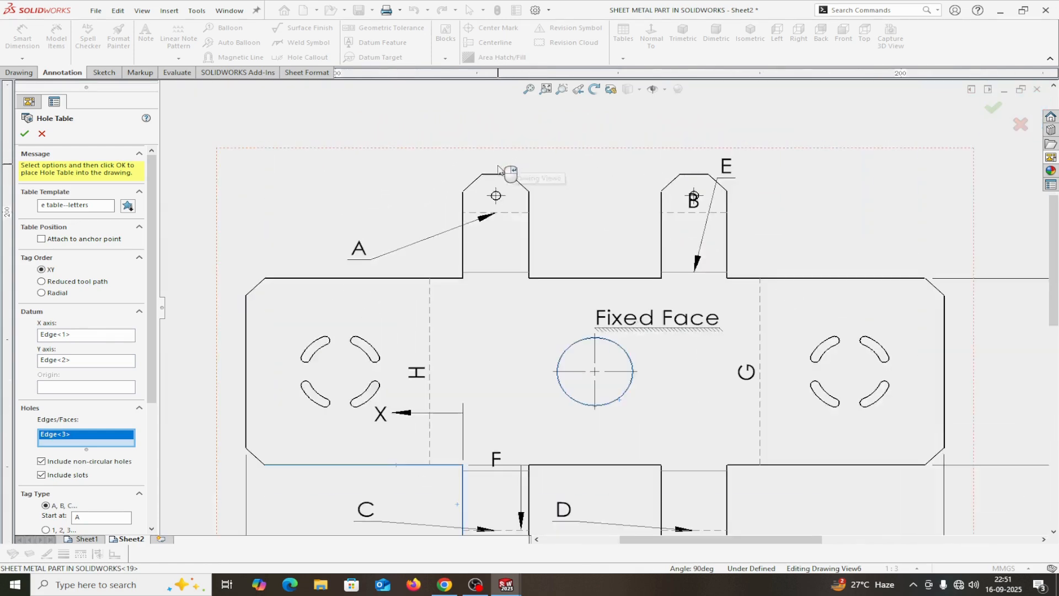
pyautogui.click(518, 221)
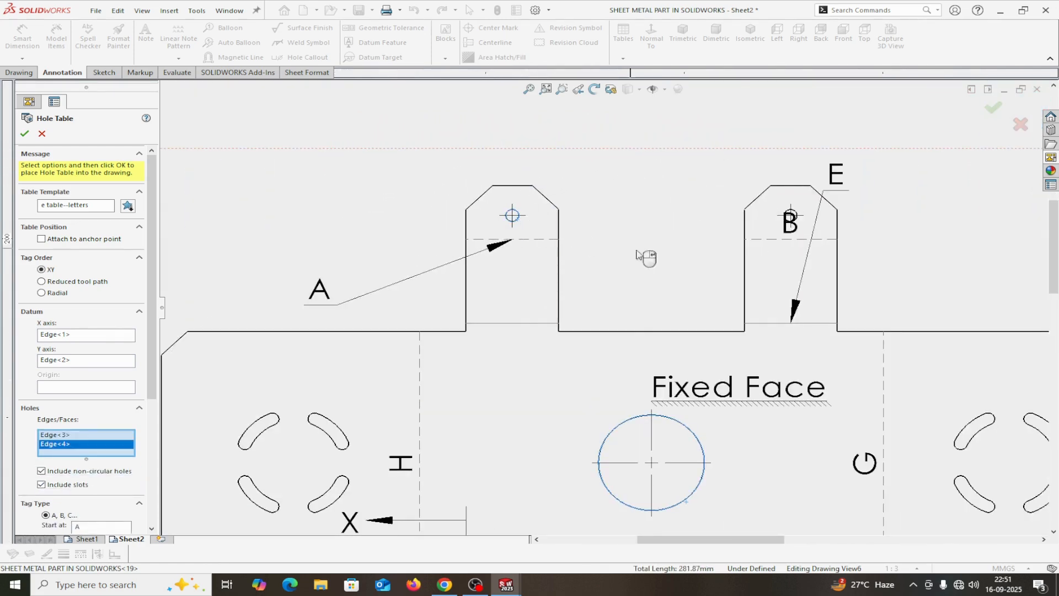
pyautogui.scroll(-2, 779, 241)
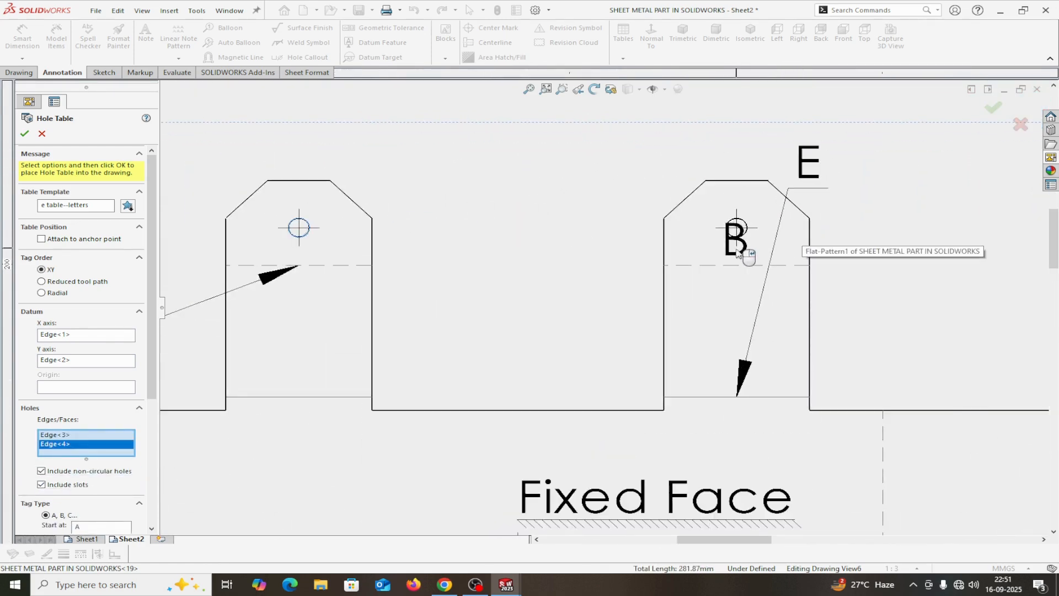
pyautogui.click(755, 241)
pyautogui.click(746, 226)
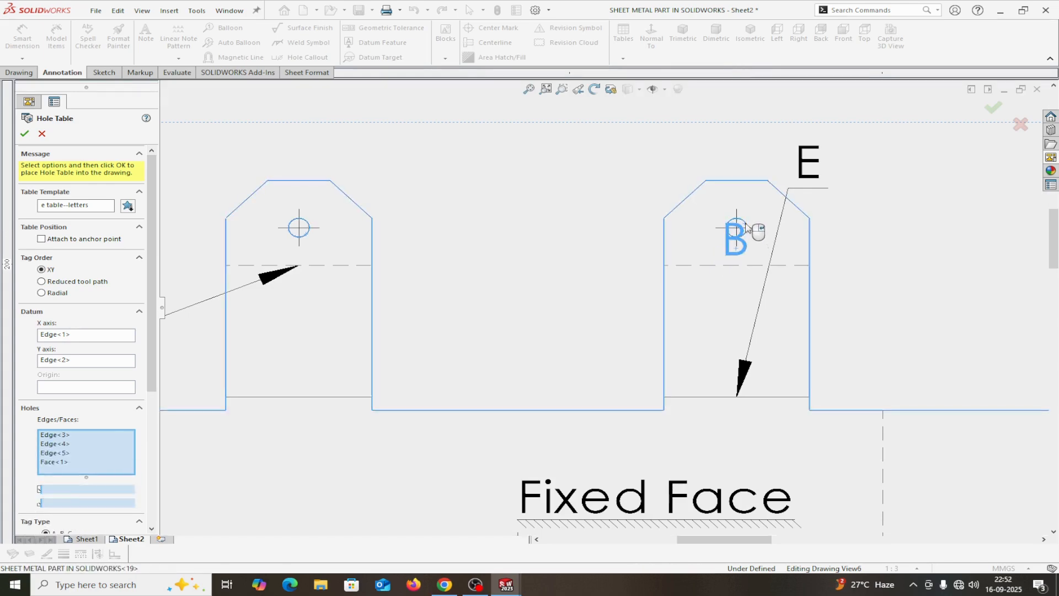
# Step: Include the holes of the two lower tabs C and D and generate the hole table
pyautogui.scroll(2, 715, 308)
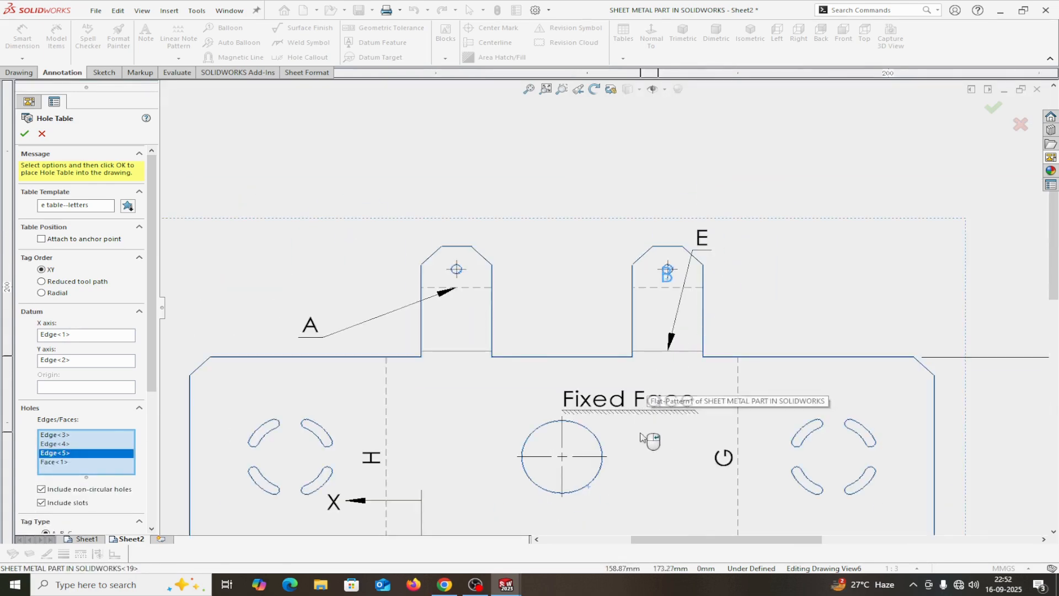
pyautogui.scroll(3, 634, 449)
pyautogui.scroll(-2, 584, 420)
pyautogui.scroll(-4, 540, 380)
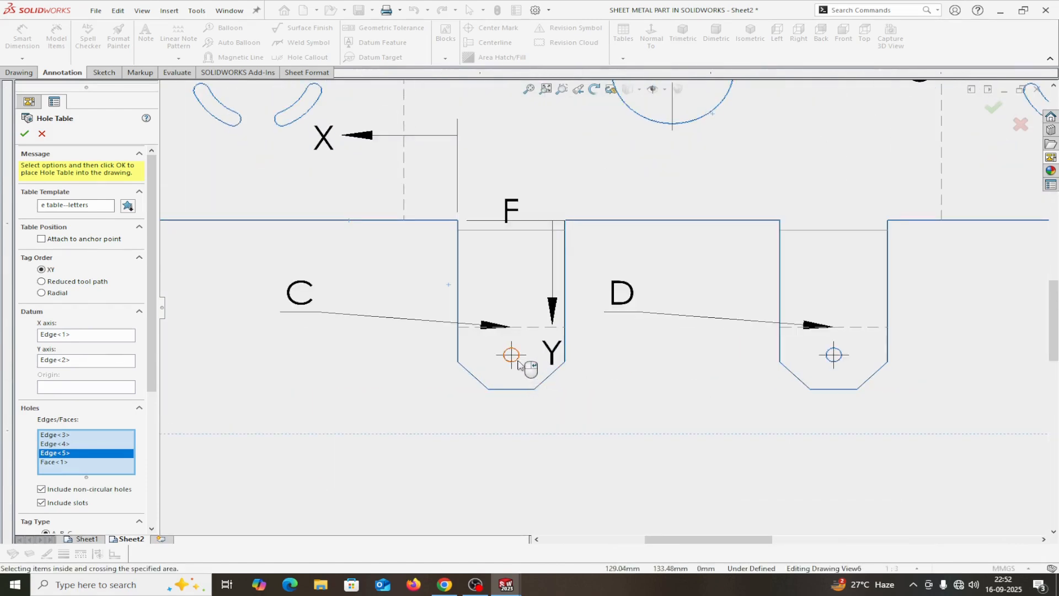
pyautogui.click(514, 355)
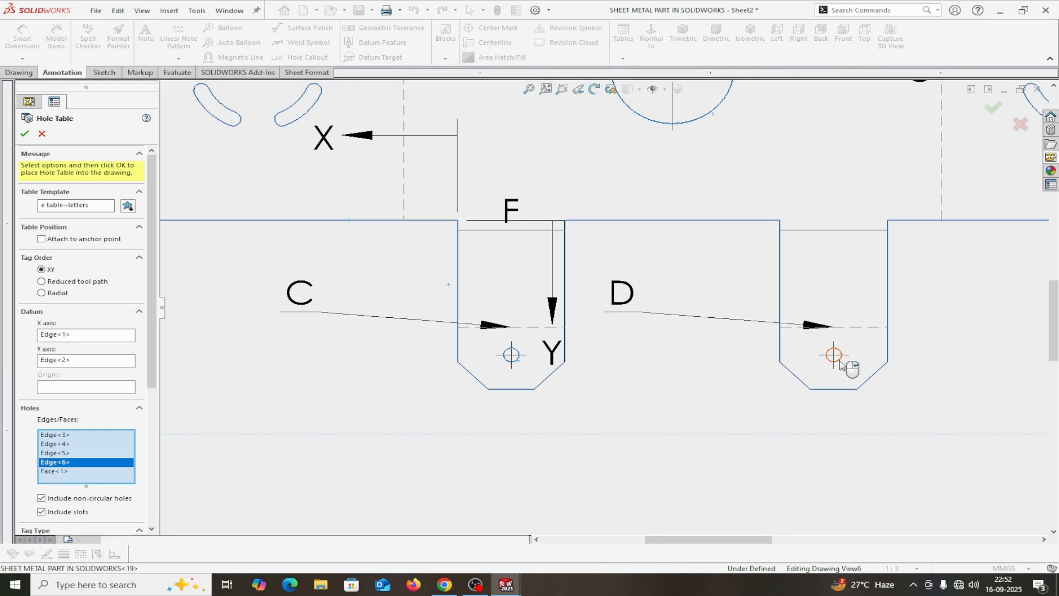
pyautogui.click(833, 354)
pyautogui.scroll(5, 694, 207)
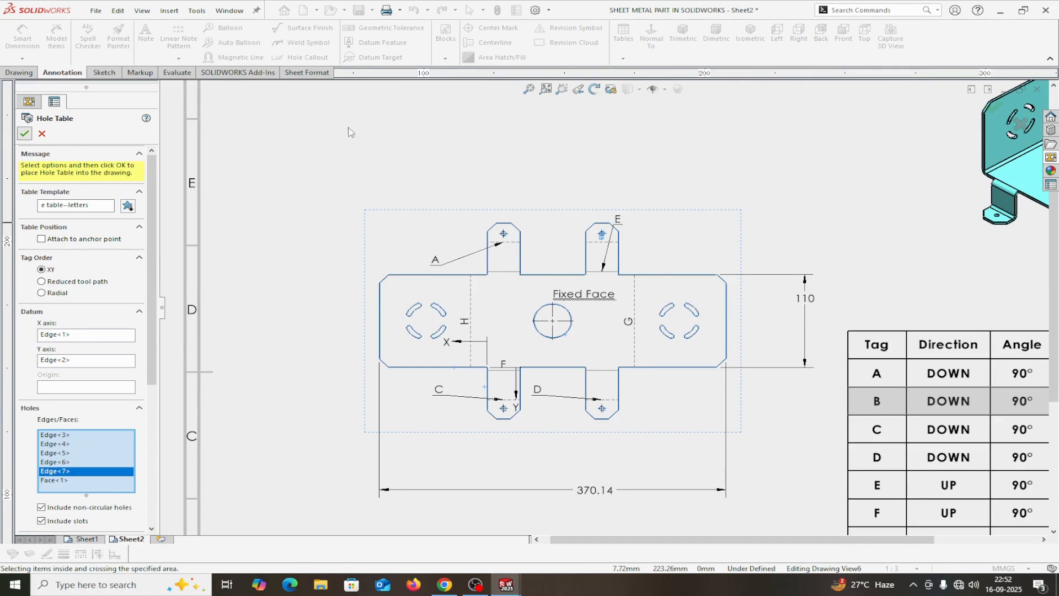
pyautogui.press('Return')
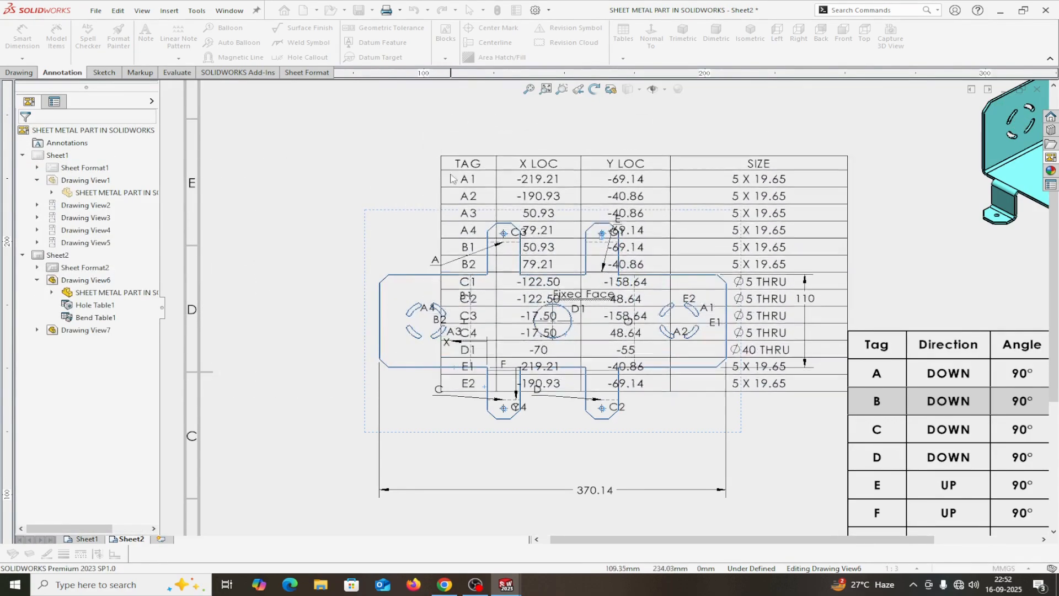
# Step: Place the hole table near the upper-left corner of the sheet border
pyautogui.scroll(7, 450, 292)
pyautogui.scroll(-2, 466, 251)
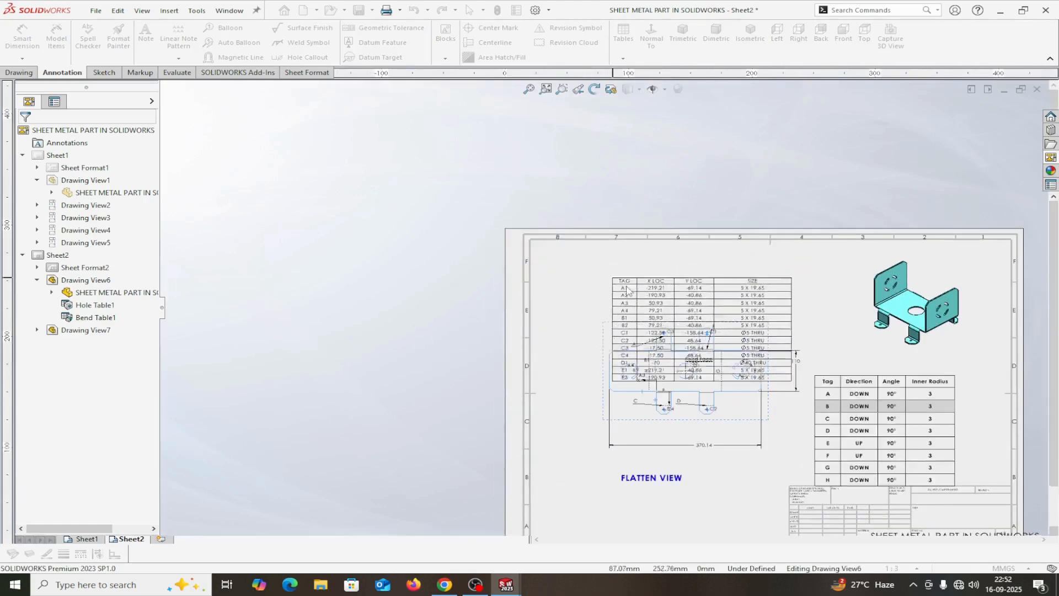
pyautogui.scroll(-2, 627, 291)
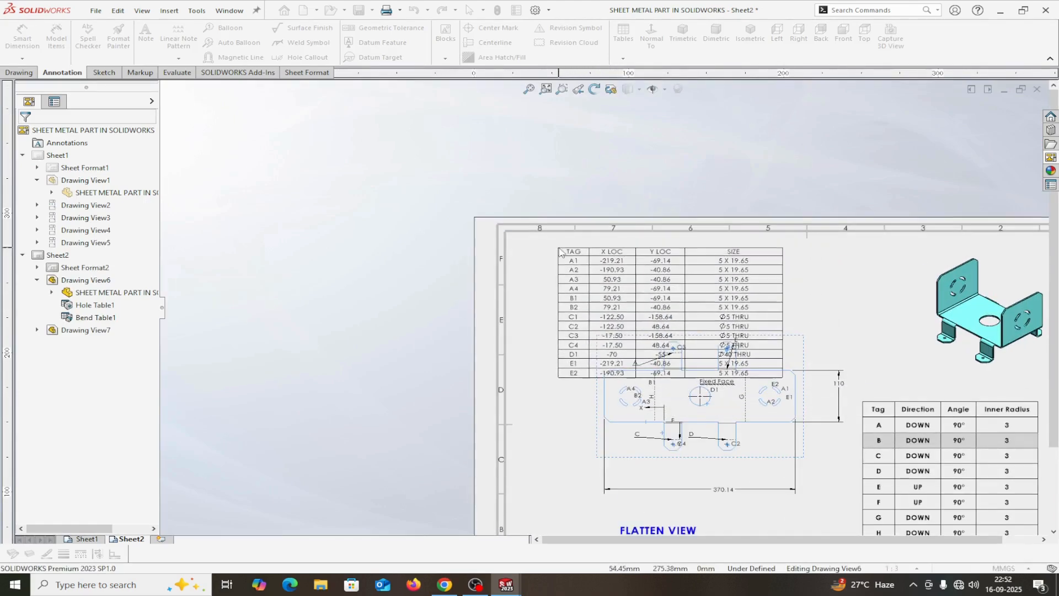
pyautogui.scroll(4, 585, 333)
pyautogui.scroll(-3, 584, 338)
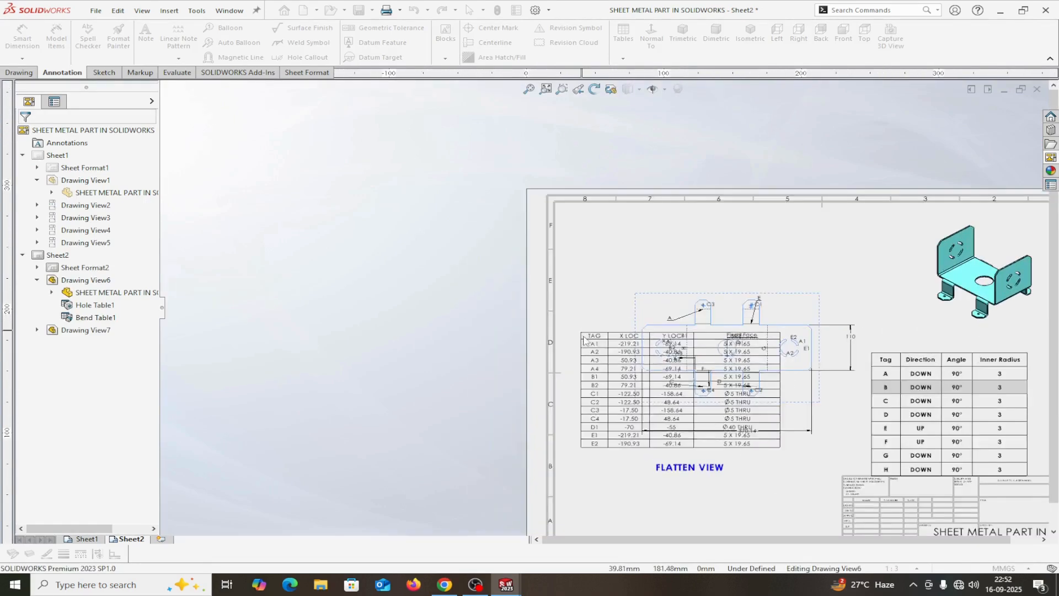
pyautogui.scroll(-3, 583, 339)
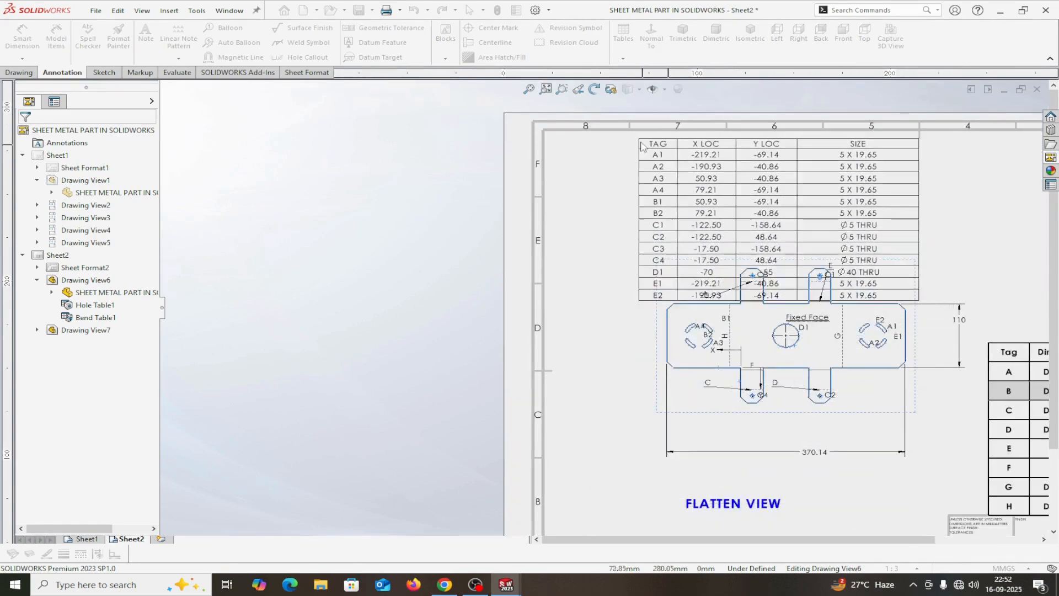
pyautogui.click(549, 144)
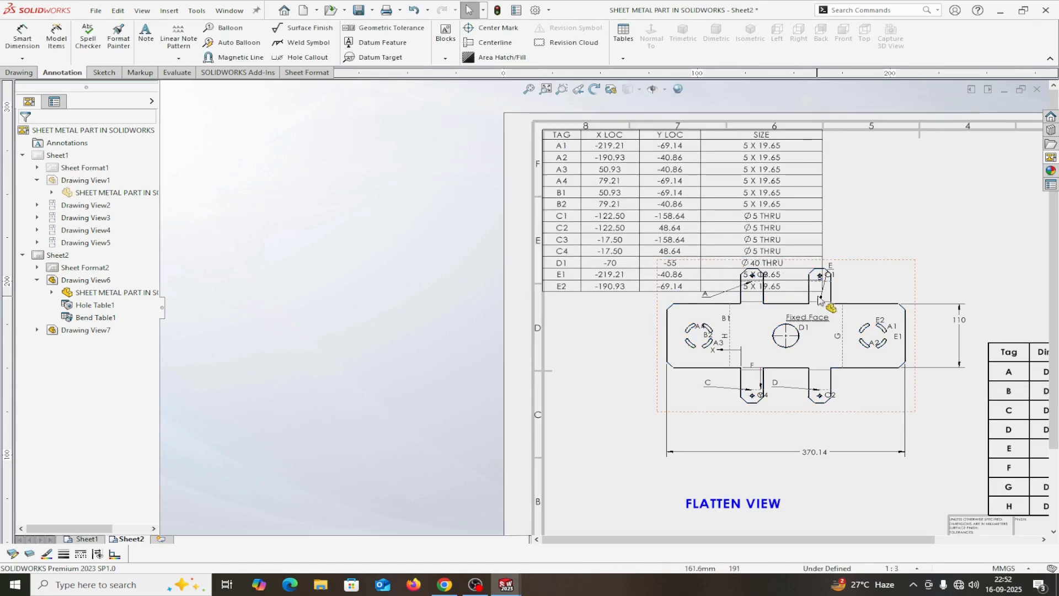
# Step: Shrink the hole table from its lower-right corner so it clears the flat pattern view
pyautogui.moveTo(823, 291); pyautogui.dragTo(707, 219)
pyautogui.click(570, 160)
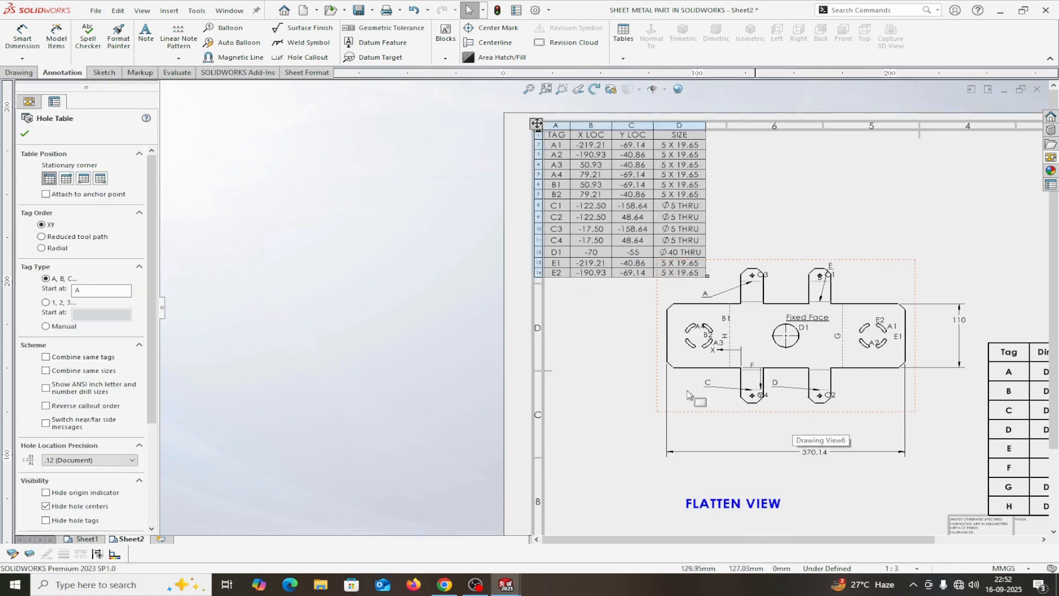
pyautogui.click(24, 134)
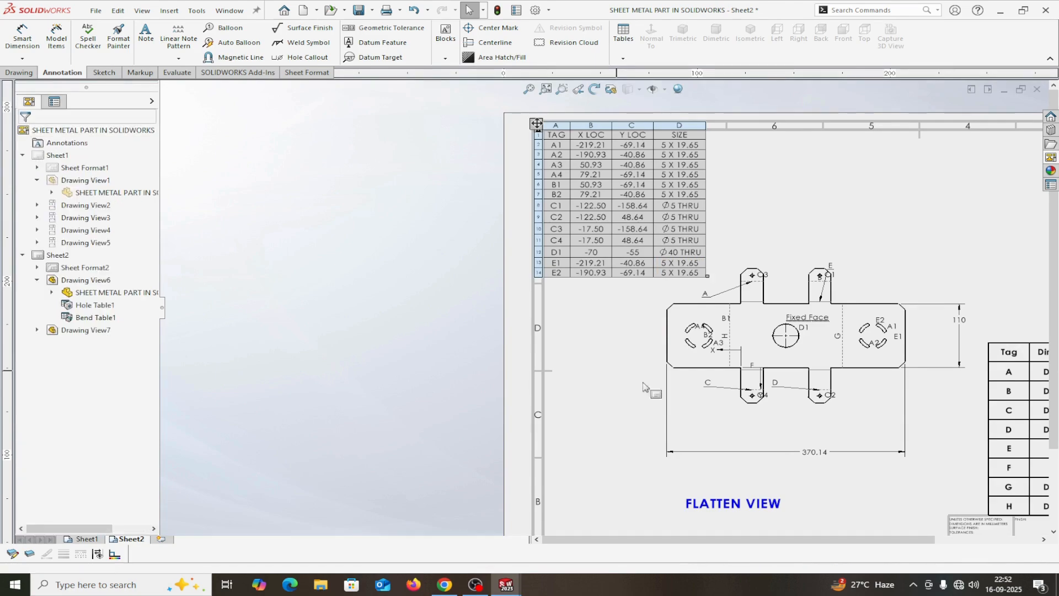
# Step: Move the bend table up, leaving a gap between it and the title block
pyautogui.scroll(3, 636, 340)
pyautogui.scroll(-2, 637, 340)
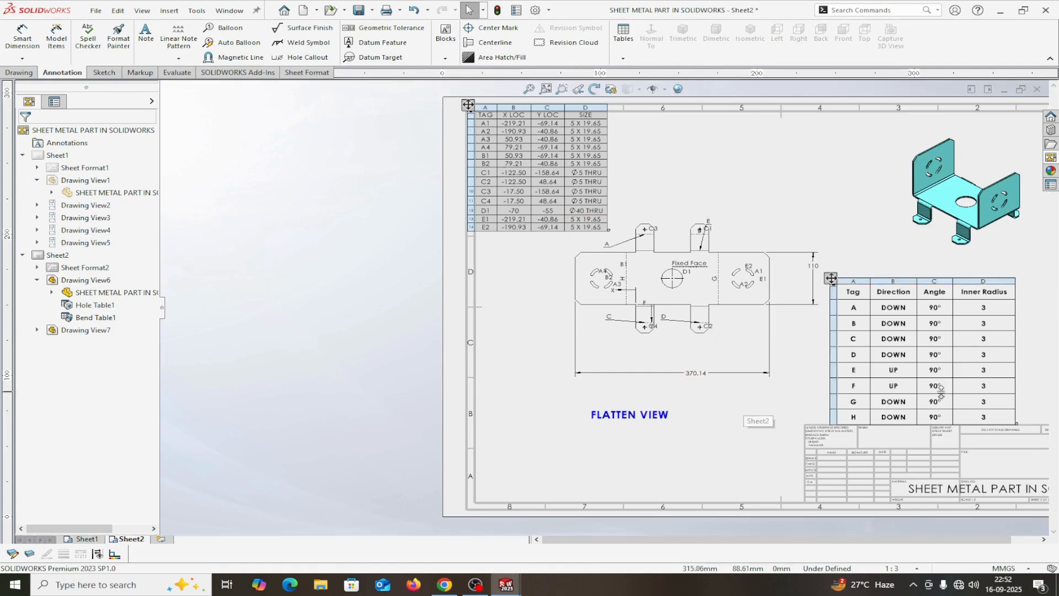
pyautogui.scroll(3, 956, 456)
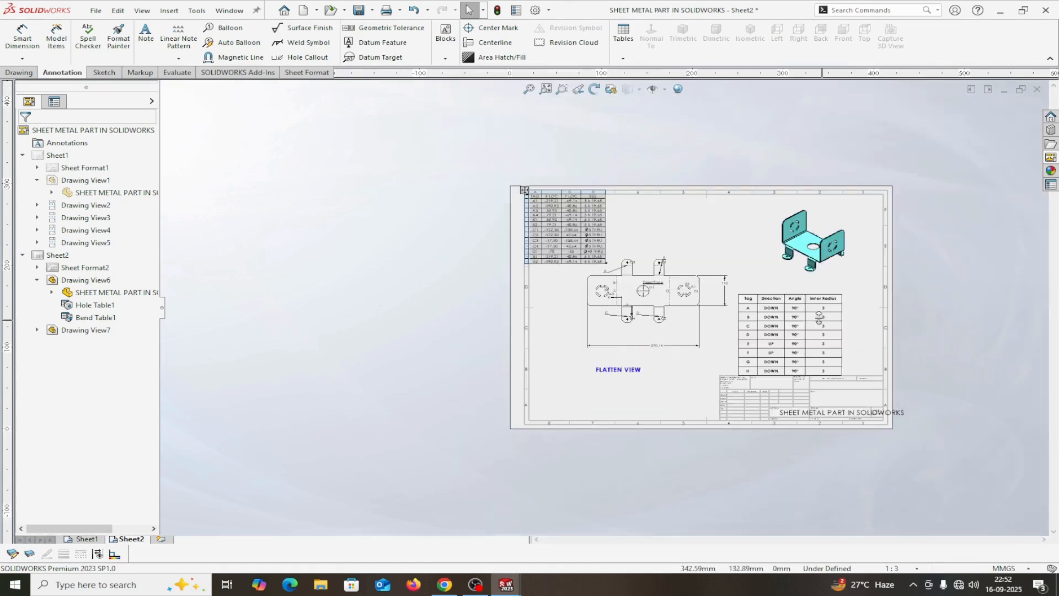
pyautogui.scroll(-4, 789, 378)
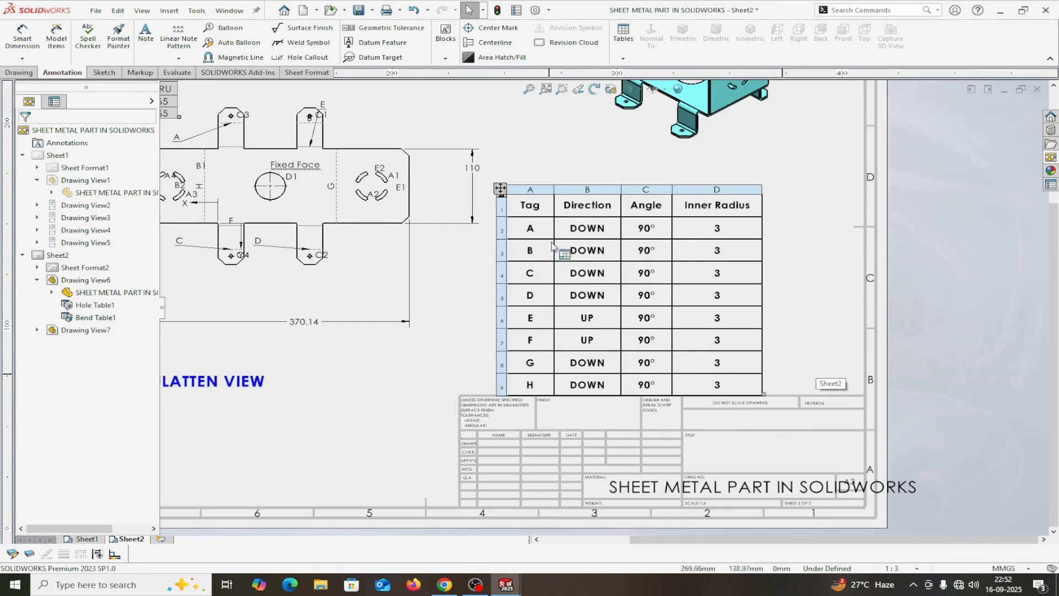
pyautogui.moveTo(506, 168); pyautogui.dragTo(515, 137)
pyautogui.scroll(-4, 728, 483)
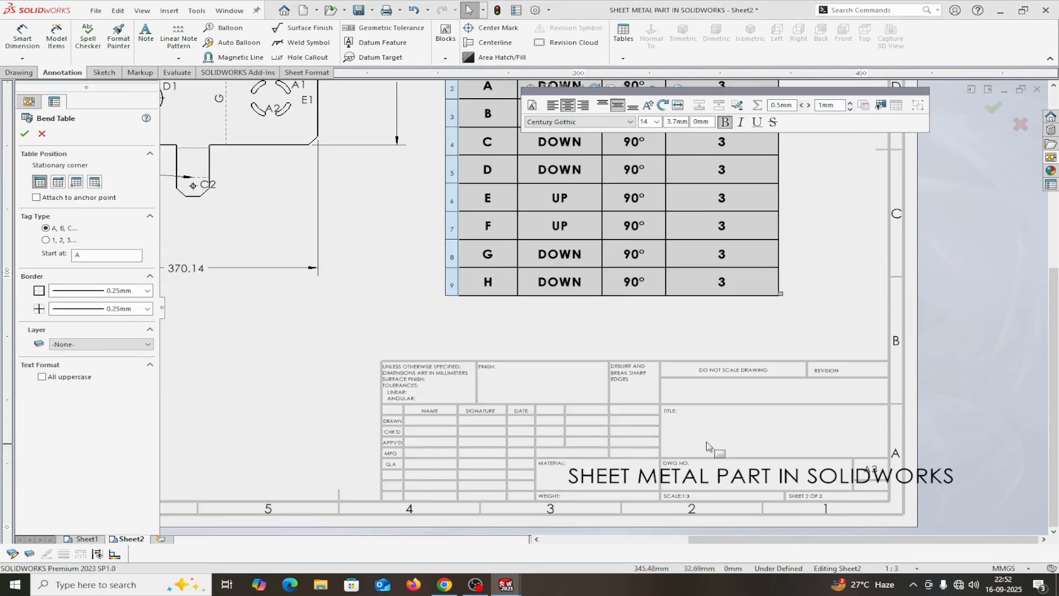
# Step: Edit Sheet2's sheet format and delete the "DO NOT SCALE DRAWING" and "REVISION" notes from the title block
pyautogui.rightClick(816, 260)
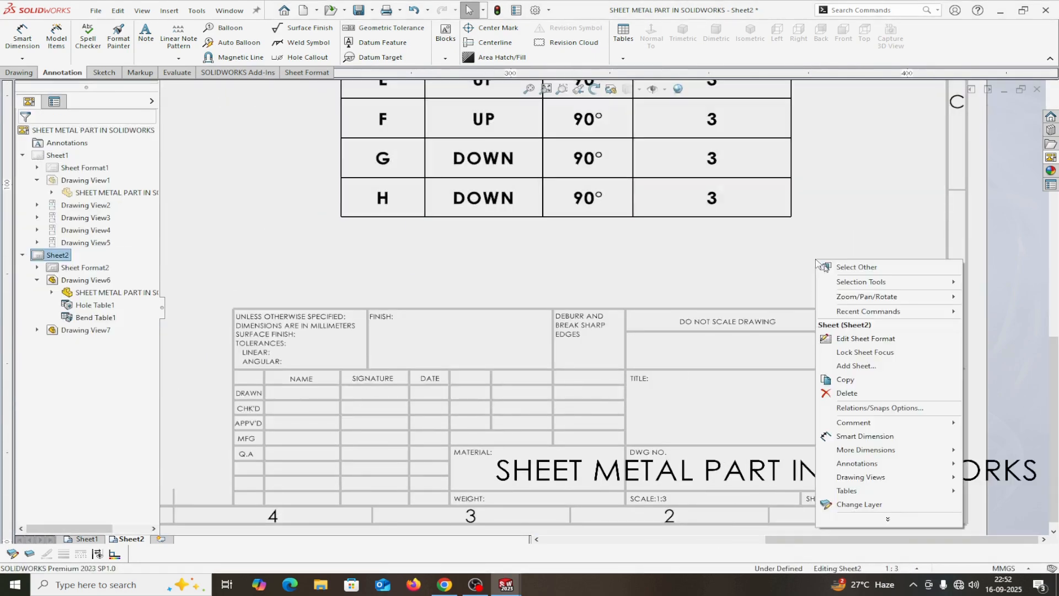
pyautogui.click(855, 339)
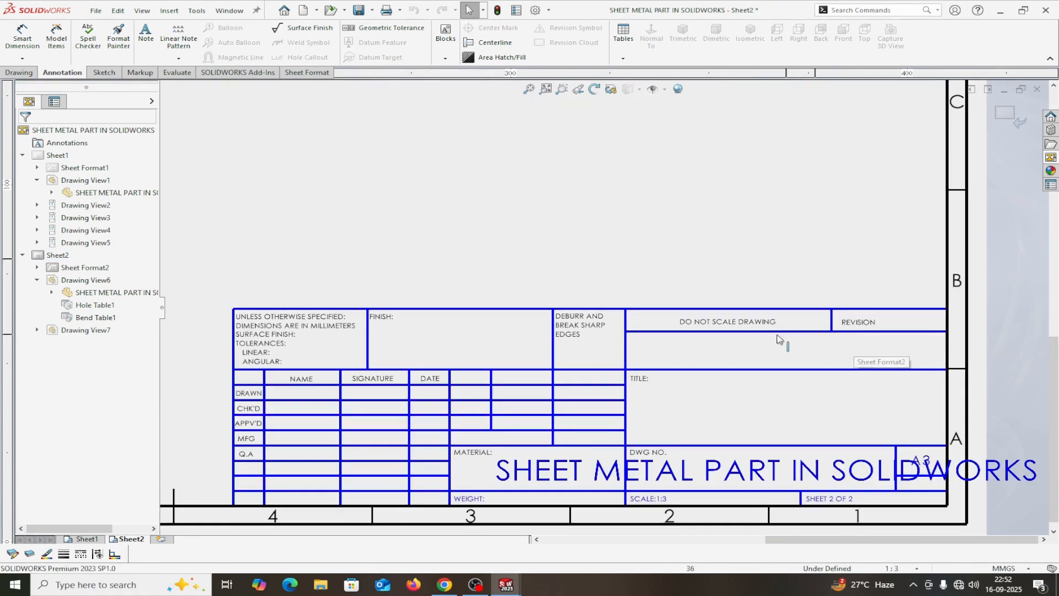
pyautogui.click(727, 324)
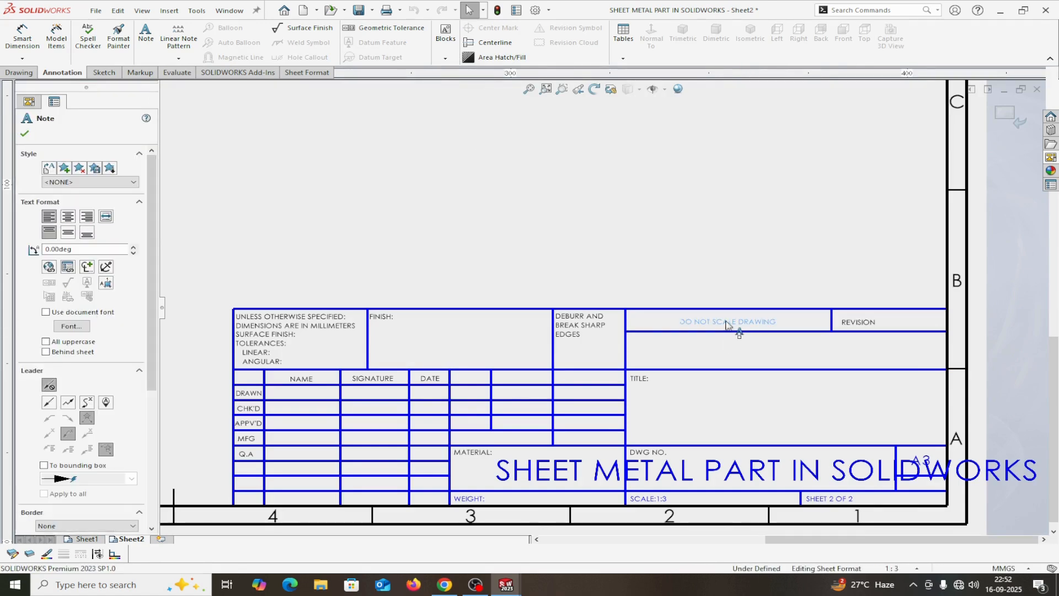
pyautogui.press('Delete')
pyautogui.click(853, 320)
pyautogui.press('Delete')
# Step: Delete the horizontal and vertical divider lines in the title block area above the title cell
pyautogui.click(814, 332)
pyautogui.press('Delete')
pyautogui.click(831, 322)
pyautogui.press('Delete')
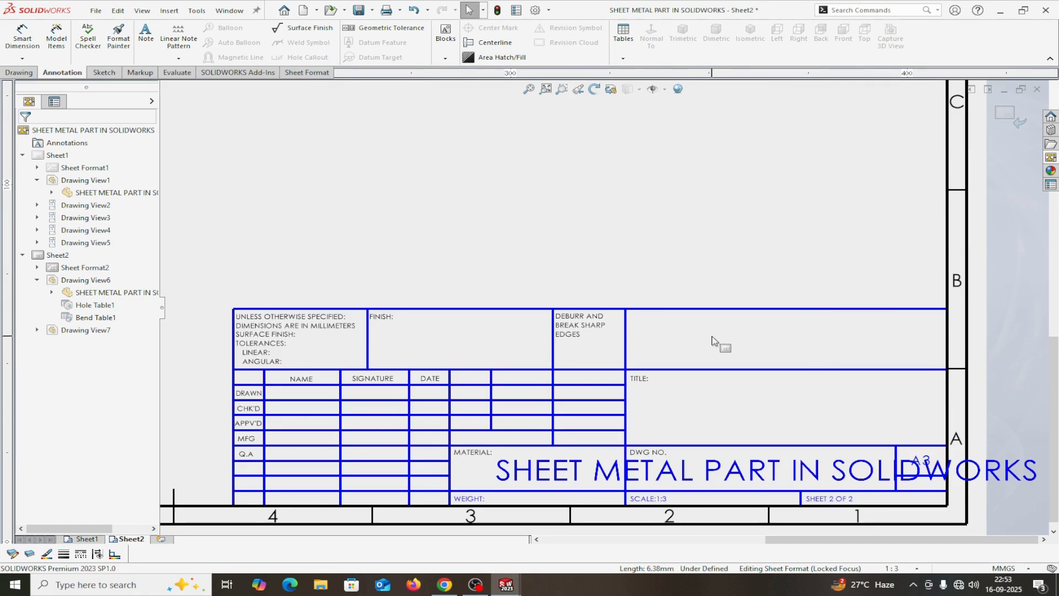
# Step: Add the note "CAD KNOWLEDGE CENTRE" in the emptied title block cell above the title
pyautogui.click(753, 348)
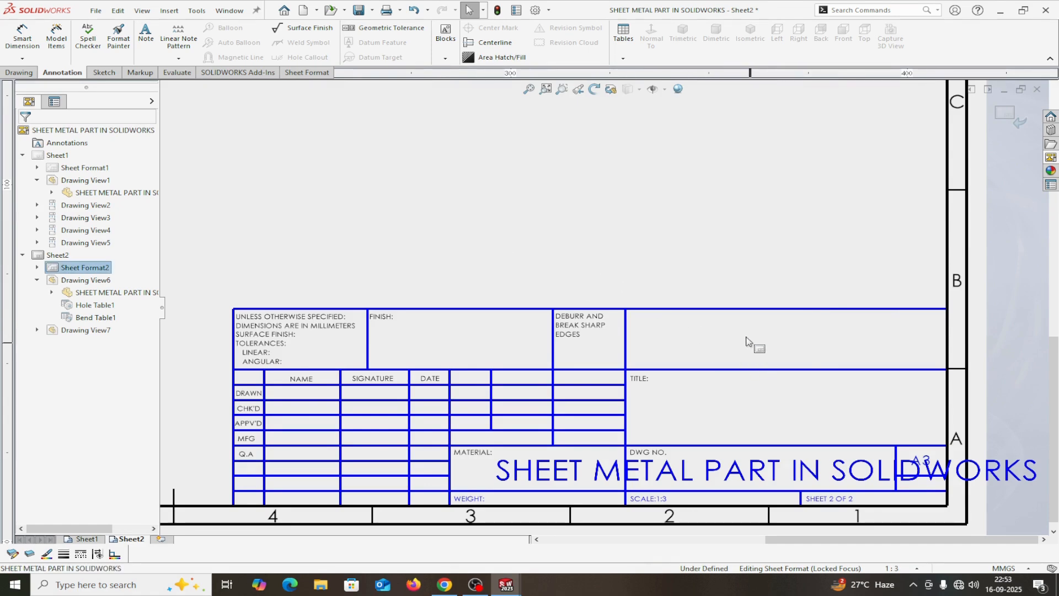
pyautogui.click(146, 33)
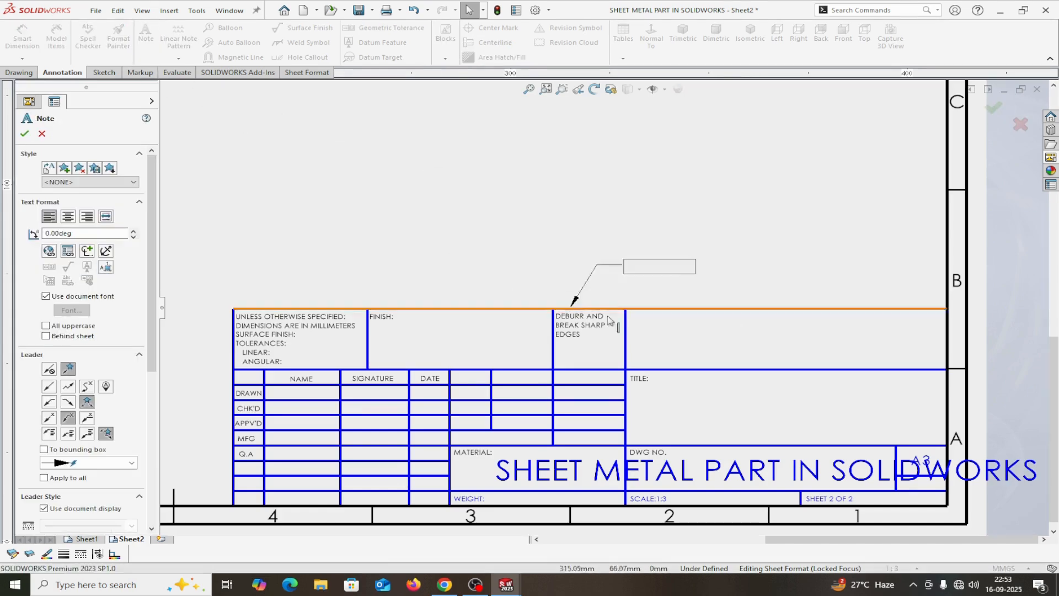
pyautogui.click(680, 328)
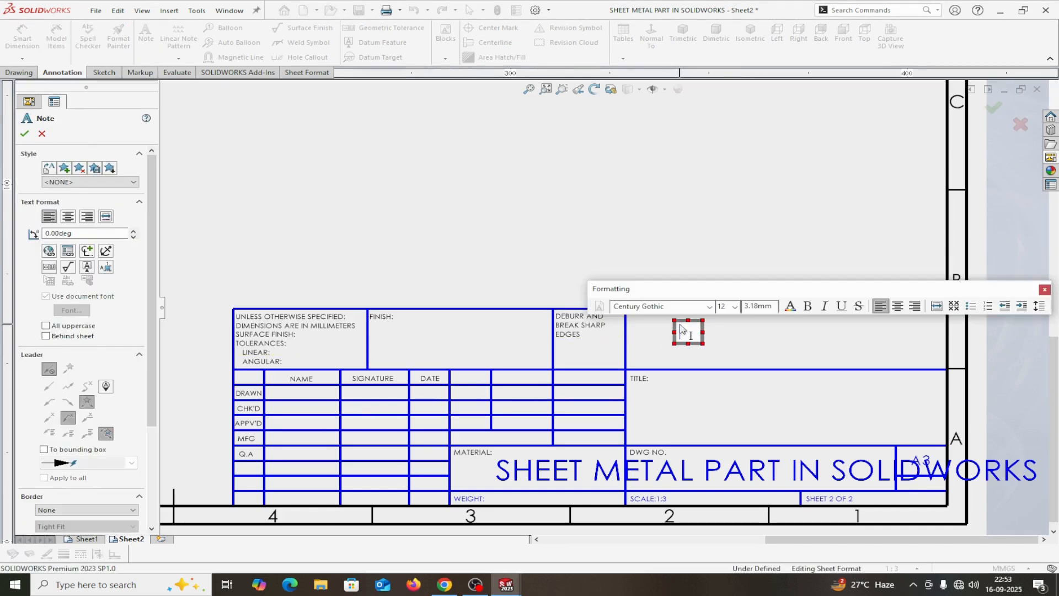
pyautogui.write('CAD KNOW')
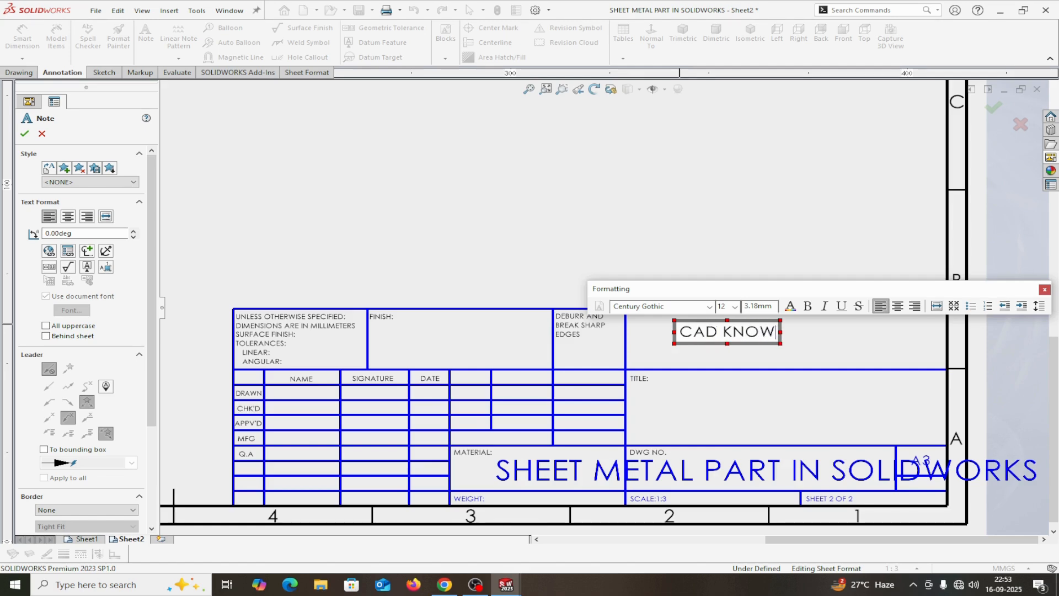
pyautogui.write('LEDGE CENTRE')
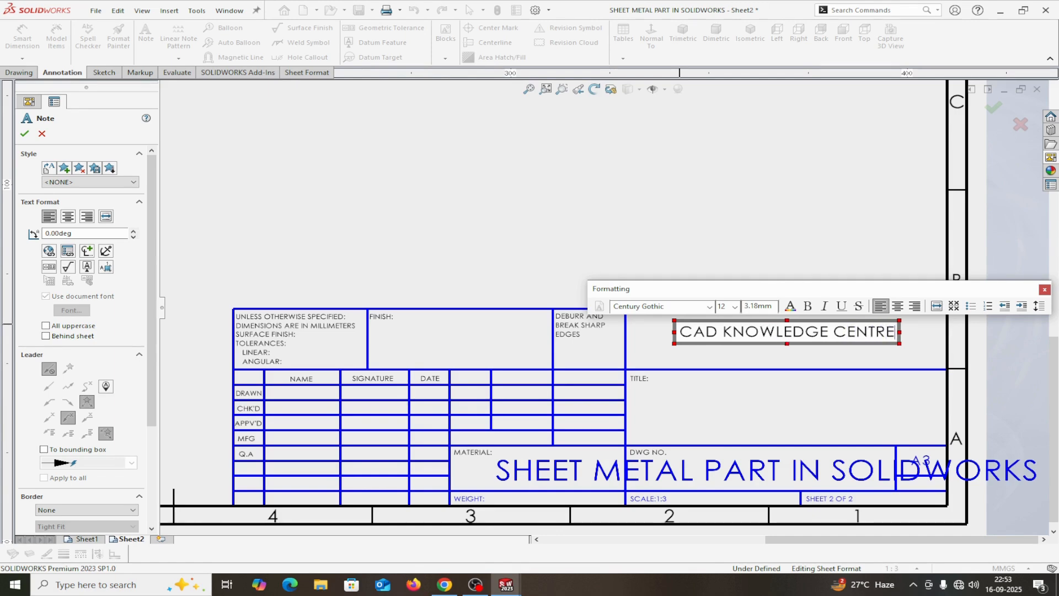
# Step: Format the "CAD KNOWLEDGE CENTRE" note text as 16-point bold in red
pyautogui.moveTo(682, 330); pyautogui.dragTo(898, 342)
pyautogui.click(808, 306)
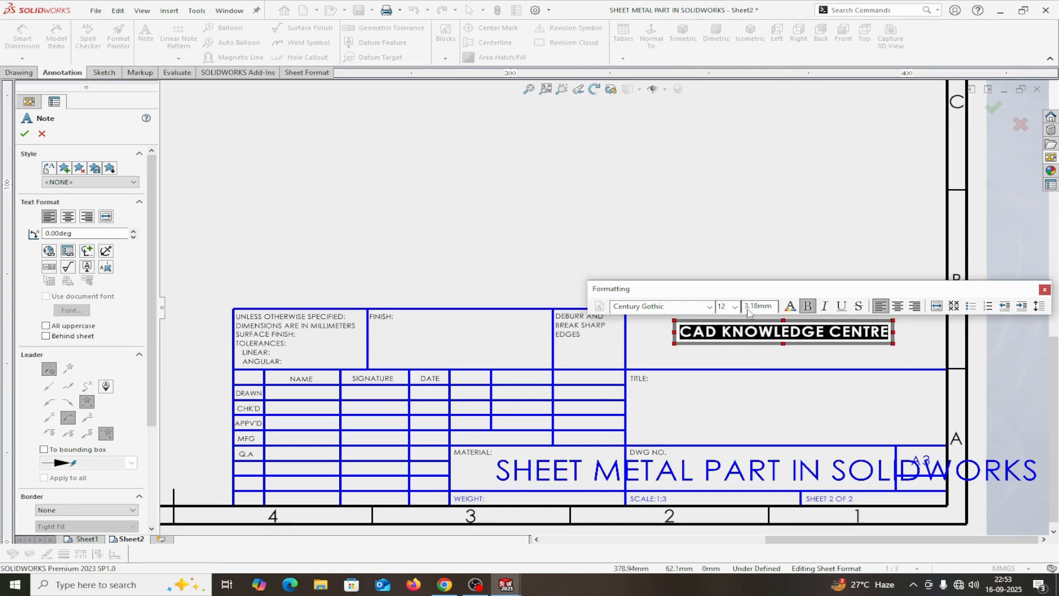
pyautogui.click(736, 307)
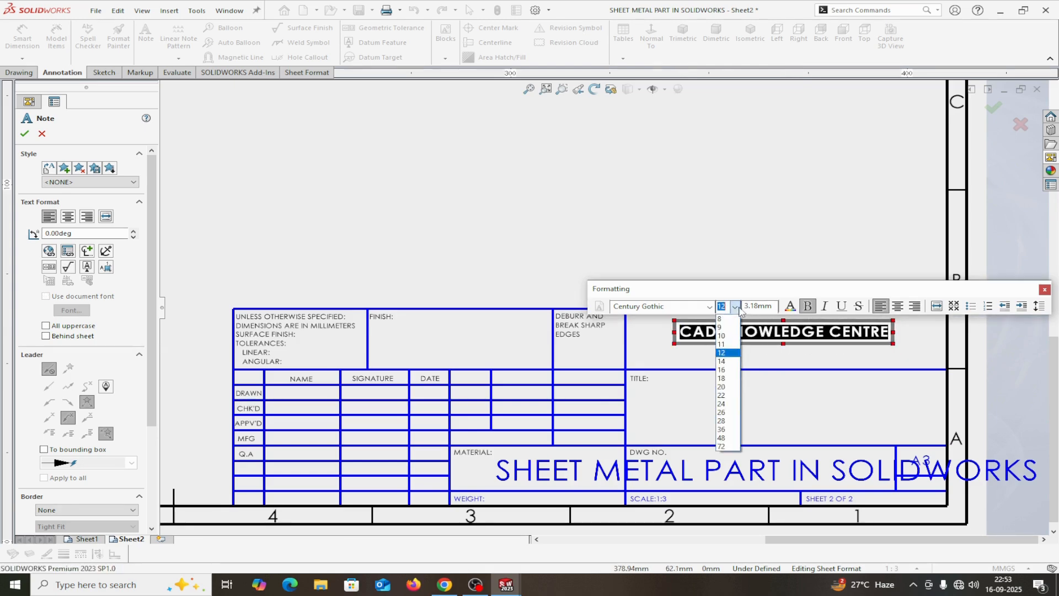
pyautogui.click(720, 373)
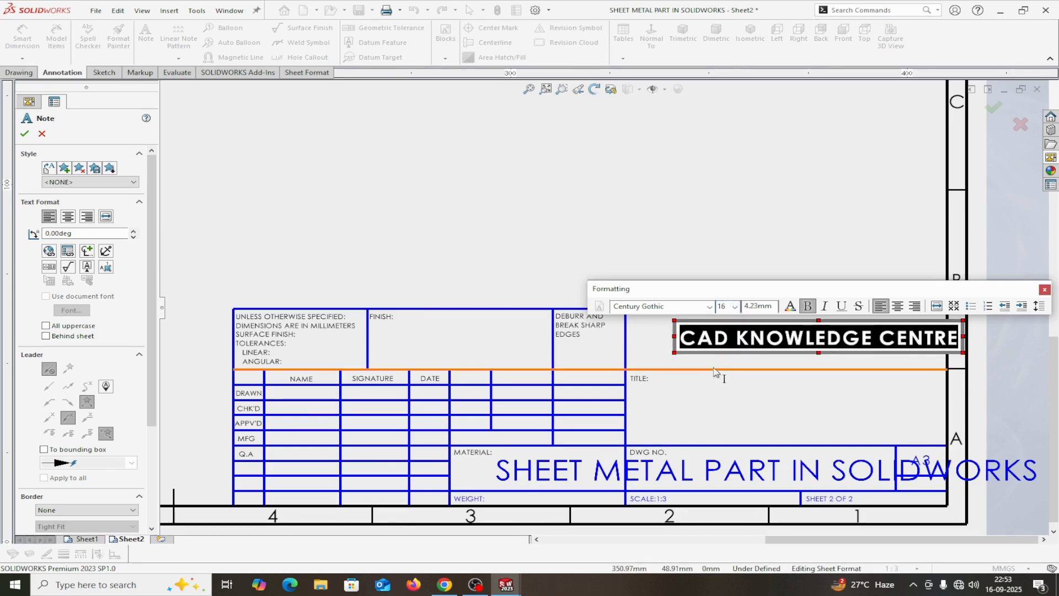
pyautogui.click(790, 306)
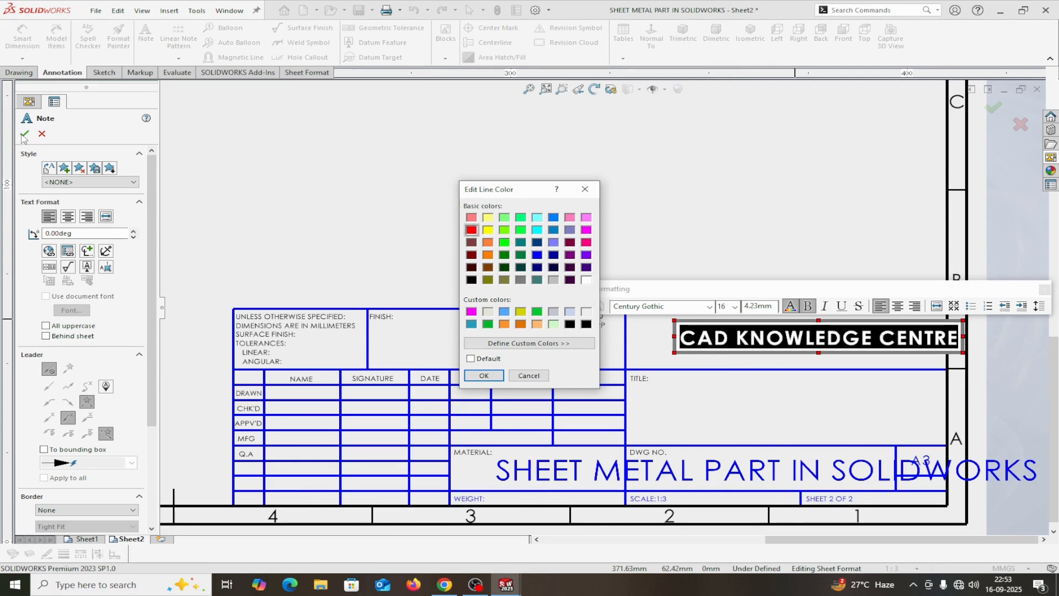
pyautogui.click(484, 376)
pyautogui.click(24, 134)
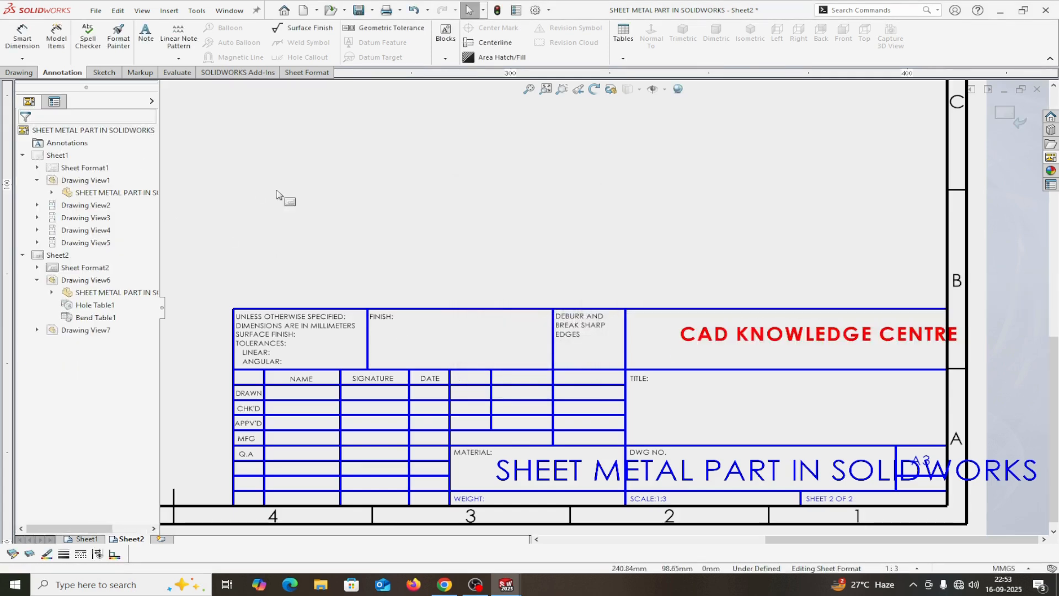
# Step: Centre the "CAD KNOWLEDGE CENTRE" note within its title block cell and reapply the red text colour
pyautogui.moveTo(740, 340); pyautogui.dragTo(717, 339)
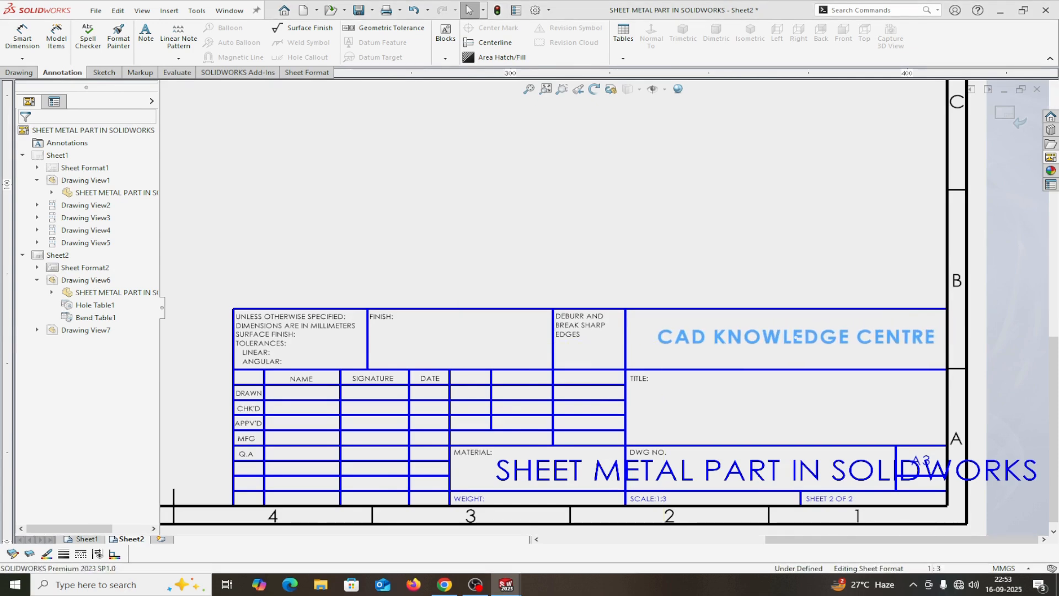
pyautogui.click(25, 134)
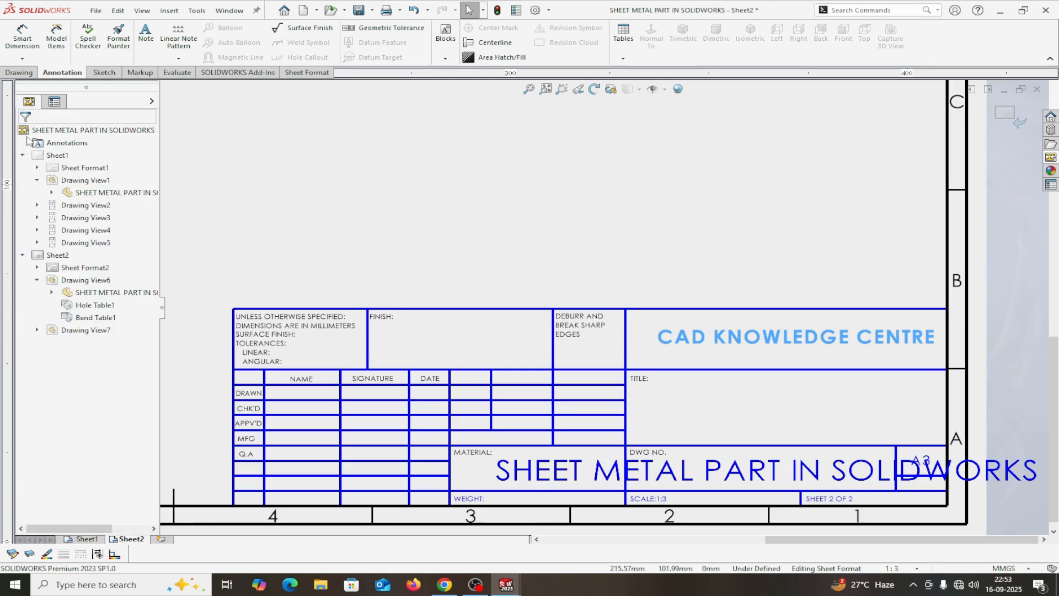
pyautogui.doubleClick(796, 334)
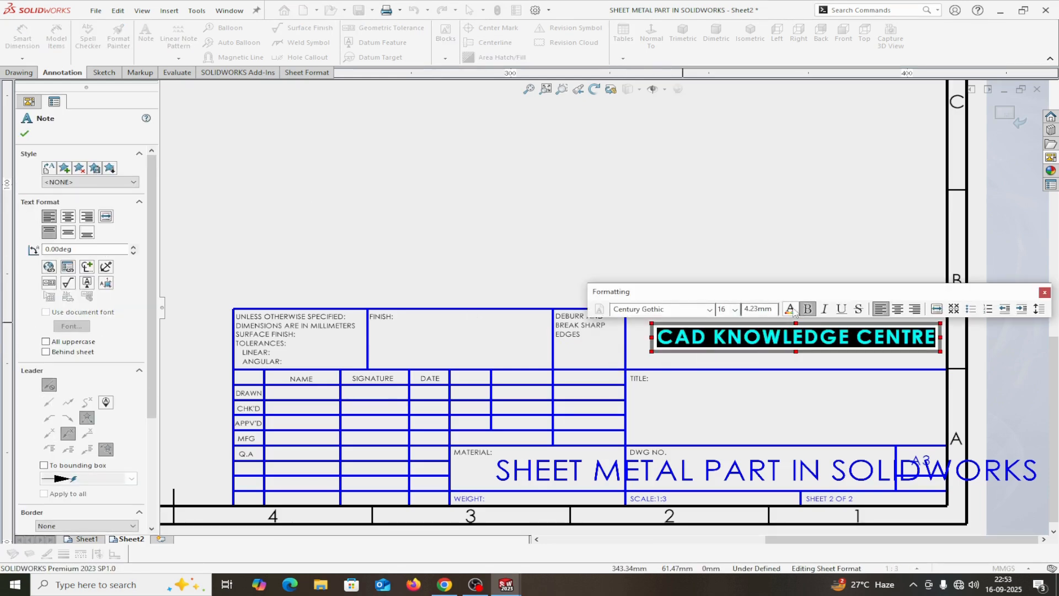
pyautogui.click(789, 308)
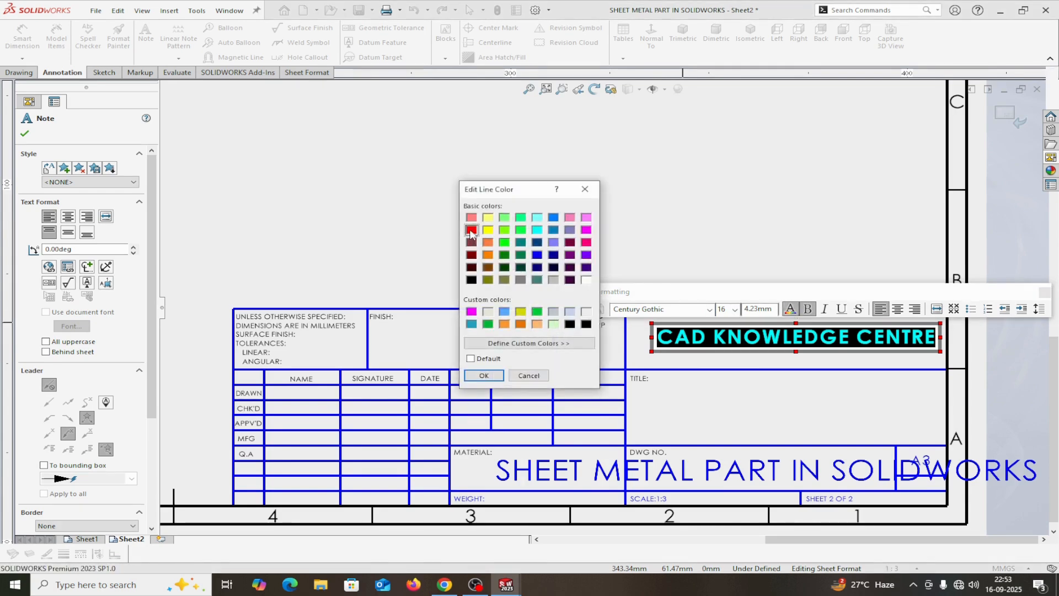
pyautogui.click(484, 375)
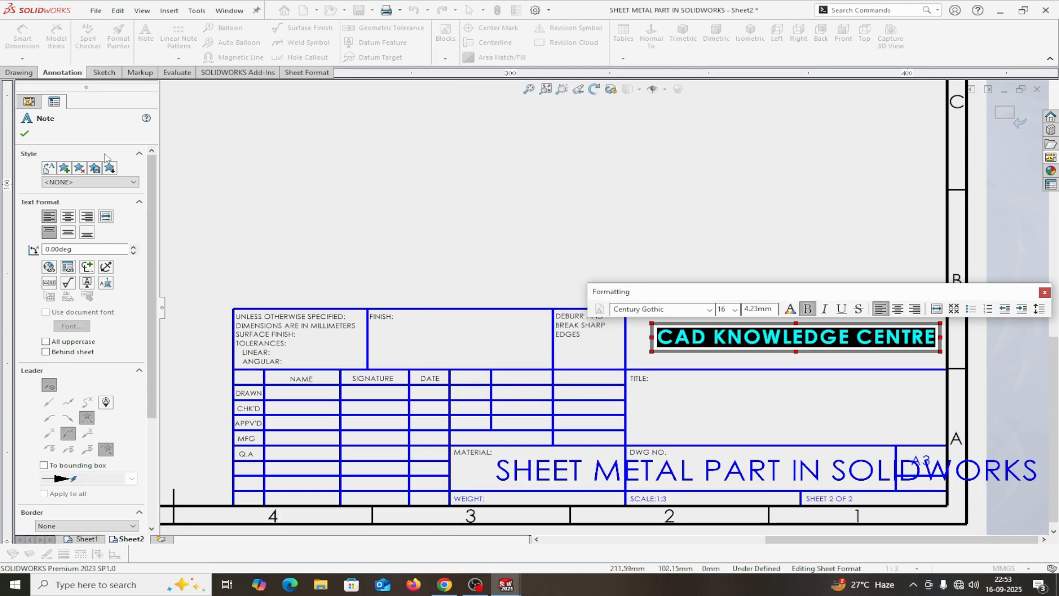
pyautogui.click(26, 134)
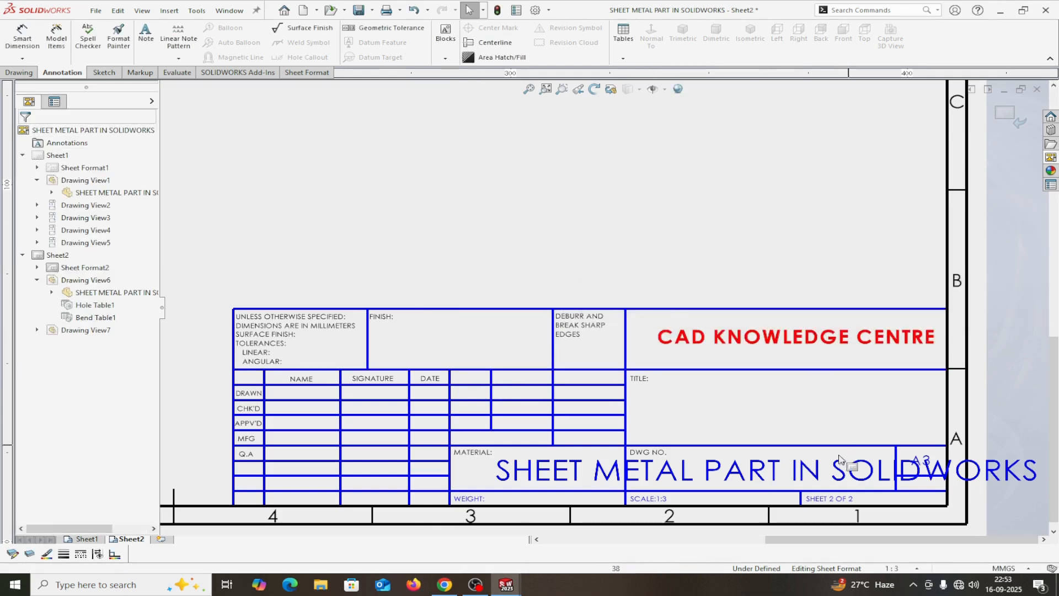
# Step: Enter "SHEET METAL PART" as the text of the note in the title block's TITLE cell
pyautogui.scroll(2, 822, 435)
pyautogui.scroll(-4, 661, 355)
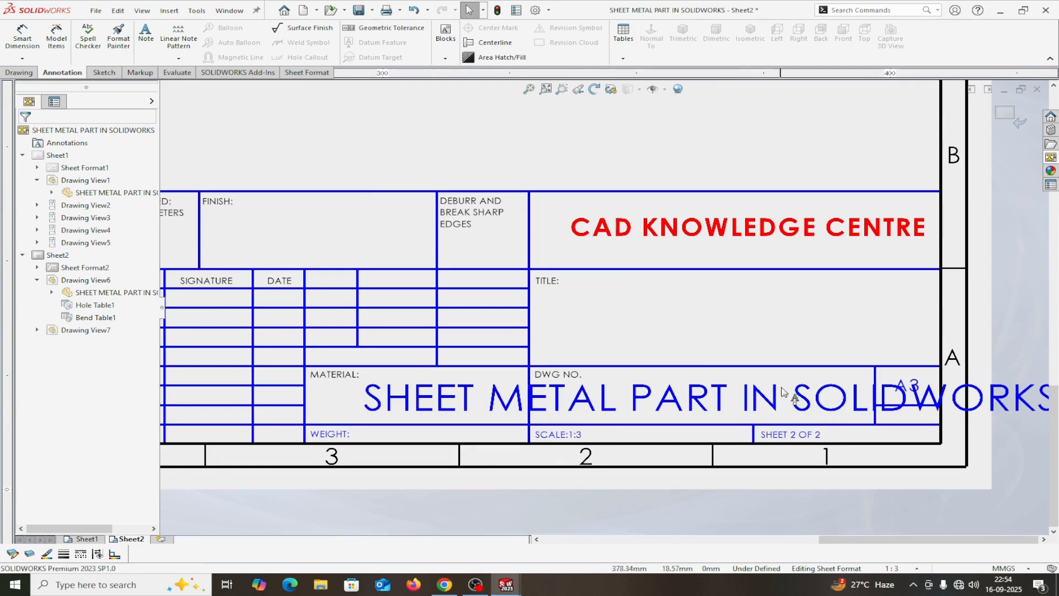
pyautogui.click(684, 325)
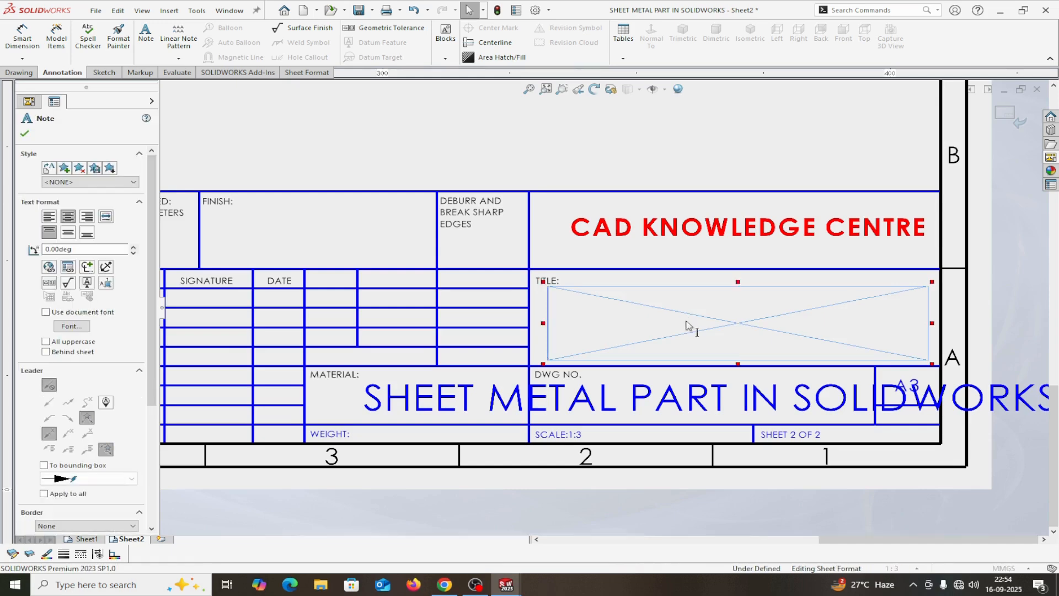
pyautogui.write('SHEET META')
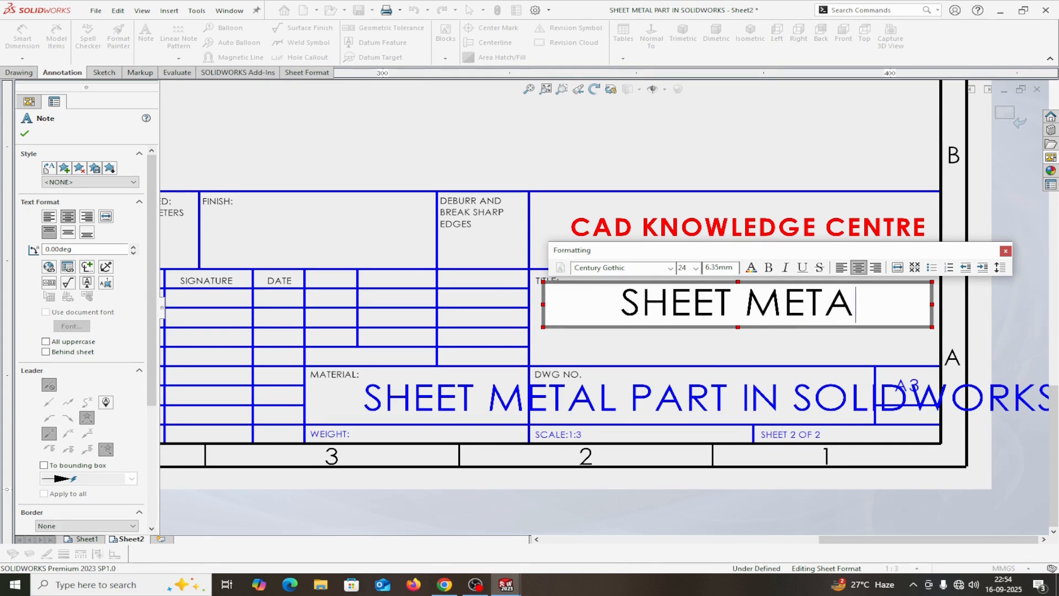
pyautogui.write('L PART')
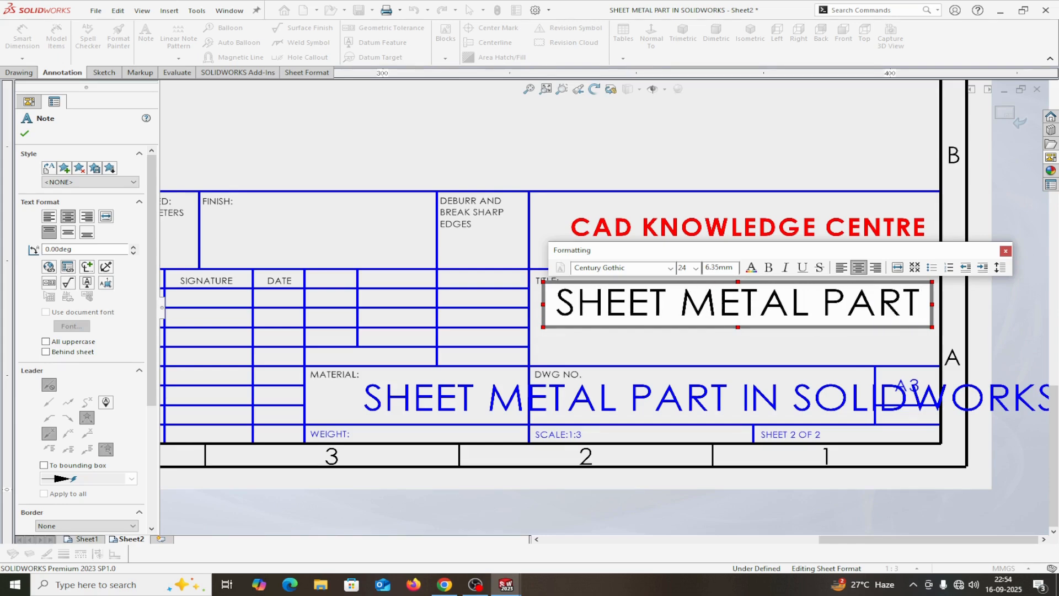
# Step: Add a second line "IN SOLIDWORKS" to the note in the TITLE cell and format all its text as 16-point bold
pyautogui.press('Return')
pyautogui.write('IN SOLIDWORKS')
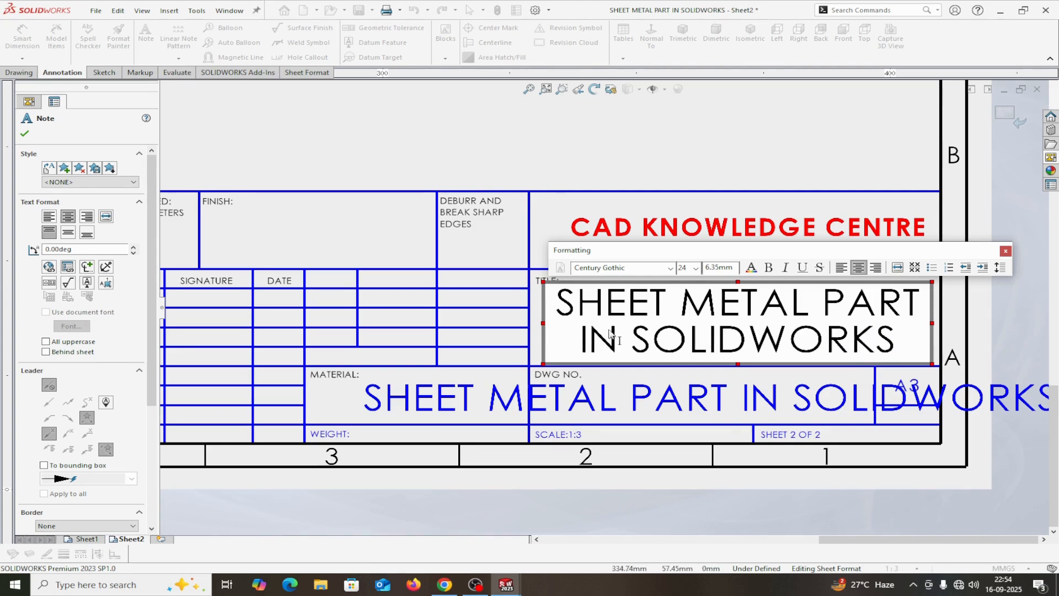
pyautogui.moveTo(557, 296); pyautogui.dragTo(893, 345)
pyautogui.click(768, 267)
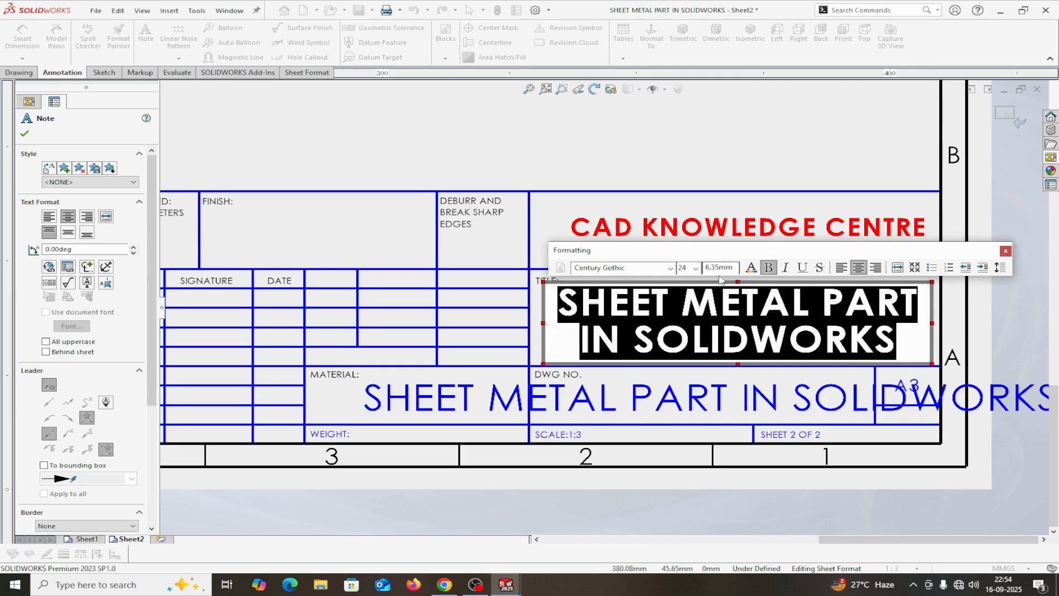
pyautogui.click(696, 269)
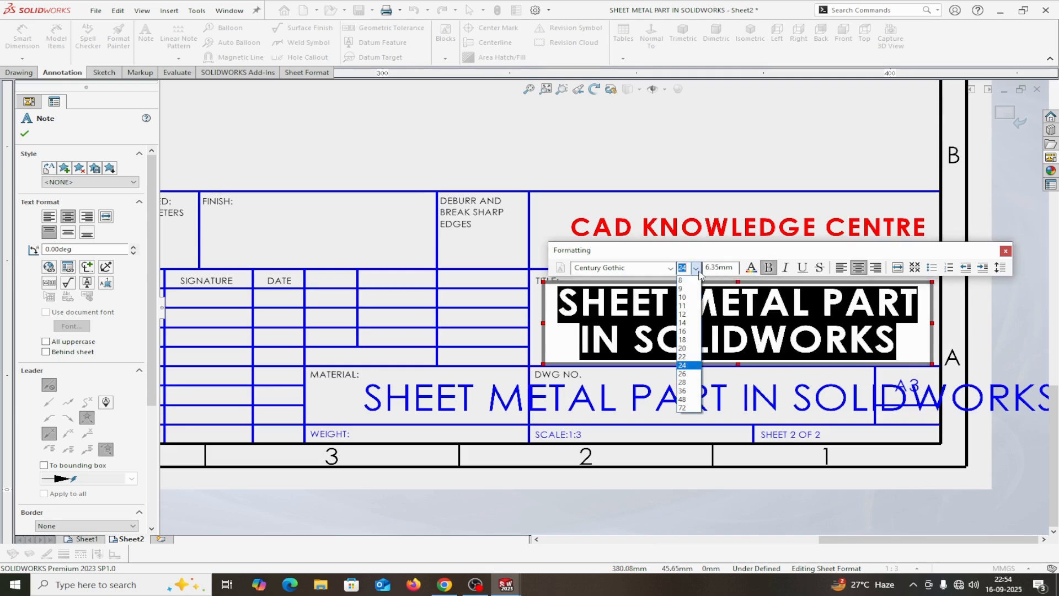
pyautogui.click(684, 313)
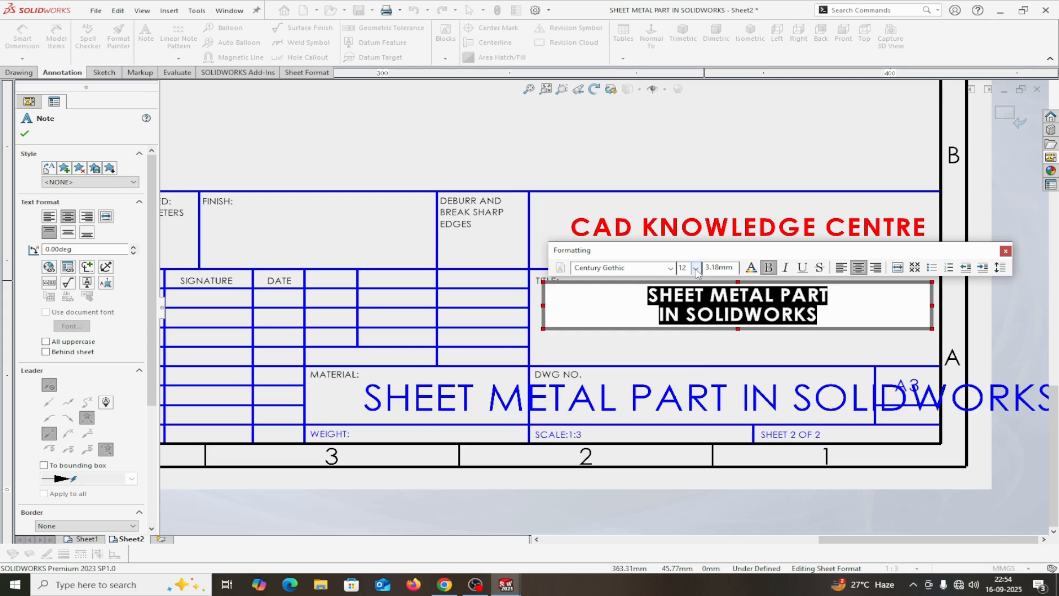
pyautogui.click(695, 268)
pyautogui.click(685, 332)
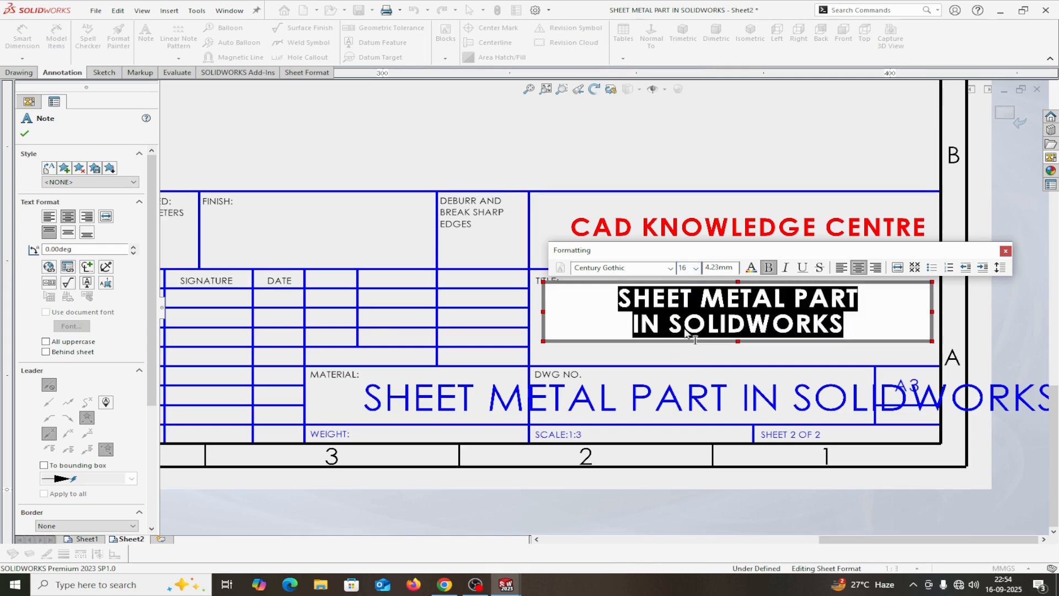
# Step: Colour the "SHEET METAL PART IN SOLIDWORKS" note text blue and shift the note slightly lower within the TITLE cell
pyautogui.click(751, 267)
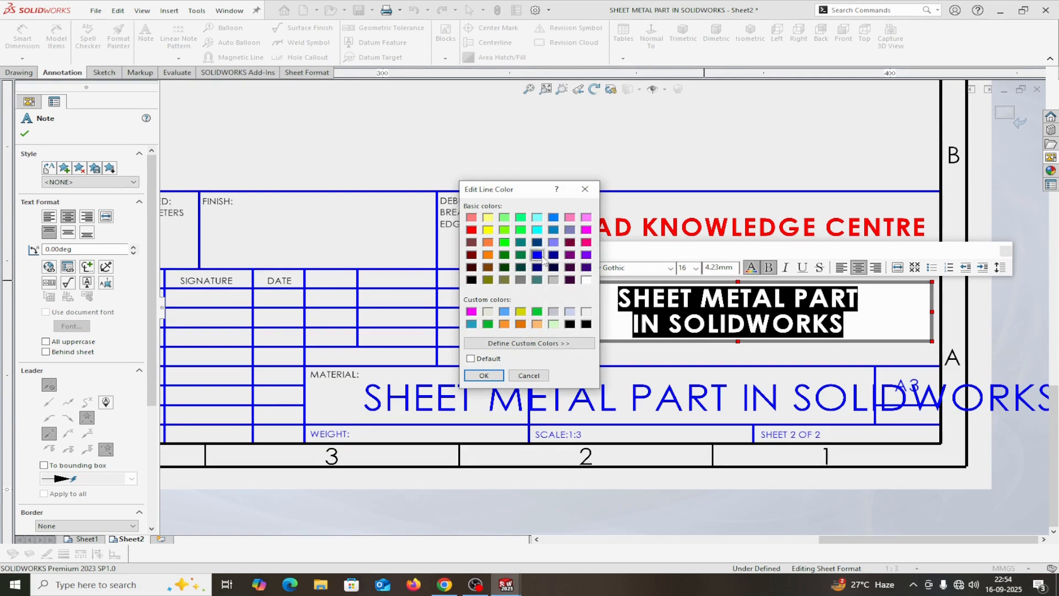
pyautogui.click(488, 229)
pyautogui.click(483, 375)
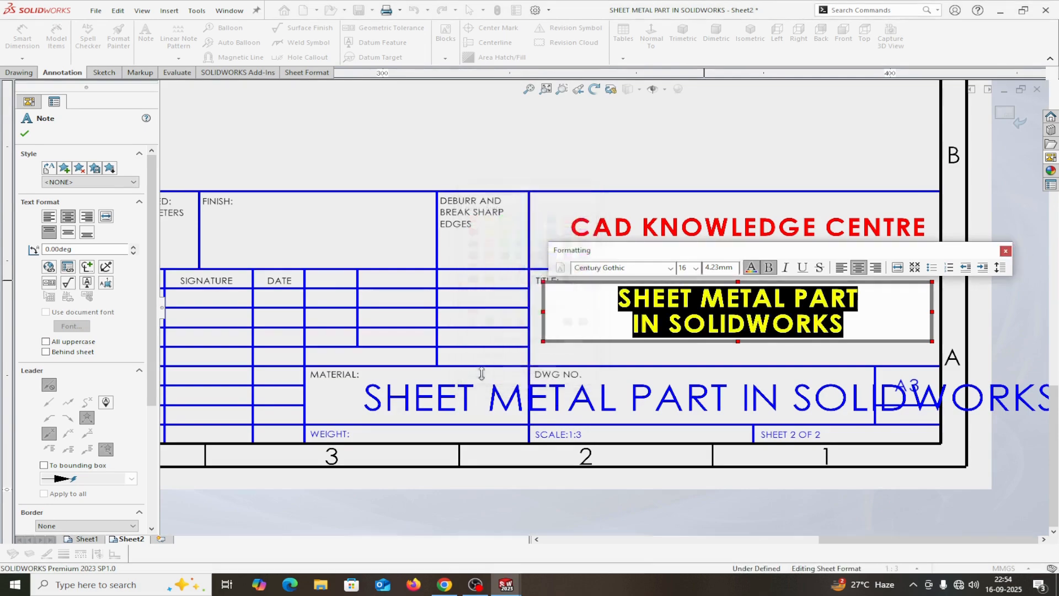
pyautogui.click(24, 134)
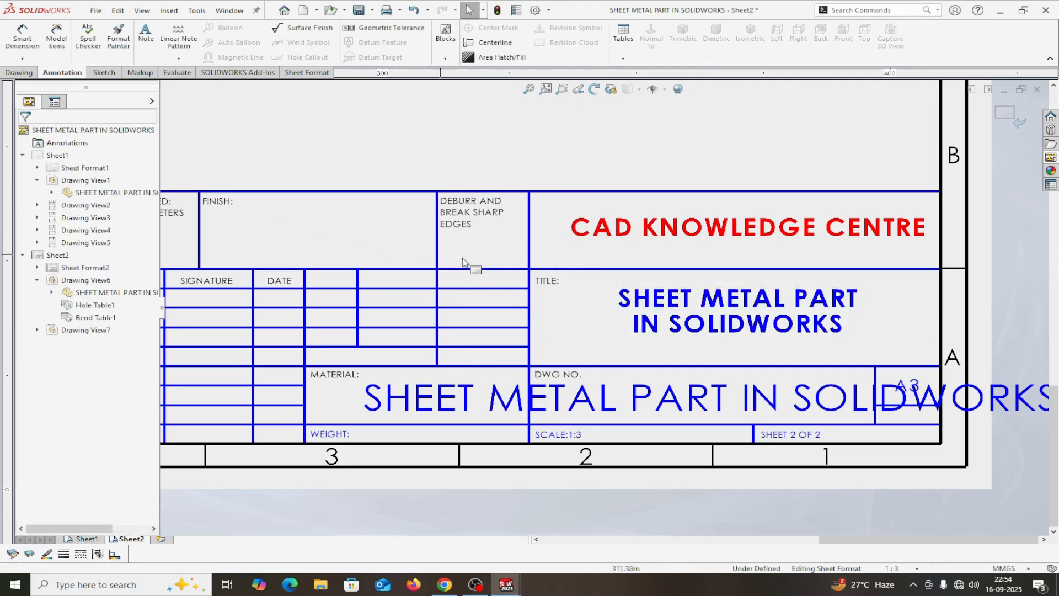
pyautogui.moveTo(653, 299); pyautogui.dragTo(648, 310)
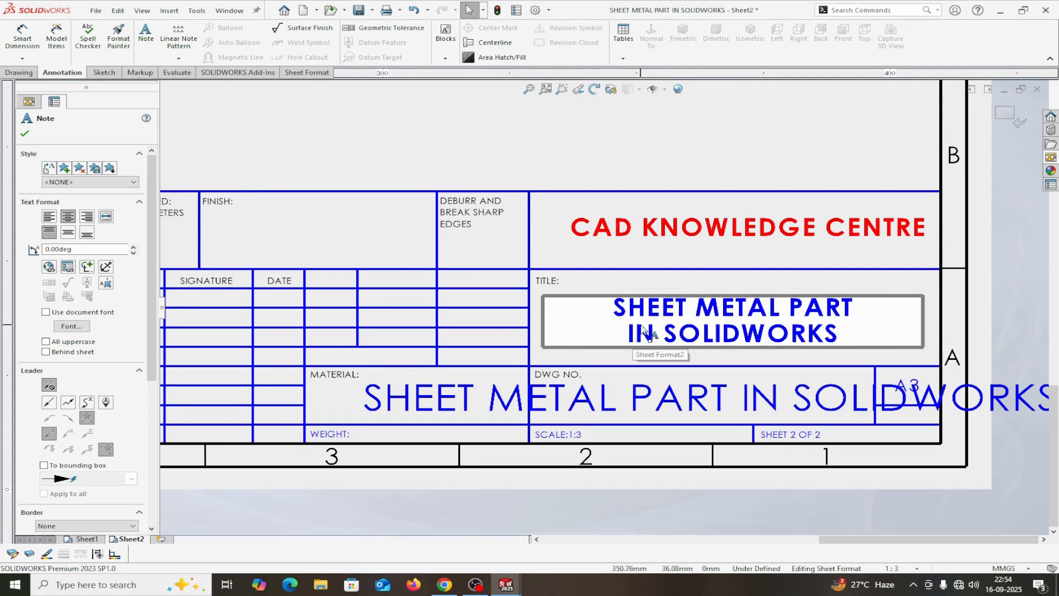
pyautogui.doubleClick(637, 329)
pyautogui.click(24, 134)
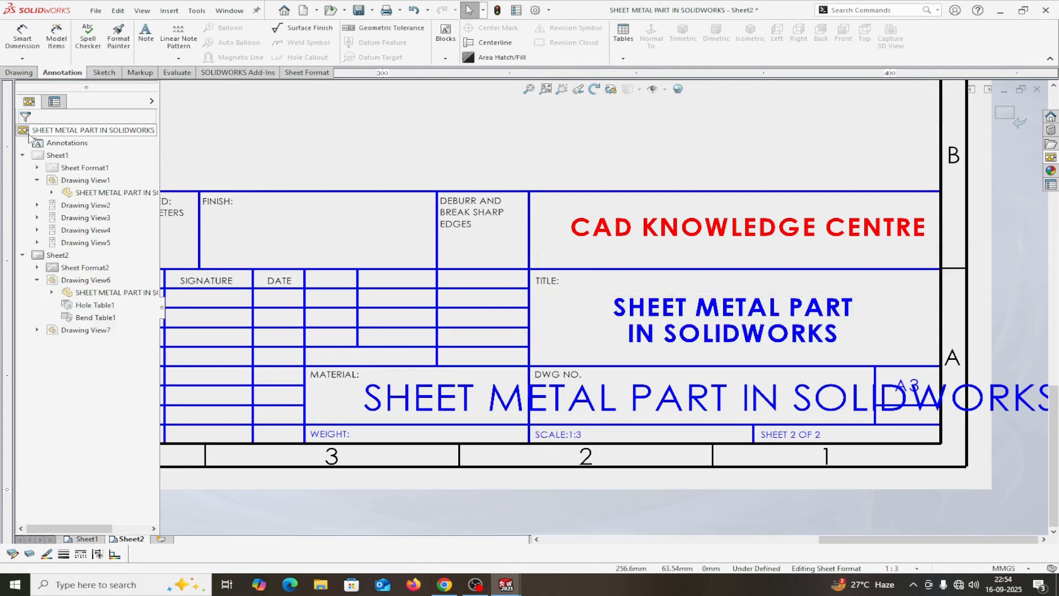
# Step: Format the "TITLE:" label in the title block as 12-point bold
pyautogui.doubleClick(547, 281)
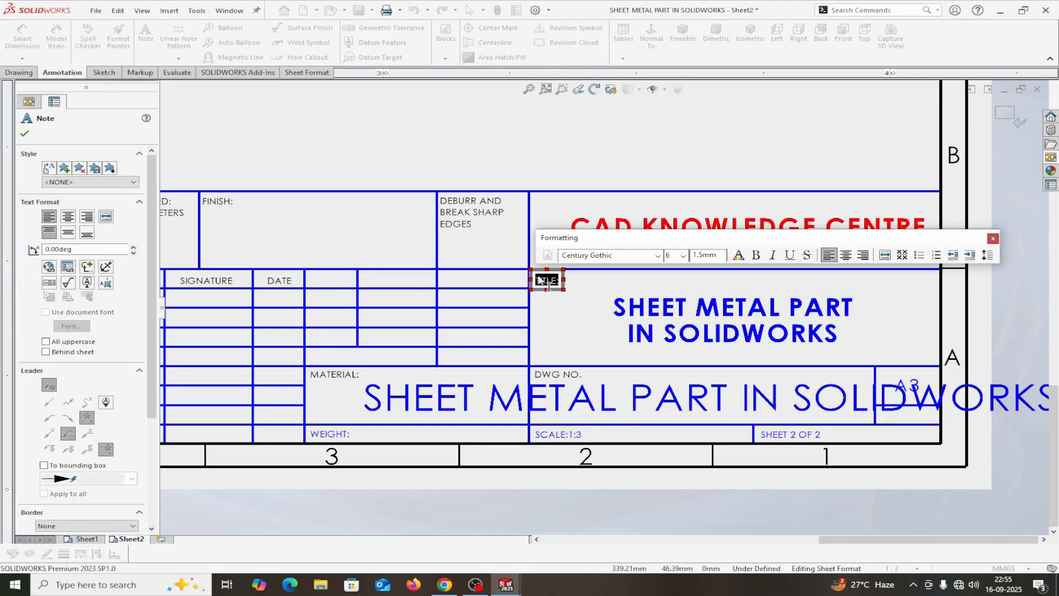
pyautogui.click(683, 256)
pyautogui.click(675, 303)
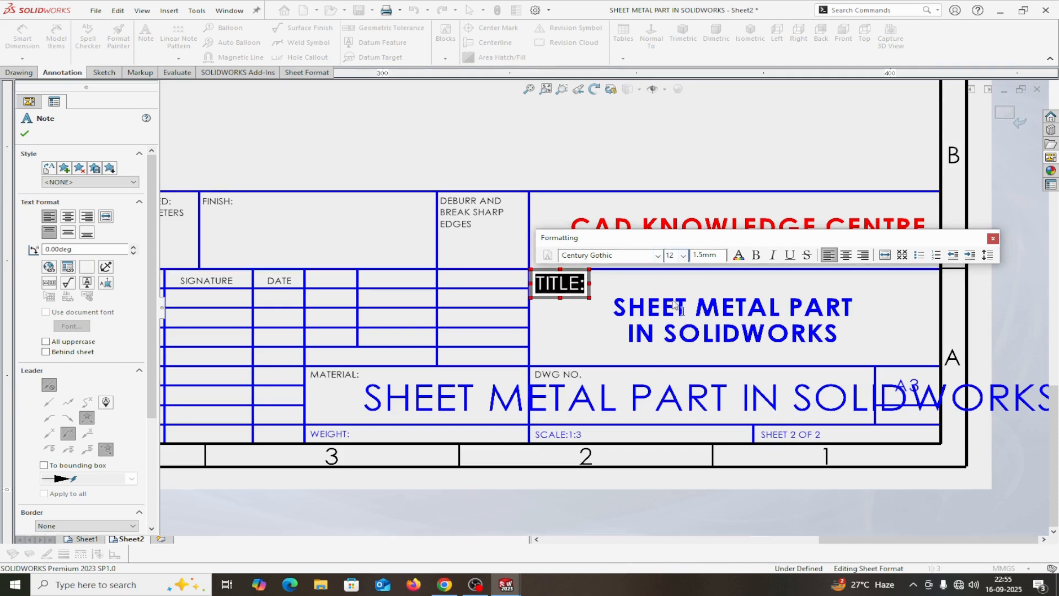
pyautogui.click(756, 255)
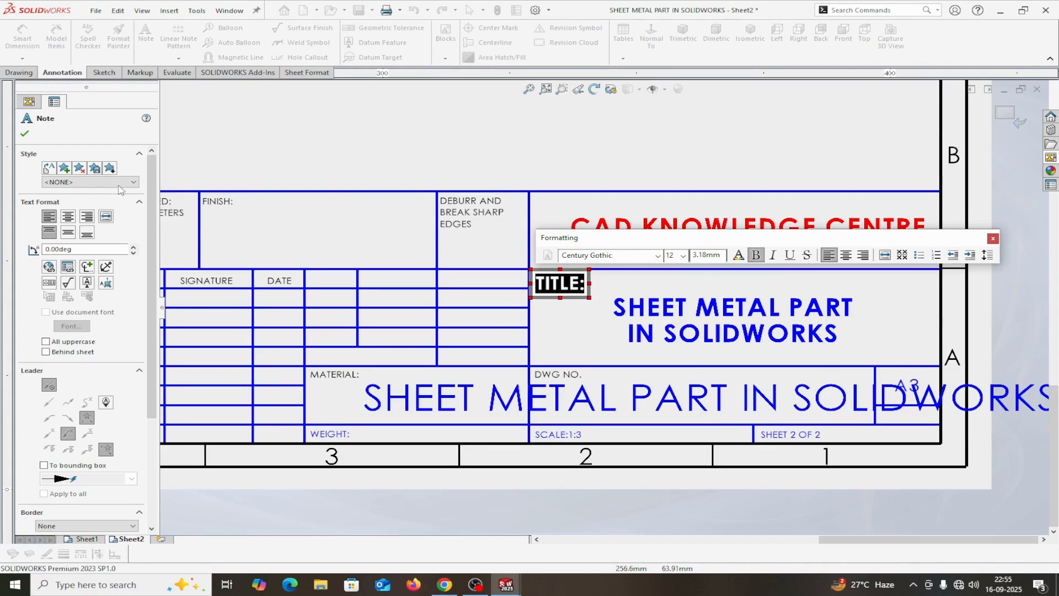
pyautogui.click(24, 134)
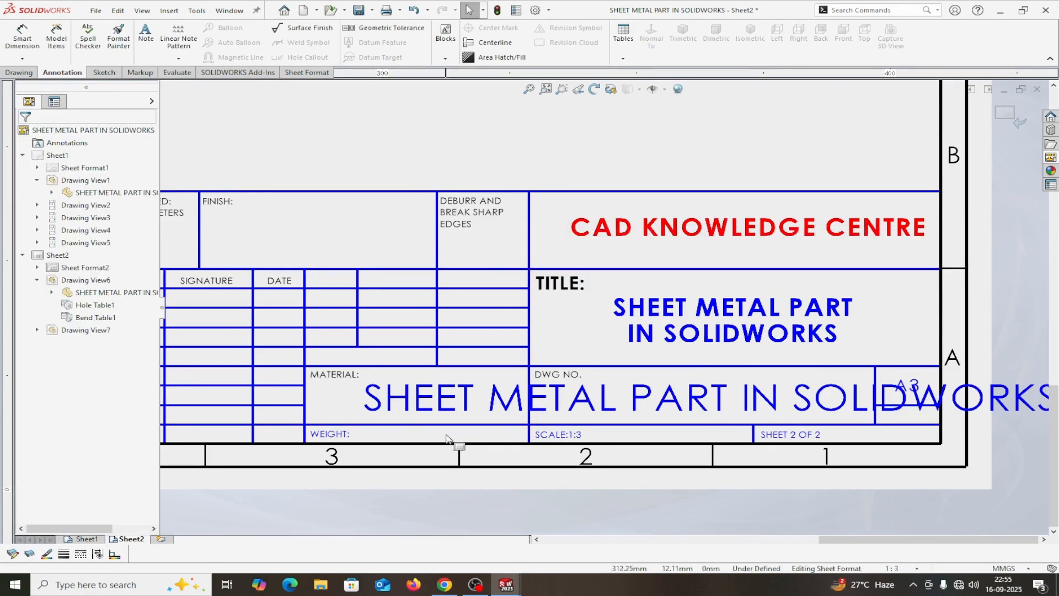
# Step: Replace the oversized text in the DWG NO. cell with "A10256", formatted as 26-point bold
pyautogui.scroll(3, 472, 438)
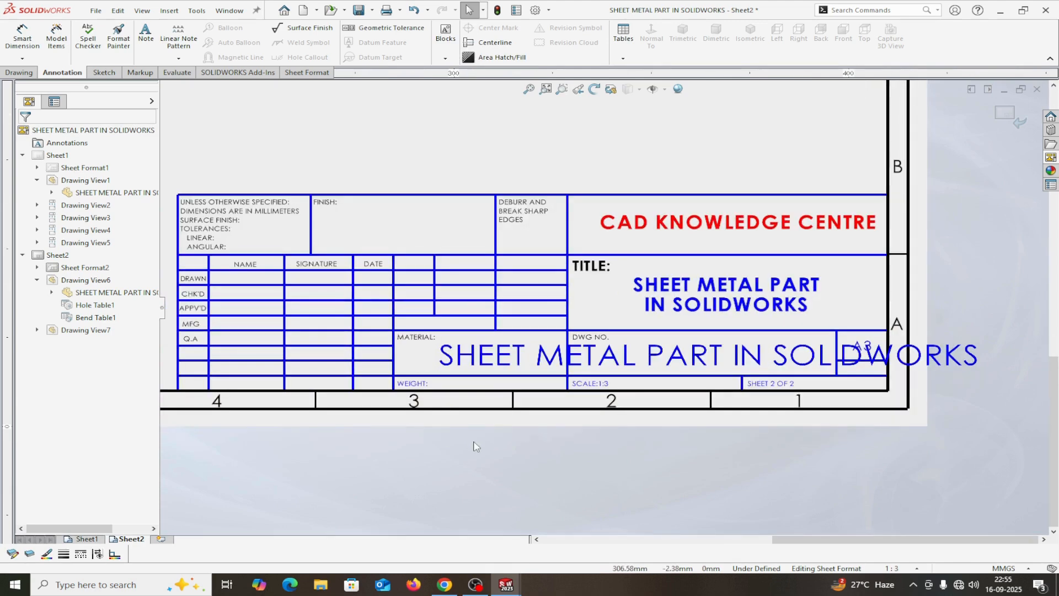
pyautogui.doubleClick(620, 365)
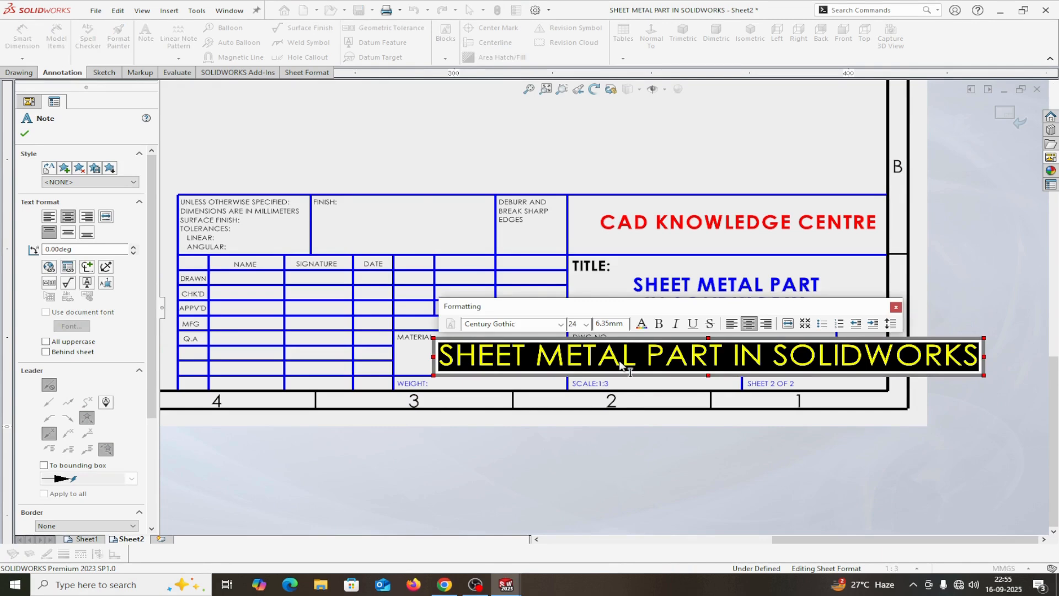
pyautogui.write('A 10256')
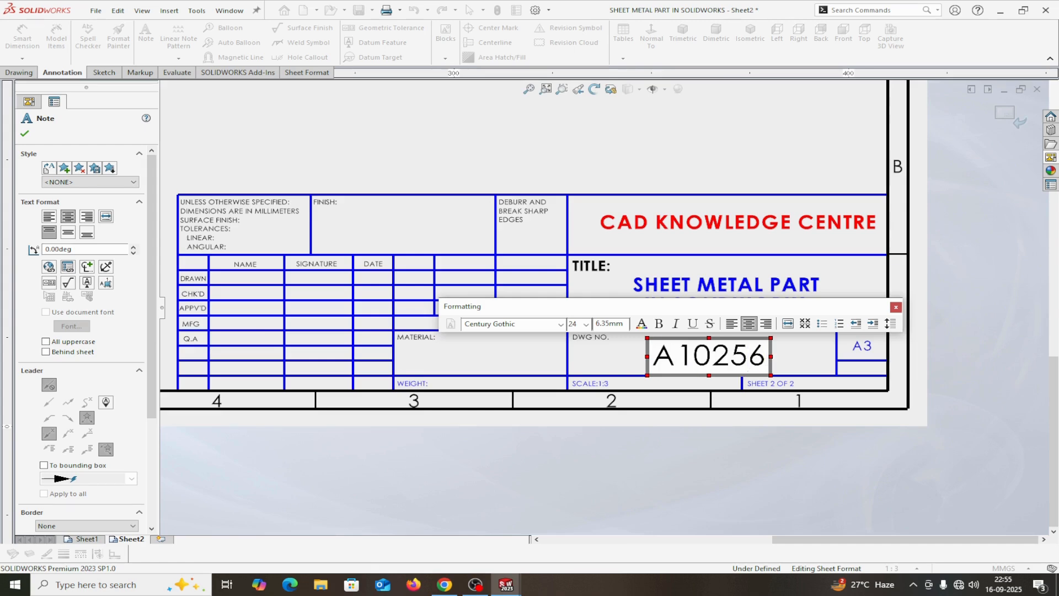
pyautogui.moveTo(660, 356); pyautogui.dragTo(767, 357)
pyautogui.click(660, 325)
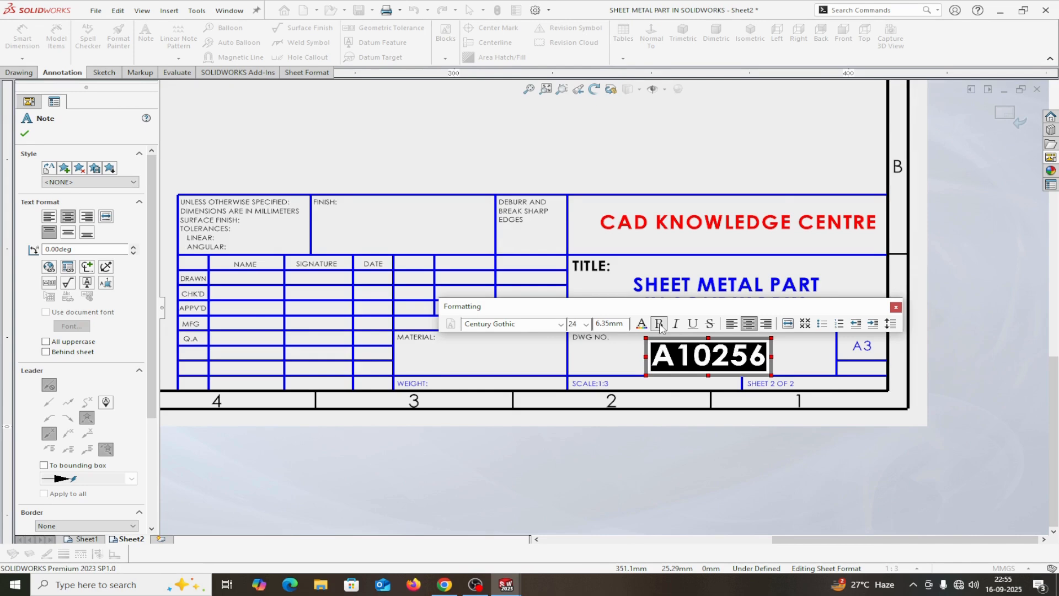
pyautogui.click(586, 326)
pyautogui.click(573, 433)
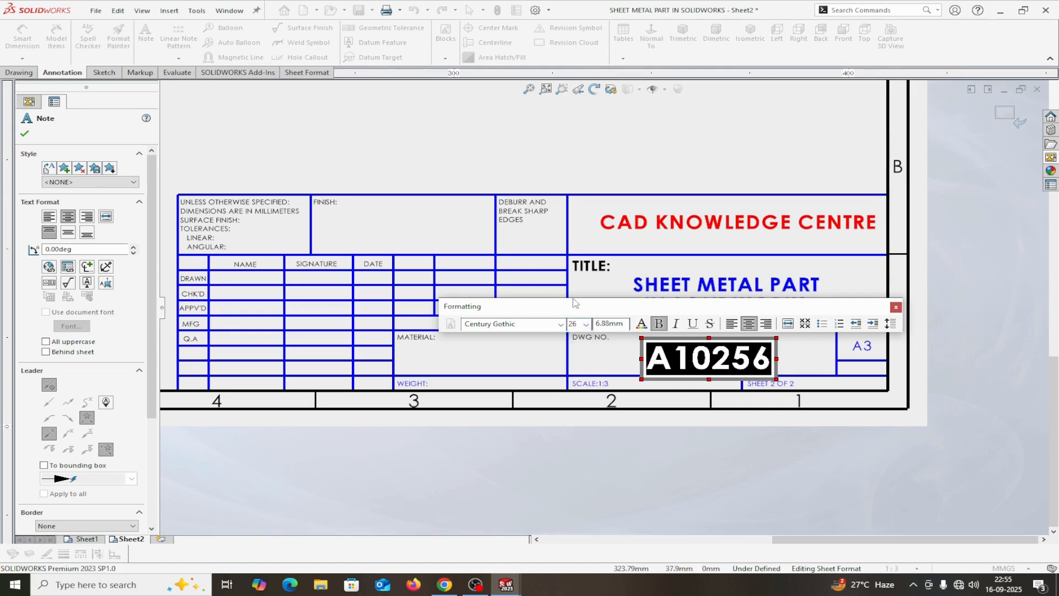
pyautogui.click(24, 134)
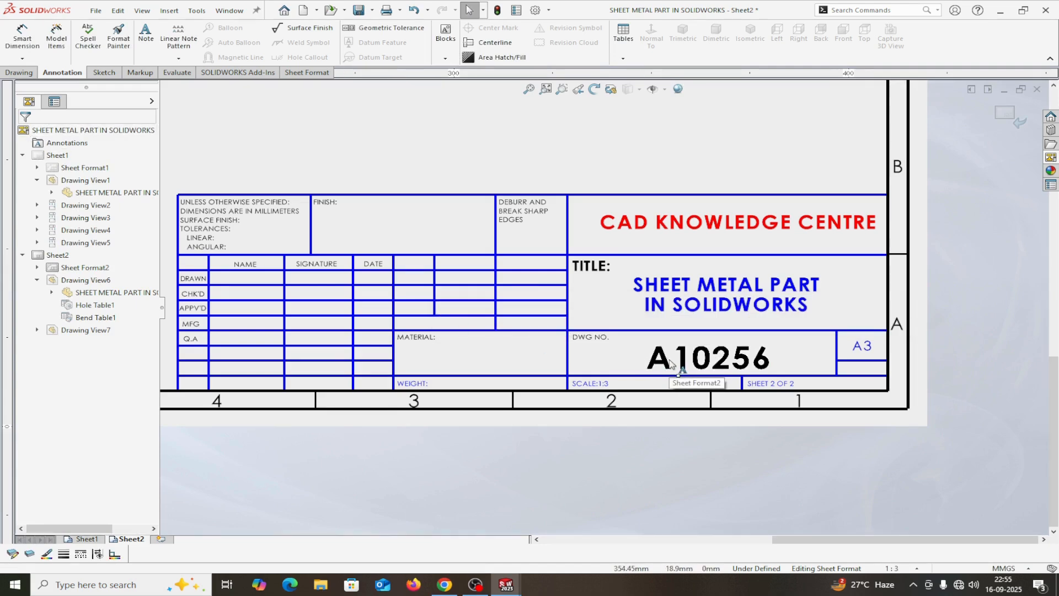
# Step: Move the "A10256" note slightly upward so it sits clear of the DWG NO. cell's lower border
pyautogui.moveTo(671, 364); pyautogui.dragTo(665, 355)
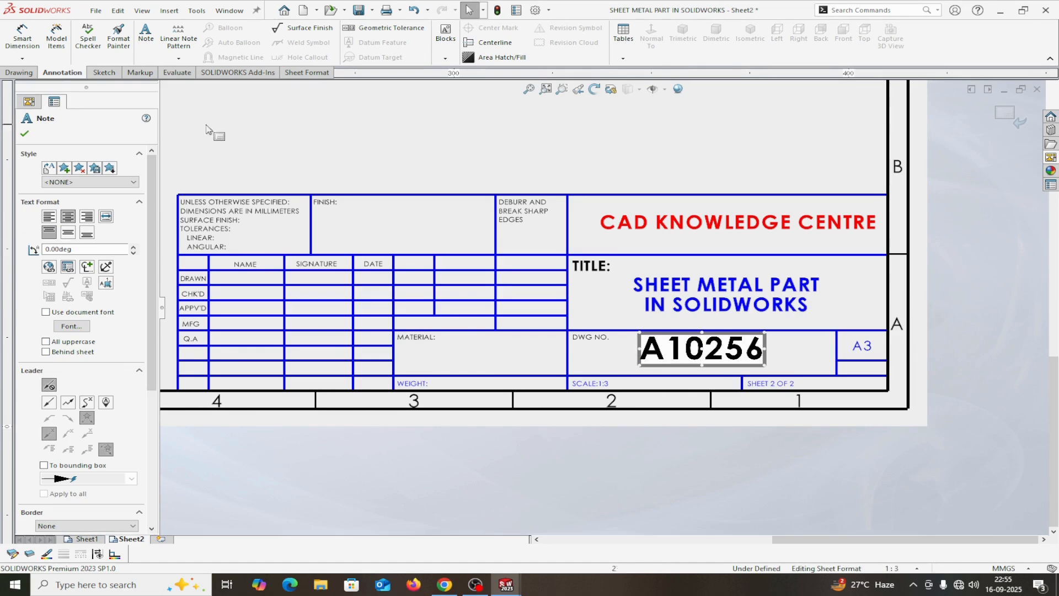
pyautogui.click(25, 134)
pyautogui.click(709, 365)
pyautogui.click(24, 134)
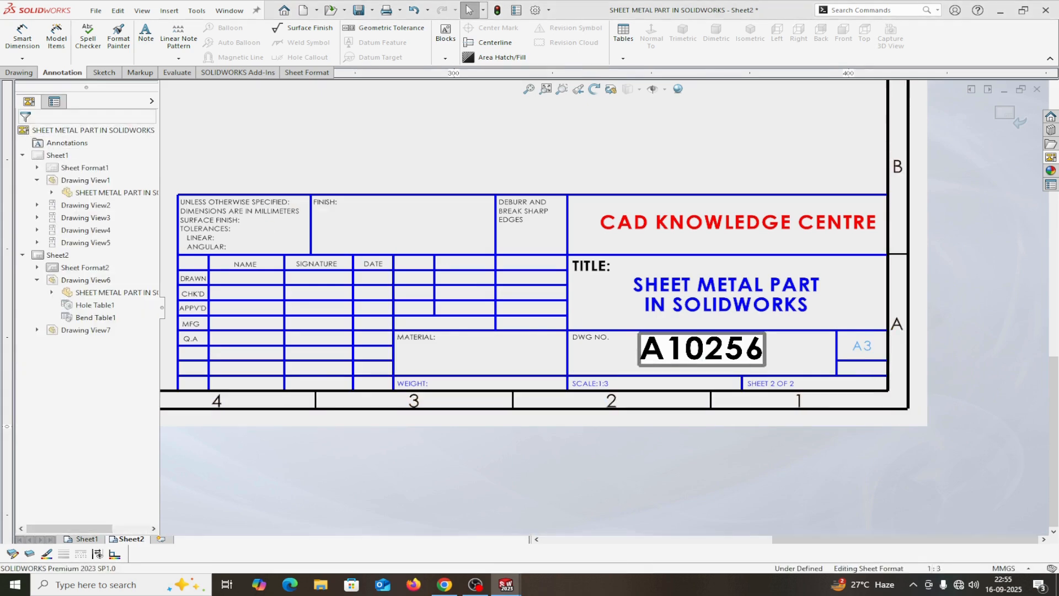
# Step: Delete the short horizontal line beneath the A3 sheet size in the title block
pyautogui.click(863, 364)
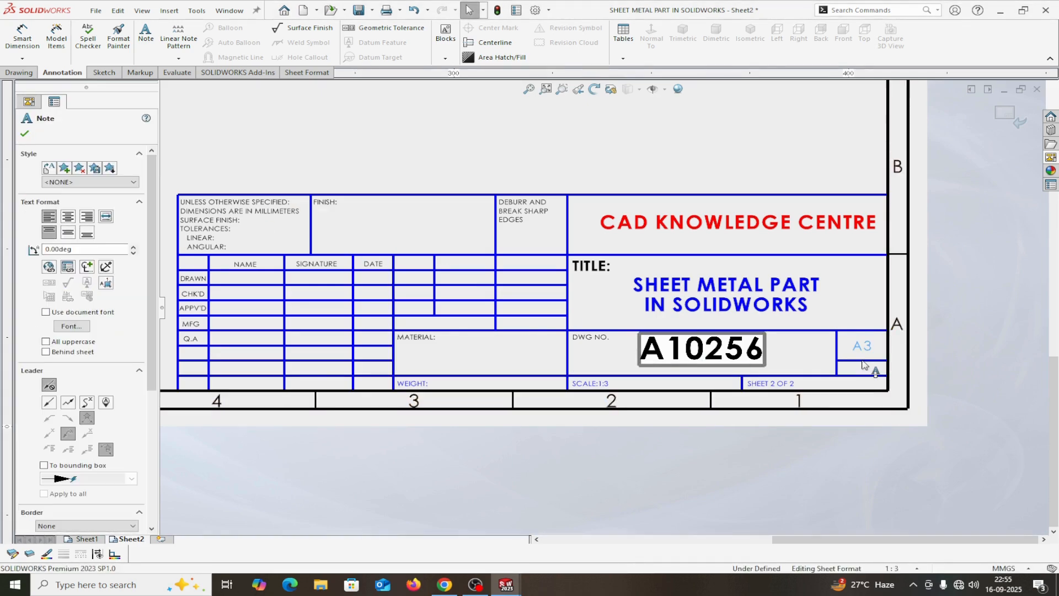
pyautogui.click(24, 134)
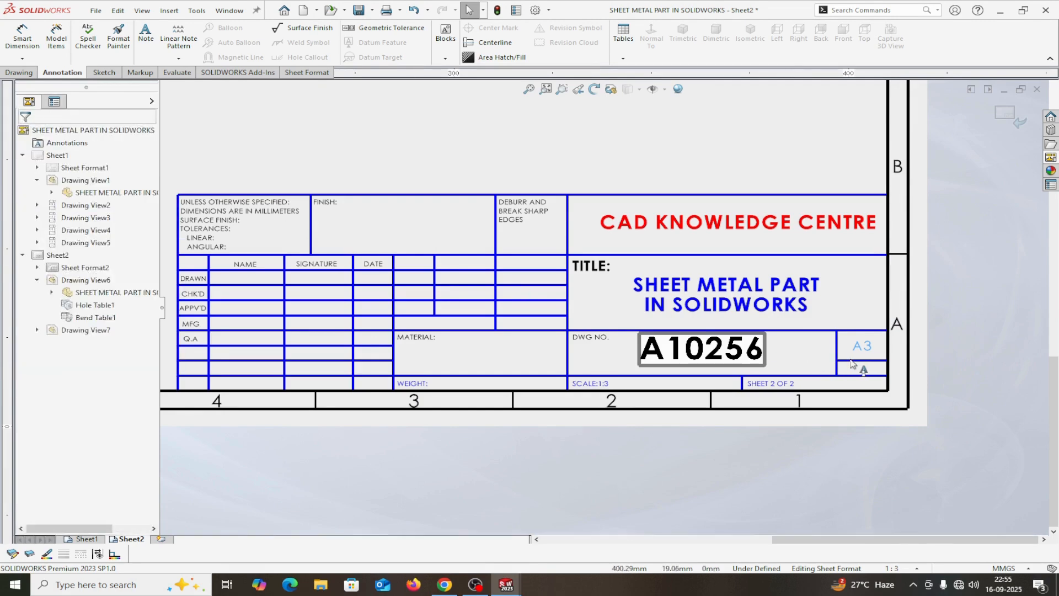
pyautogui.click(853, 362)
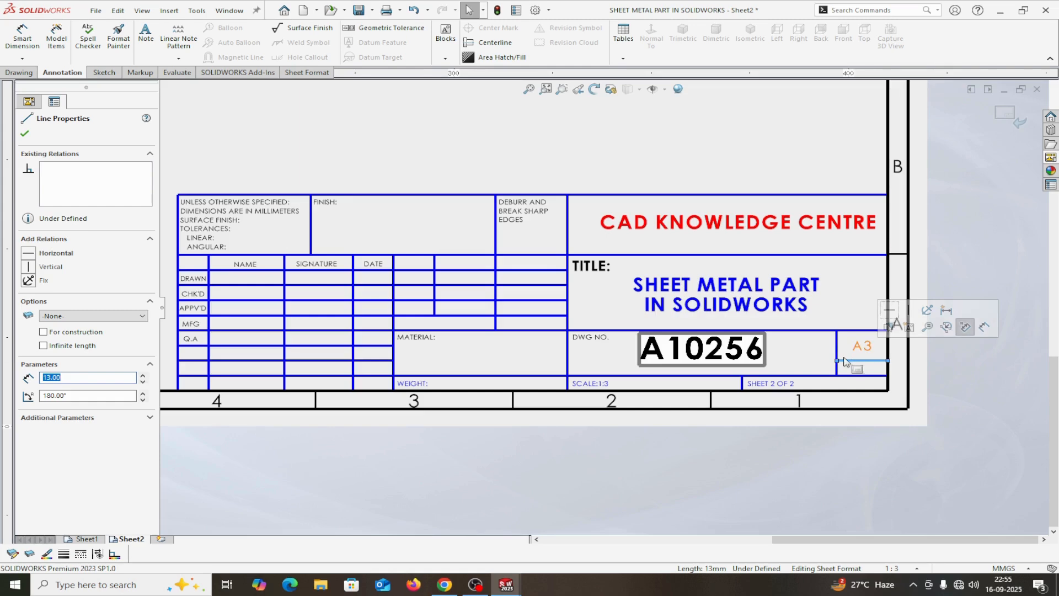
pyautogui.press('Delete')
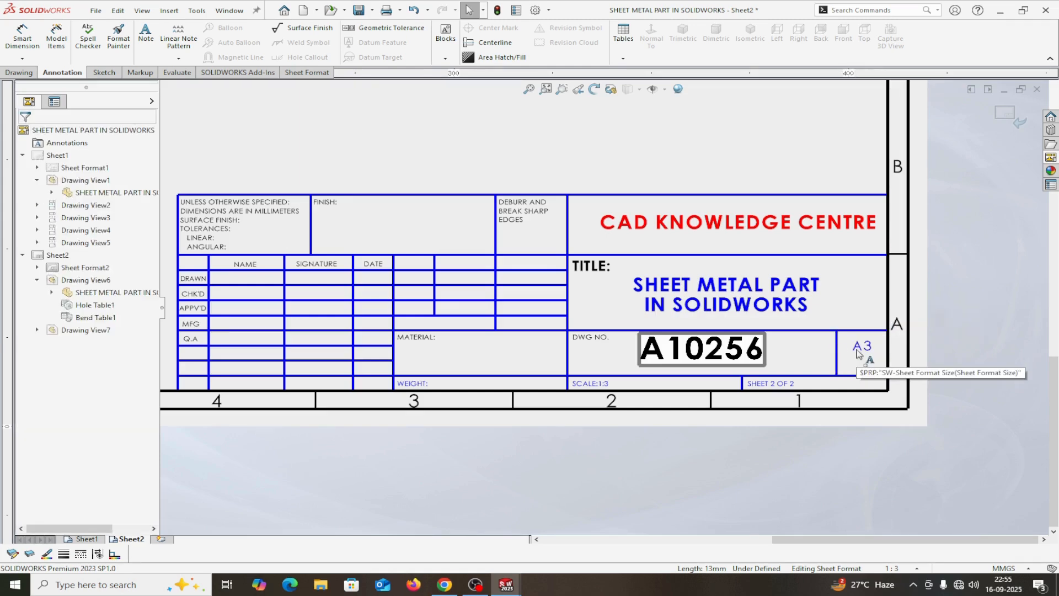
# Step: Format the A3 sheet size note as 14-point bold and centre it within its enlarged cell
pyautogui.doubleClick(863, 348)
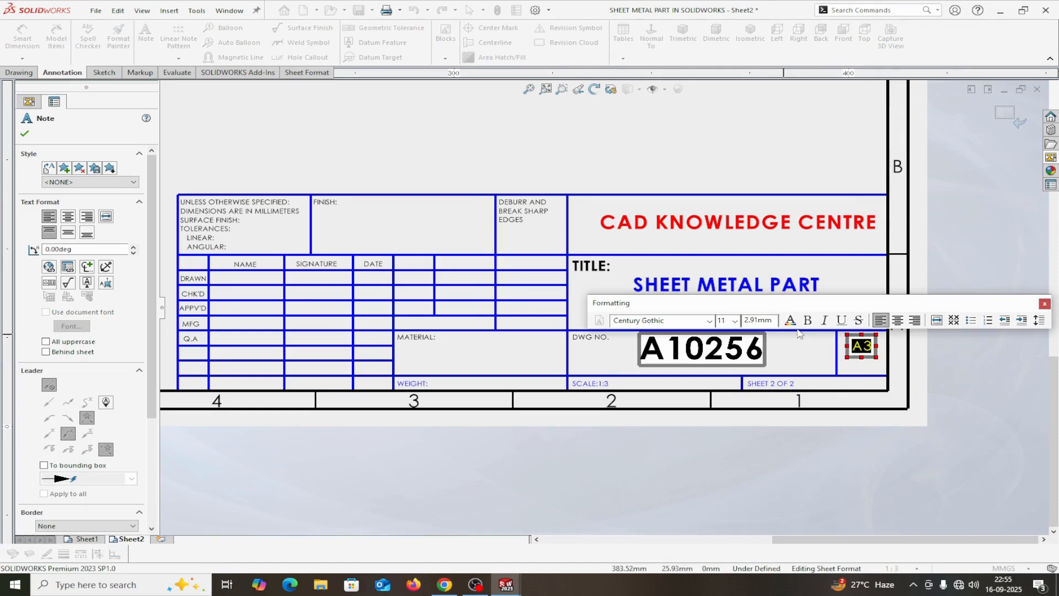
pyautogui.click(810, 325)
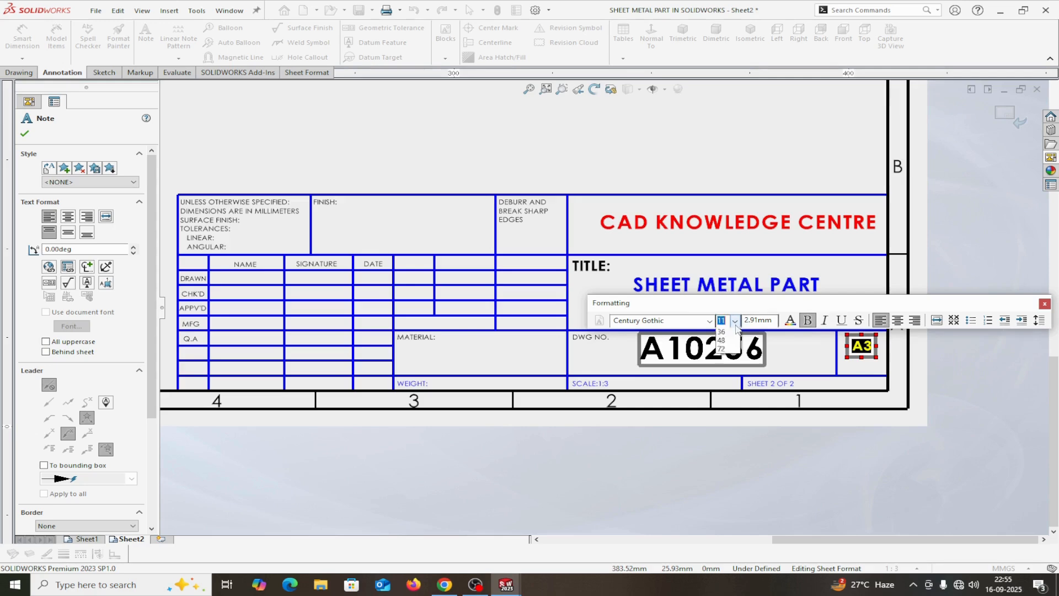
pyautogui.click(736, 324)
pyautogui.click(726, 379)
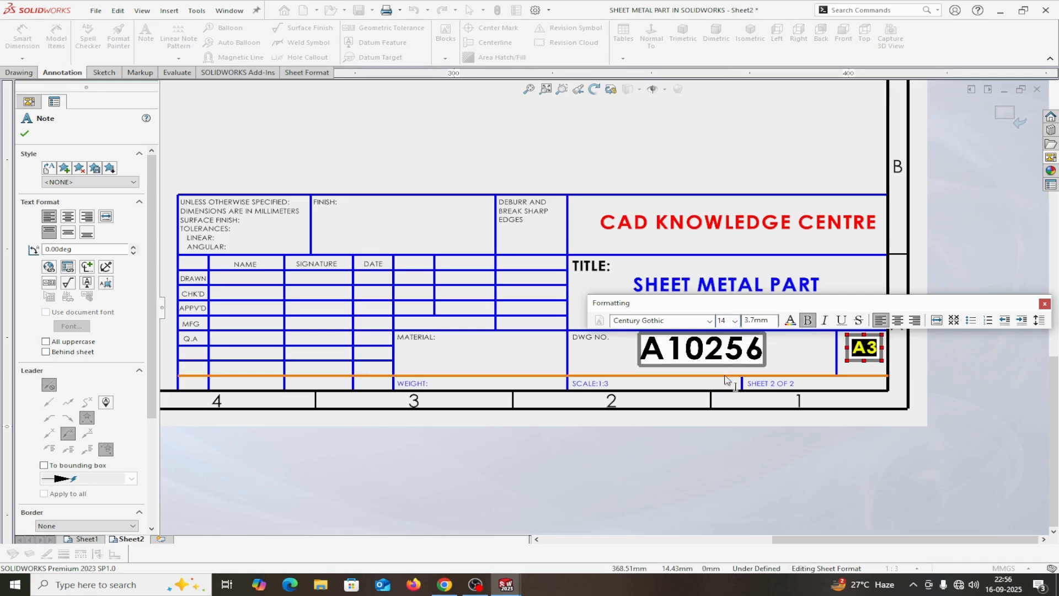
pyautogui.click(25, 134)
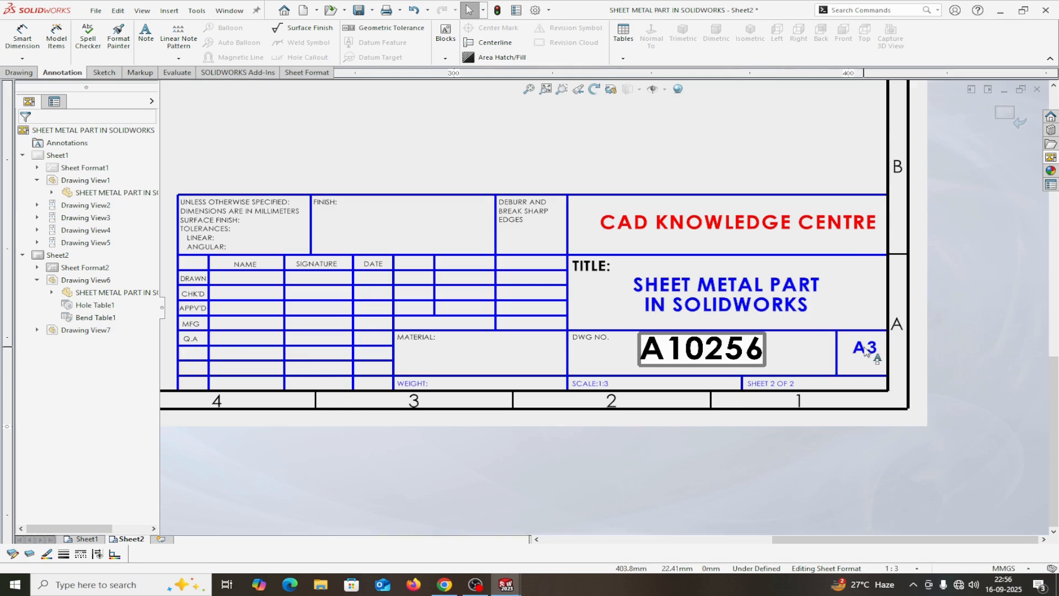
pyautogui.click(865, 353)
pyautogui.click(556, 443)
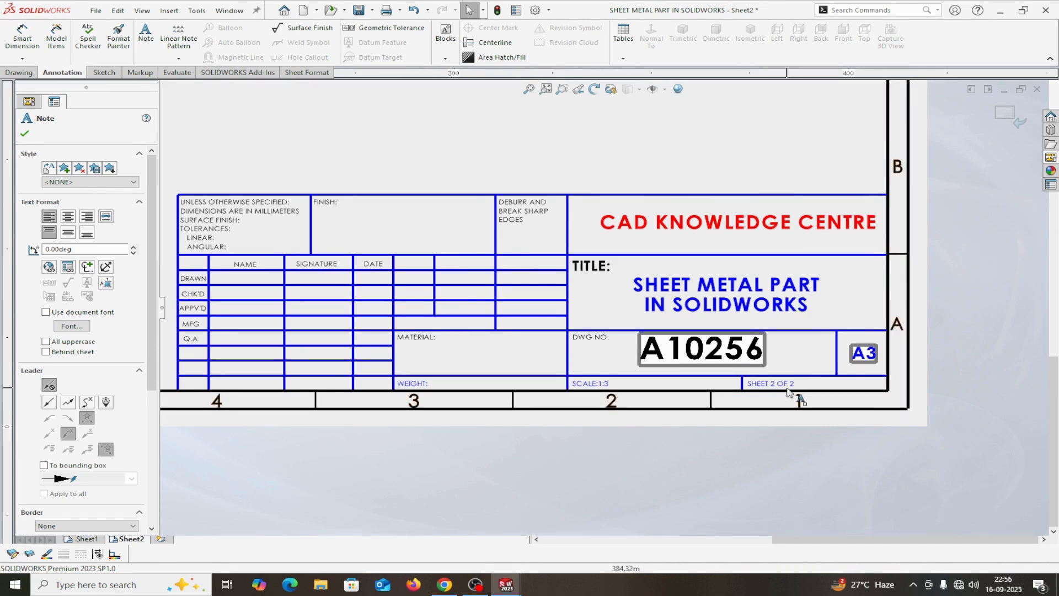
pyautogui.click(26, 135)
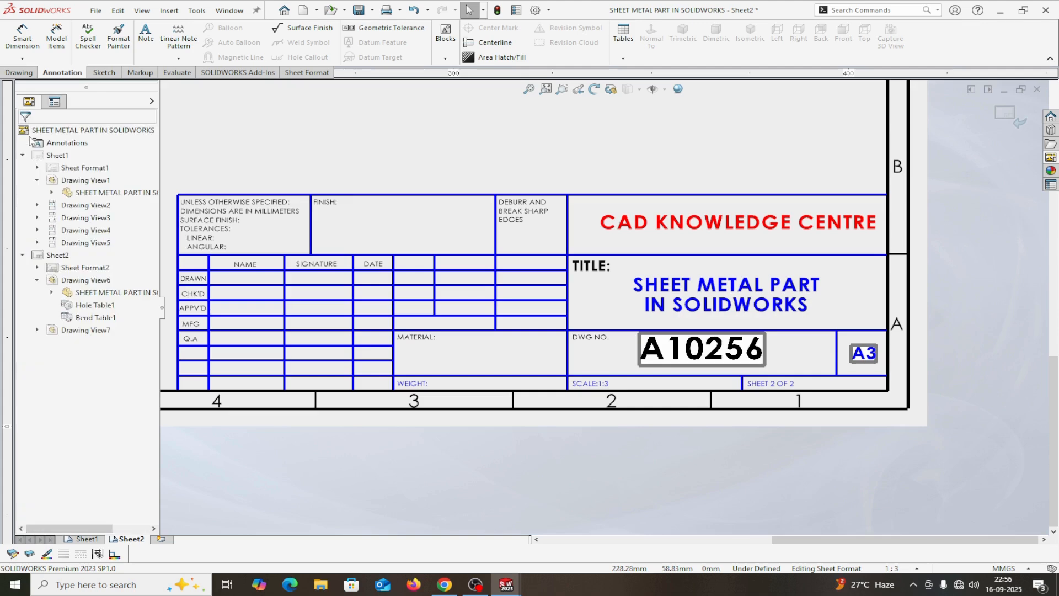
# Step: Assign the title block's upper border line to the FORMAT layer
pyautogui.click(603, 199)
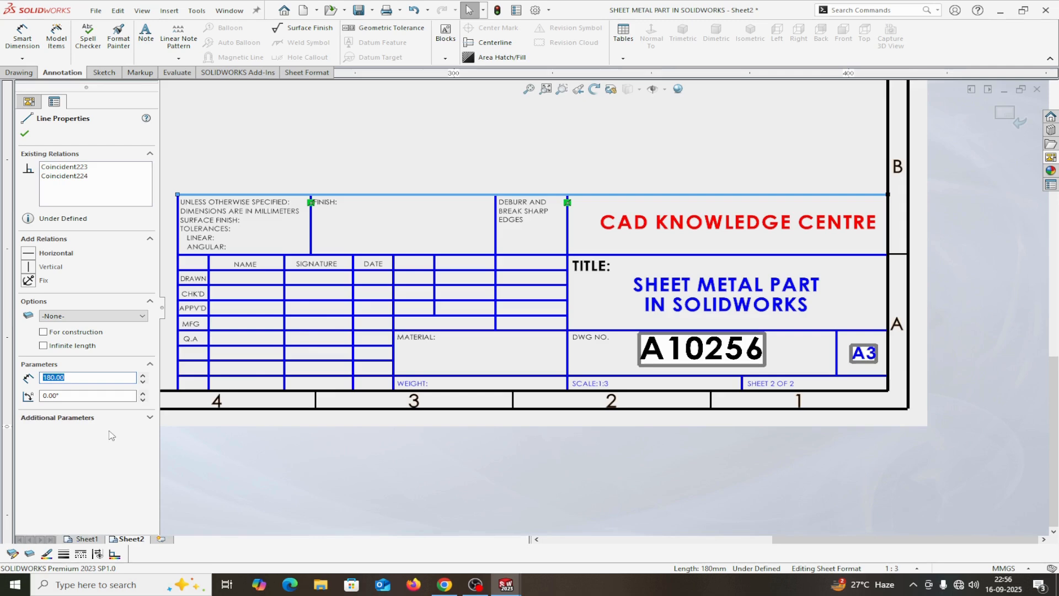
pyautogui.click(78, 320)
pyautogui.click(78, 332)
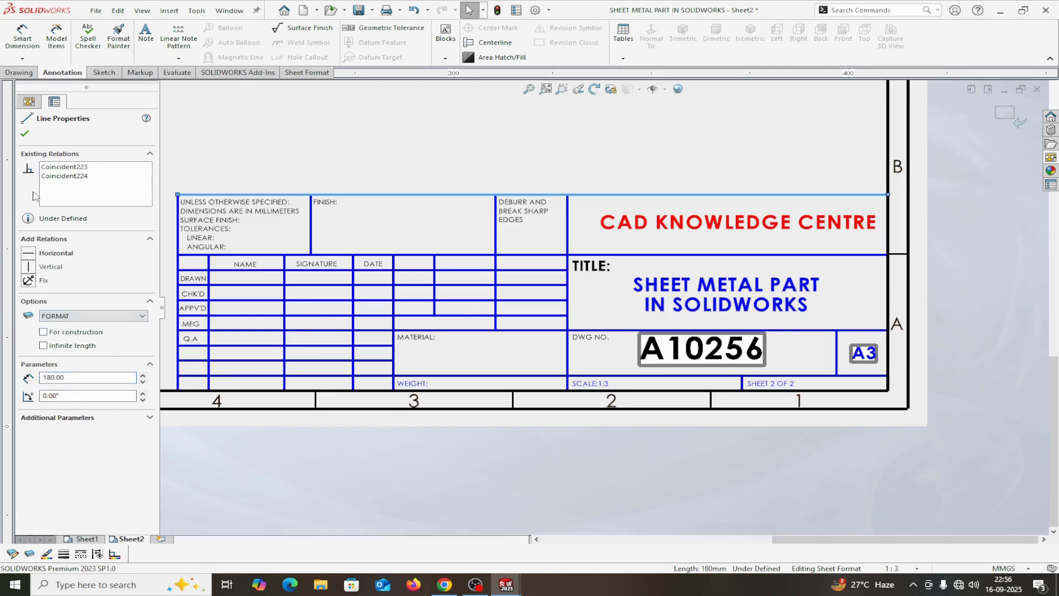
pyautogui.click(24, 134)
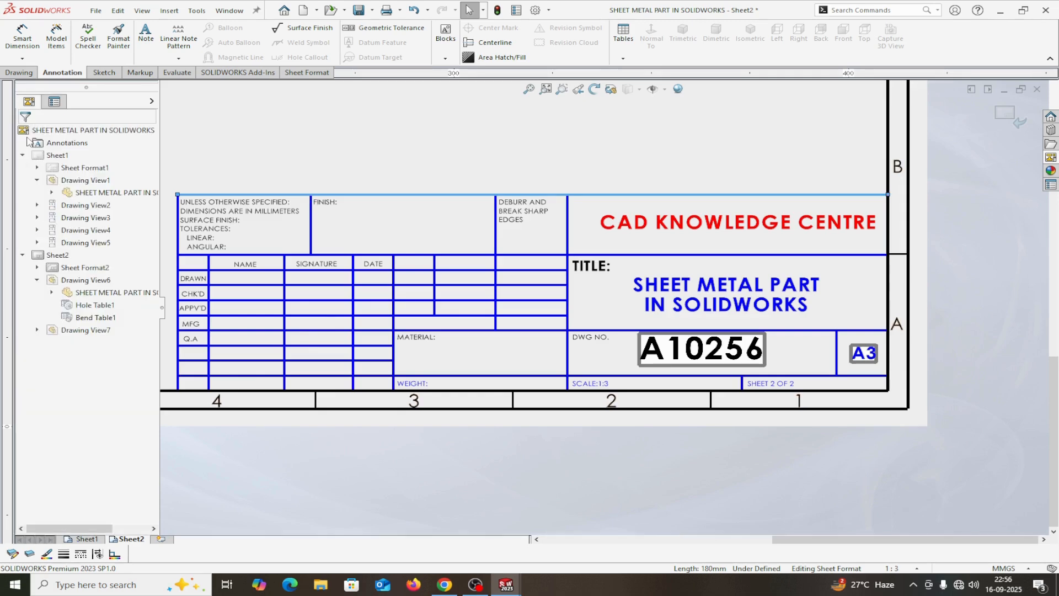
# Step: Assign the two vertical title block lines on either side of the DEBURR AND BREAK SHARP EDGES cell to the FORMAT layer
pyautogui.click(613, 151)
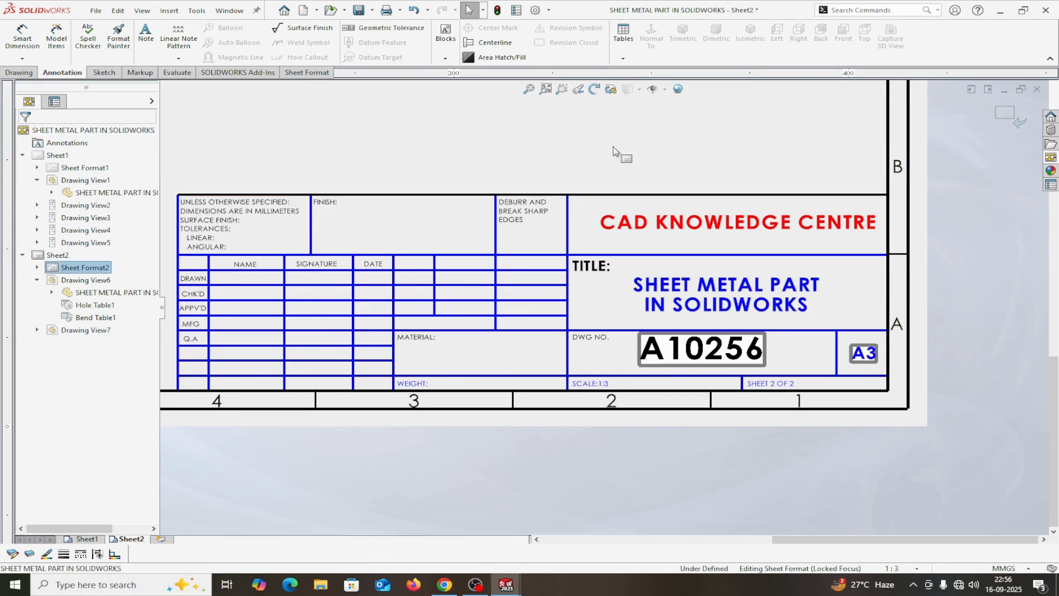
pyautogui.click(496, 241)
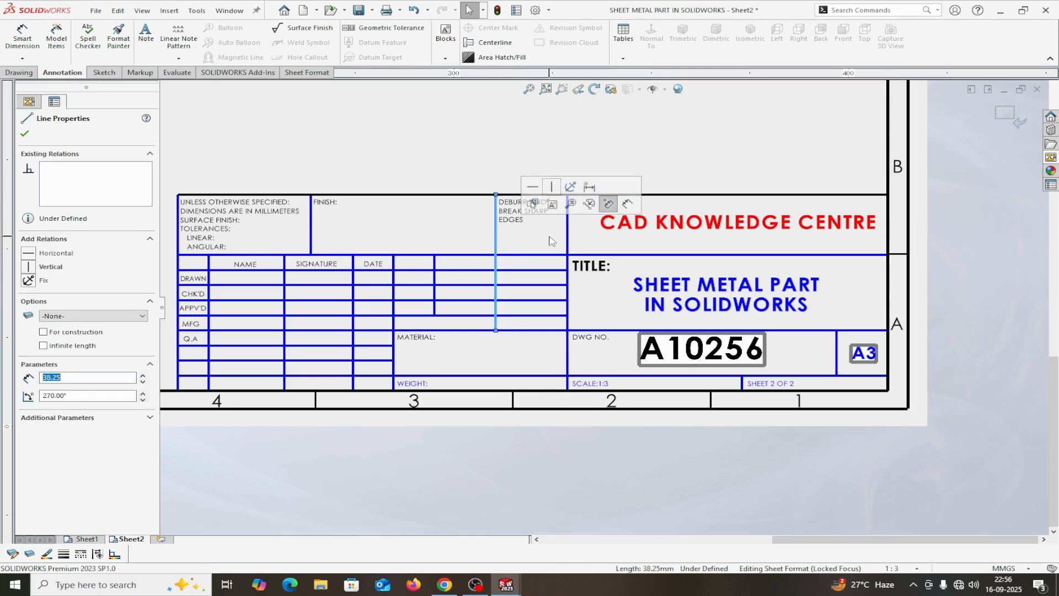
pyautogui.keyDown('ctrl'); pyautogui.click(568, 241); pyautogui.keyUp('ctrl')
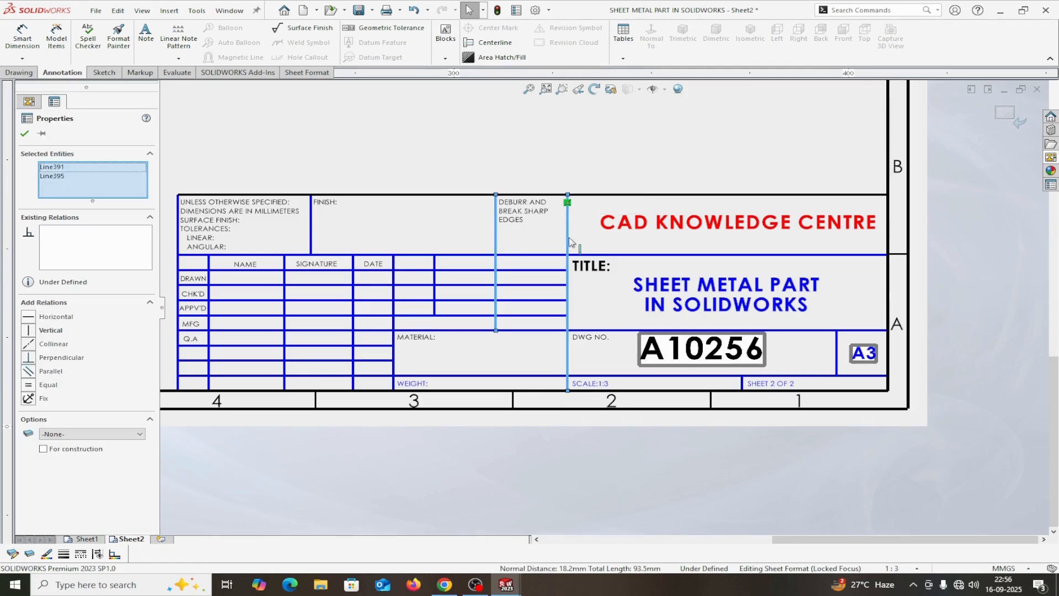
pyautogui.click(100, 435)
pyautogui.click(81, 451)
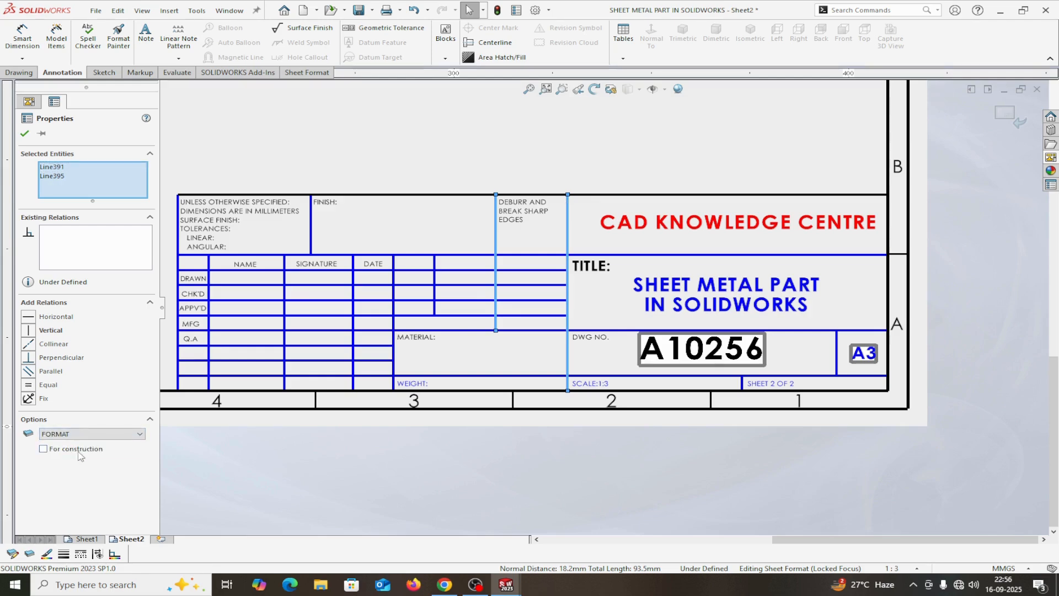
pyautogui.click(25, 134)
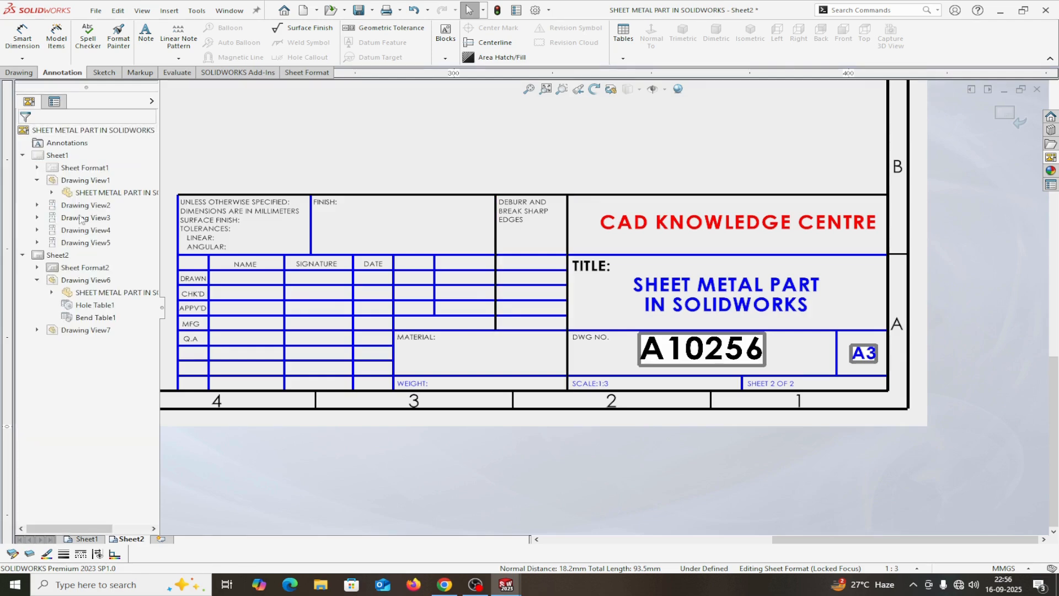
# Step: Leave sheet format editing and return to editing Sheet2 with its flat pattern view
pyautogui.scroll(3, 359, 371)
pyautogui.scroll(4, 359, 371)
pyautogui.scroll(-3, 454, 237)
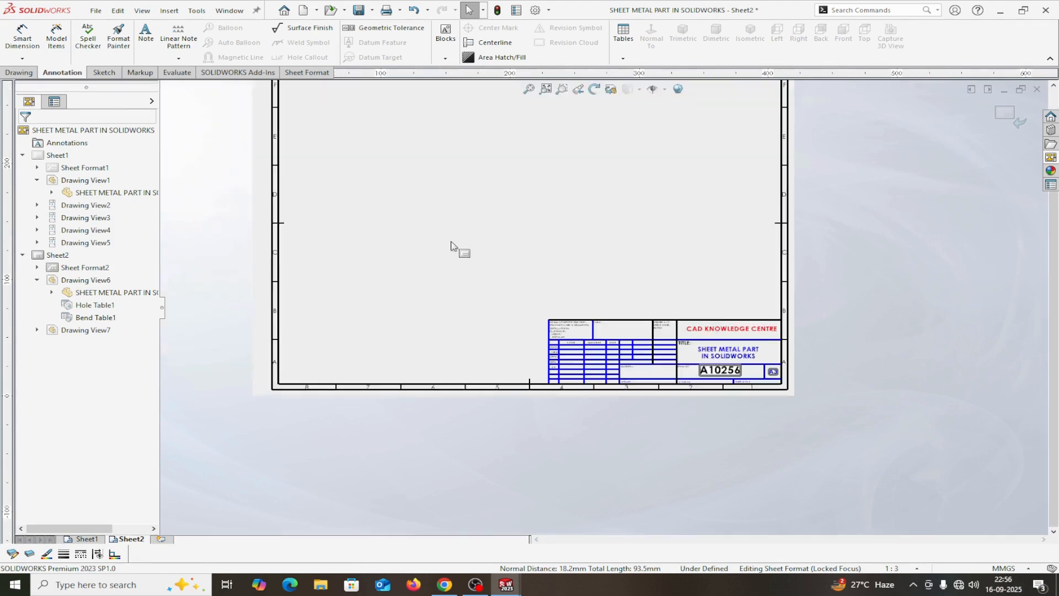
pyautogui.scroll(3, 459, 301)
pyautogui.scroll(-2, 561, 256)
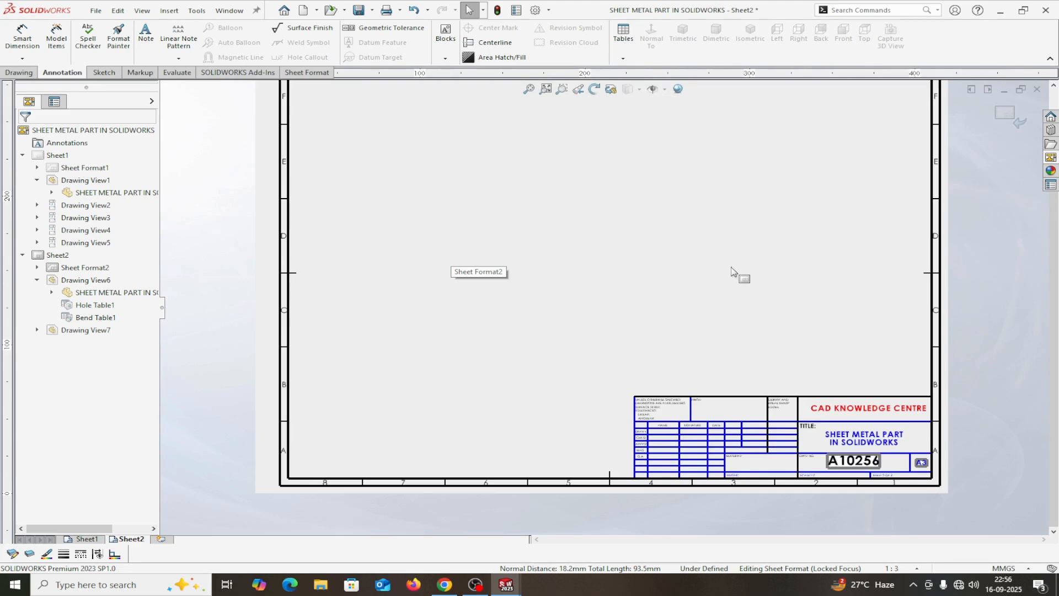
pyautogui.rightClick(777, 238)
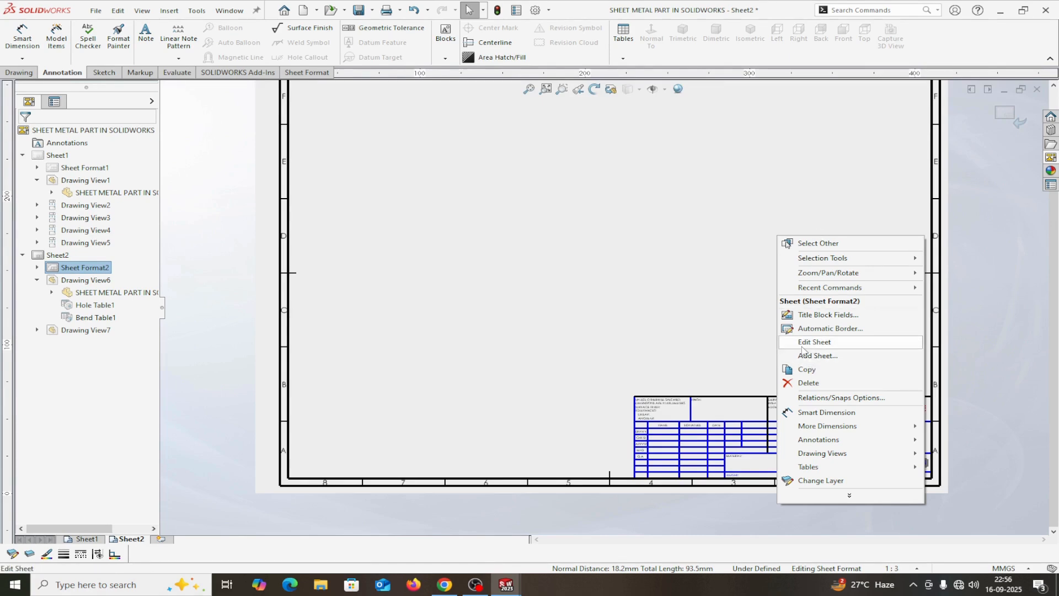
pyautogui.click(804, 345)
pyautogui.scroll(3, 756, 320)
pyautogui.scroll(-2, 653, 290)
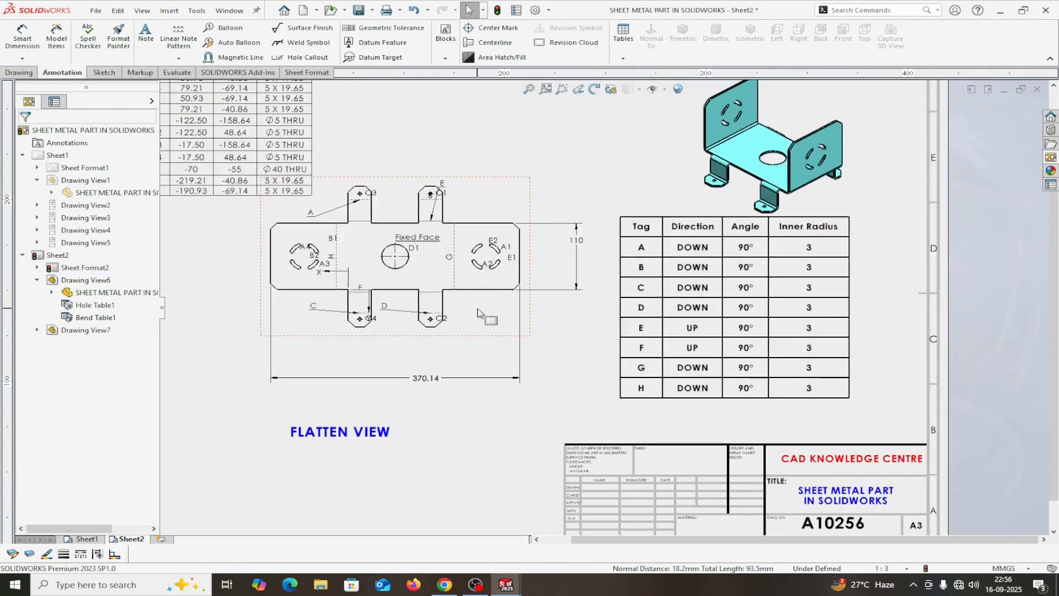
pyautogui.scroll(-2, 478, 314)
pyautogui.scroll(-1, 479, 314)
pyautogui.scroll(-1, 397, 307)
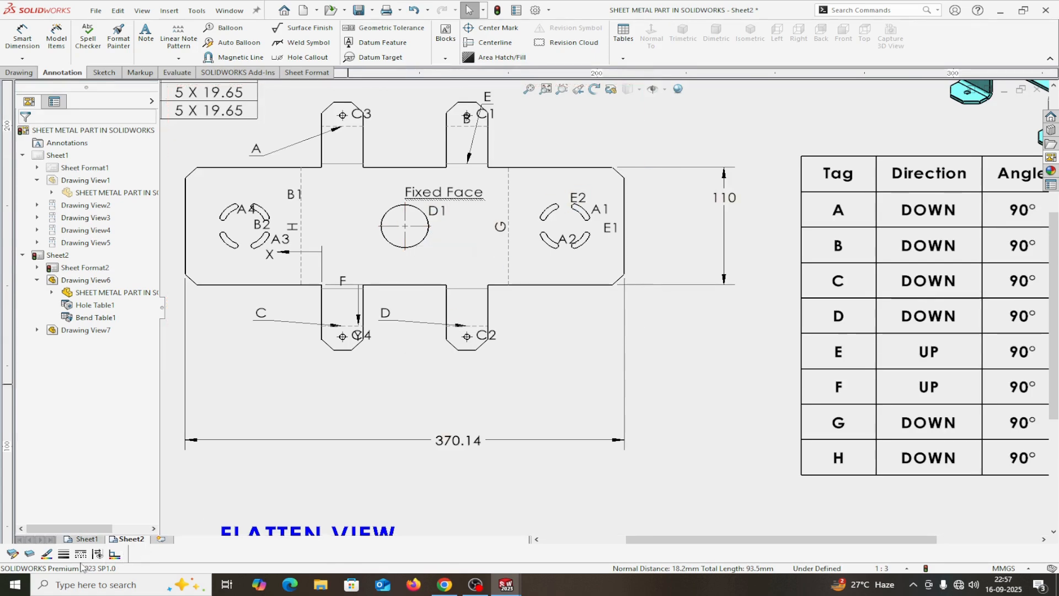
pyautogui.rightClick(816, 59)
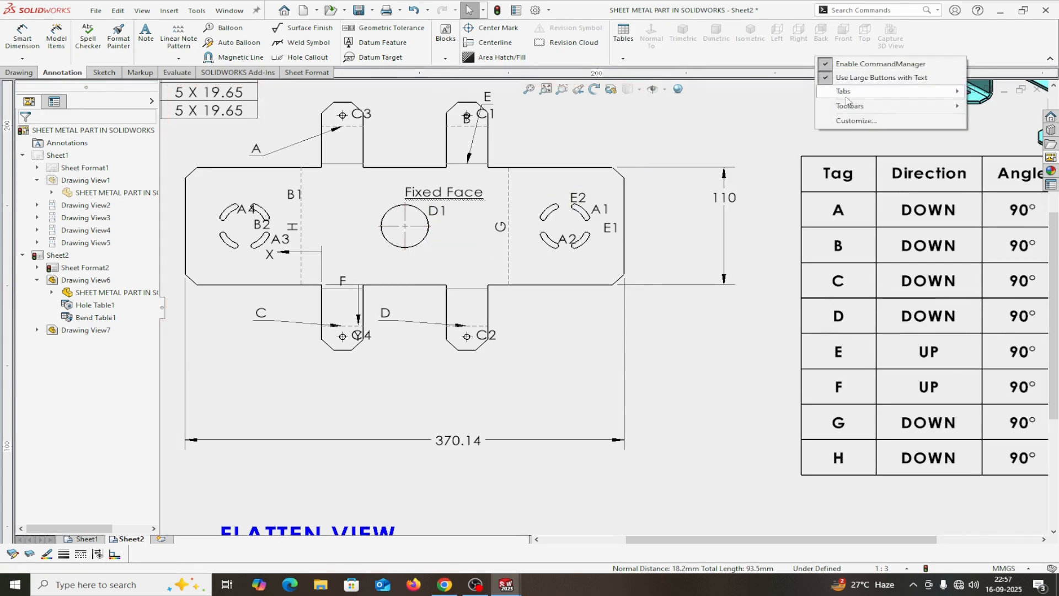
pyautogui.moveTo(852, 106)
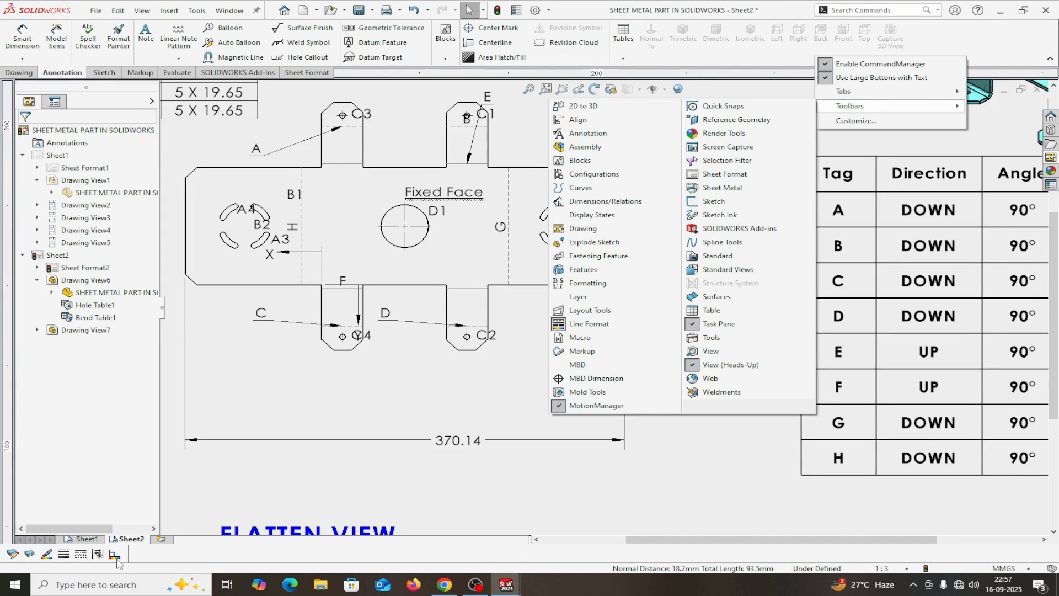
pyautogui.click(606, 531)
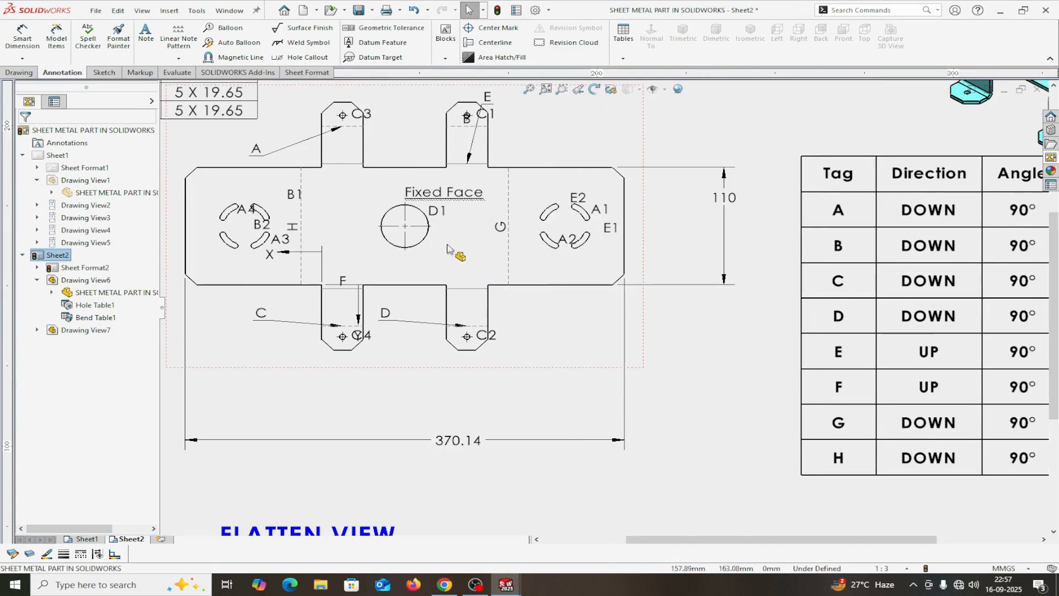
# Step: Set the line colour of the centre mark in the flat pattern's large central hole to red
pyautogui.click(423, 229)
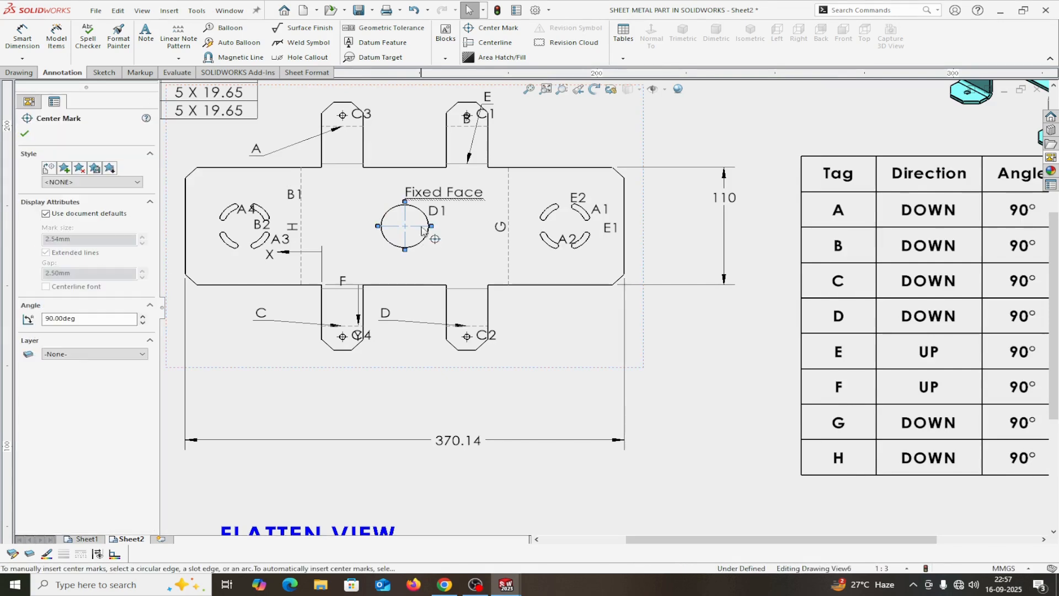
pyautogui.click(50, 554)
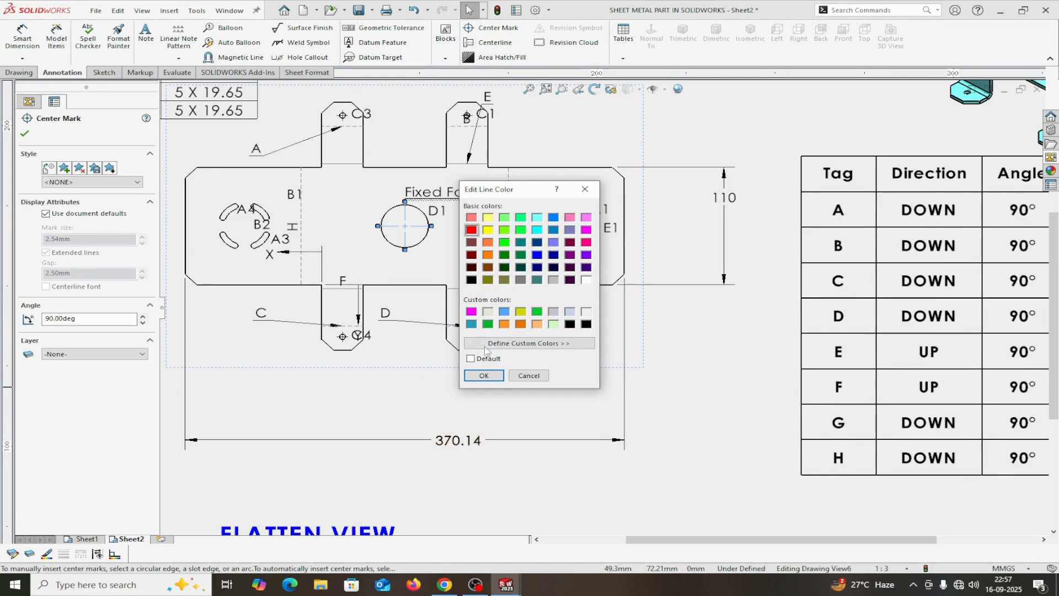
pyautogui.click(484, 376)
pyautogui.click(409, 388)
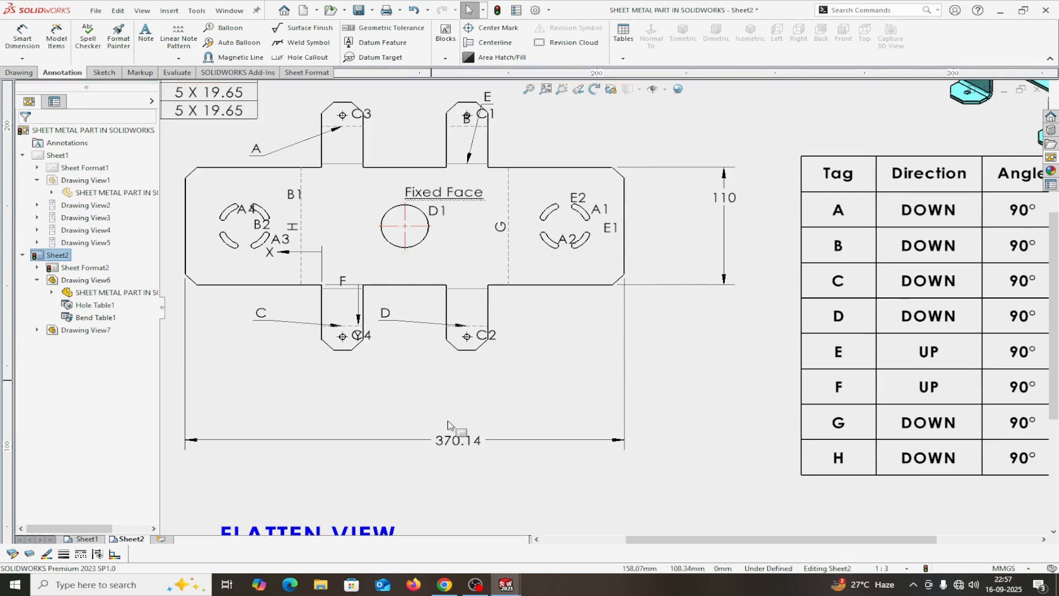
# Step: Assign the flat pattern view's selected notes, centre marks and overall length dimension together to the FORMAT layer
pyautogui.scroll(4, 437, 373)
pyautogui.scroll(-5, 553, 265)
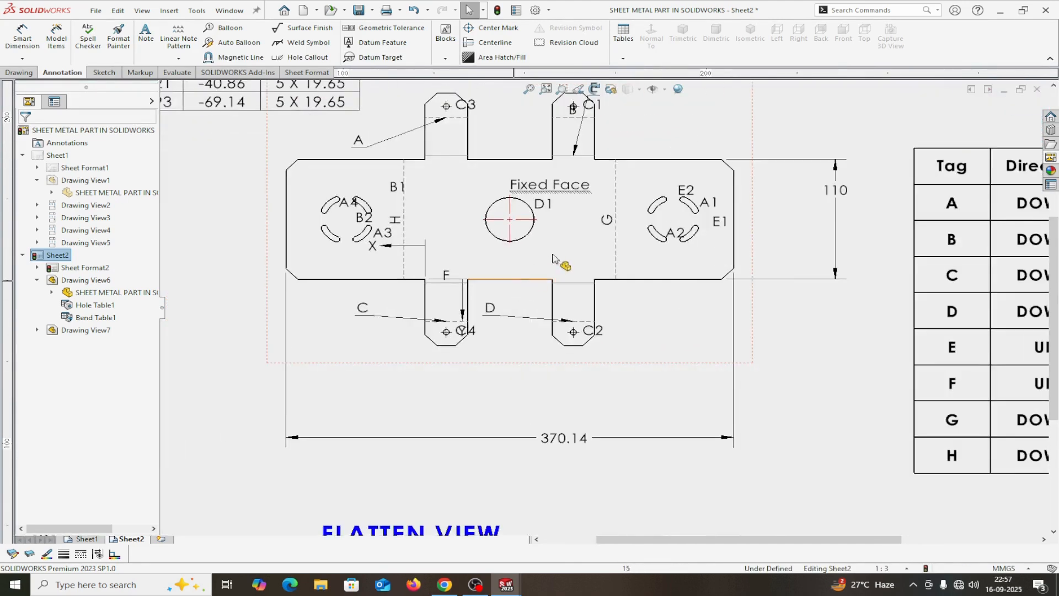
pyautogui.scroll(-1, 562, 255)
pyautogui.scroll(3, 520, 288)
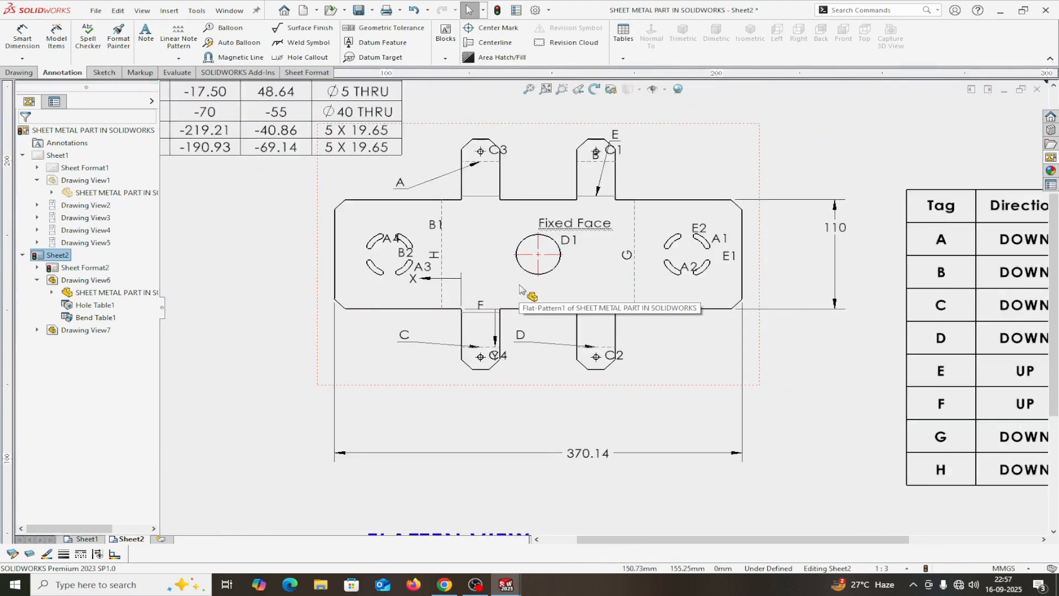
pyautogui.scroll(-3, 607, 278)
pyautogui.scroll(4, 706, 303)
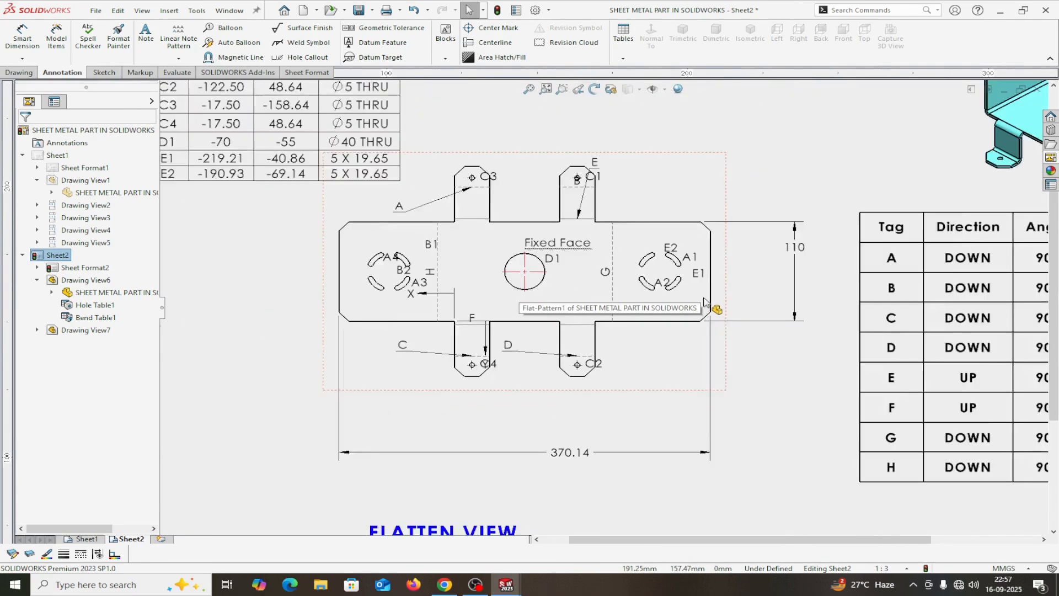
pyautogui.scroll(3, 707, 303)
pyautogui.scroll(-1, 703, 302)
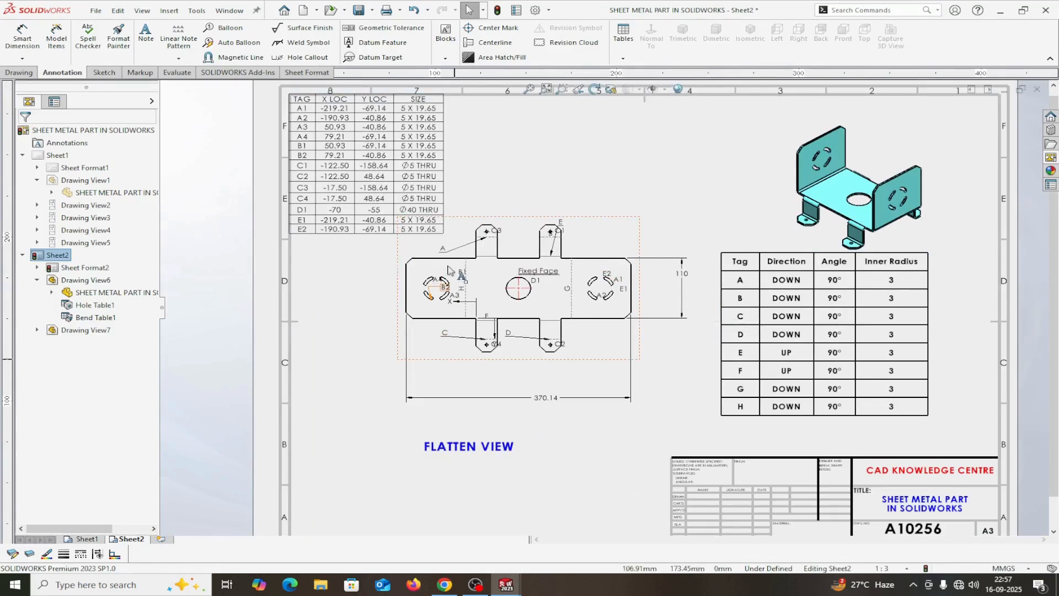
pyautogui.moveTo(358, 237); pyautogui.dragTo(690, 432)
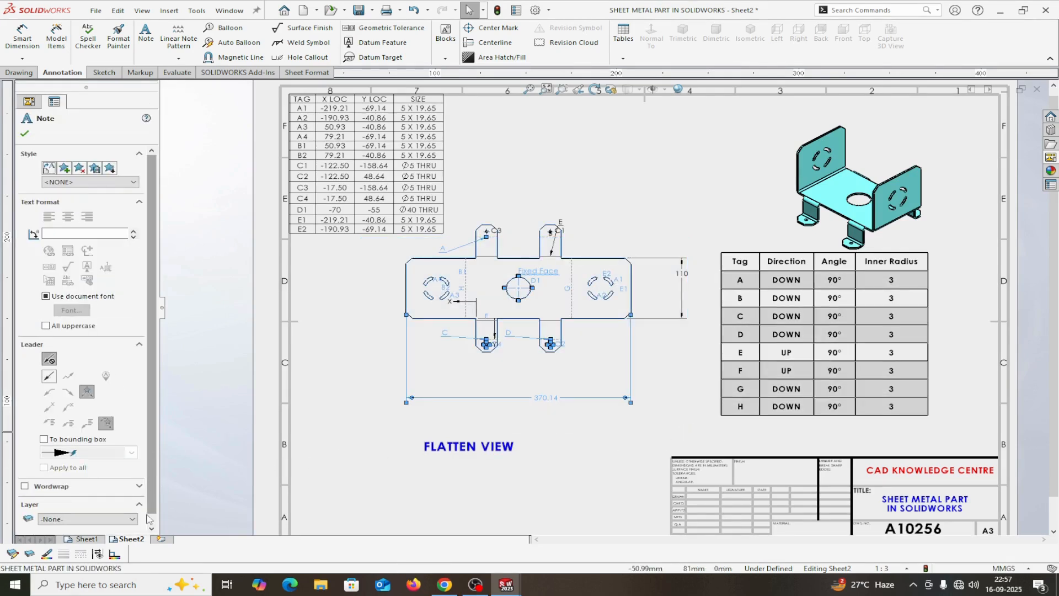
pyautogui.click(111, 518)
pyautogui.click(65, 539)
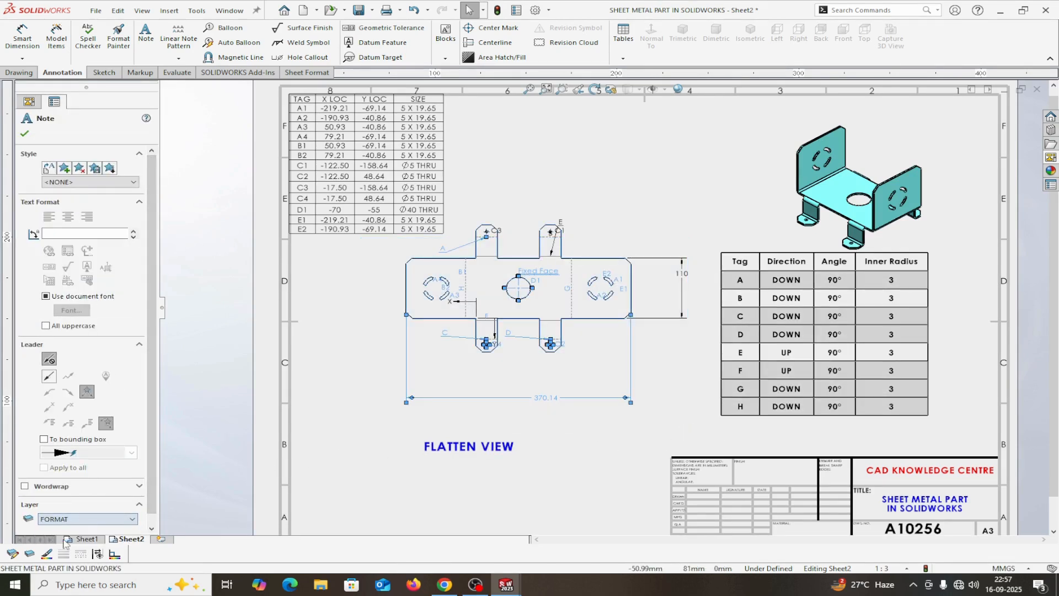
pyautogui.click(24, 135)
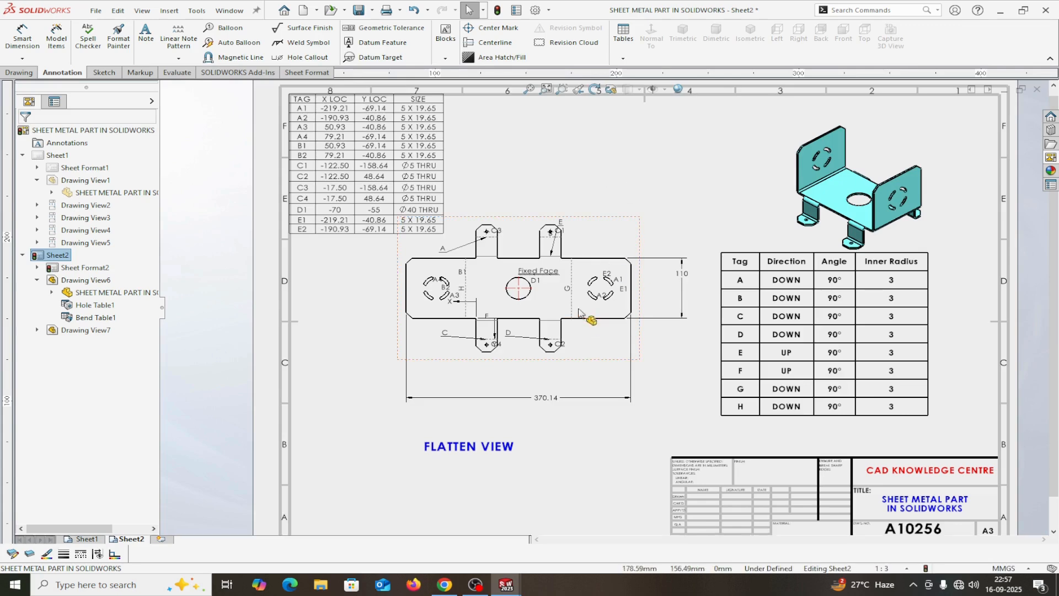
# Step: Move the bend tag E note outward to the right of the flat pattern's upper-right tab, clear of the neighbouring tags
pyautogui.scroll(-2, 583, 314)
pyautogui.moveTo(555, 146); pyautogui.dragTo(634, 167)
pyautogui.scroll(5, 681, 331)
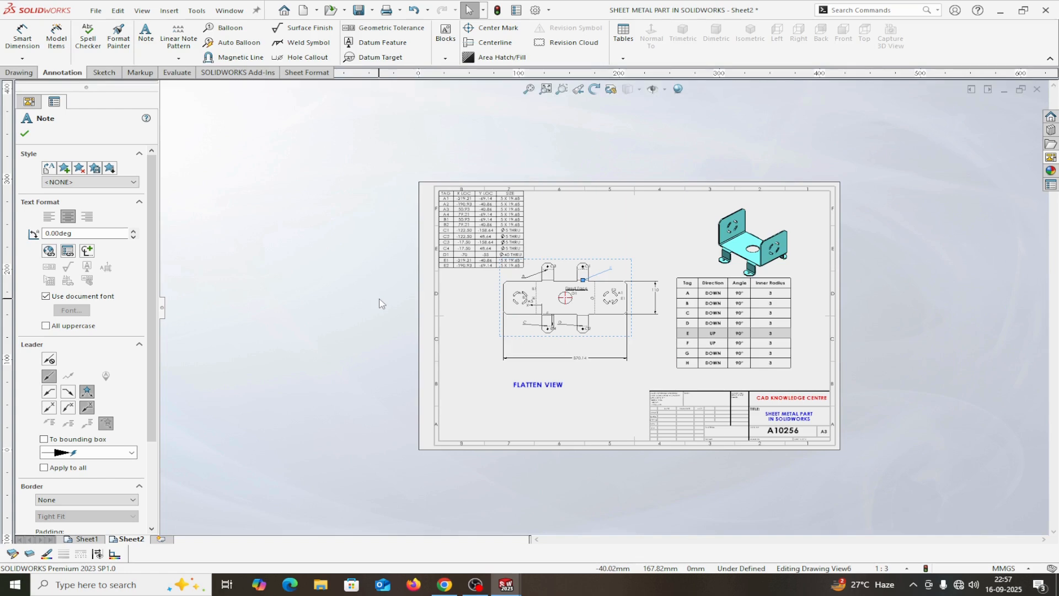
pyautogui.click(24, 134)
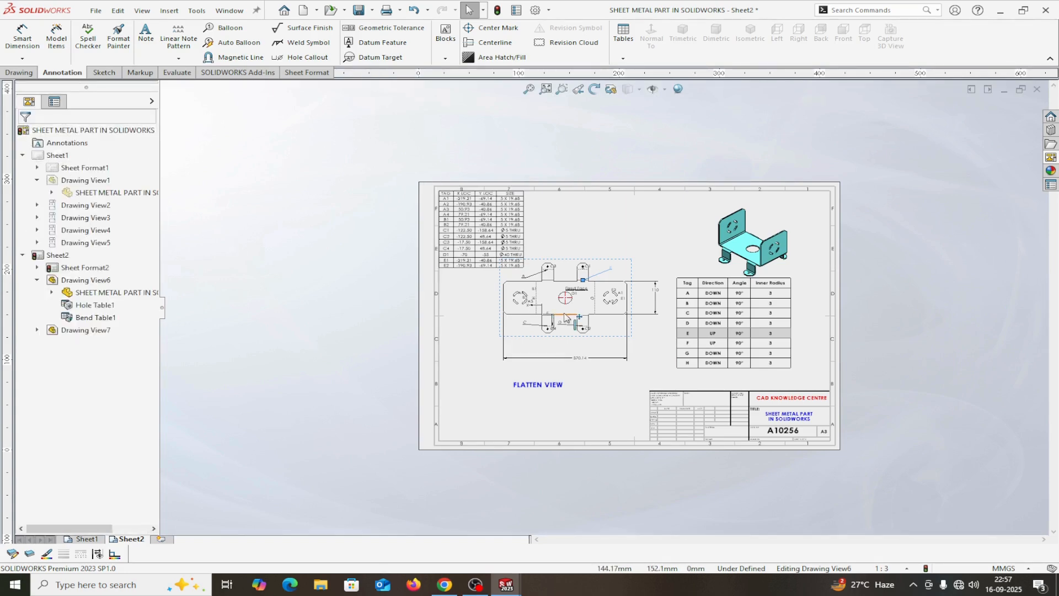